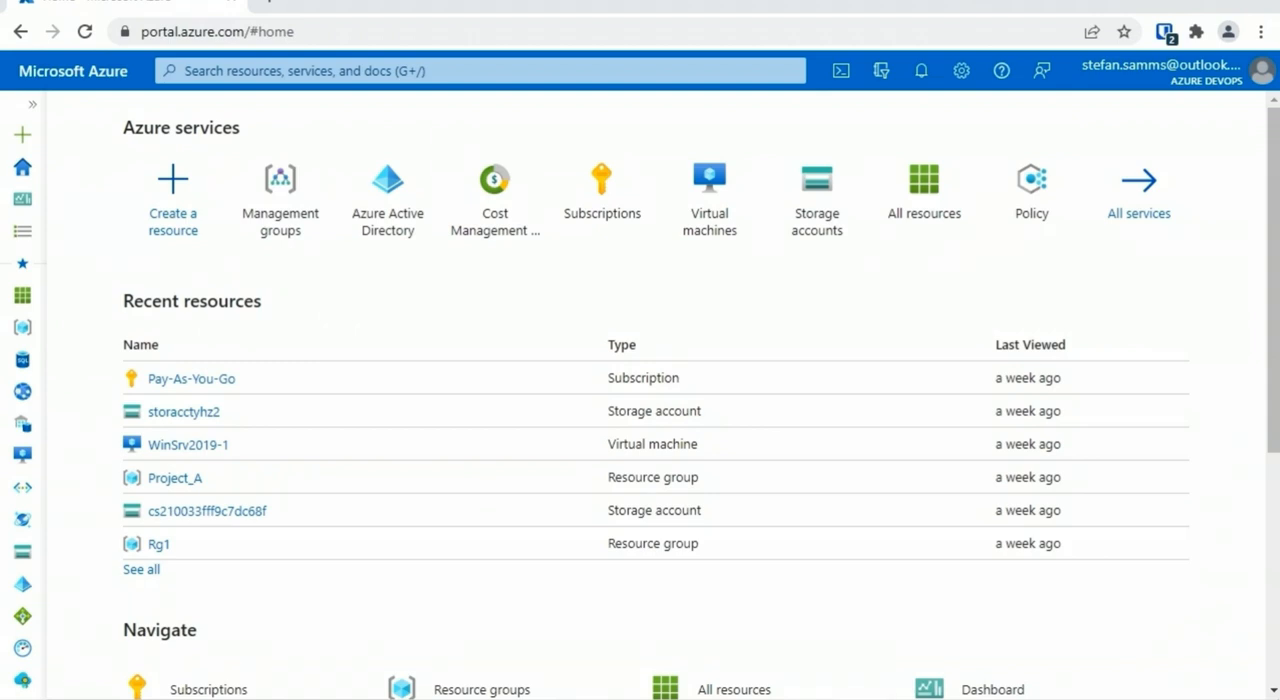
# Search the portal for management and open the Management groups service
pyautogui.click(699, 66)
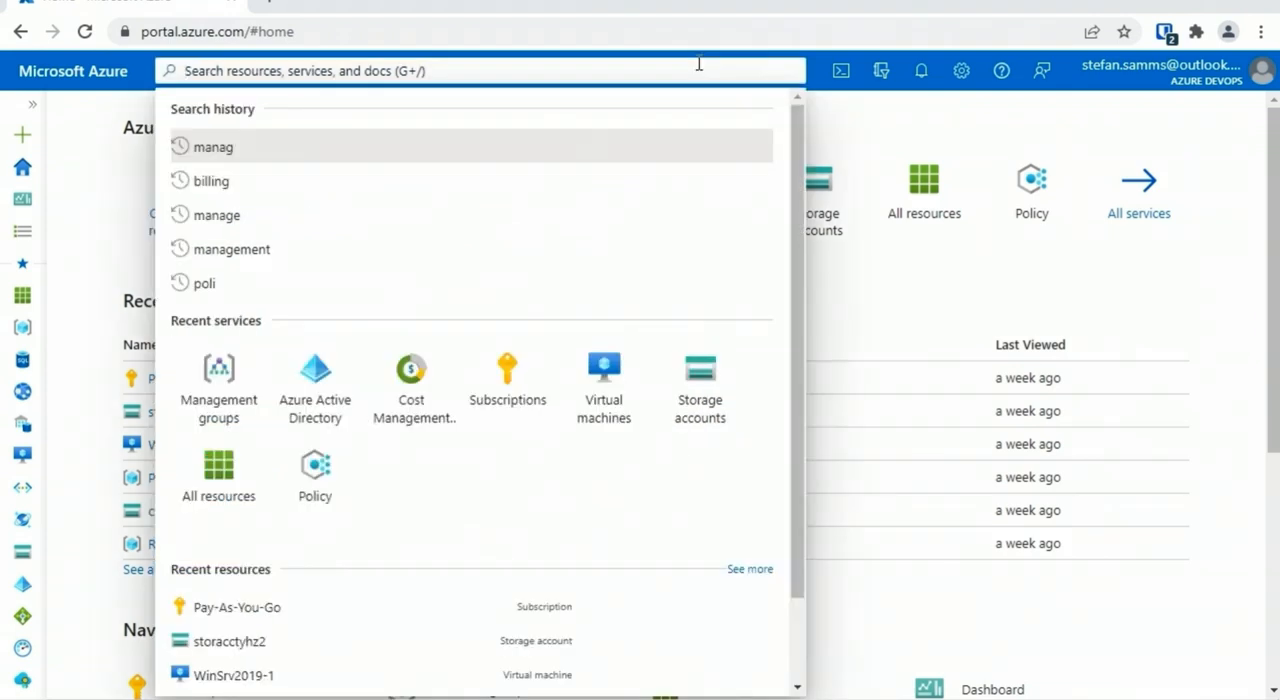
pyautogui.write('management')
pyautogui.click(357, 248)
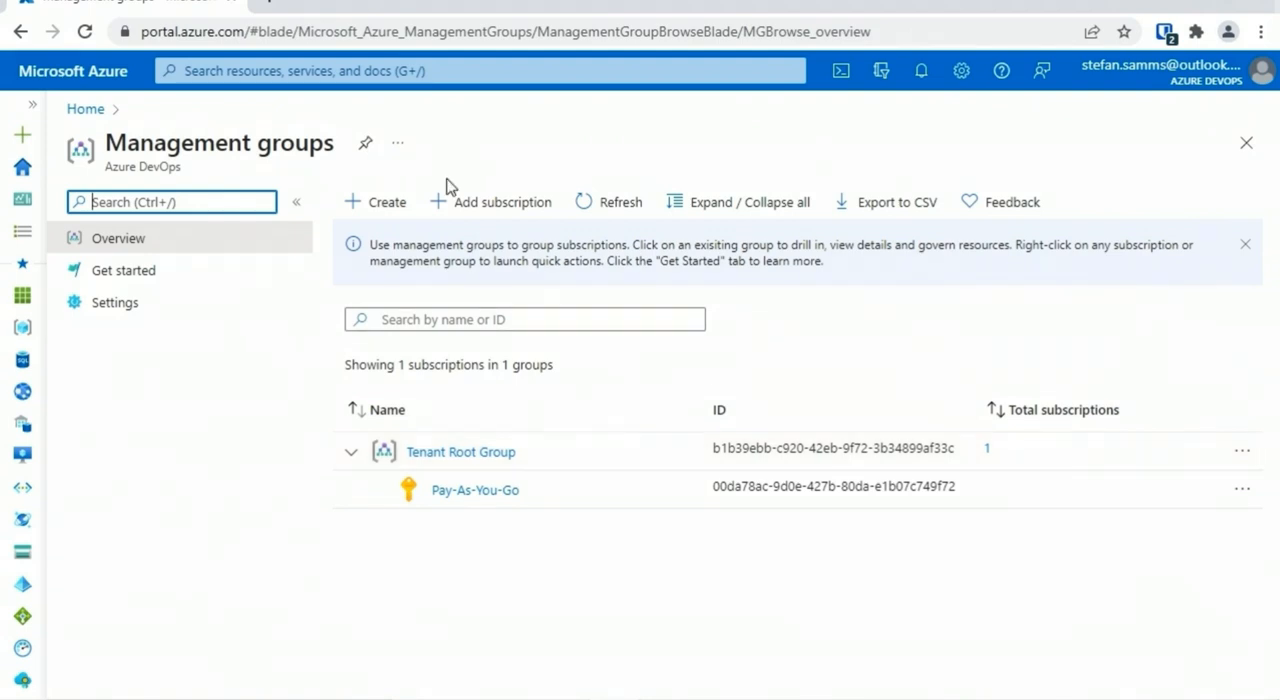
# Create a management group with ID and display name mg1 under the Tenant Root Group, and view its details
pyautogui.click(380, 204)
pyautogui.write('mg1')
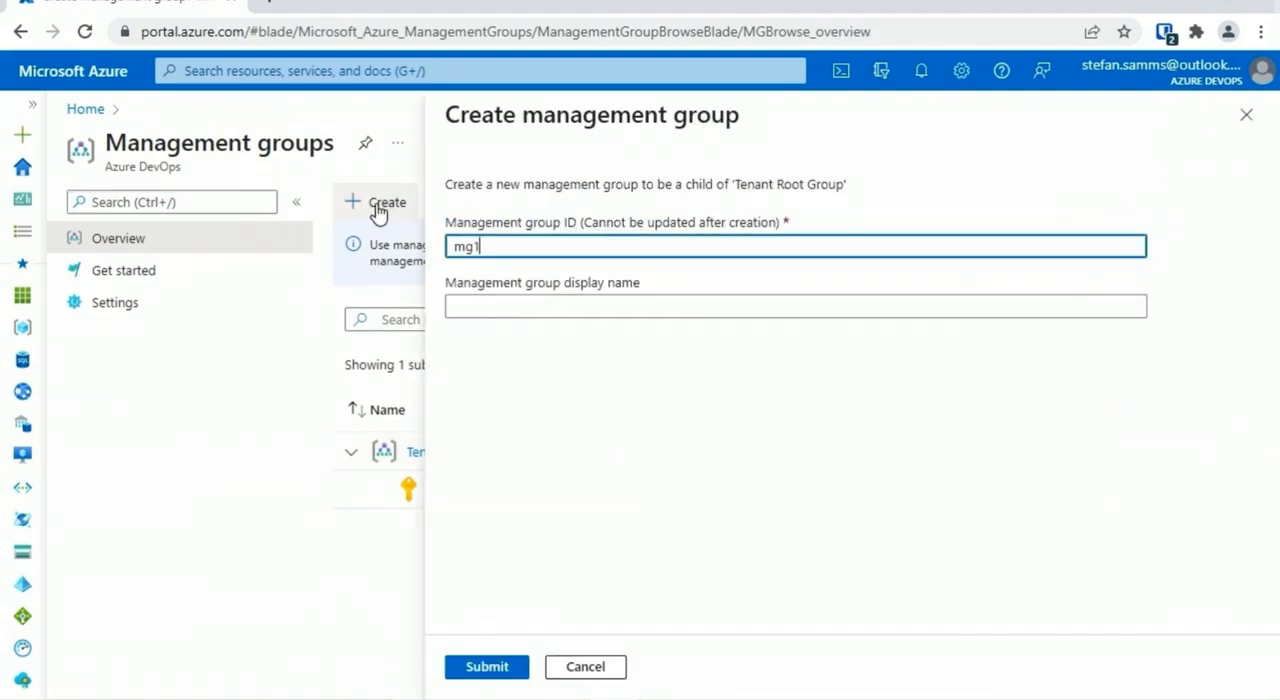
pyautogui.click(520, 292)
pyautogui.write('mg1')
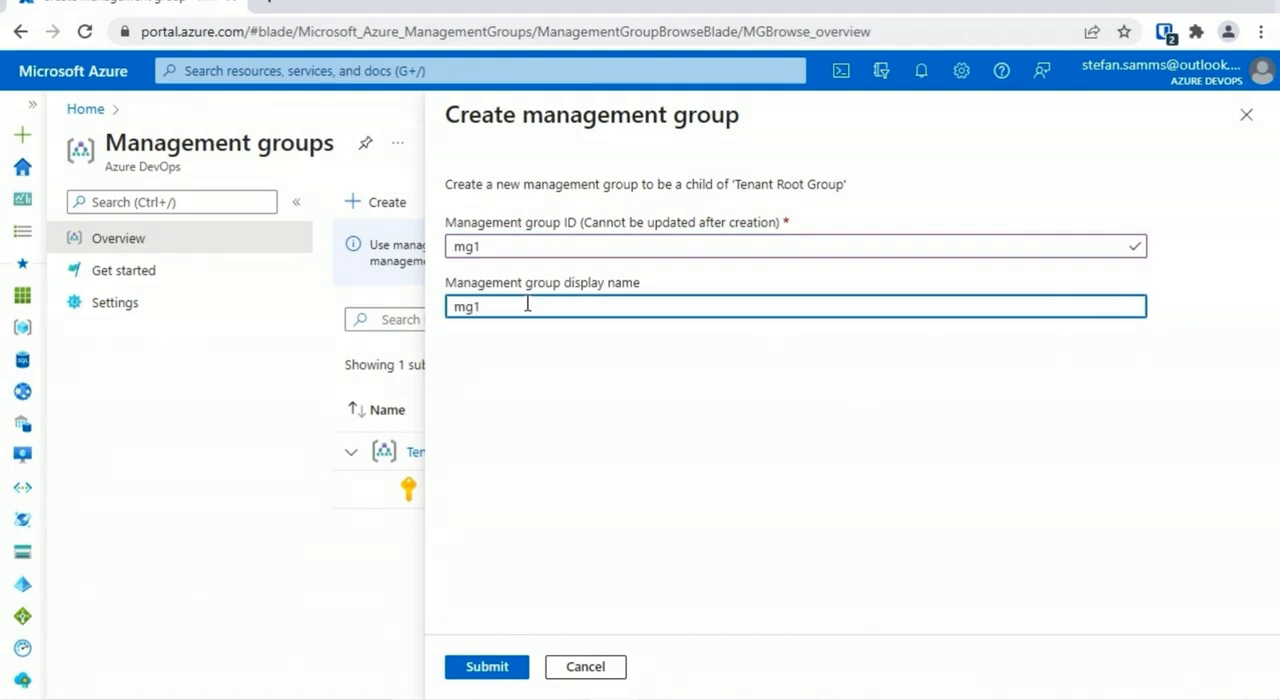
pyautogui.click(492, 668)
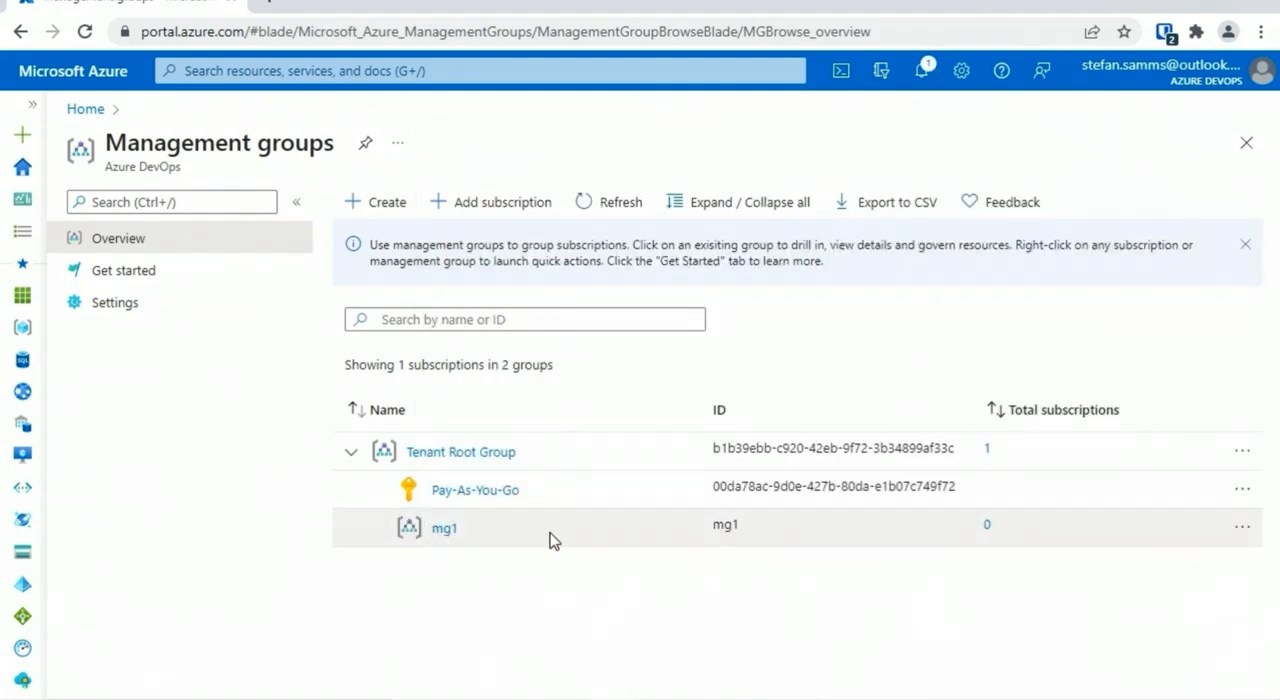
pyautogui.click(446, 529)
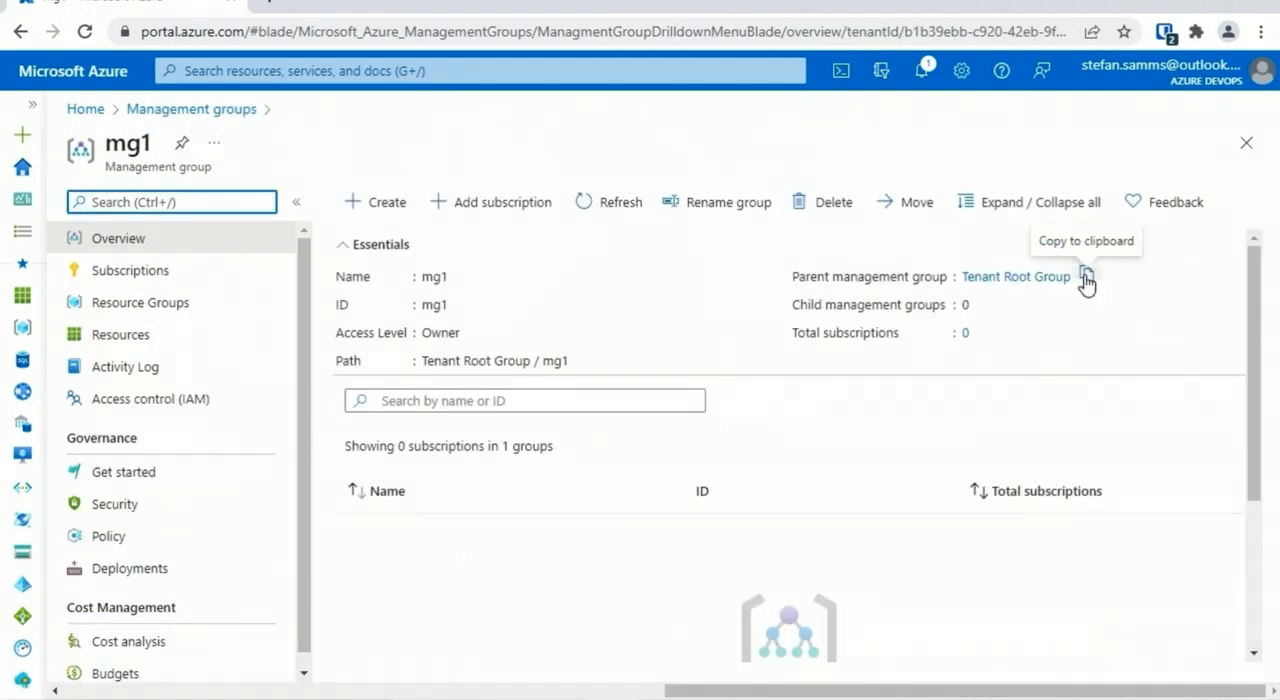
pyautogui.click(1246, 143)
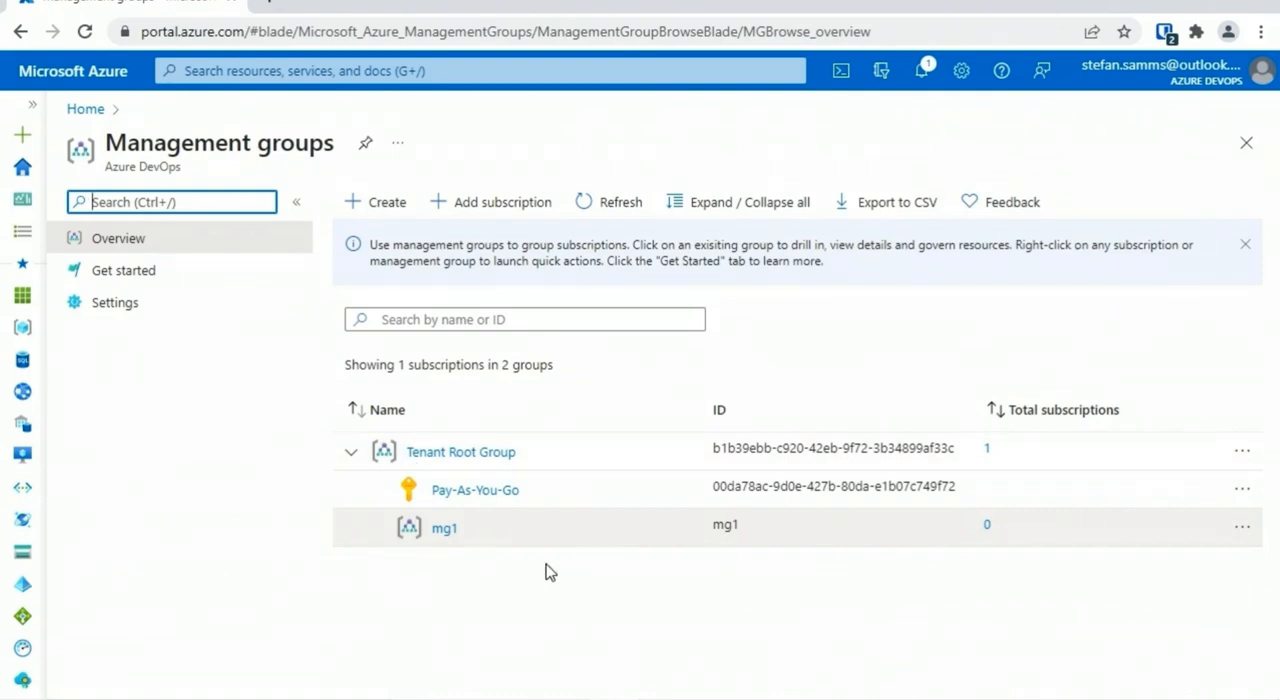
# Create a second management group under the Tenant Root Group with ID and display name east
pyautogui.click(395, 204)
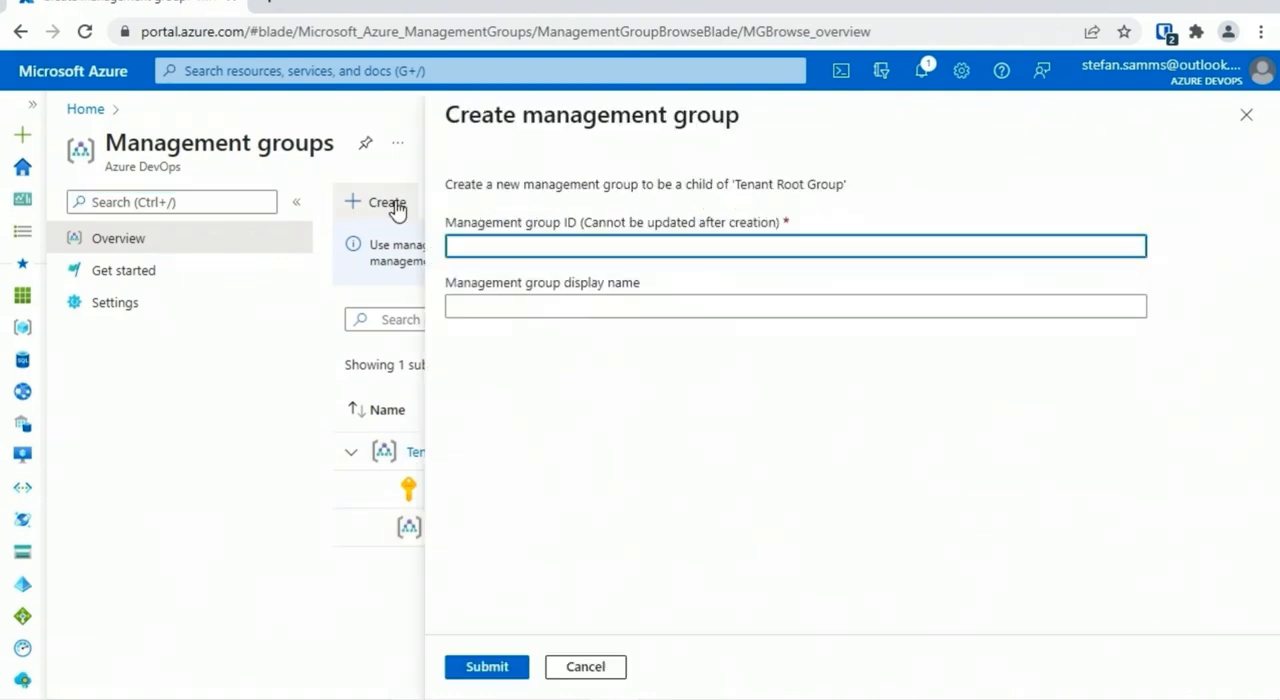
pyautogui.write('east')
pyautogui.press('Tab')
pyautogui.write('east')
pyautogui.click(490, 667)
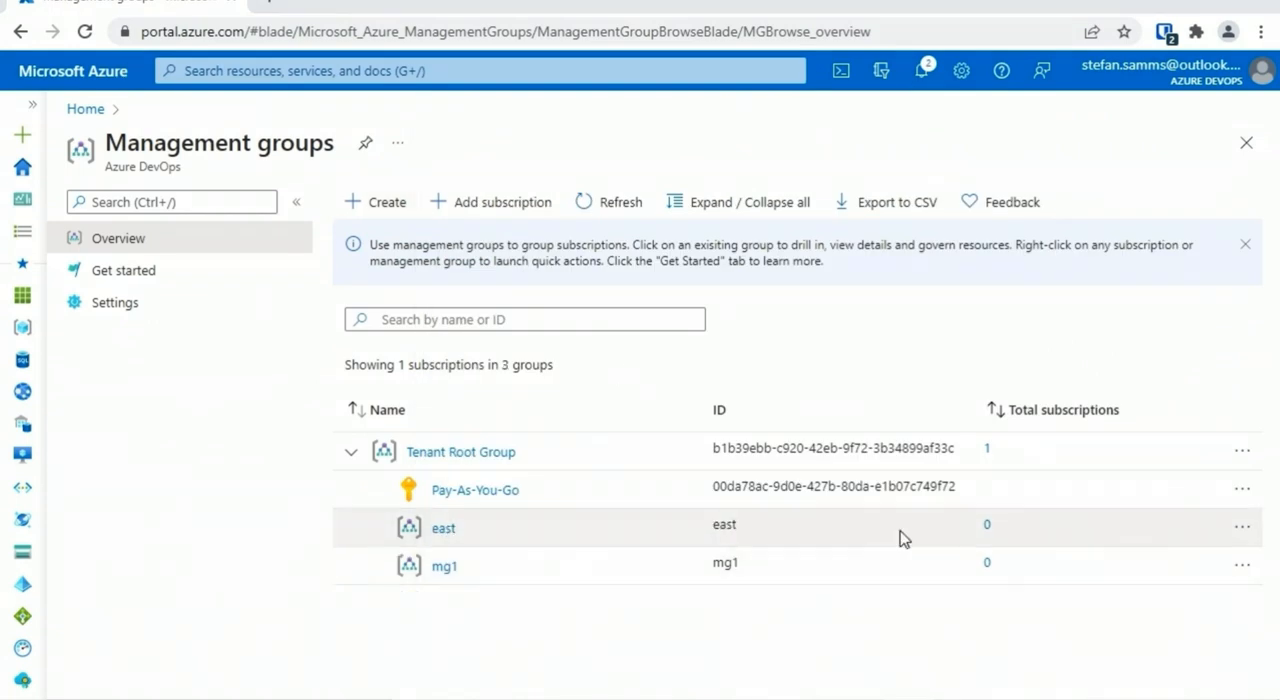
# Move the mg1 management group under the east management group and expand east in the hierarchy
pyautogui.click(1241, 533)
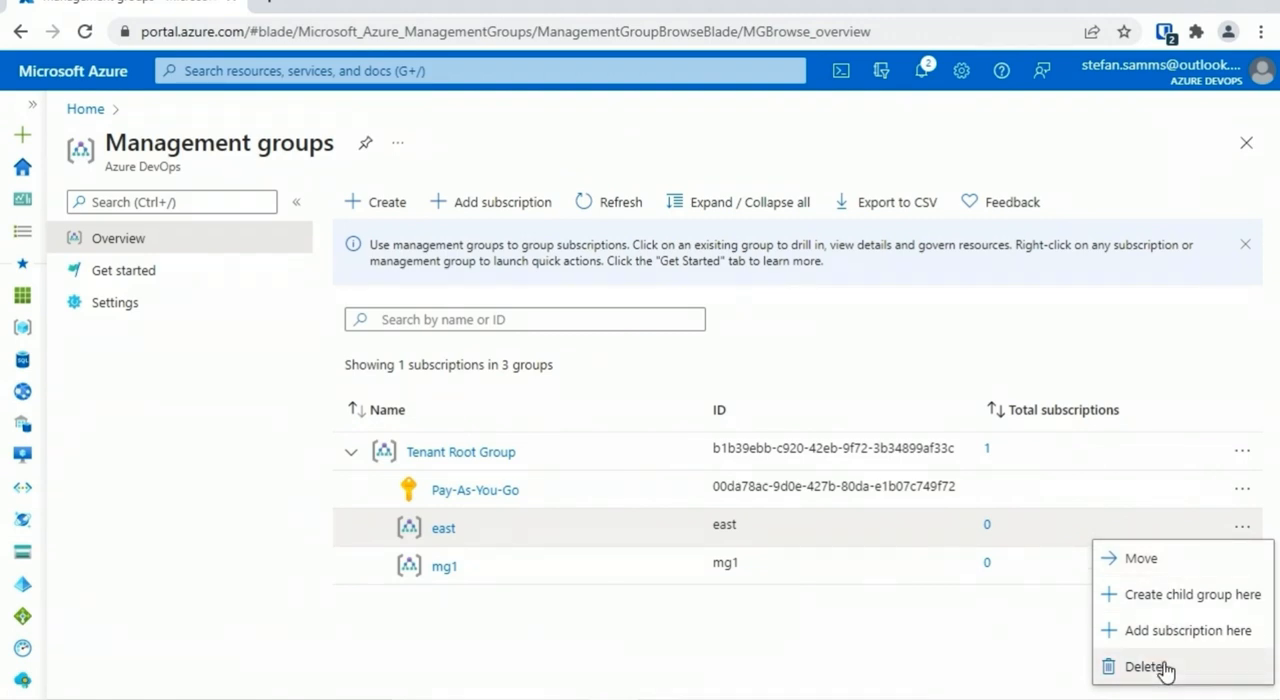
pyautogui.rightClick(506, 556)
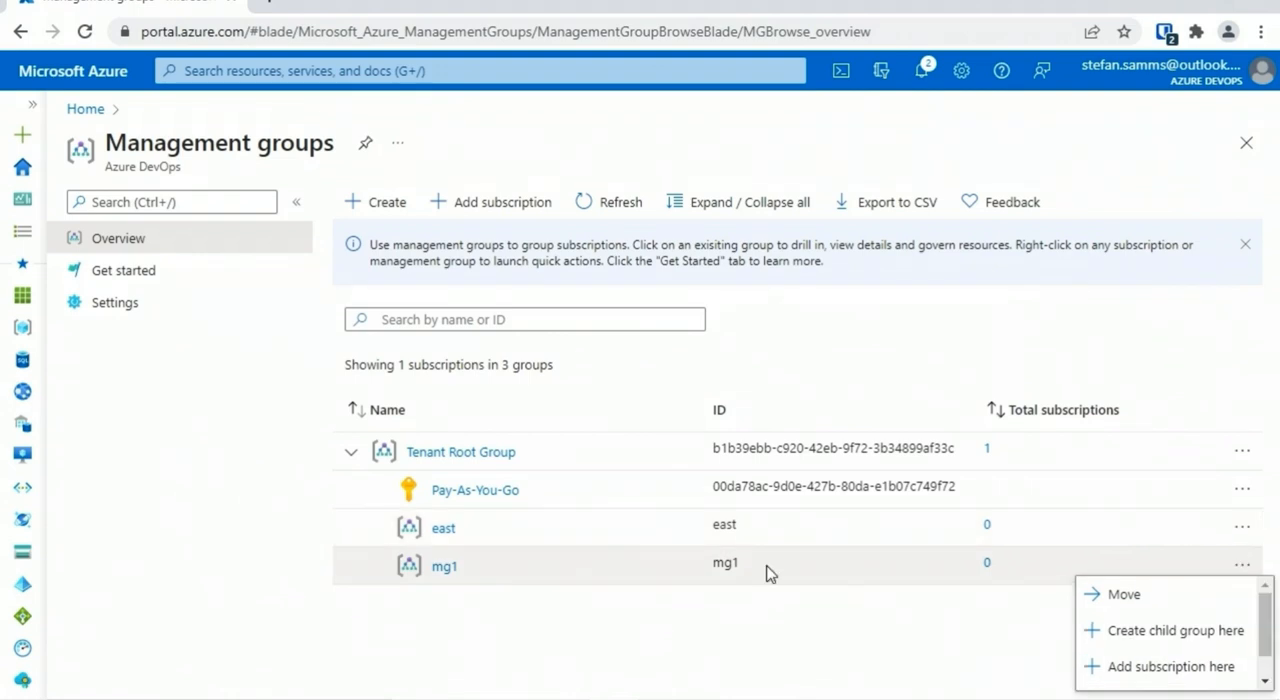
pyautogui.click(1118, 598)
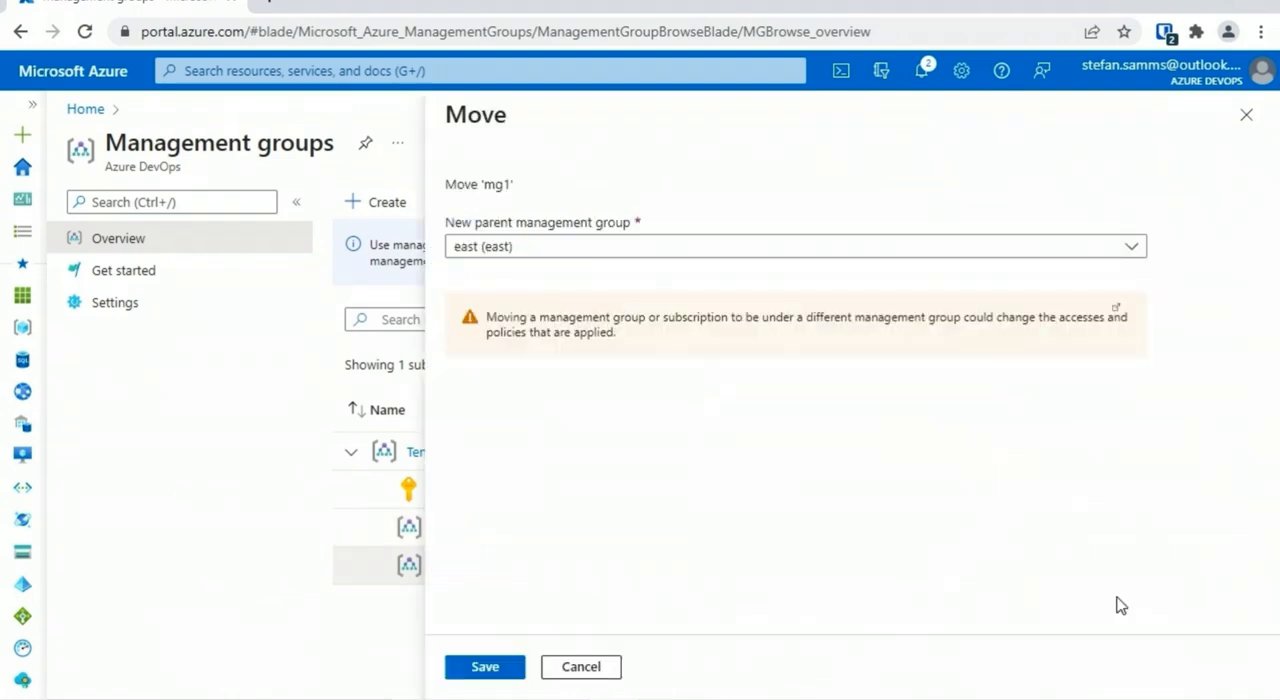
pyautogui.click(488, 666)
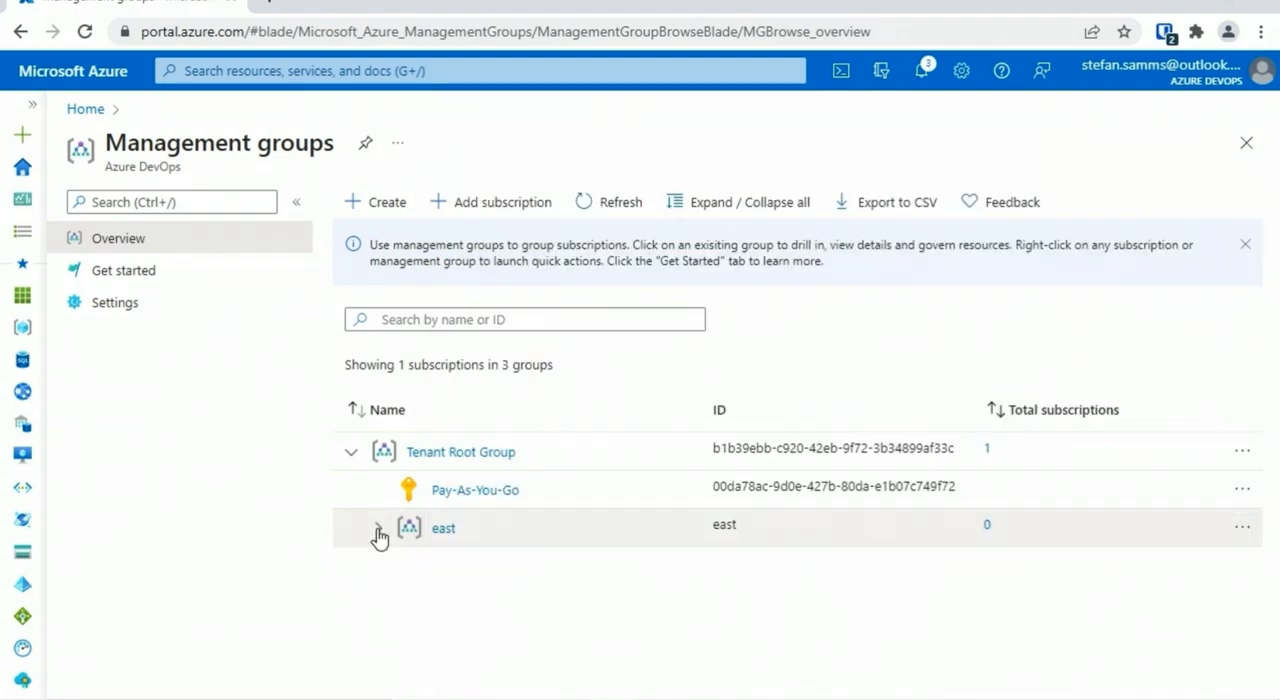
pyautogui.click(378, 530)
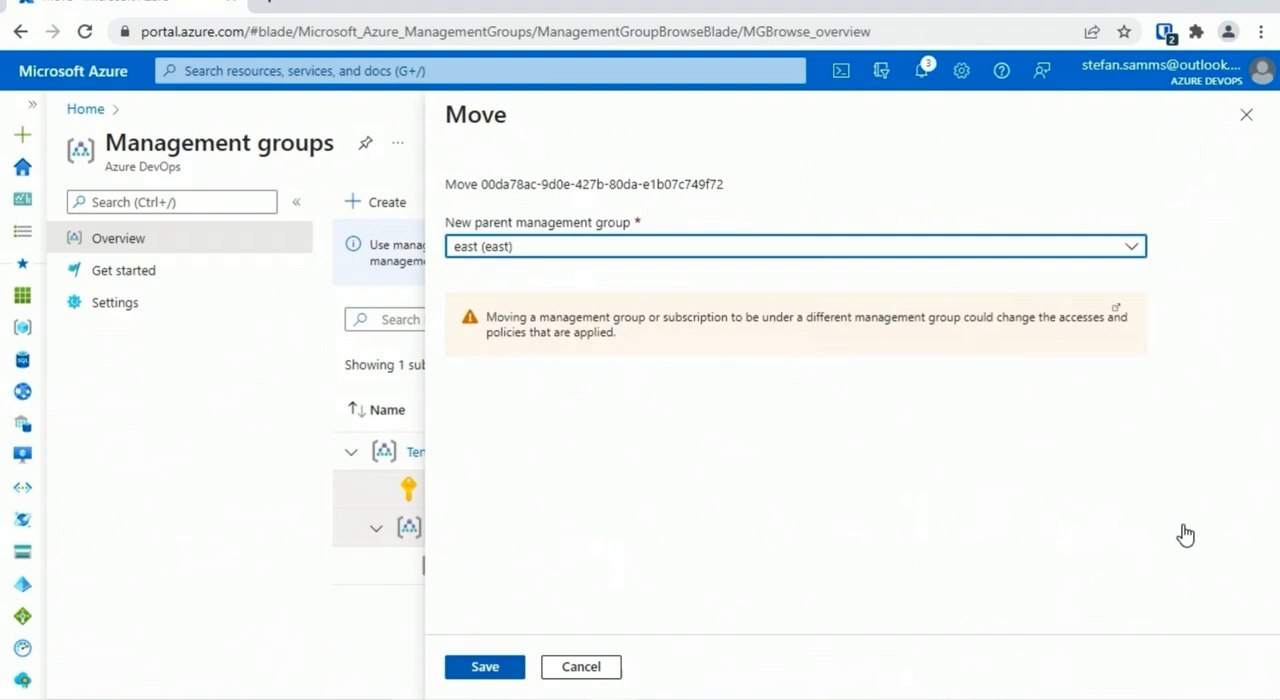
# Move the Pay-As-You-Go subscription under mg1 and expand the east and mg1 levels of the hierarchy
pyautogui.click(729, 249)
pyautogui.click(609, 358)
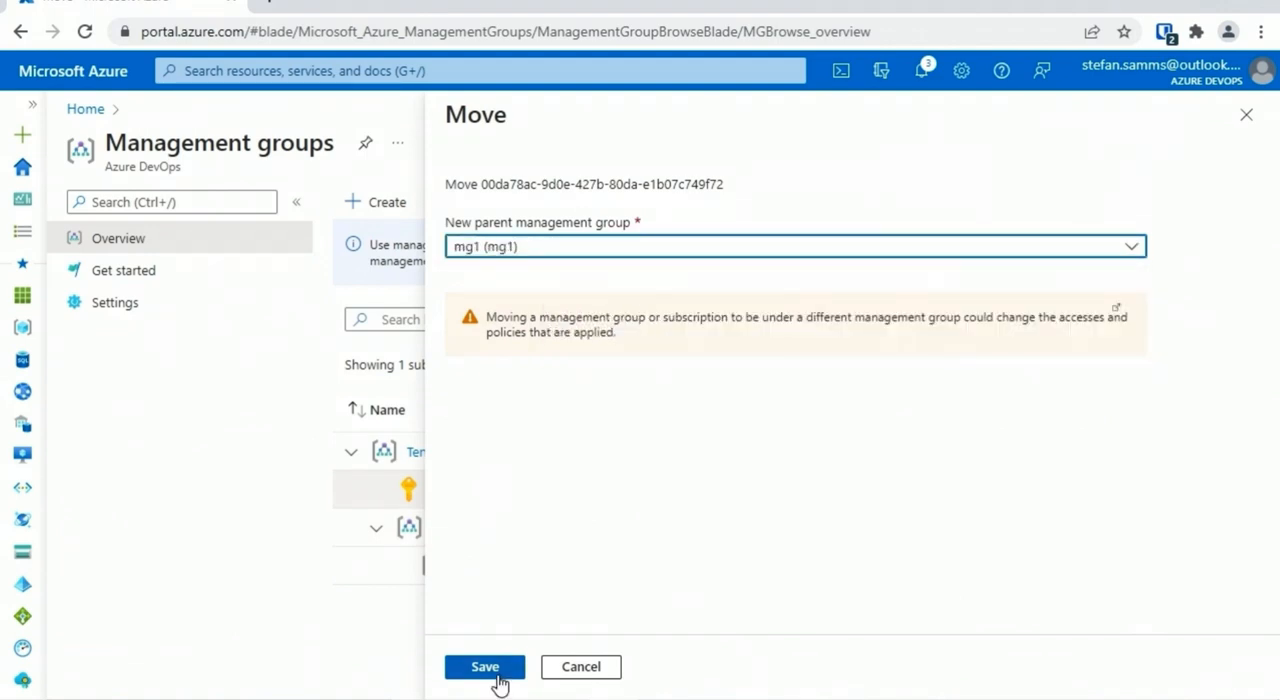
pyautogui.click(492, 672)
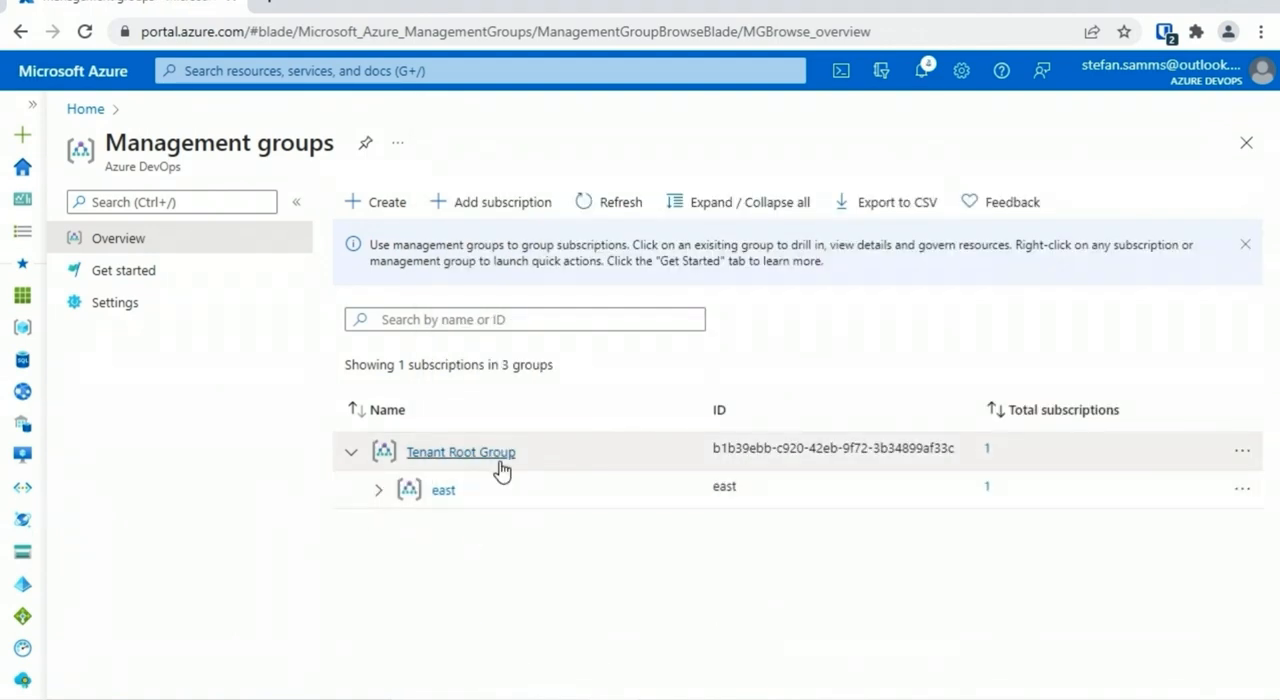
pyautogui.click(379, 490)
pyautogui.click(401, 528)
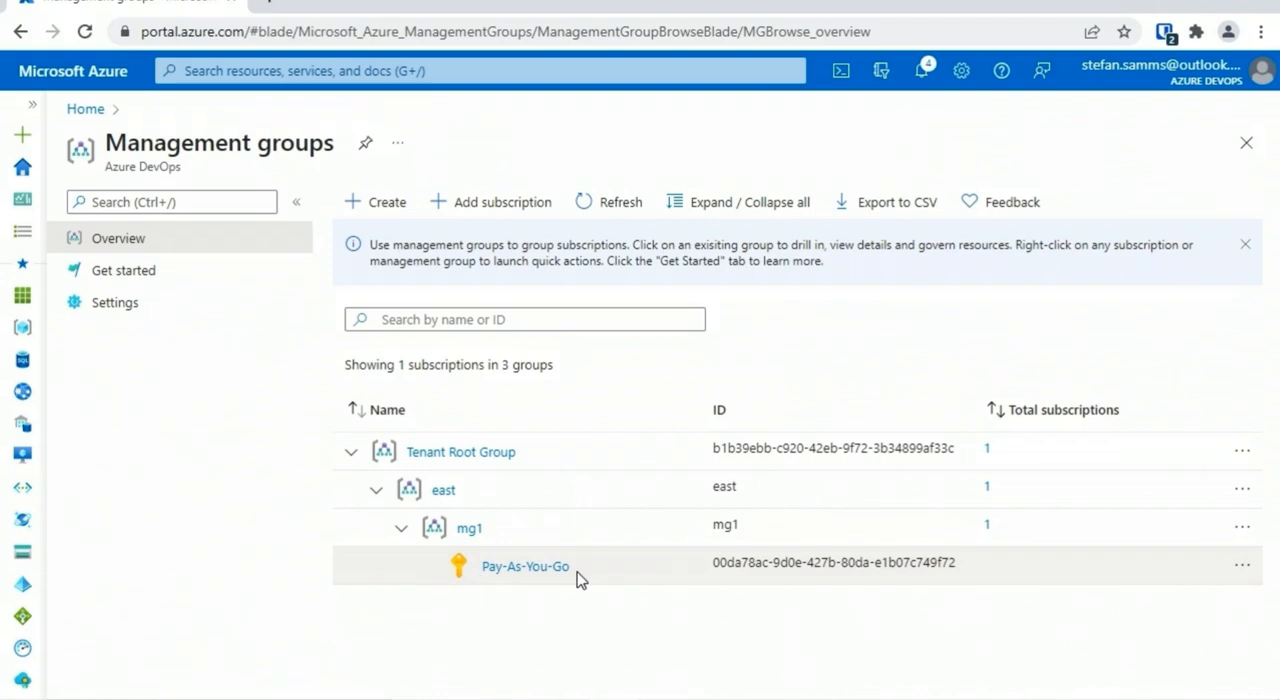
# Search for the Policy service and open its list of policy assignments
pyautogui.click(444, 66)
pyautogui.write('policy')
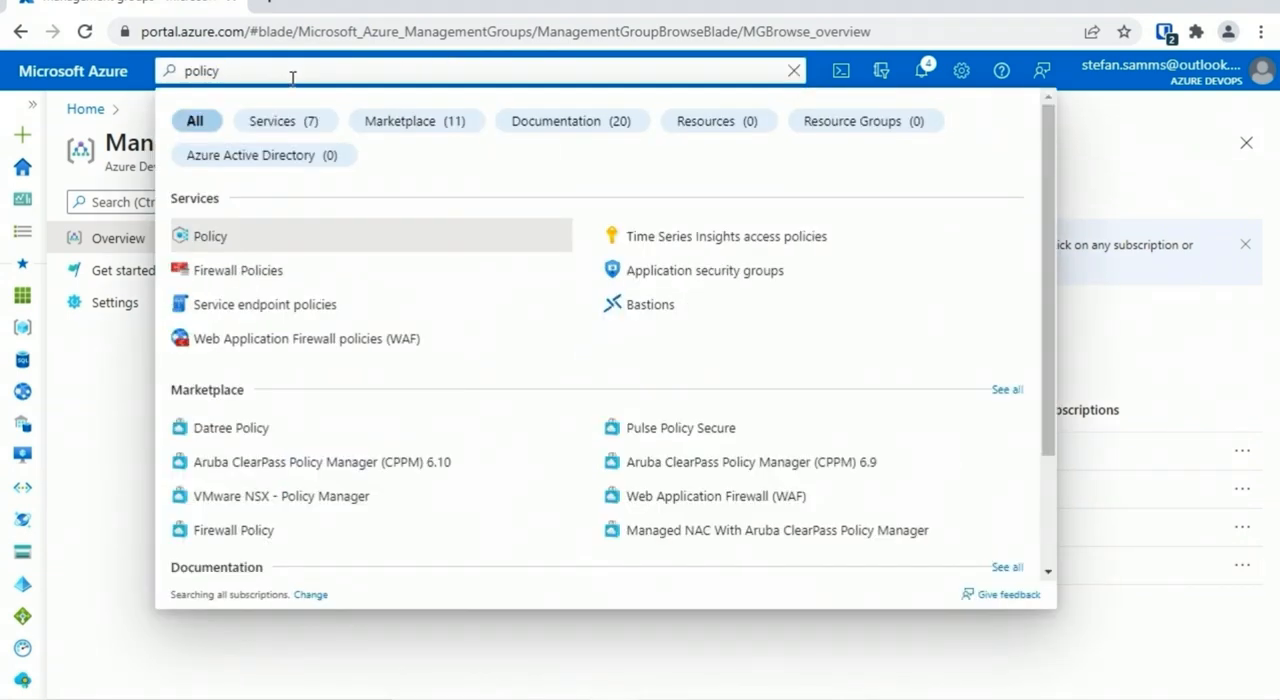
pyautogui.click(195, 236)
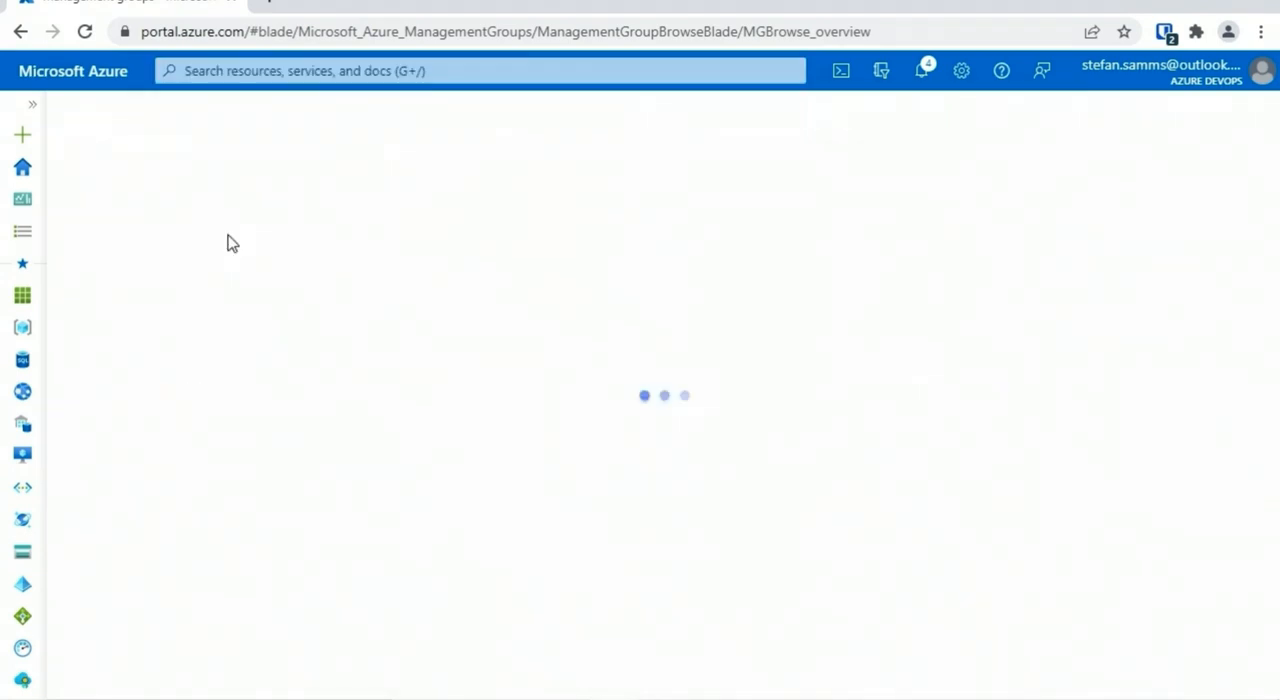
pyautogui.click(190, 443)
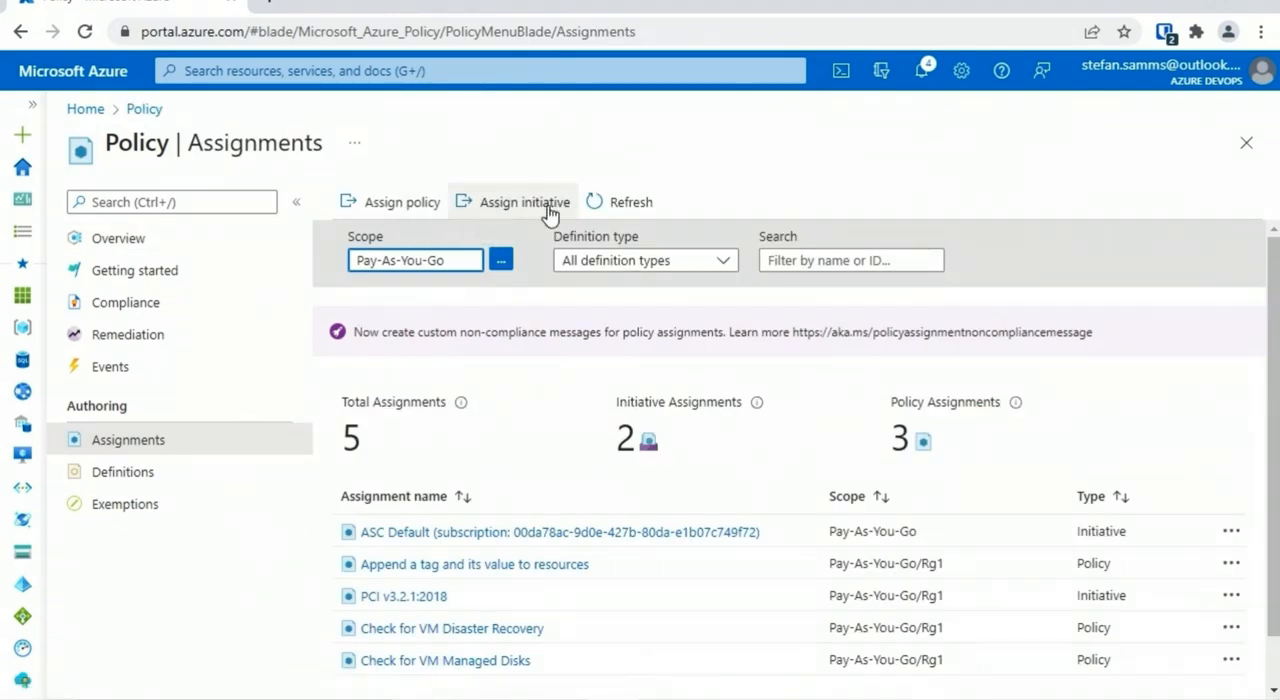
# Examine the scope choices for a new policy assignment, picking the mg1 management group, and leave without assigning a policy
pyautogui.click(391, 203)
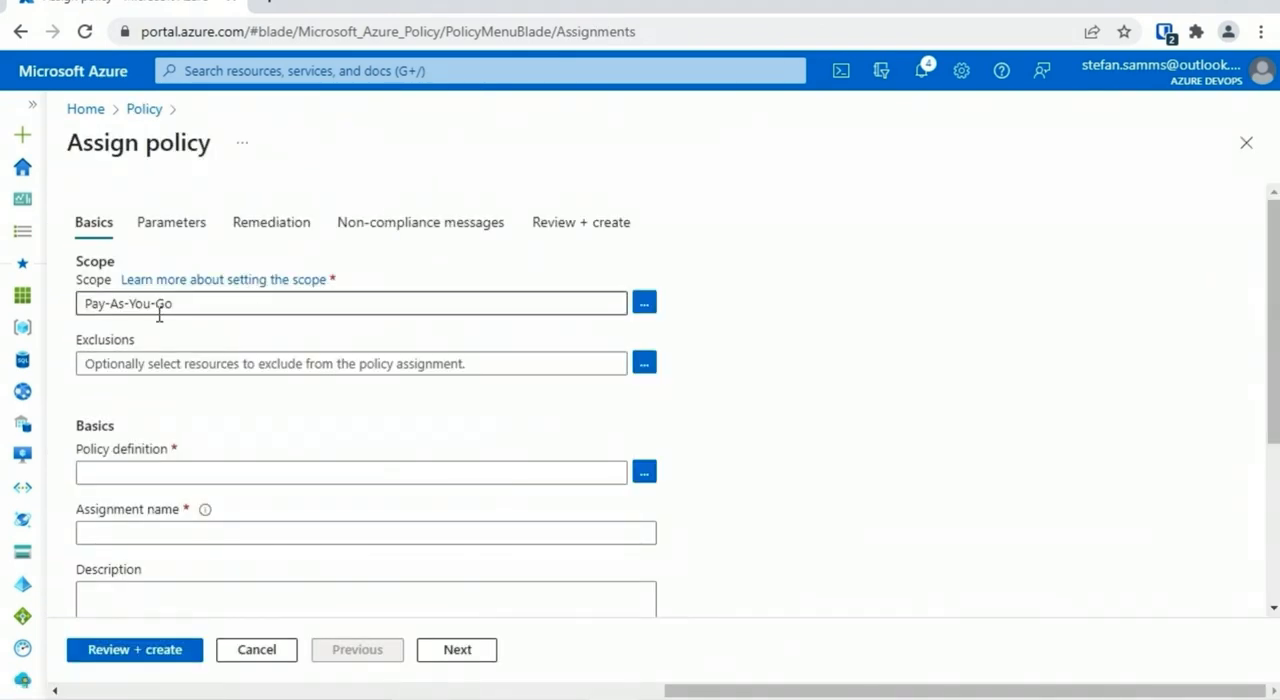
pyautogui.click(644, 304)
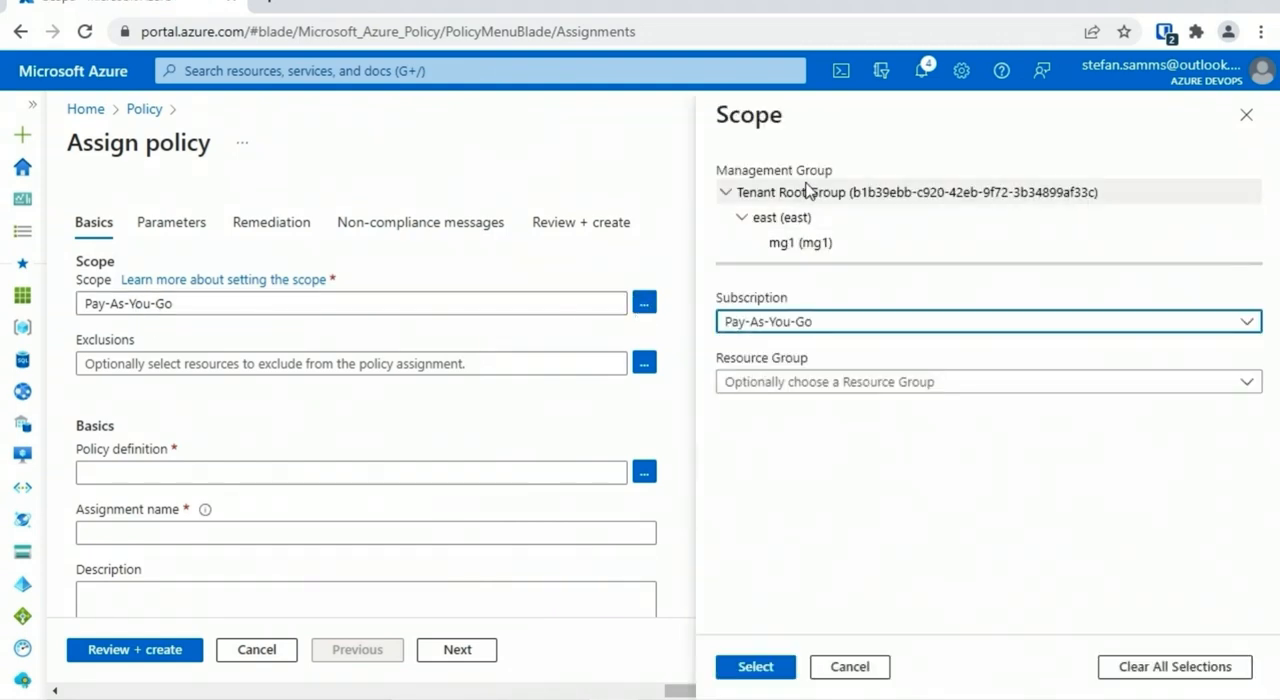
pyautogui.click(803, 244)
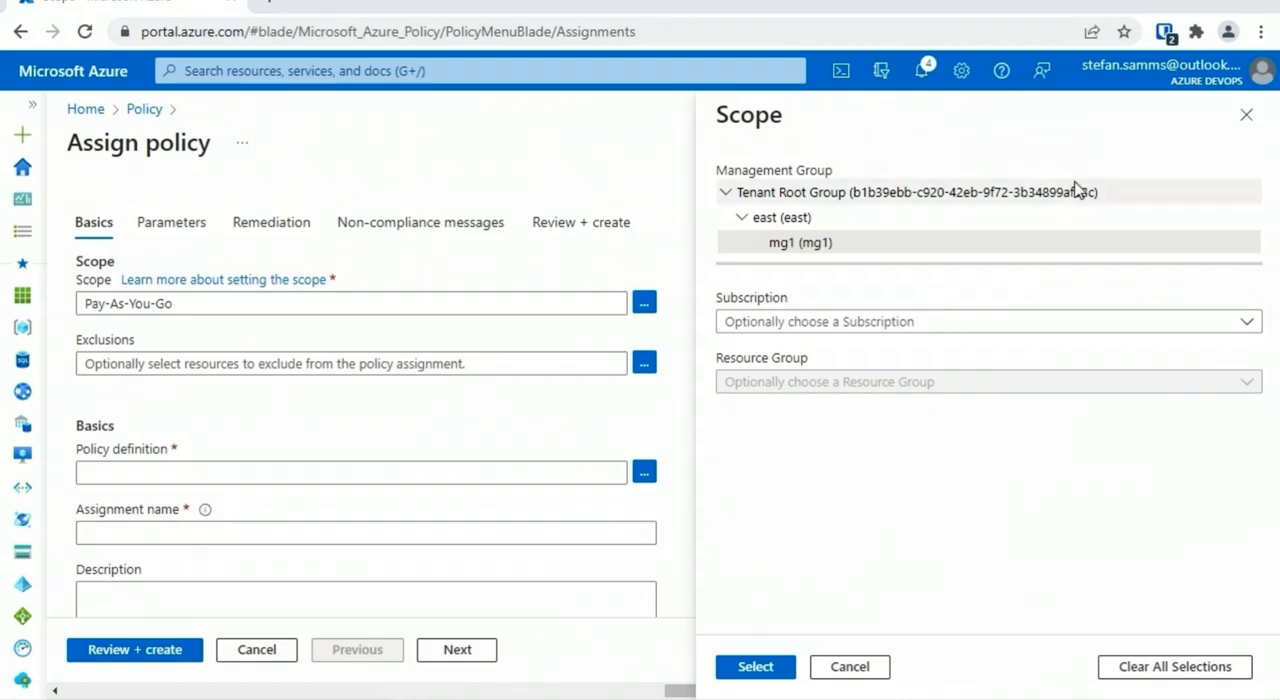
pyautogui.click(1245, 115)
pyautogui.click(1245, 141)
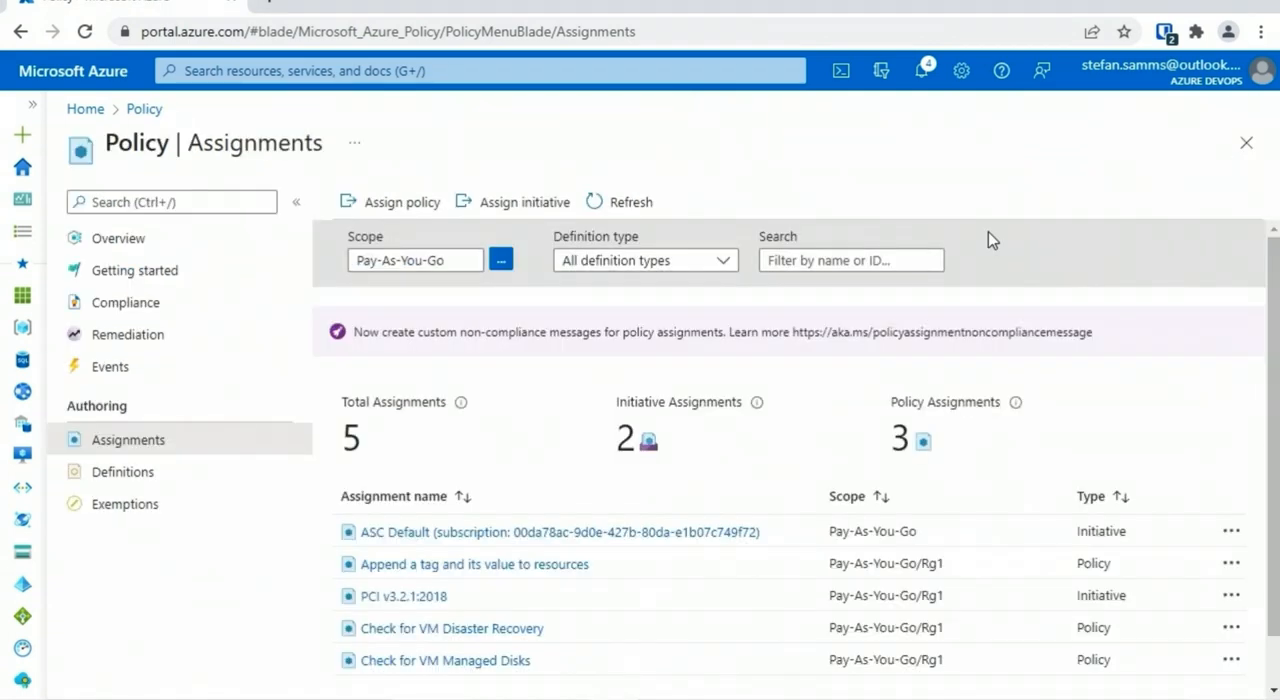
# Open a maximized Cloud Shell and list the management groups with "az account management-group list"
pyautogui.click(842, 71)
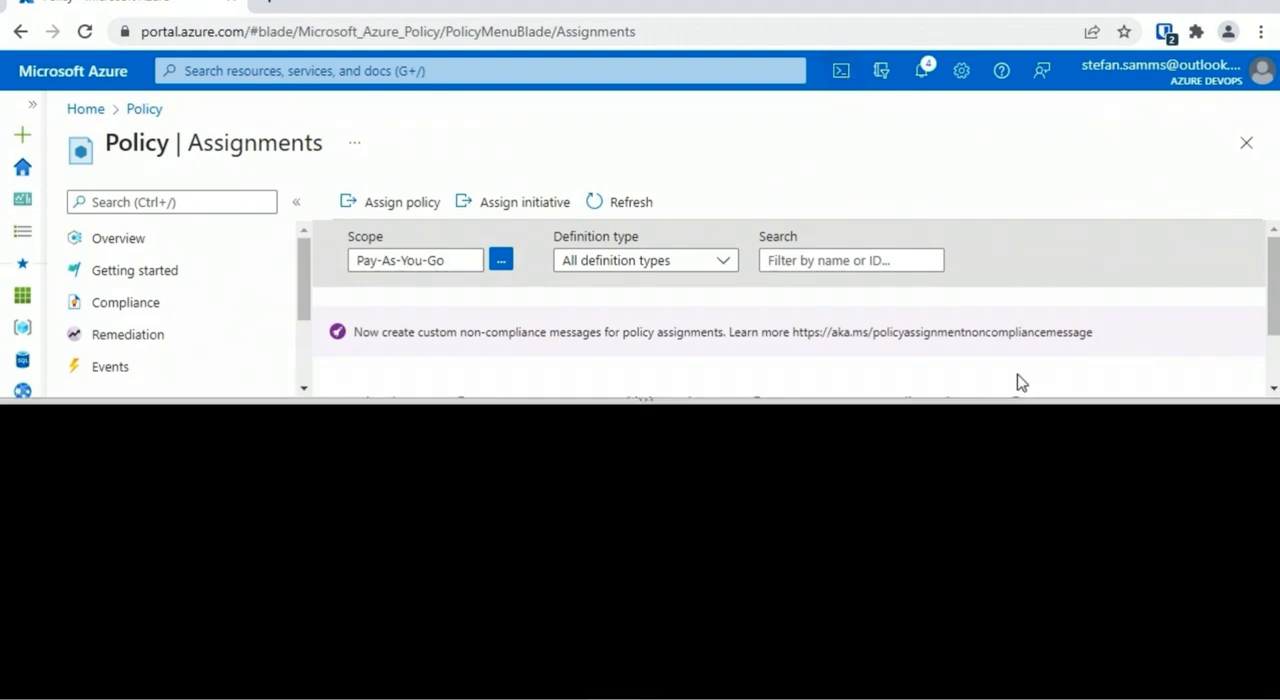
pyautogui.click(1233, 420)
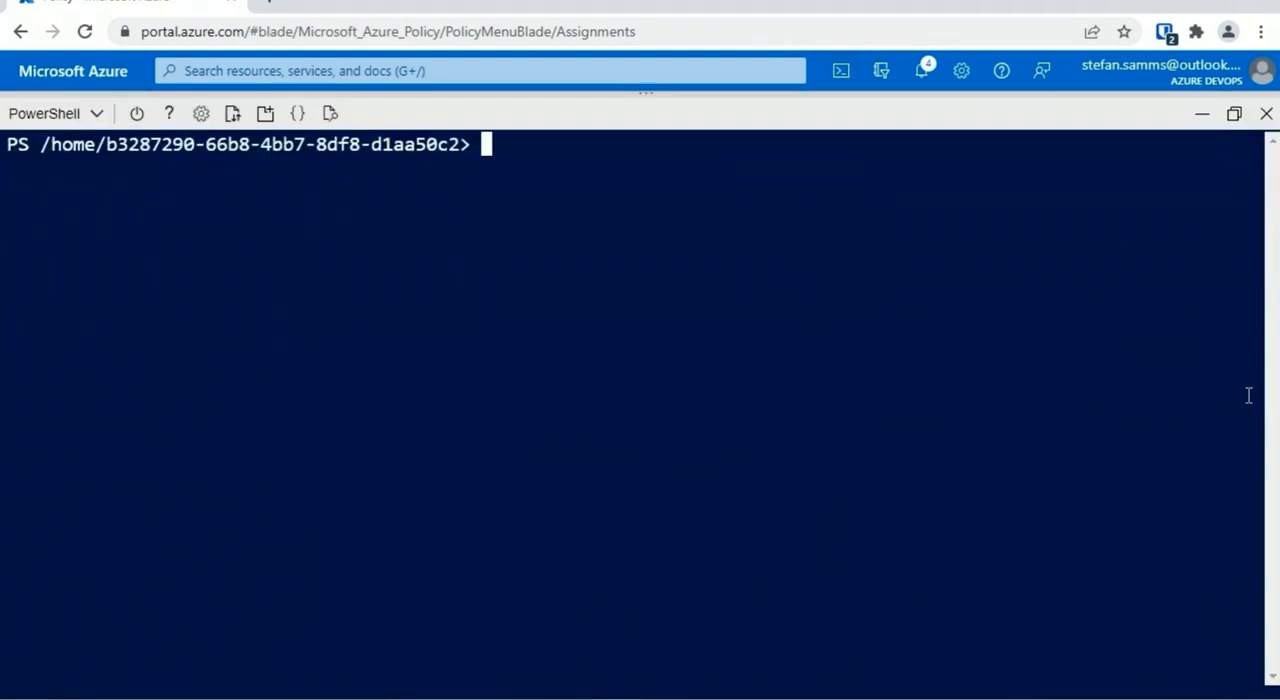
pyautogui.write('az account')
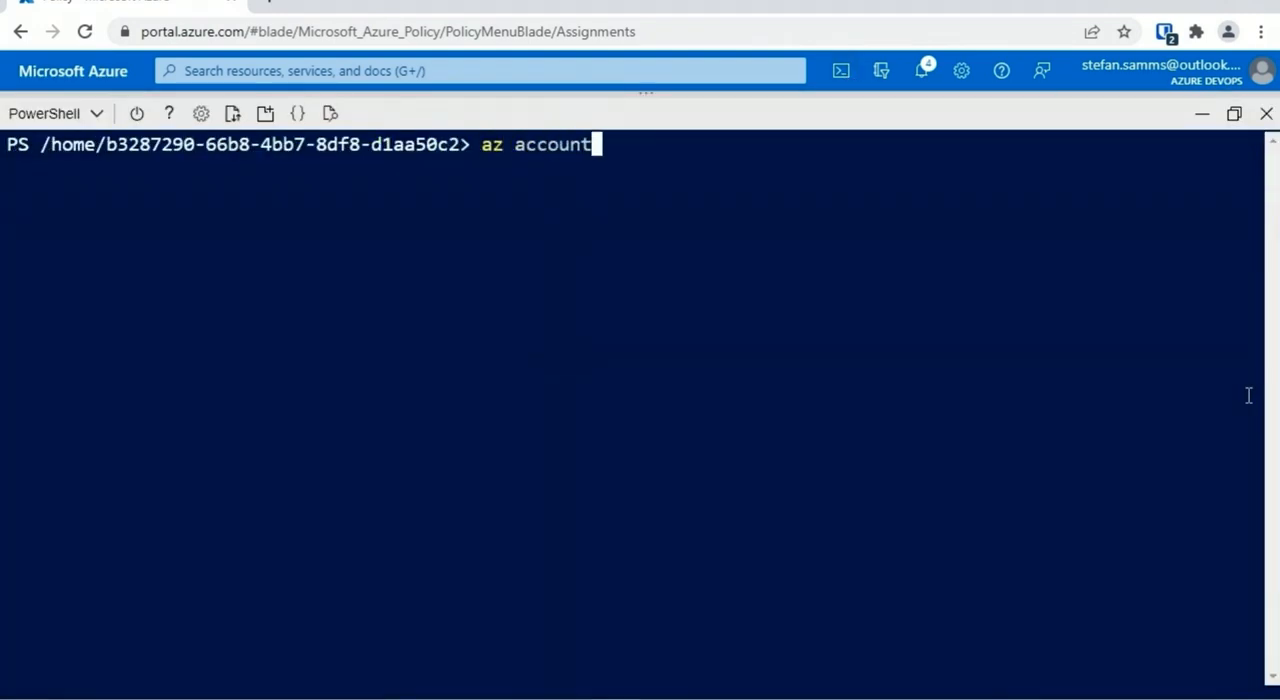
pyautogui.write(' management-group list')
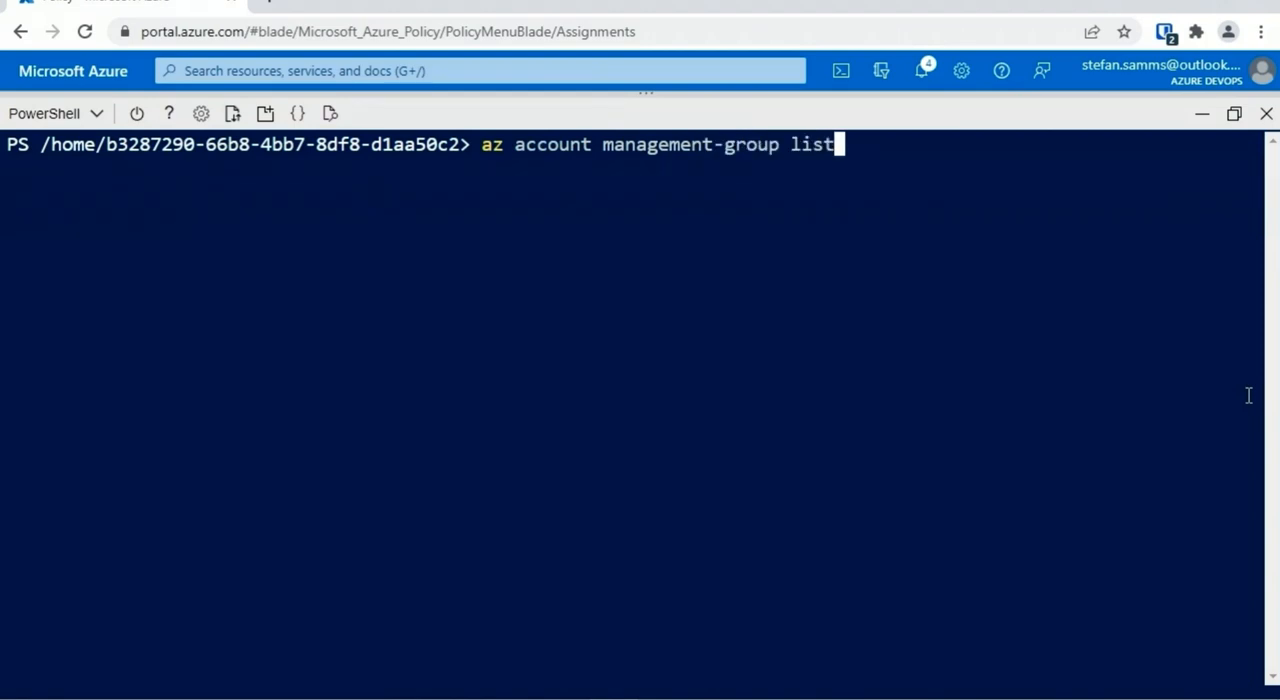
pyautogui.press('Return')
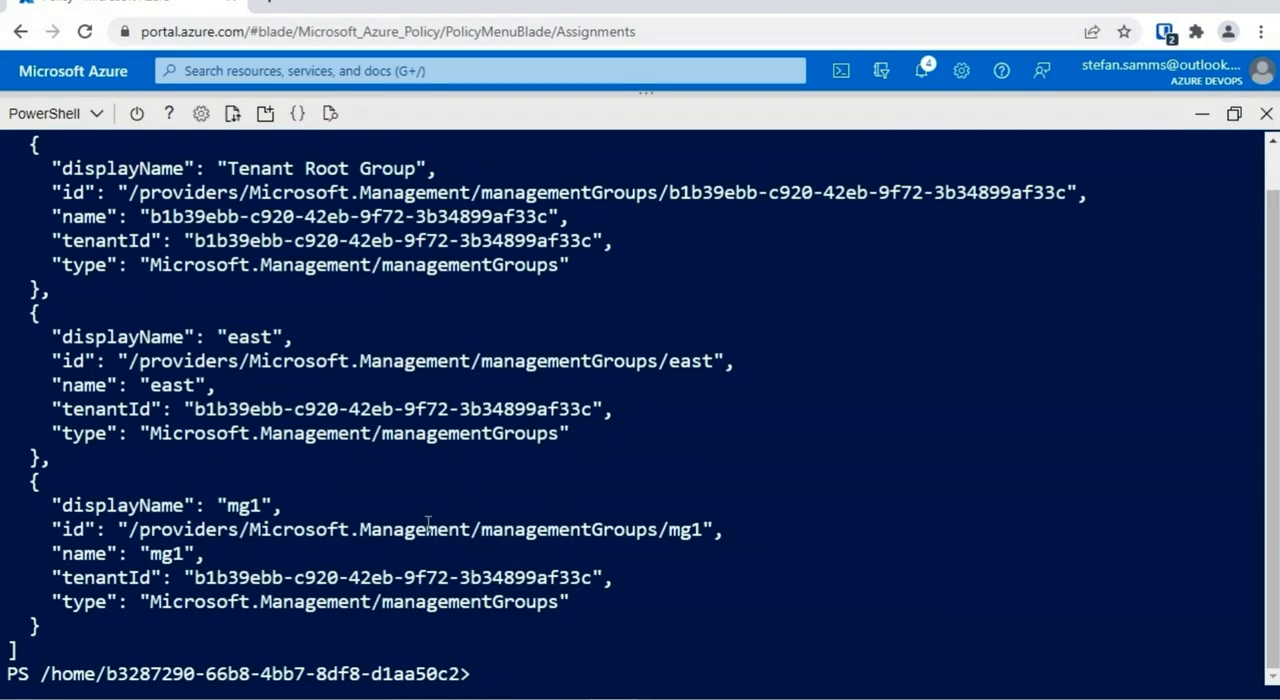
# Clear the shell and list only the management groups' display names with "az account management-group list --query [].displayName"
pyautogui.hotkey('ctrl', 'l')
pyautogui.press('Up')
pyautogui.write('--')
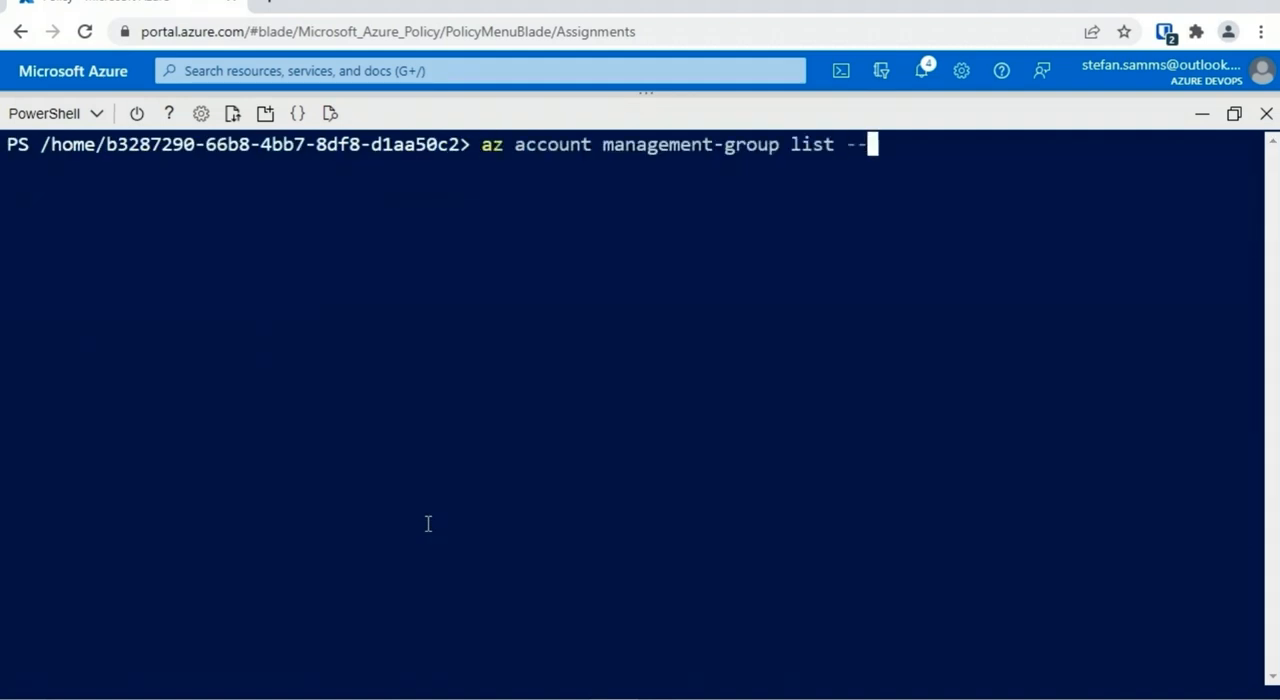
pyautogui.write('query [].displayName')
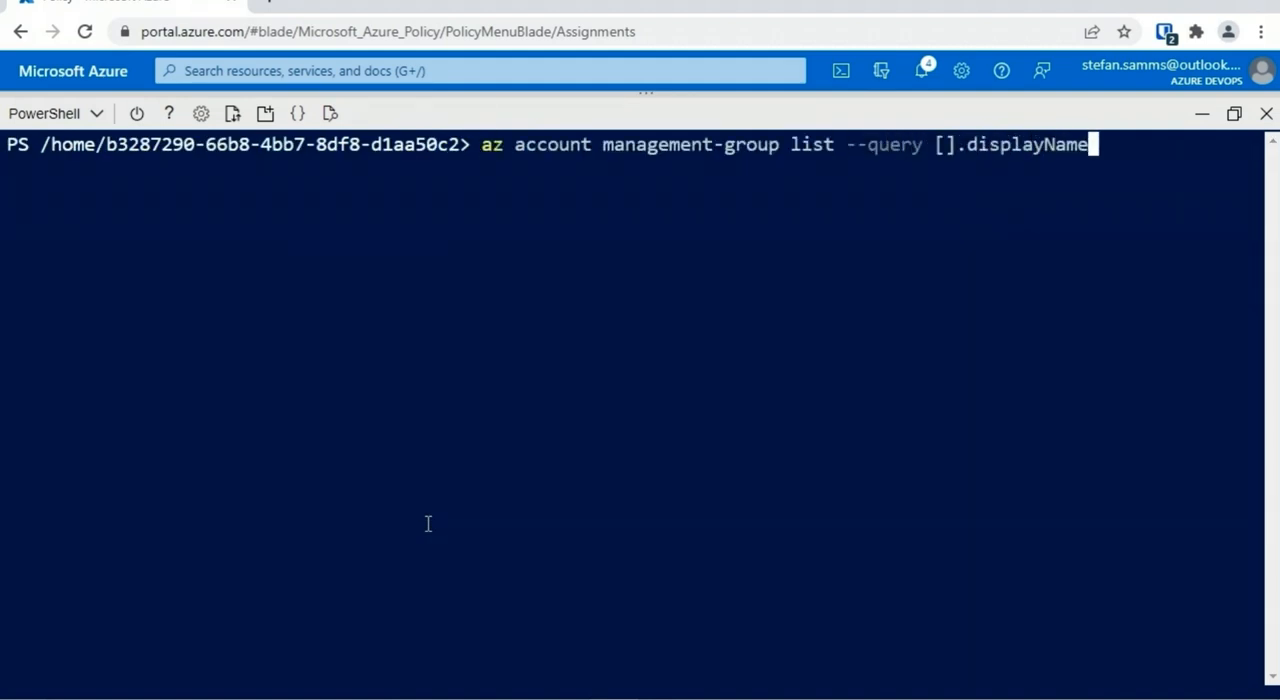
pyautogui.press('Return')
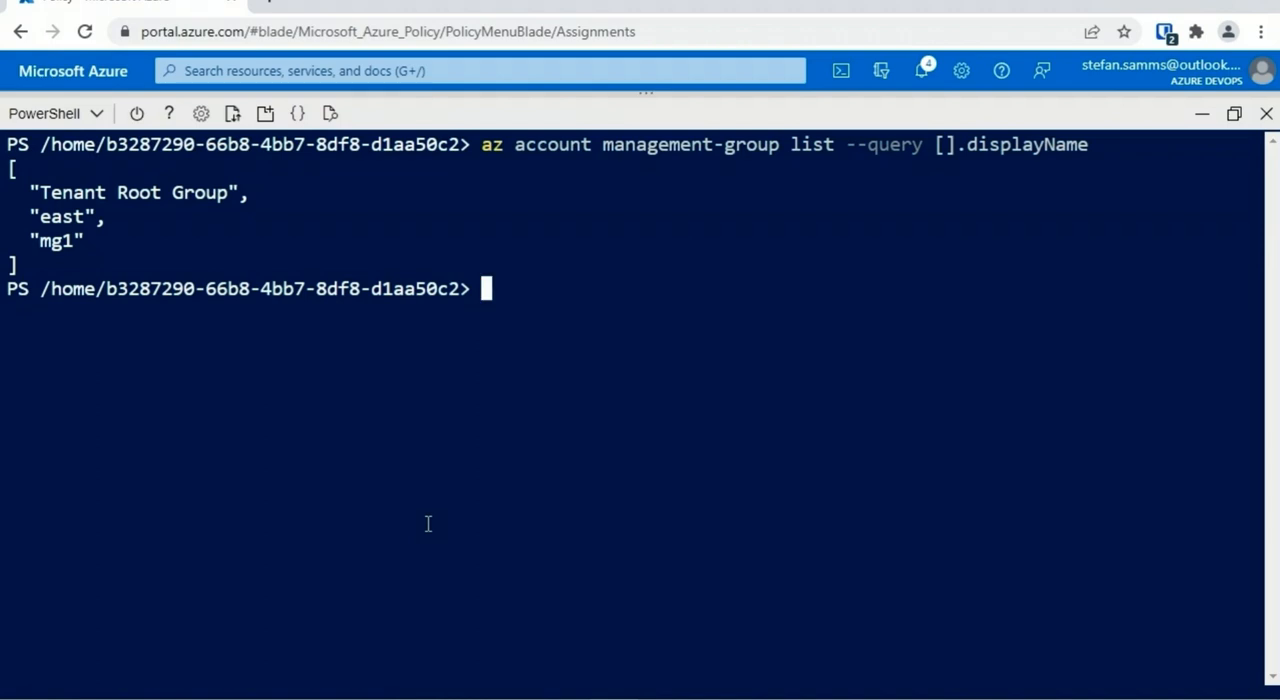
# Find the PowerShell commands for management groups with "get-command *managementgroup*"
pyautogui.write('get-command *')
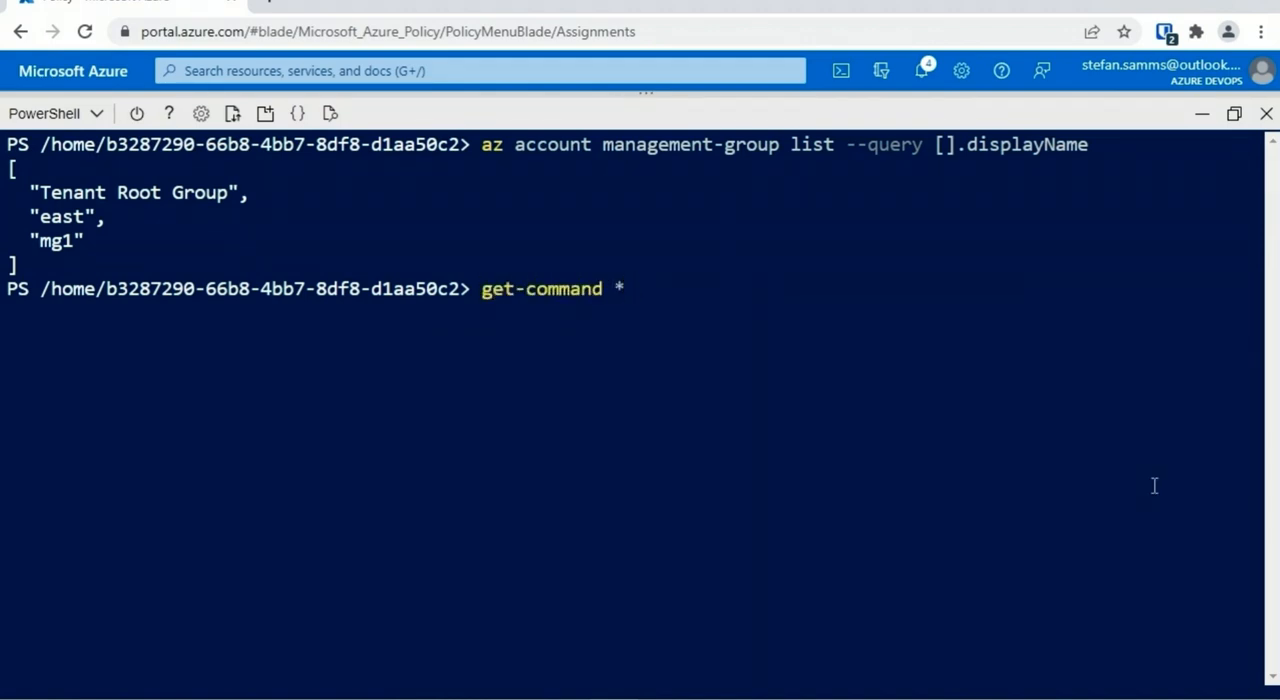
pyautogui.write('managementgroup*')
pyautogui.press('Return')
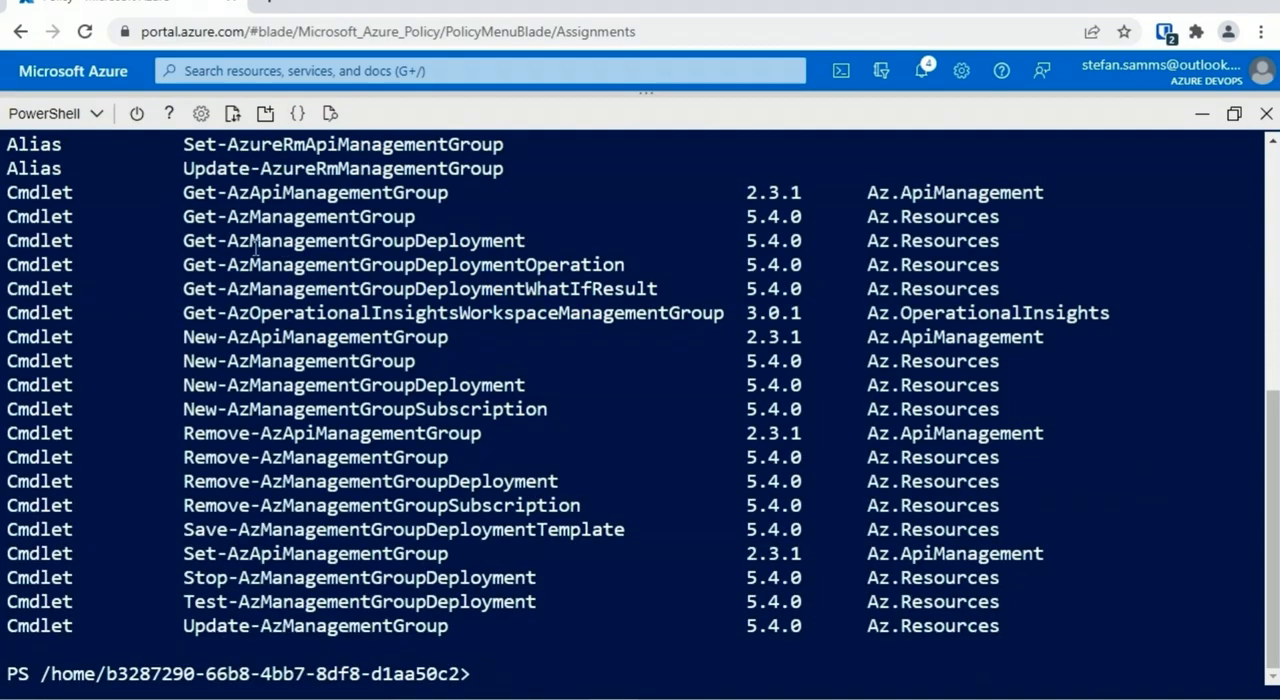
# Clear the shell and list the management groups in PowerShell with "get-azmanagementgroup"
pyautogui.write('cls')
pyautogui.press('Return')
pyautogui.write('get-azmanagementgroup')
pyautogui.press('Return')
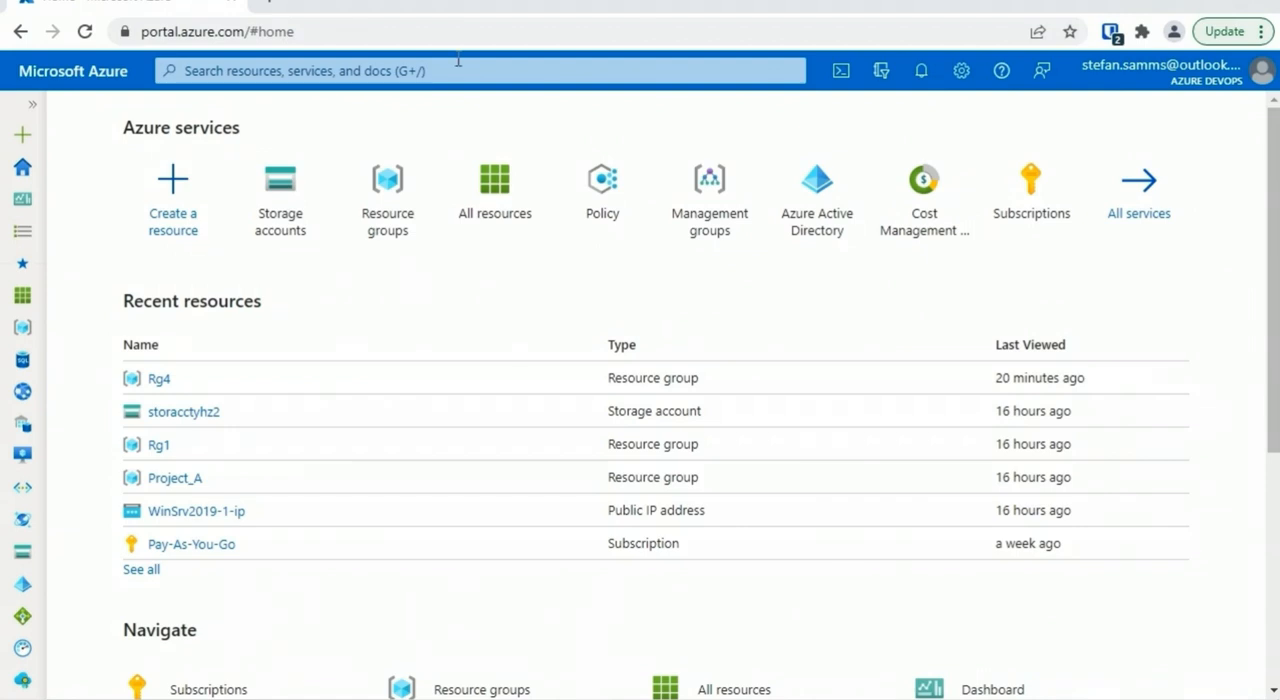
# Open the Rg1 resource group from the resource groups list and view the resources it contains
pyautogui.click(33, 104)
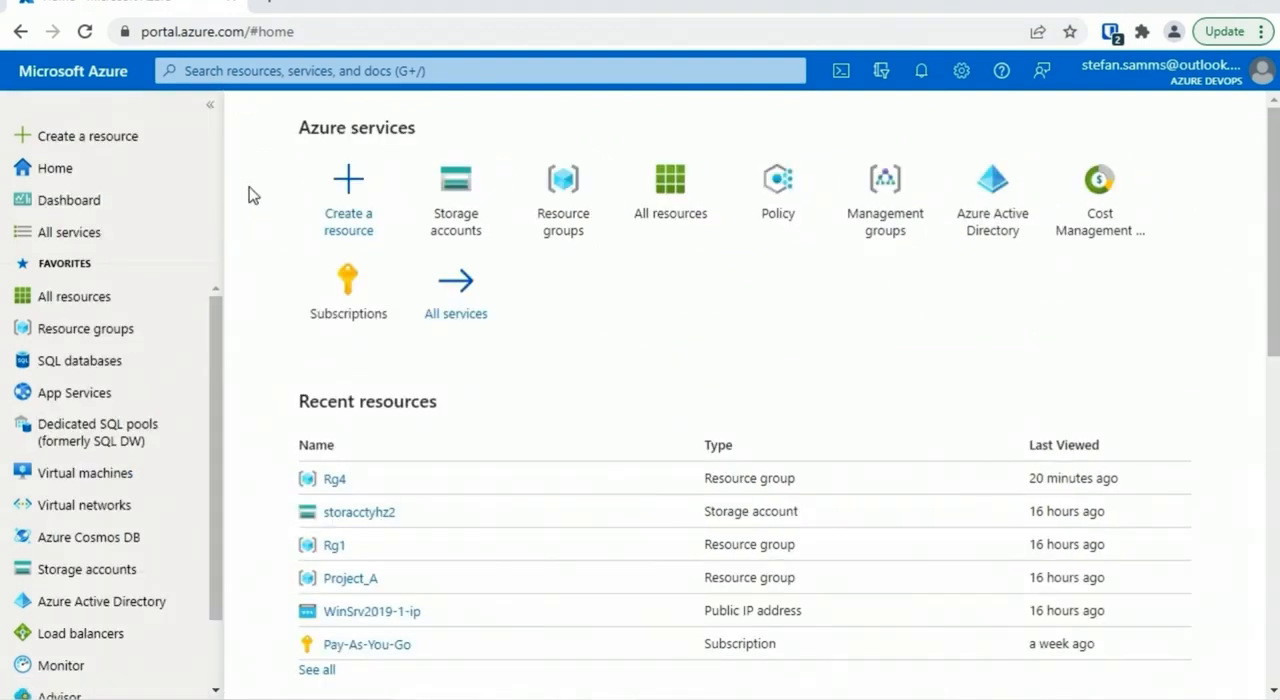
pyautogui.click(75, 332)
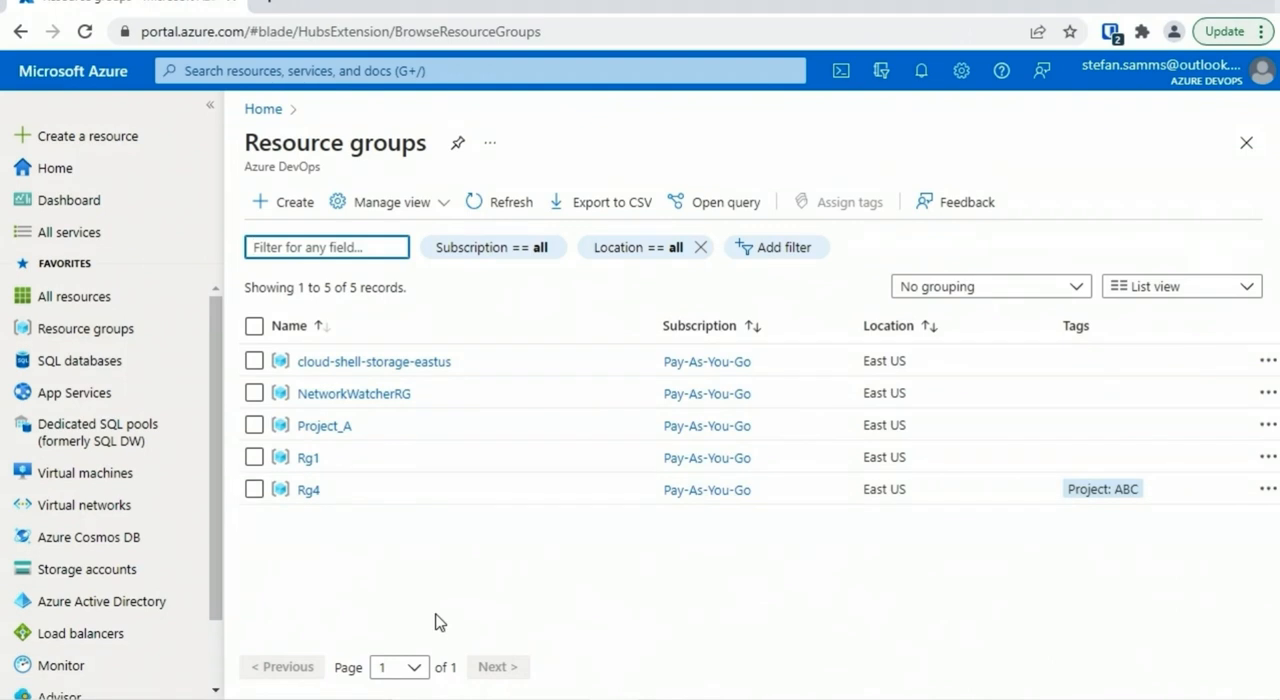
pyautogui.click(308, 459)
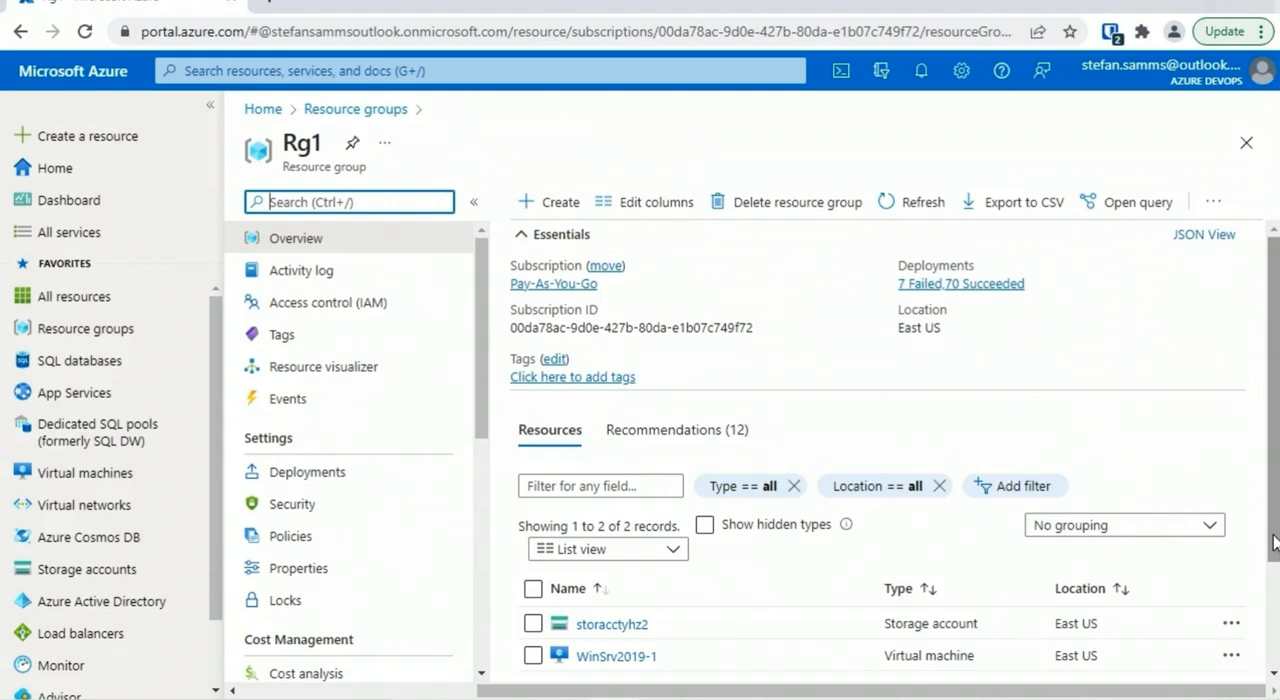
pyautogui.moveTo(1270, 531); pyautogui.dragTo(1270, 609)
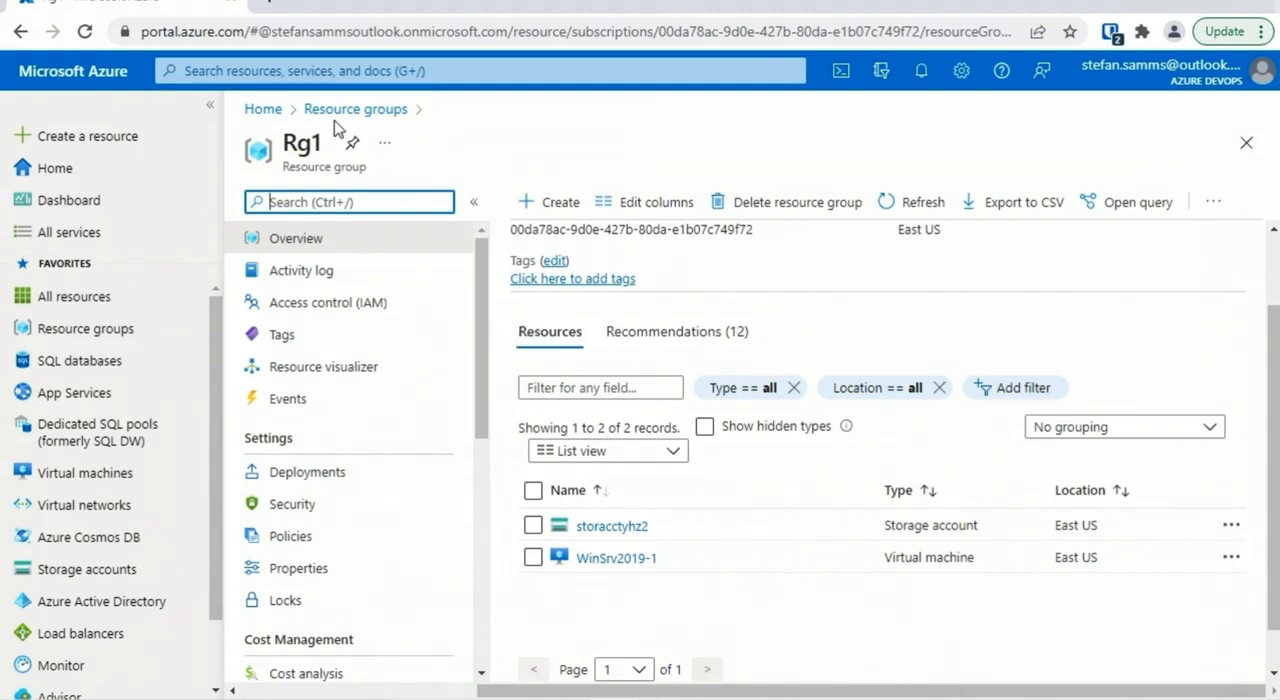
# View the cost analysis and budgets of the Rg1 resource group
pyautogui.moveTo(486, 323); pyautogui.dragTo(481, 440)
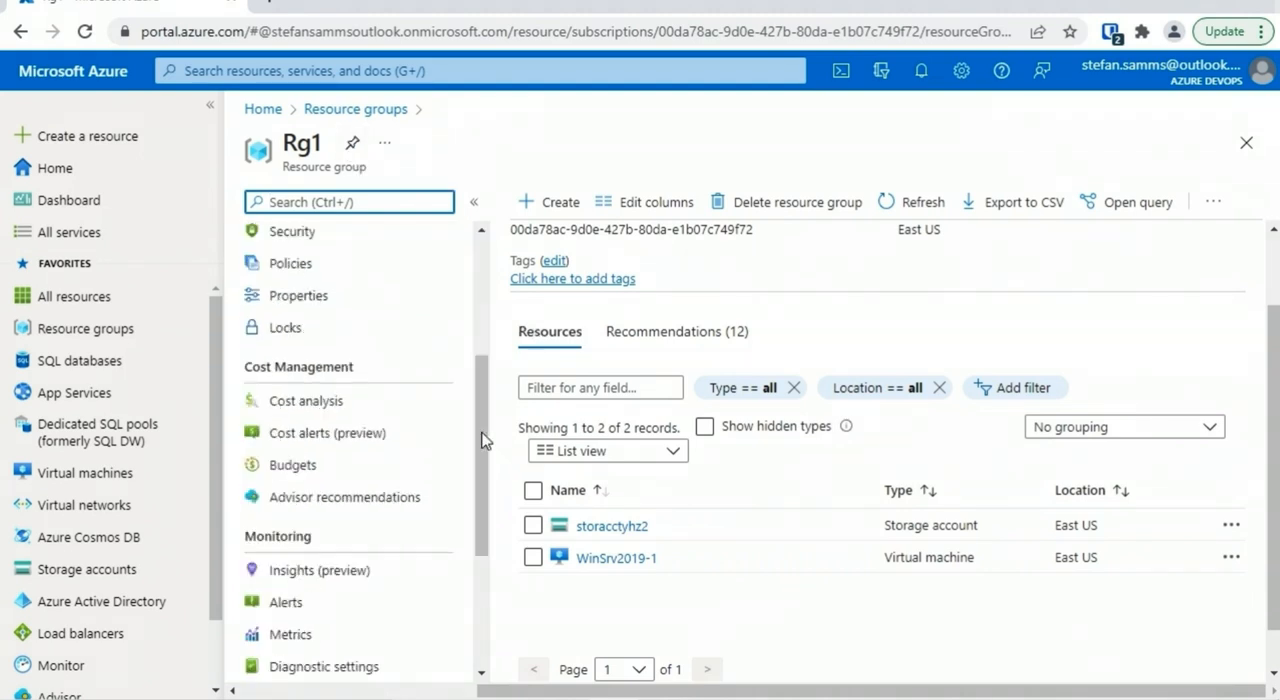
pyautogui.click(338, 408)
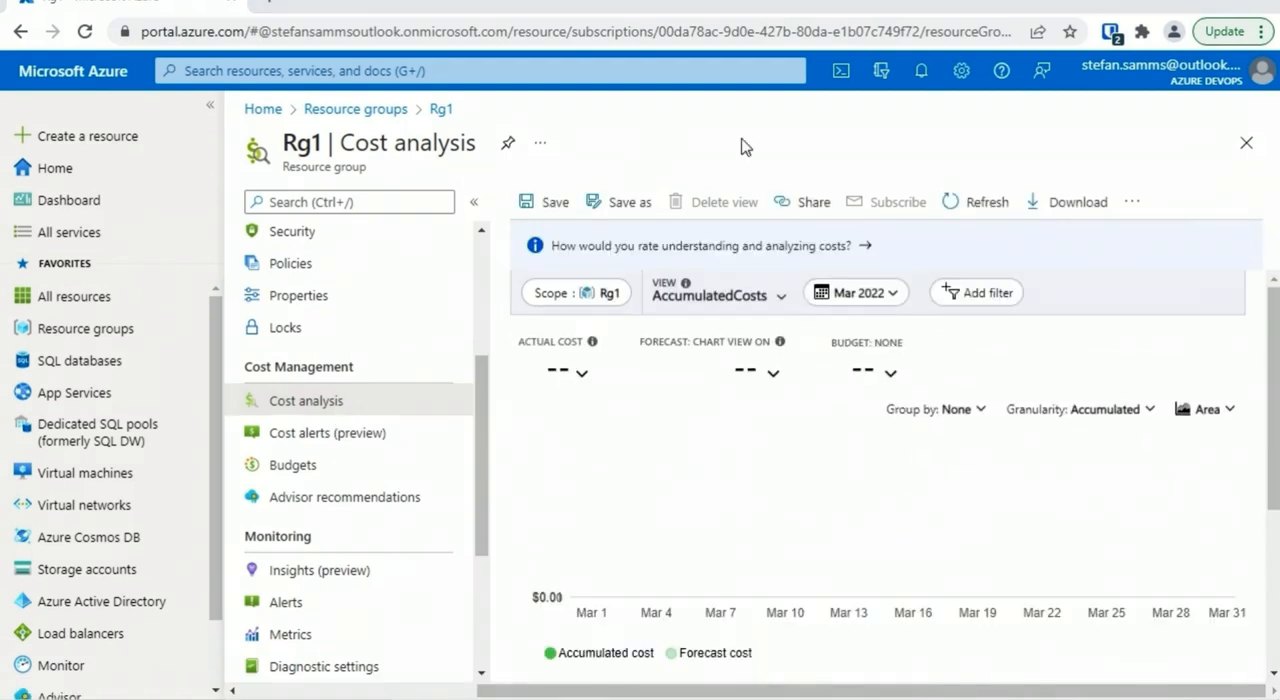
pyautogui.click(293, 468)
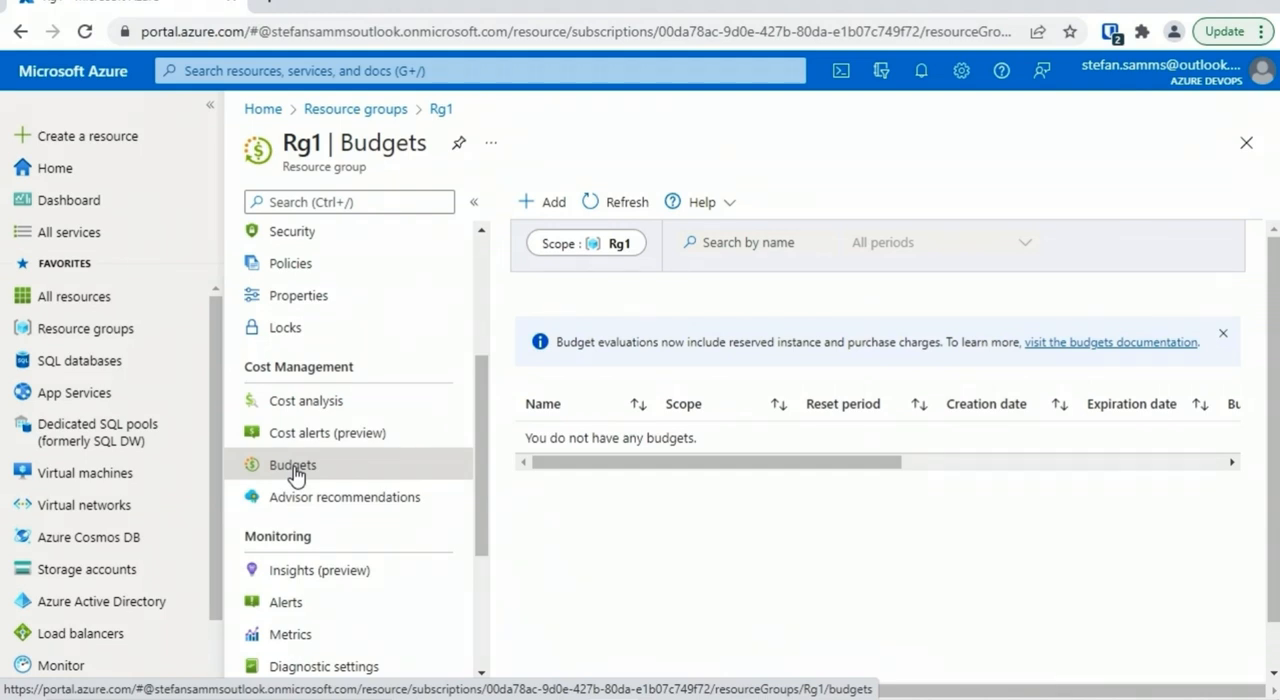
# Open Rg1's access control (IAM) page and view the options for adding role assignments
pyautogui.moveTo(481, 440); pyautogui.dragTo(481, 323)
pyautogui.click(328, 302)
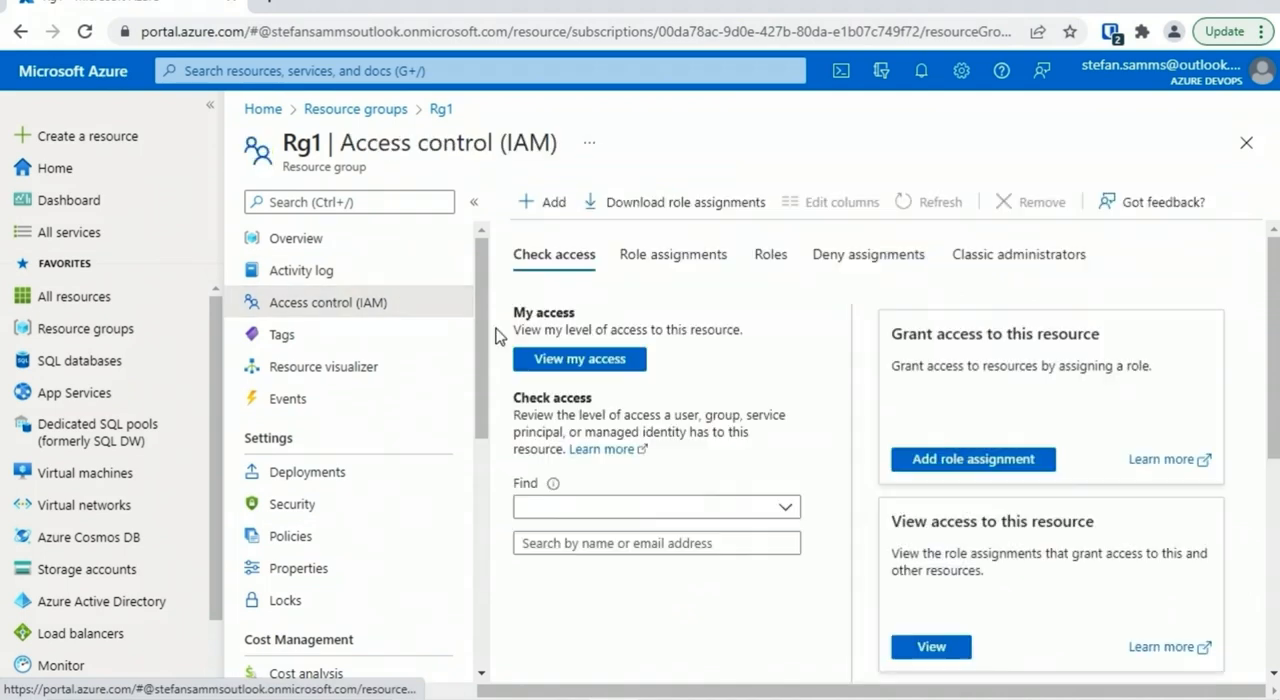
pyautogui.click(552, 203)
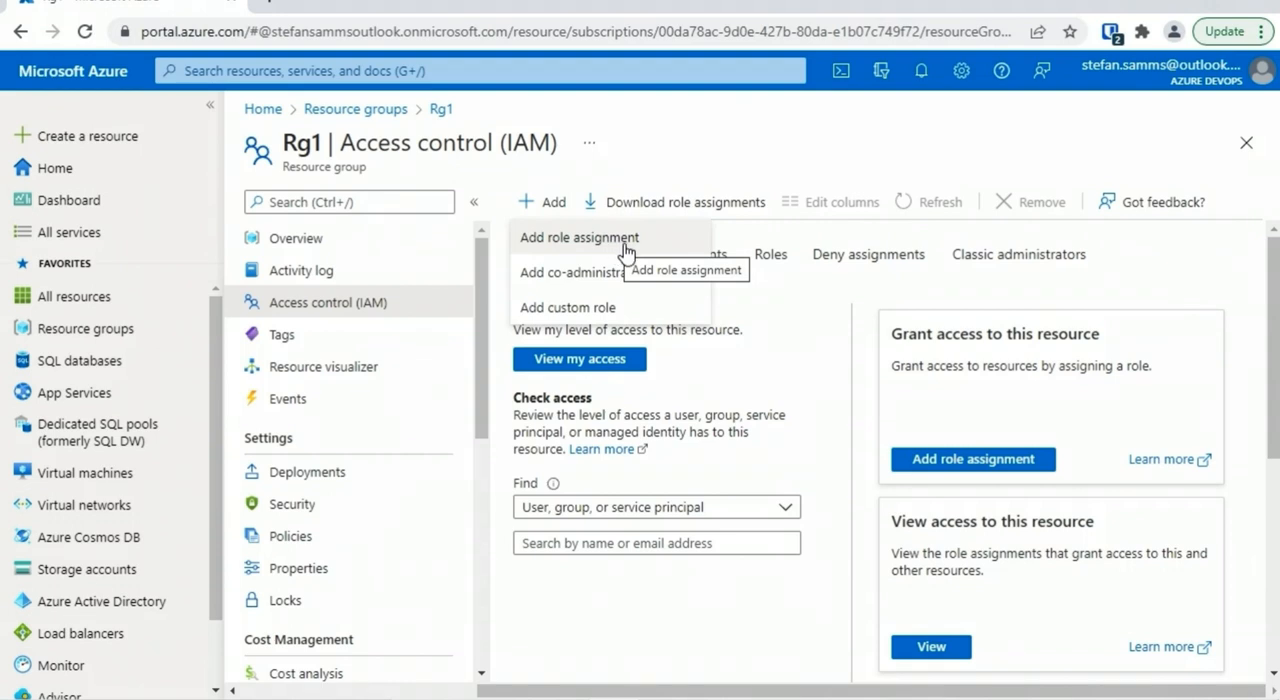
pyautogui.click(210, 105)
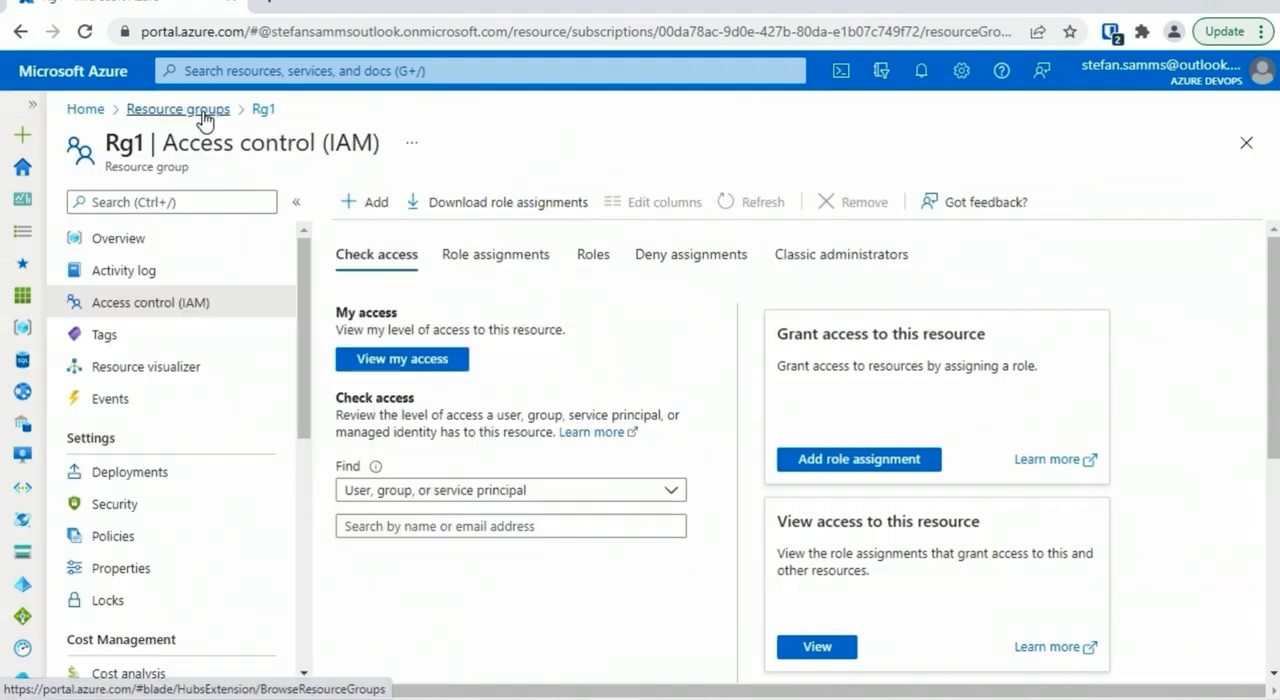
# From the portal home, find "resource group" among the creatable resources, accept the certificate prompt and start creating one
pyautogui.click(86, 110)
pyautogui.click(177, 215)
pyautogui.click(433, 205)
pyautogui.write('resource group')
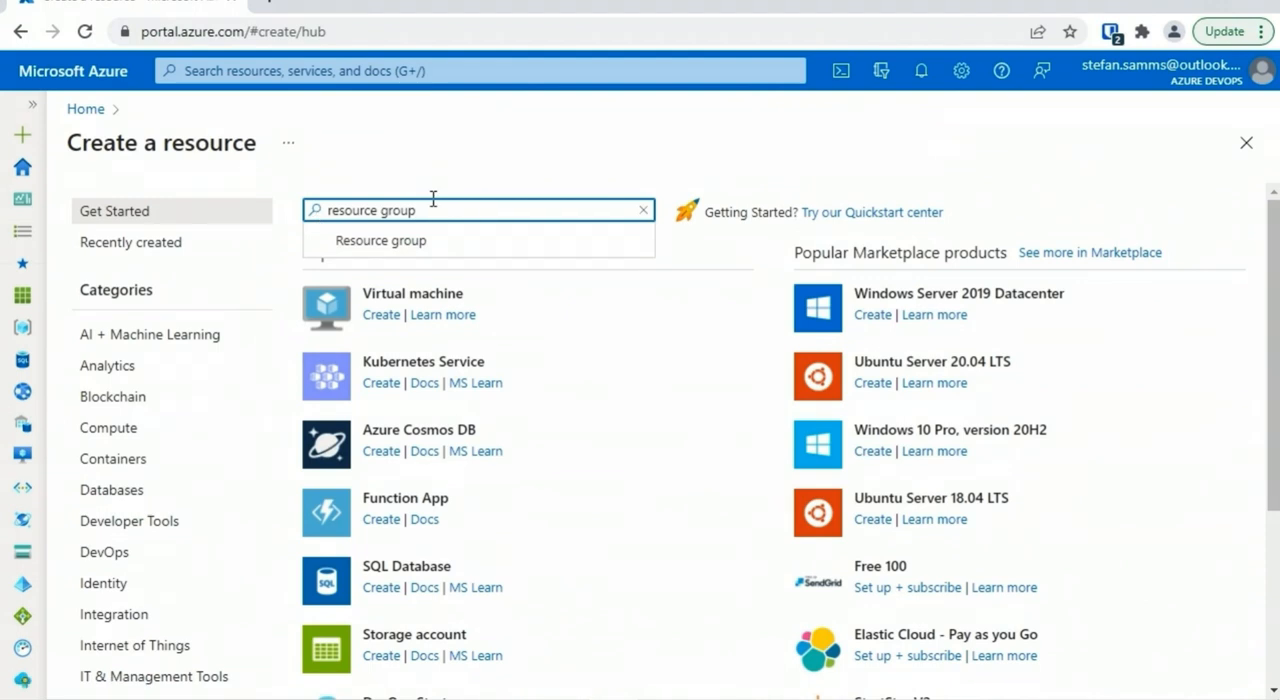
pyautogui.click(432, 243)
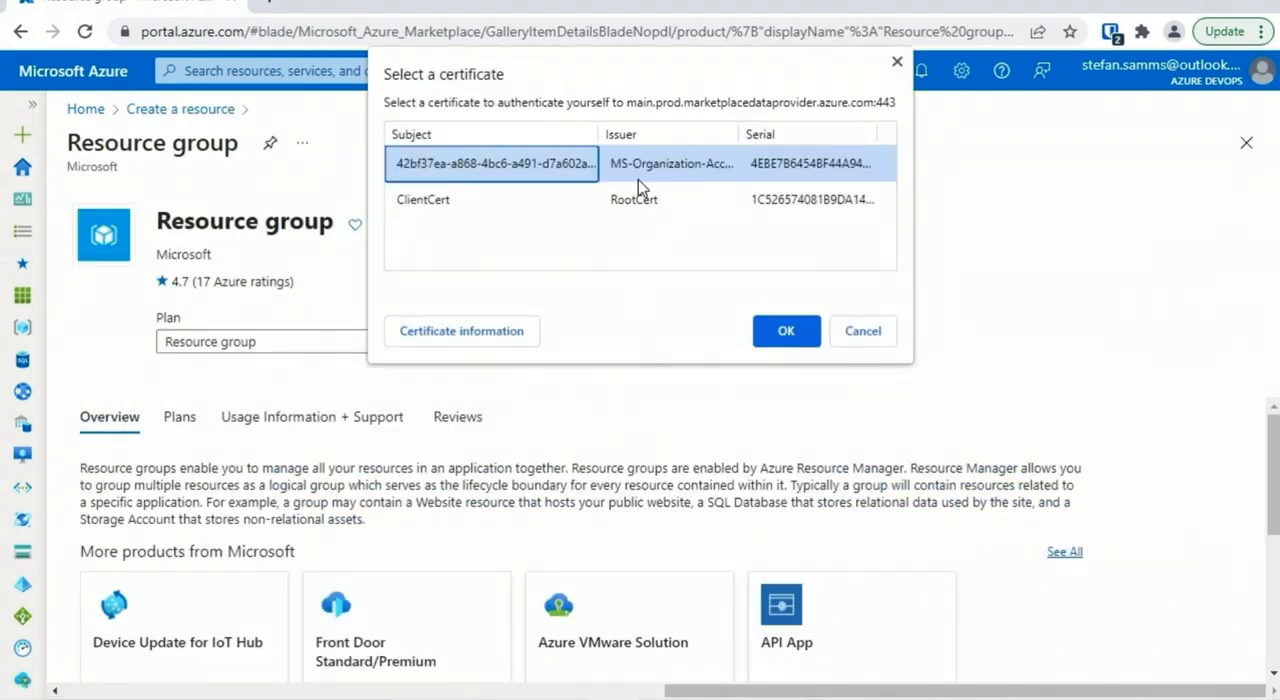
pyautogui.click(766, 322)
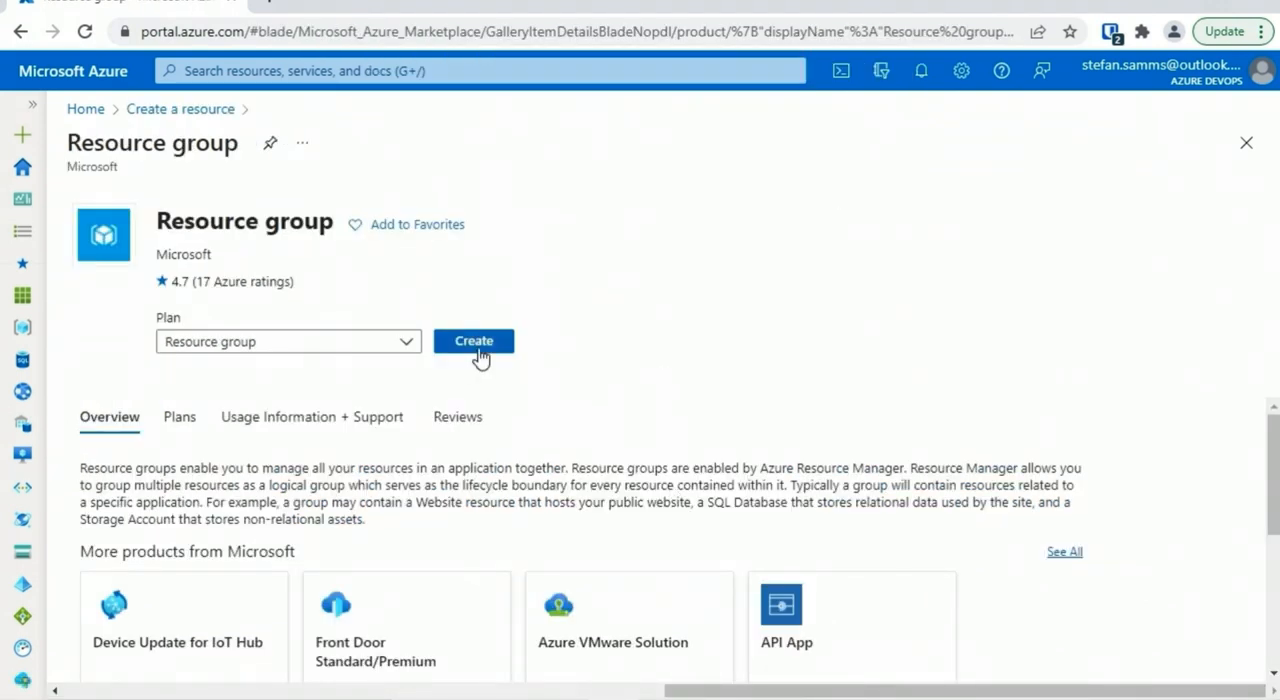
pyautogui.click(478, 346)
# Keep the Pay-As-You-Go subscription and name the new resource group ProjectB
pyautogui.click(423, 362)
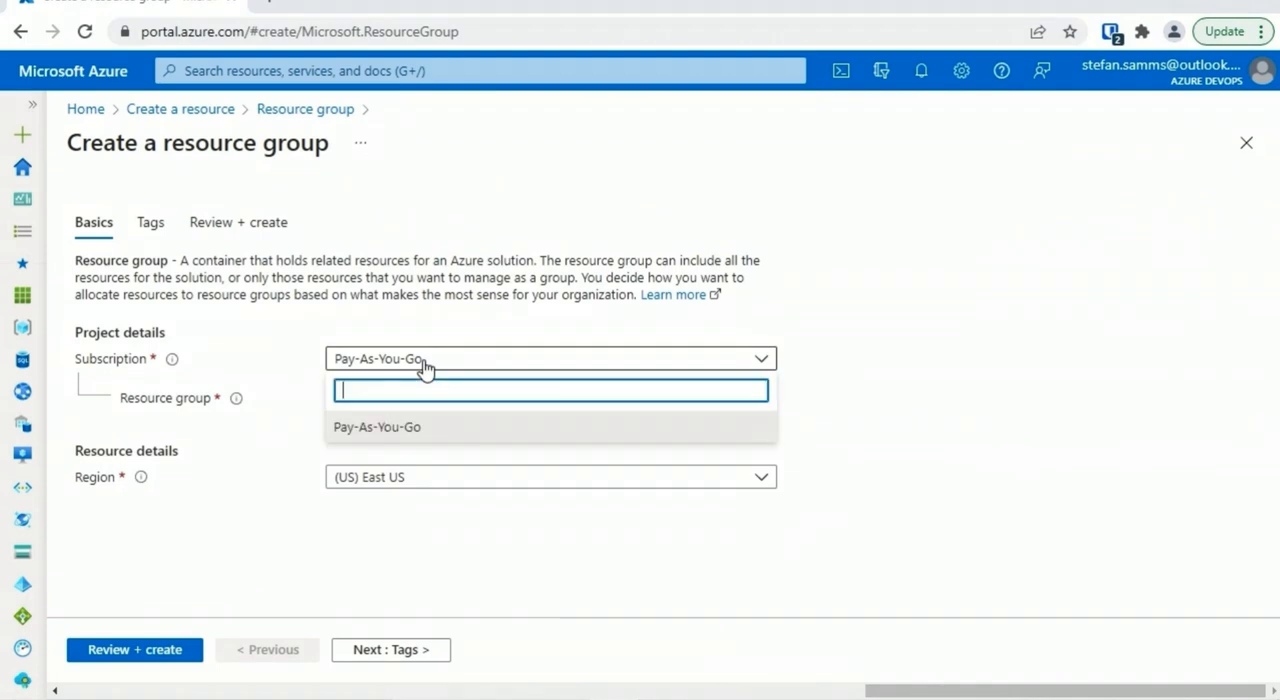
pyautogui.click(424, 368)
pyautogui.click(425, 397)
pyautogui.write('Project')
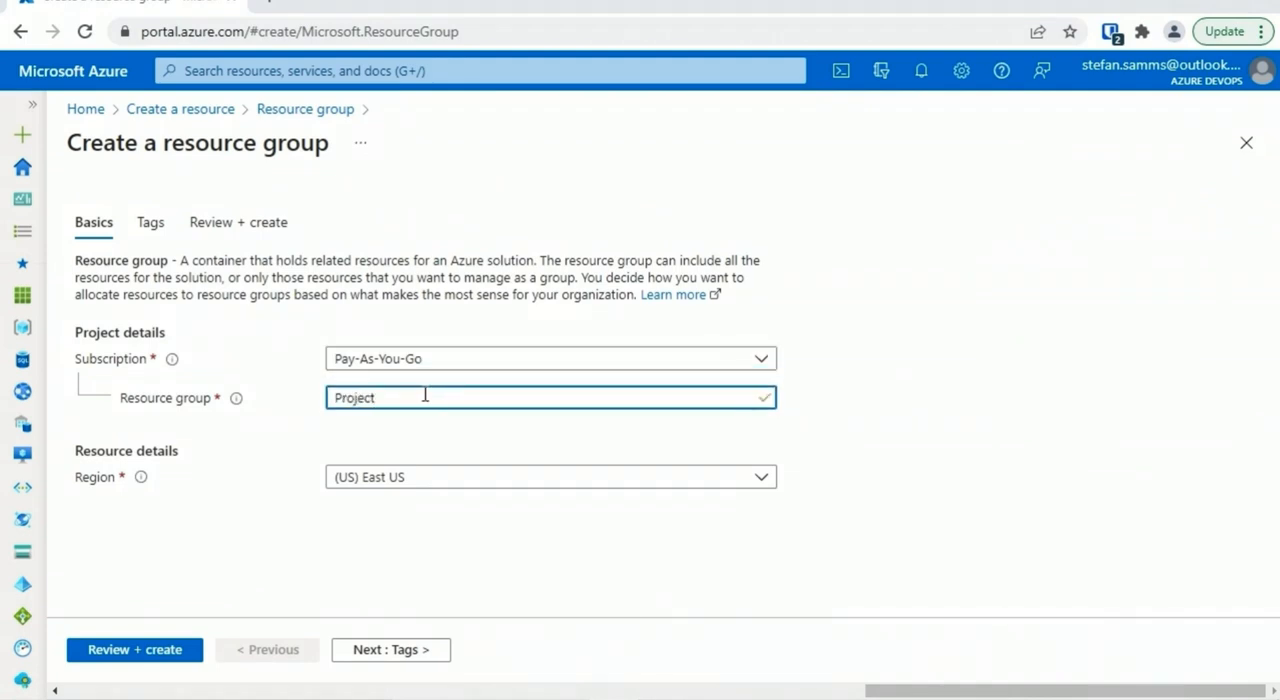
pyautogui.write('B')
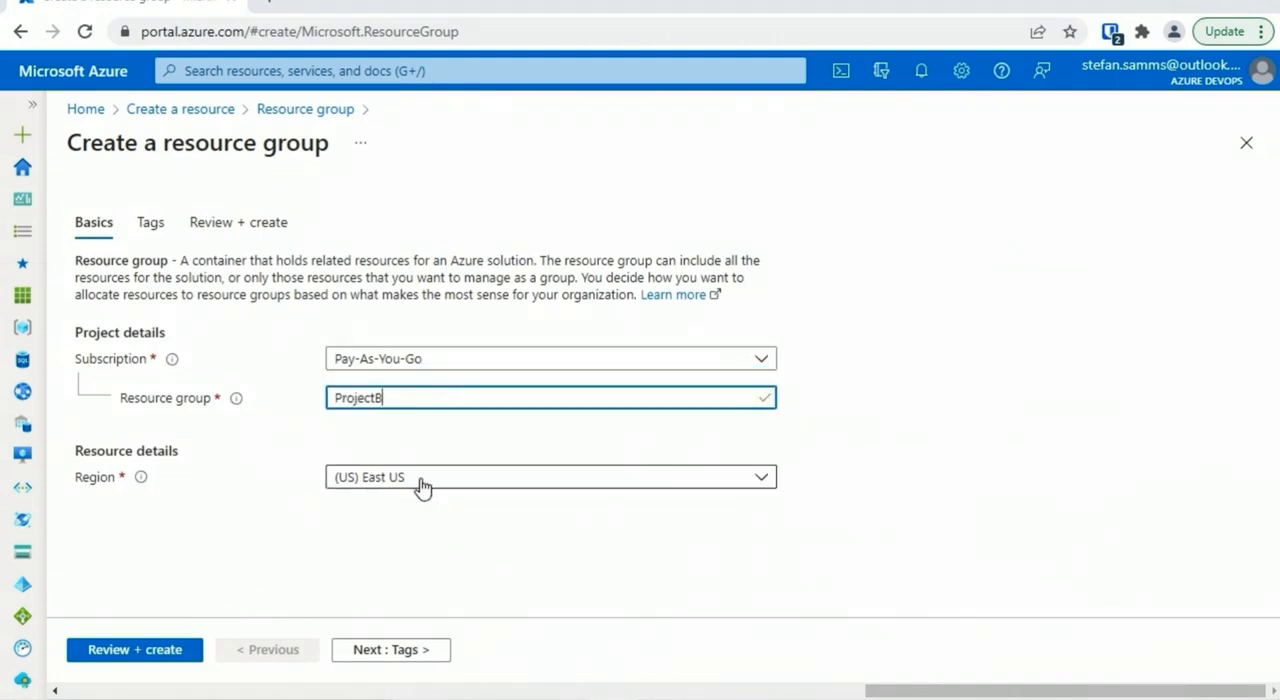
# Tag the new resource group with the name Project and the value ABC
pyautogui.click(424, 652)
pyautogui.click(268, 356)
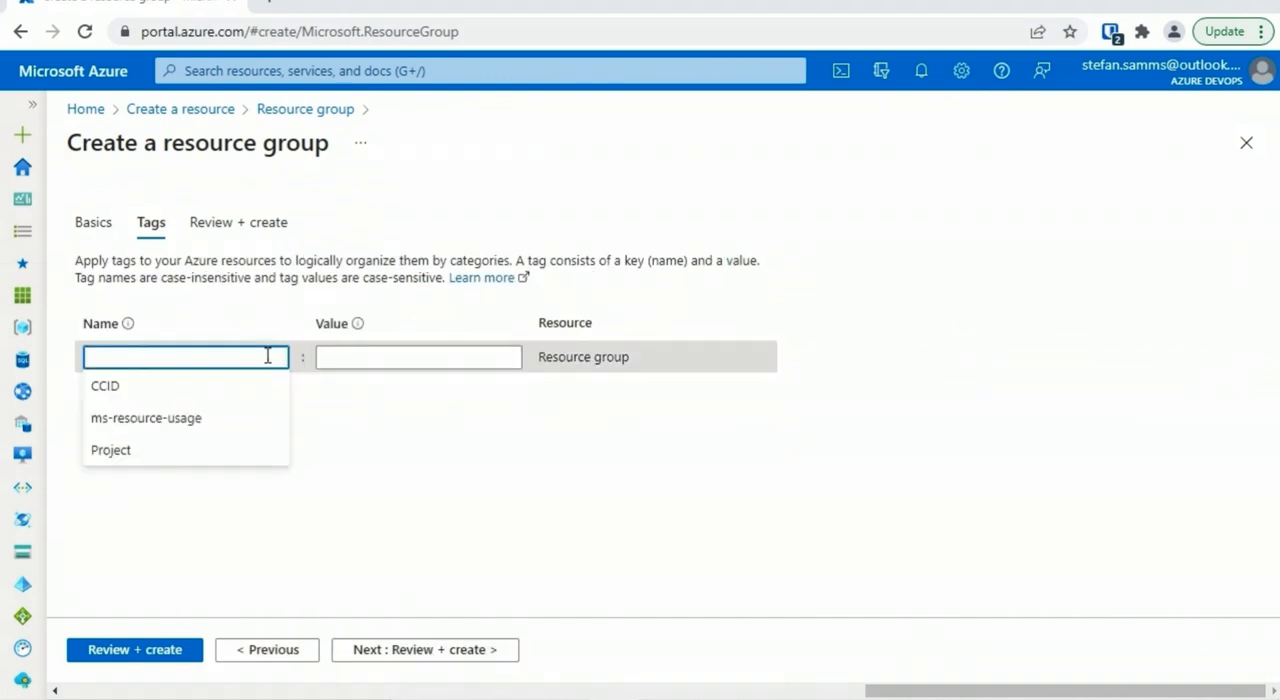
pyautogui.click(189, 449)
pyautogui.click(355, 357)
pyautogui.click(366, 394)
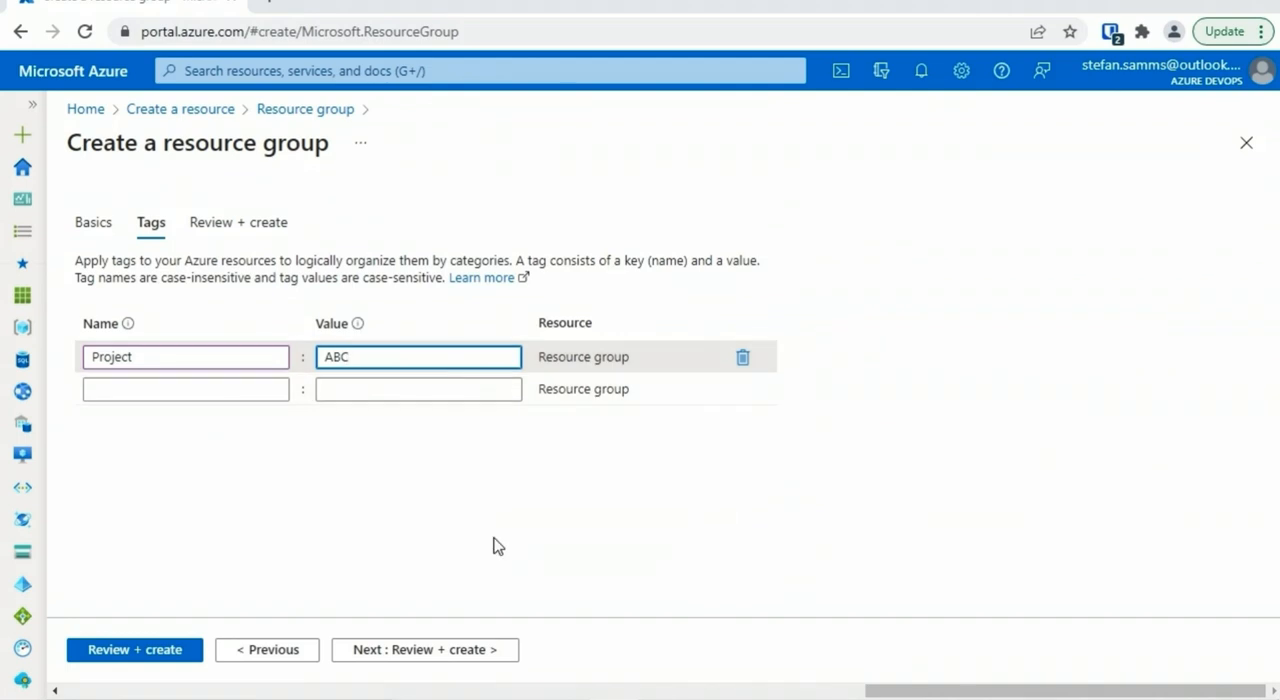
# Review and create the ProjectB resource group, and check the portal notification about it
pyautogui.click(457, 651)
pyautogui.click(128, 652)
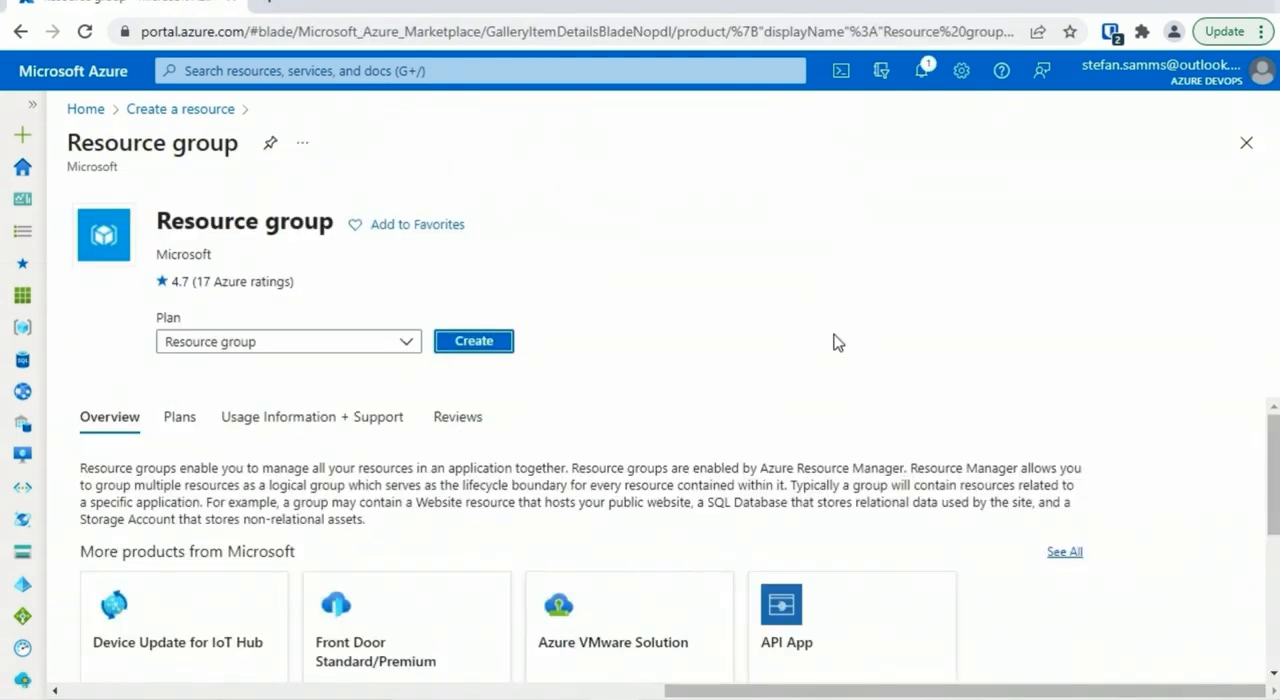
pyautogui.click(925, 76)
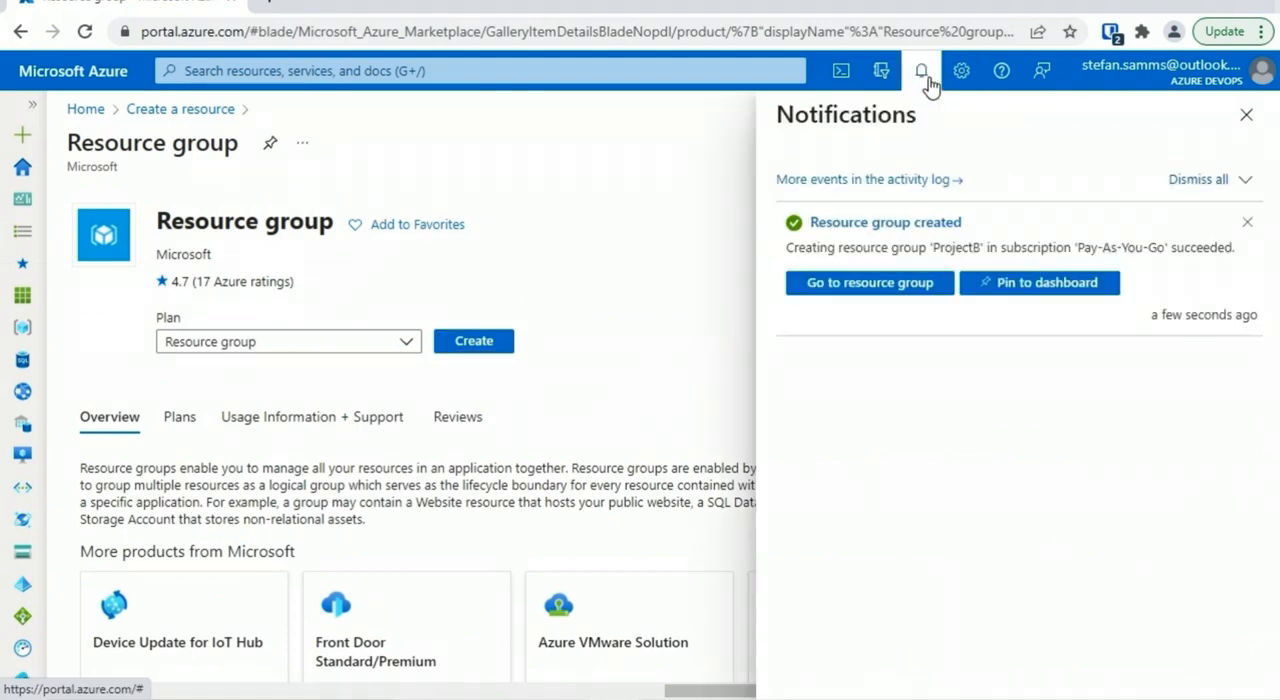
pyautogui.click(1250, 121)
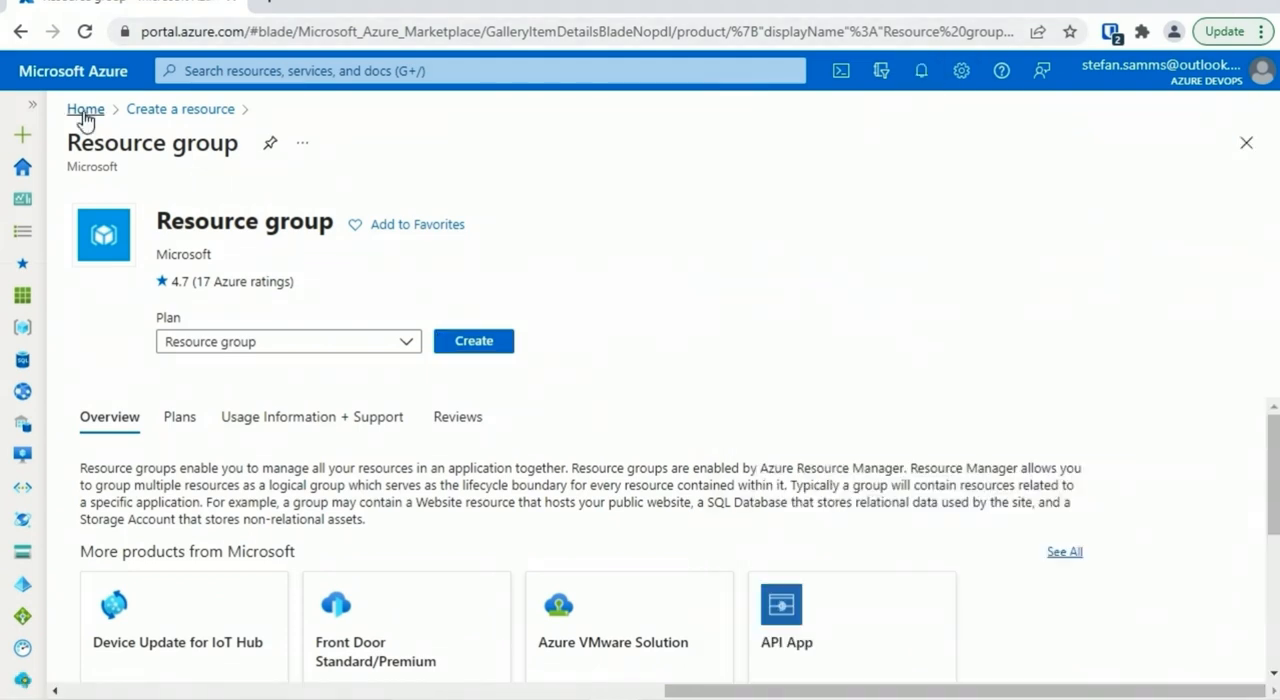
# Open ProjectB from the resource groups list and view its overview and resources
pyautogui.click(32, 104)
pyautogui.click(122, 336)
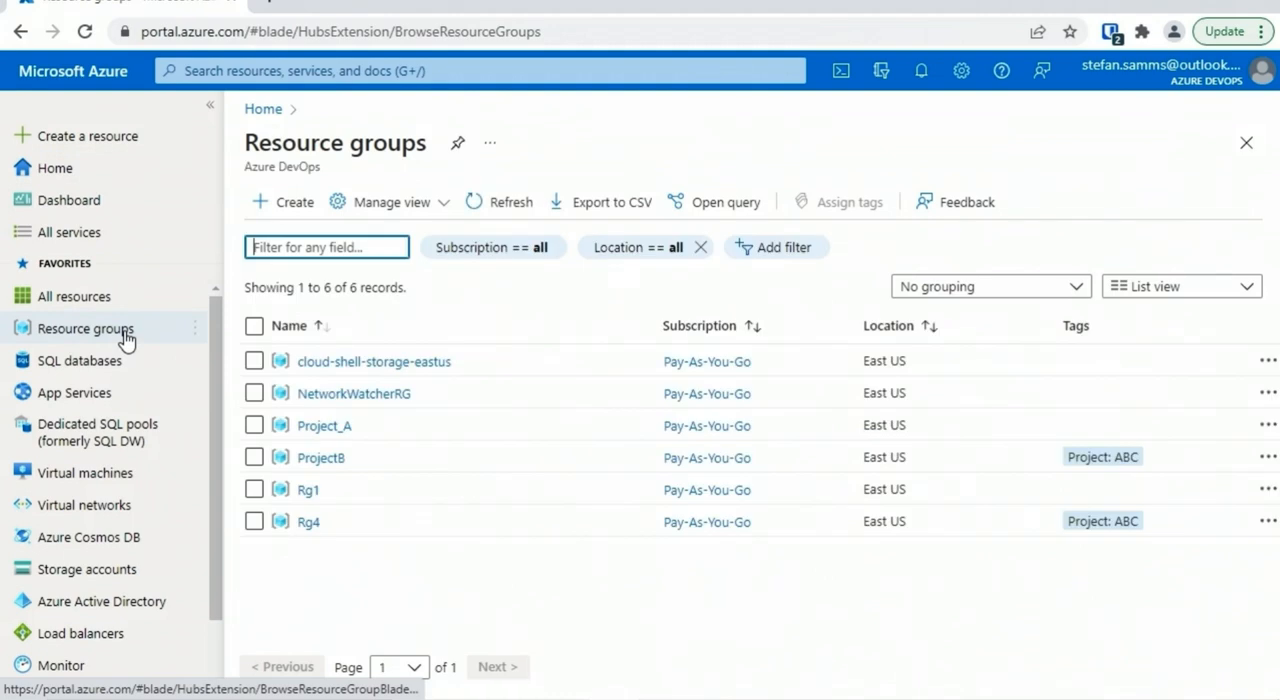
pyautogui.click(329, 460)
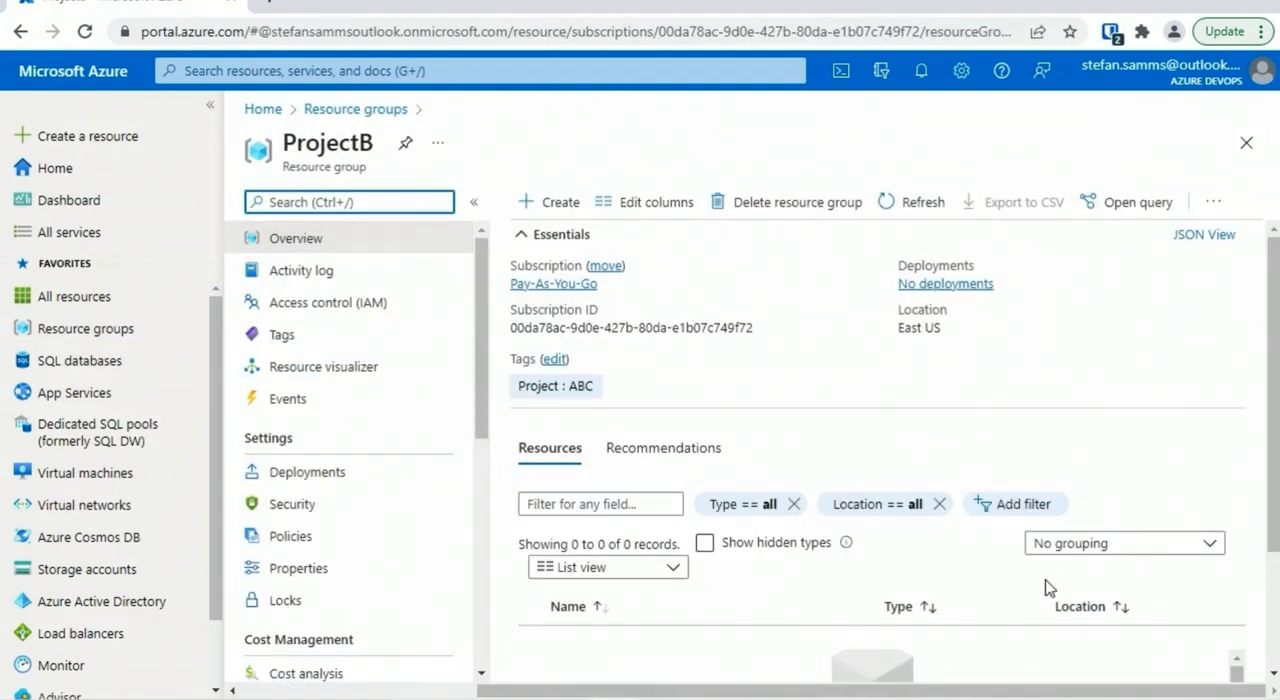
pyautogui.moveTo(1270, 440); pyautogui.dragTo(1275, 557)
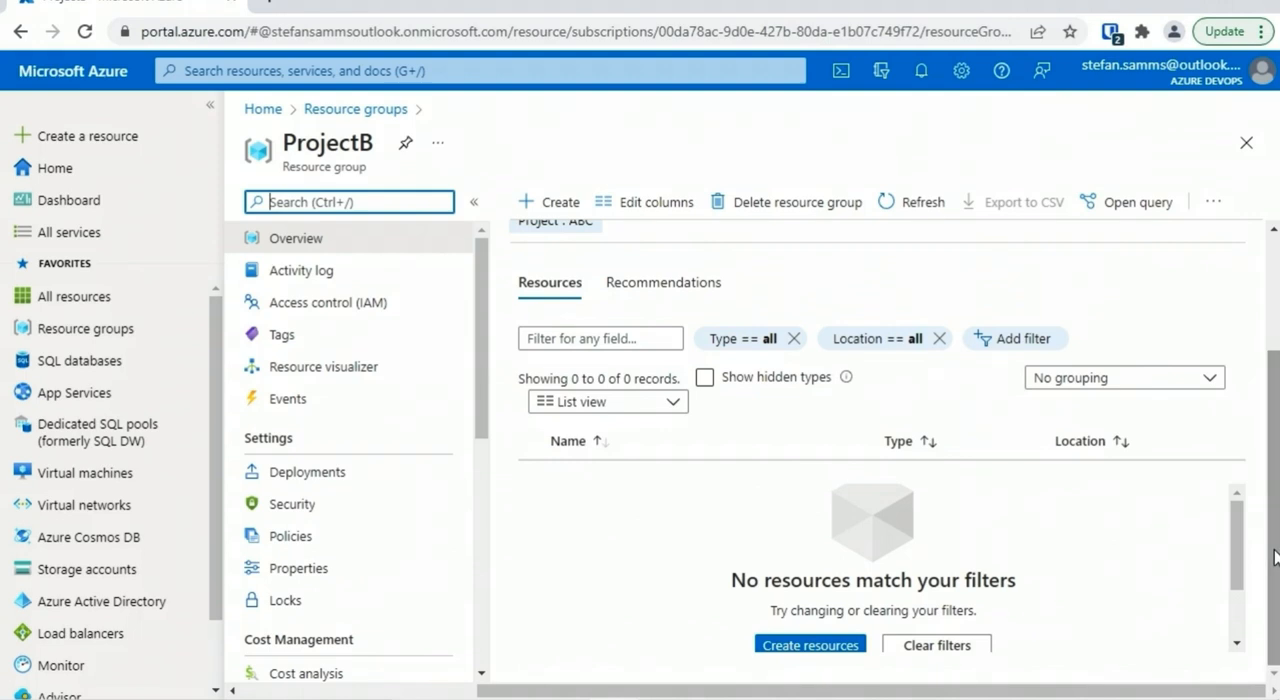
# Open the virtual machine creation form from within the ProjectB resource group to see its preselected resource group
pyautogui.click(309, 248)
pyautogui.click(563, 204)
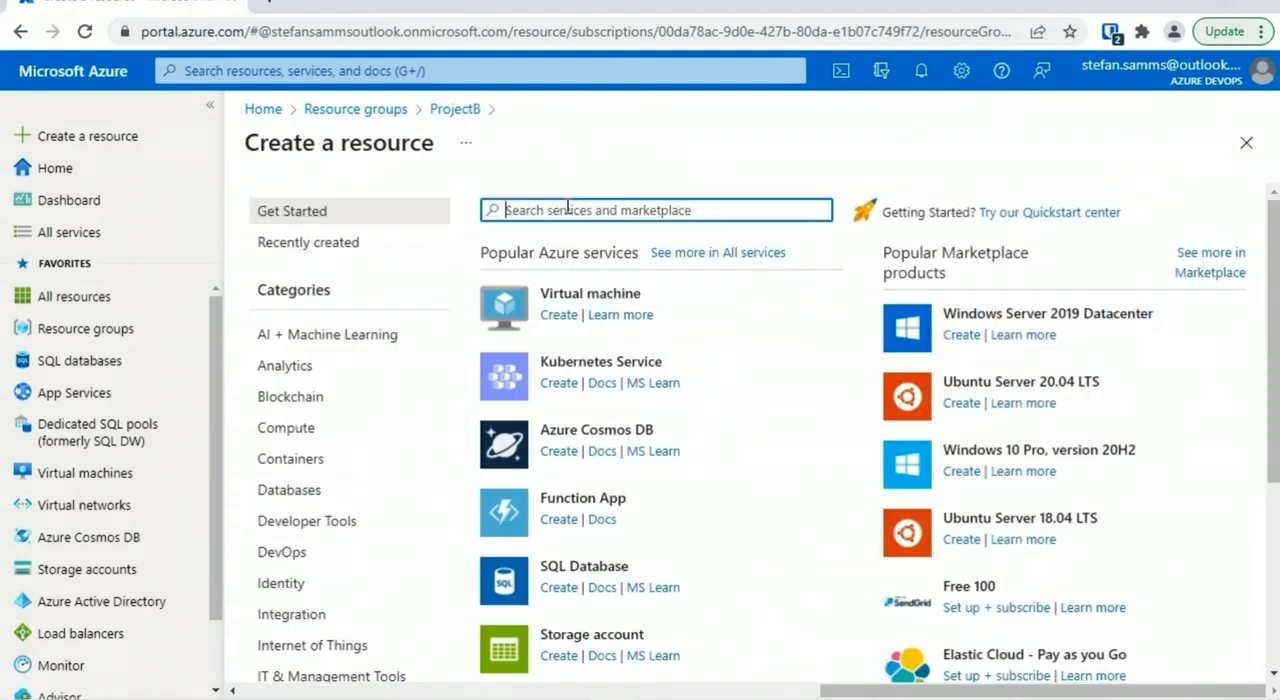
pyautogui.click(571, 294)
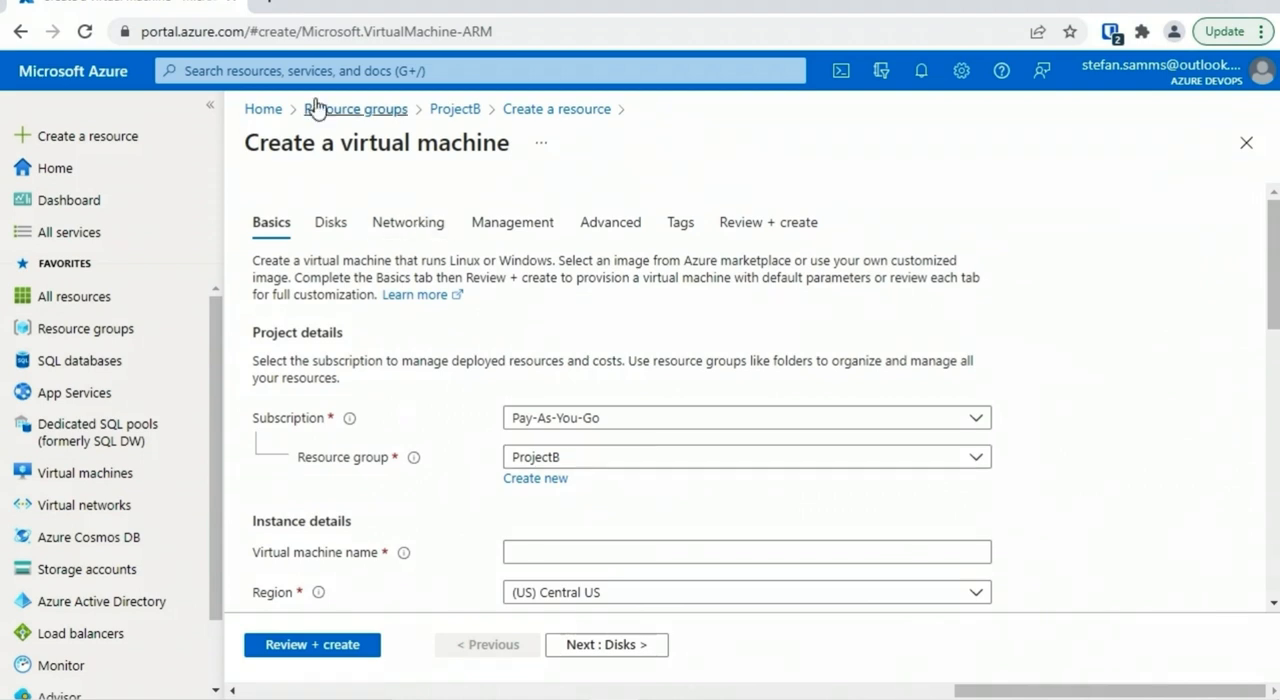
# Start creating a virtual machine from the portal home and assign it to the ProjectB resource group
pyautogui.click(264, 109)
pyautogui.click(358, 213)
pyautogui.click(565, 293)
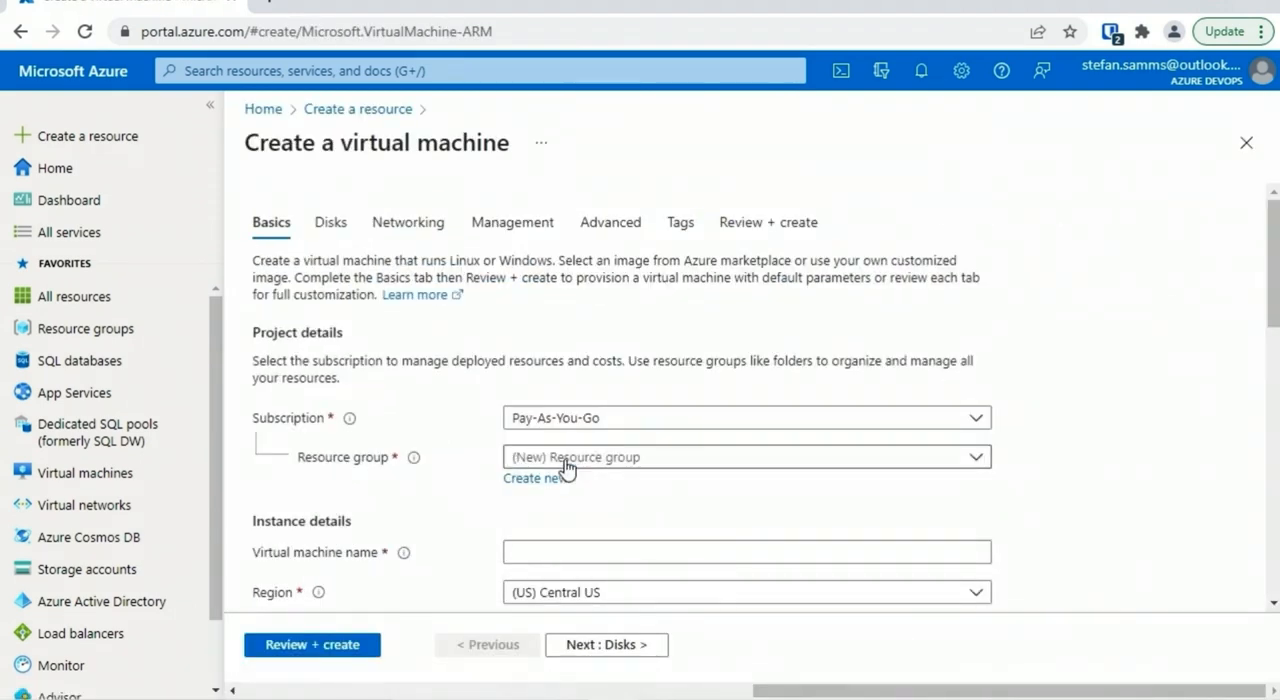
pyautogui.click(574, 465)
pyautogui.click(566, 333)
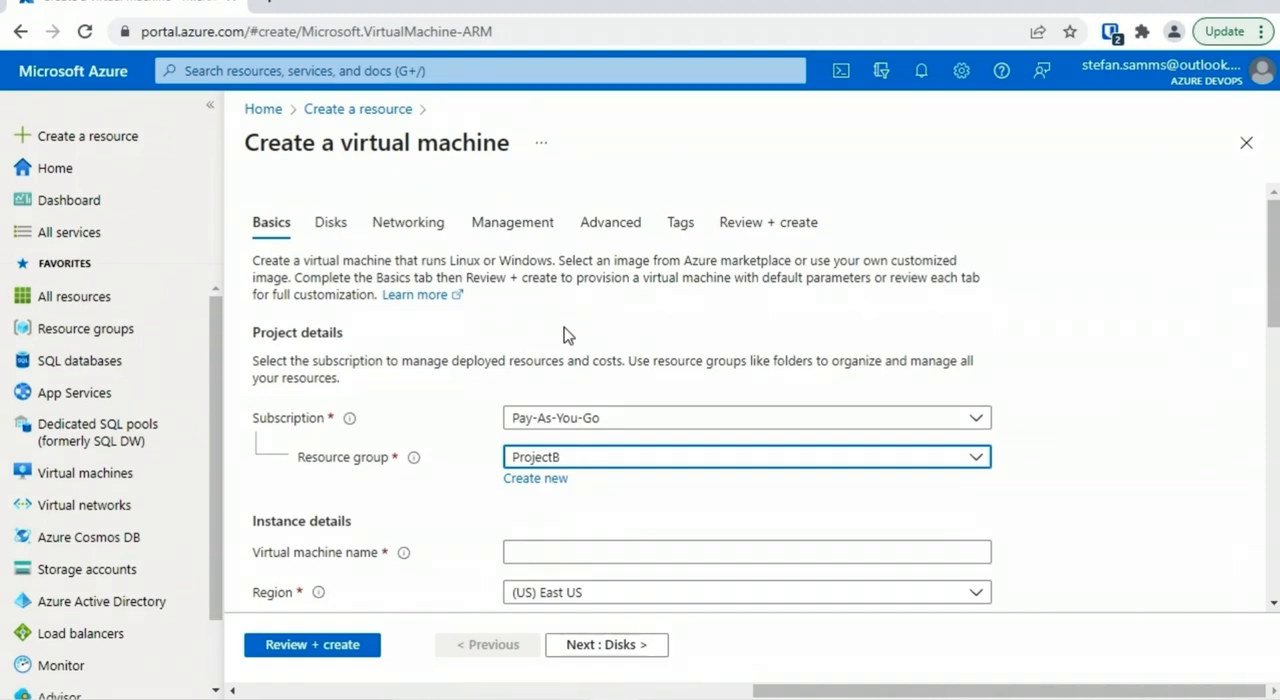
# Name the virtual machine WinSrv2019-2
pyautogui.moveTo(1275, 282); pyautogui.dragTo(1276, 316)
pyautogui.scroll(-2, 557, 480)
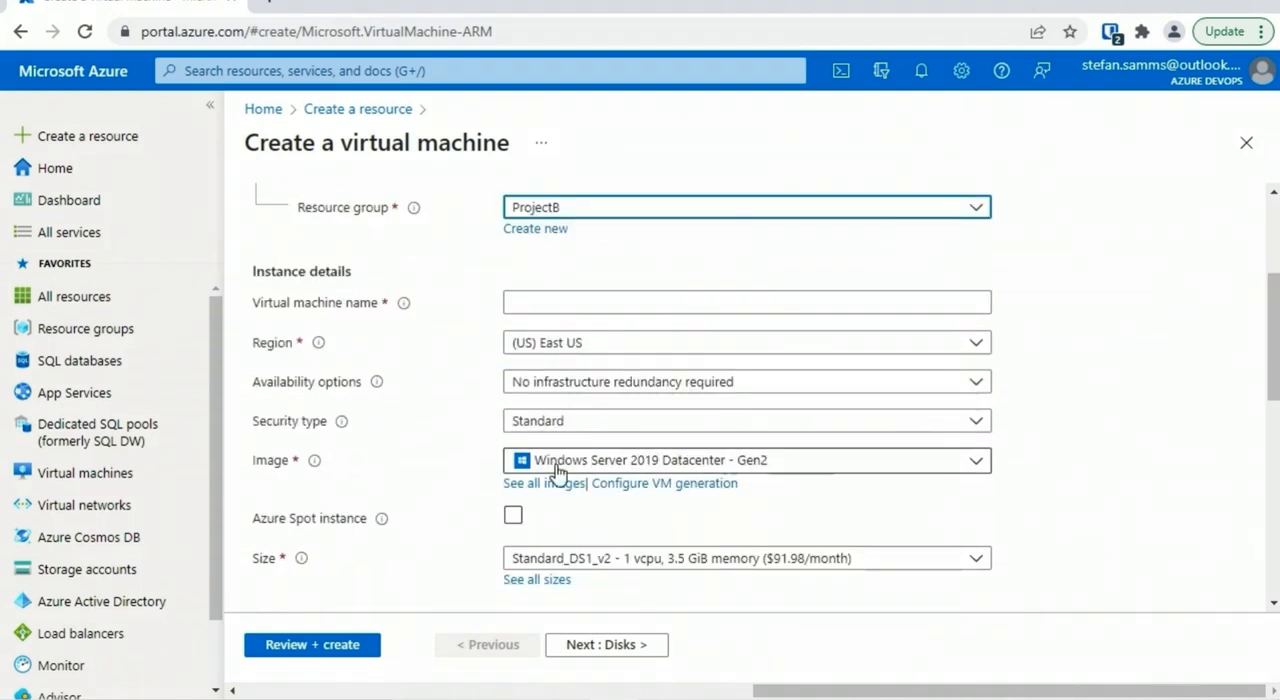
pyautogui.click(555, 302)
pyautogui.write('WinSr')
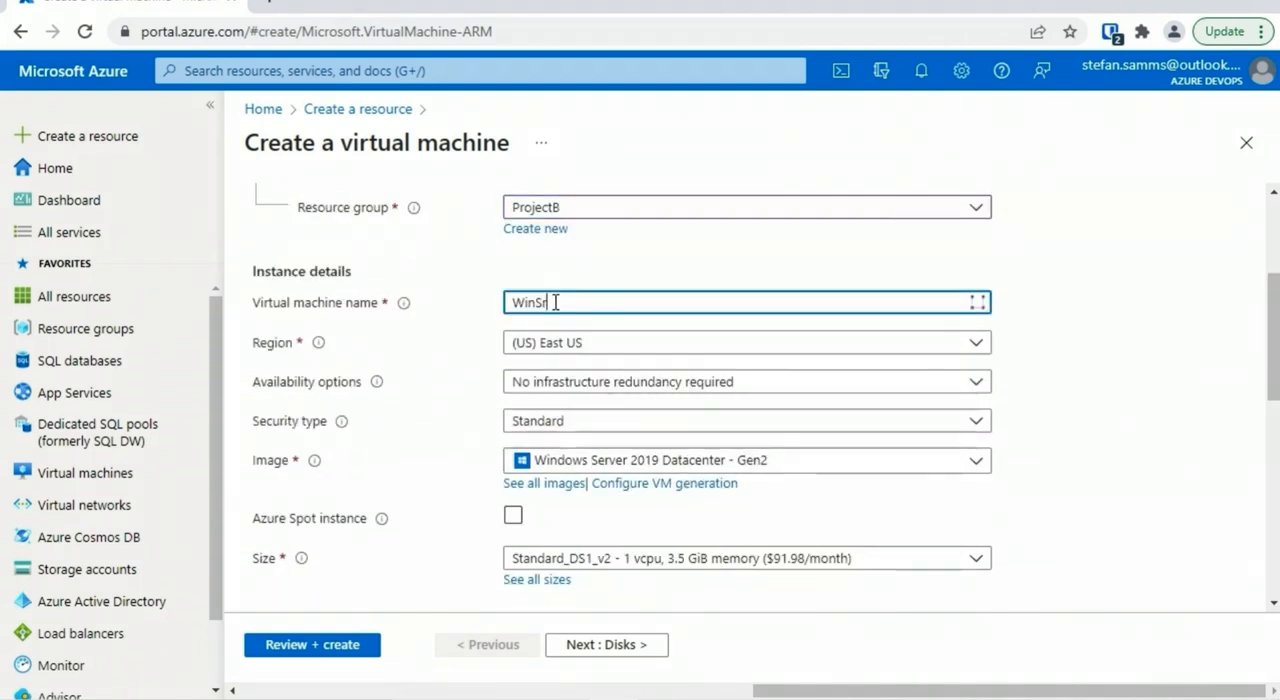
pyautogui.write('v2019-2')
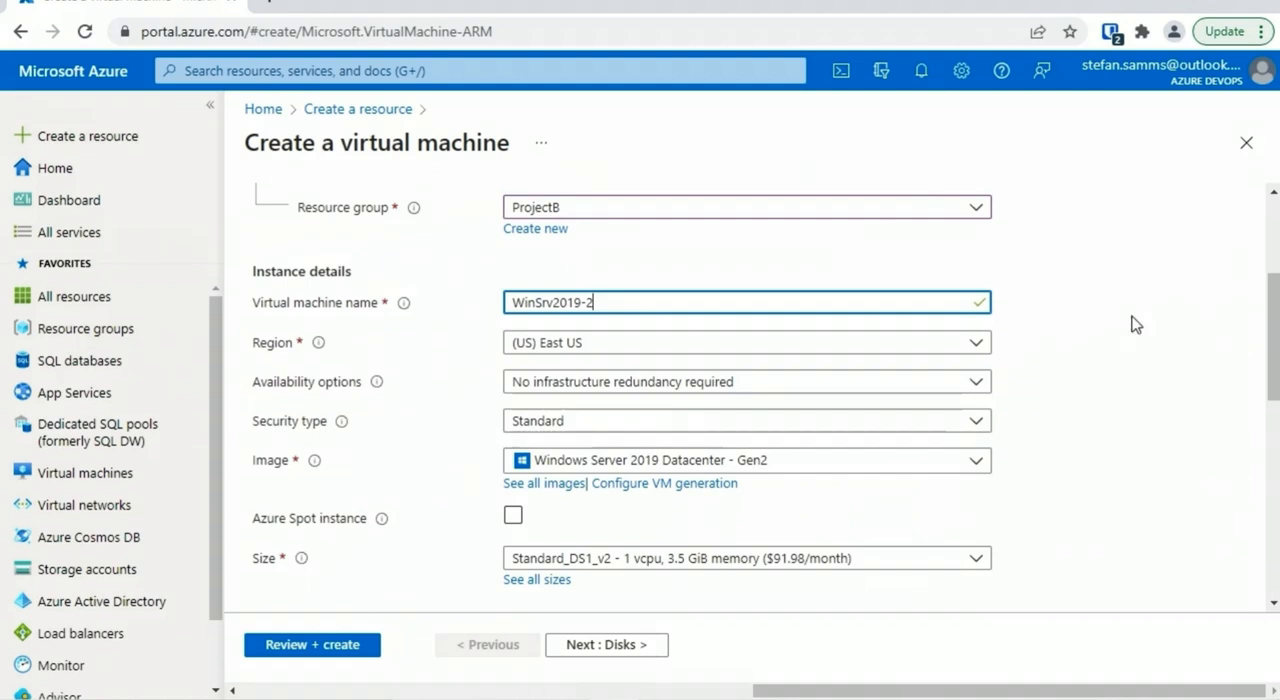
# Enter the administrator account's username and password with its confirmation, and review and create the virtual machine
pyautogui.scroll(-5, 1257, 431)
pyautogui.click(545, 347)
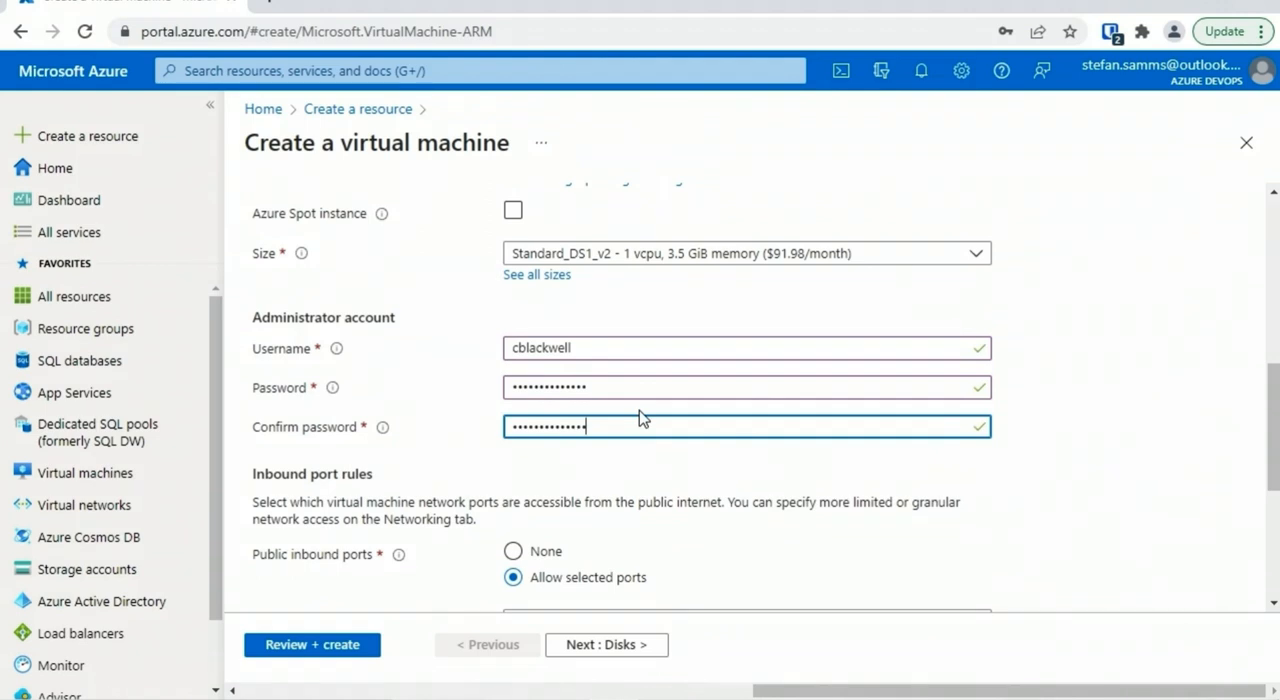
pyautogui.click(332, 648)
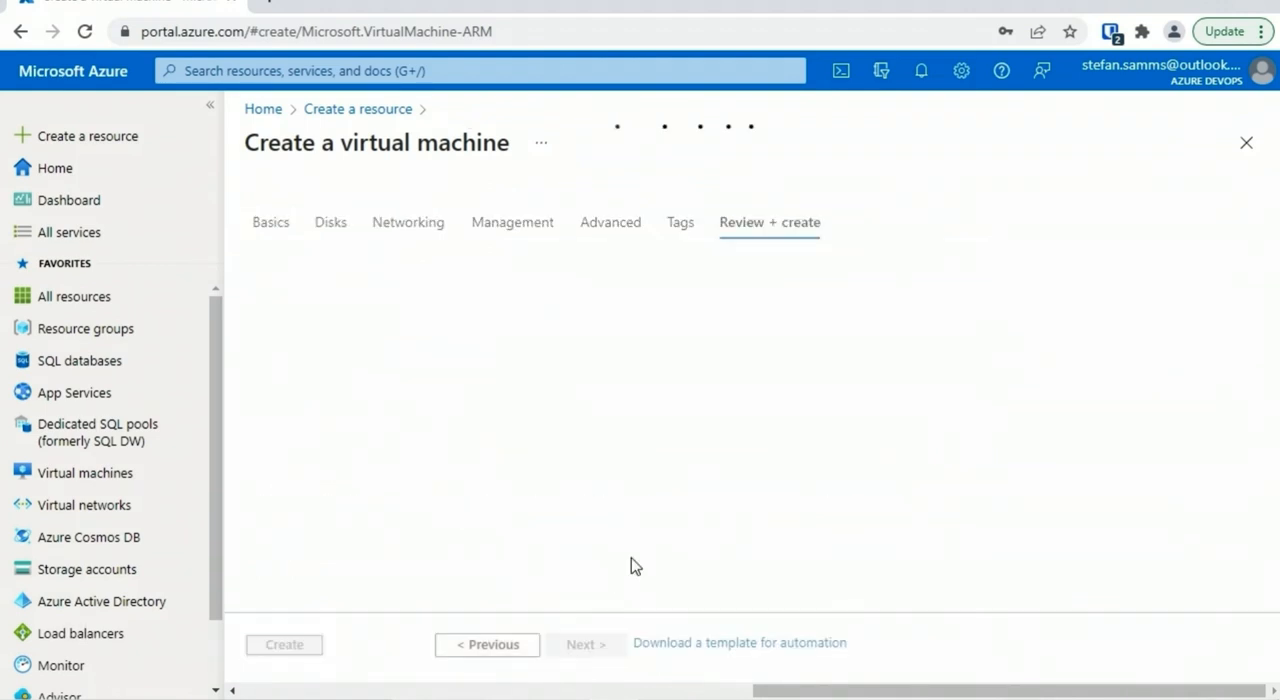
pyautogui.click(284, 644)
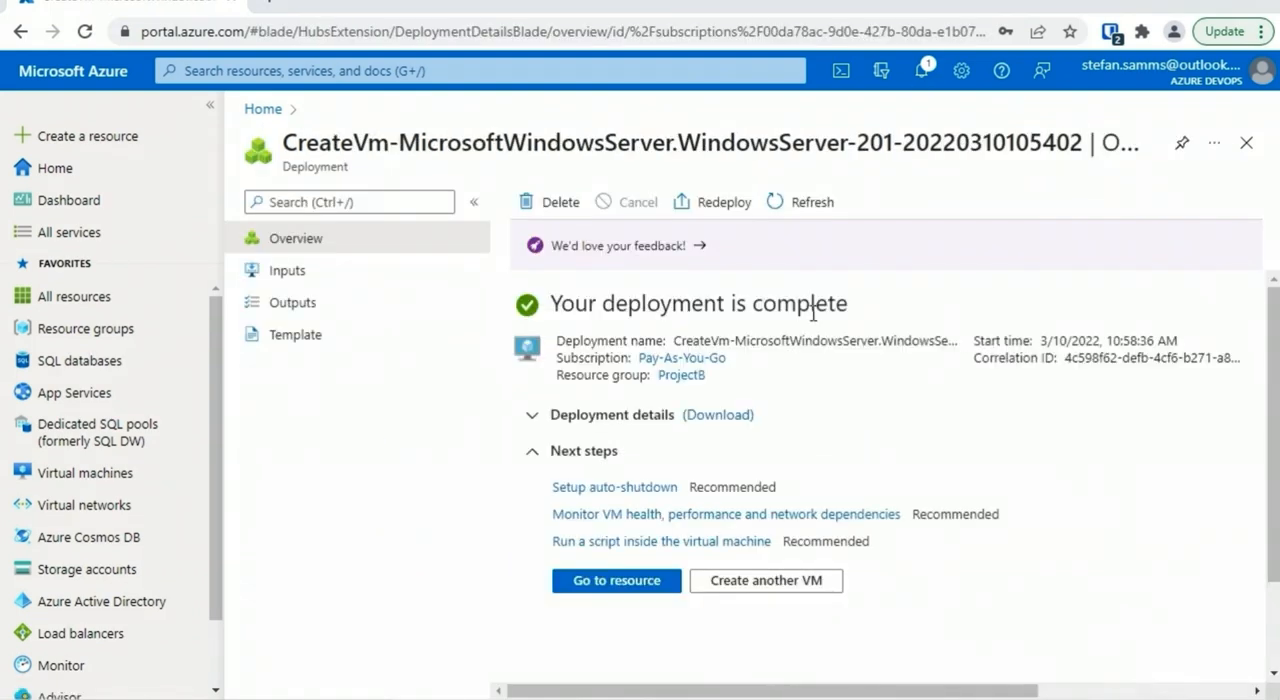
# Open the ProjectB resource group and examine the full list of resources deployed in it
pyautogui.click(90, 336)
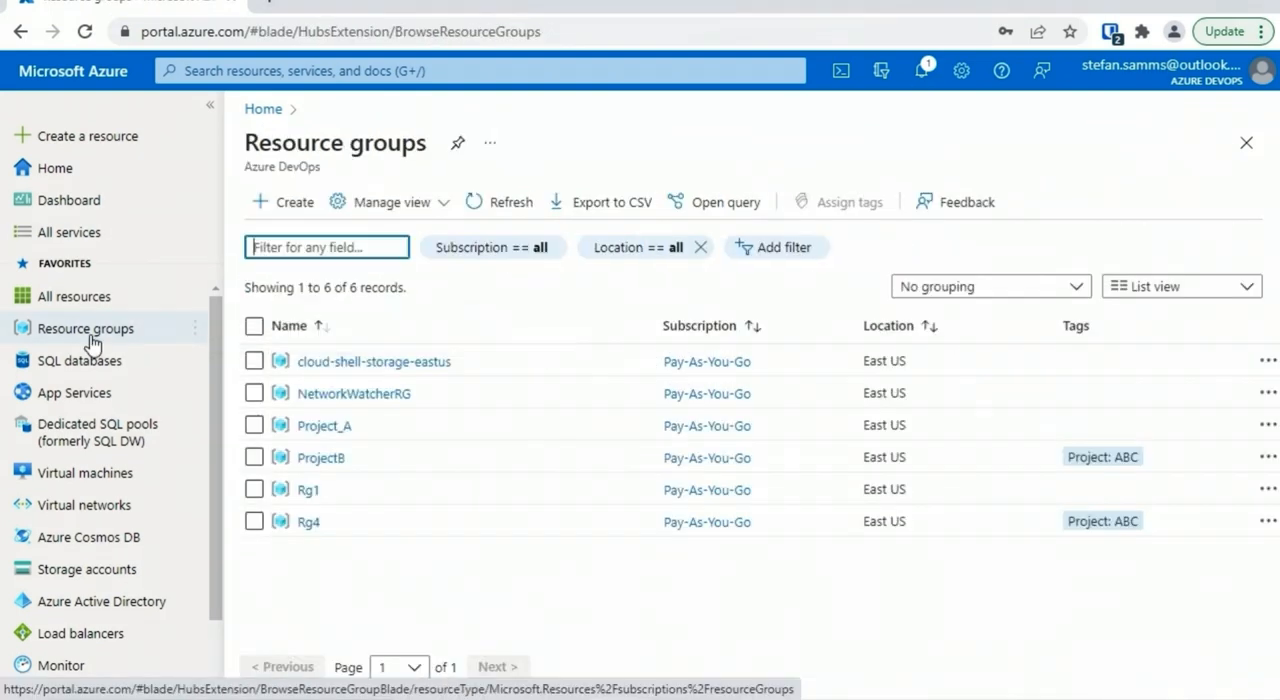
pyautogui.click(326, 461)
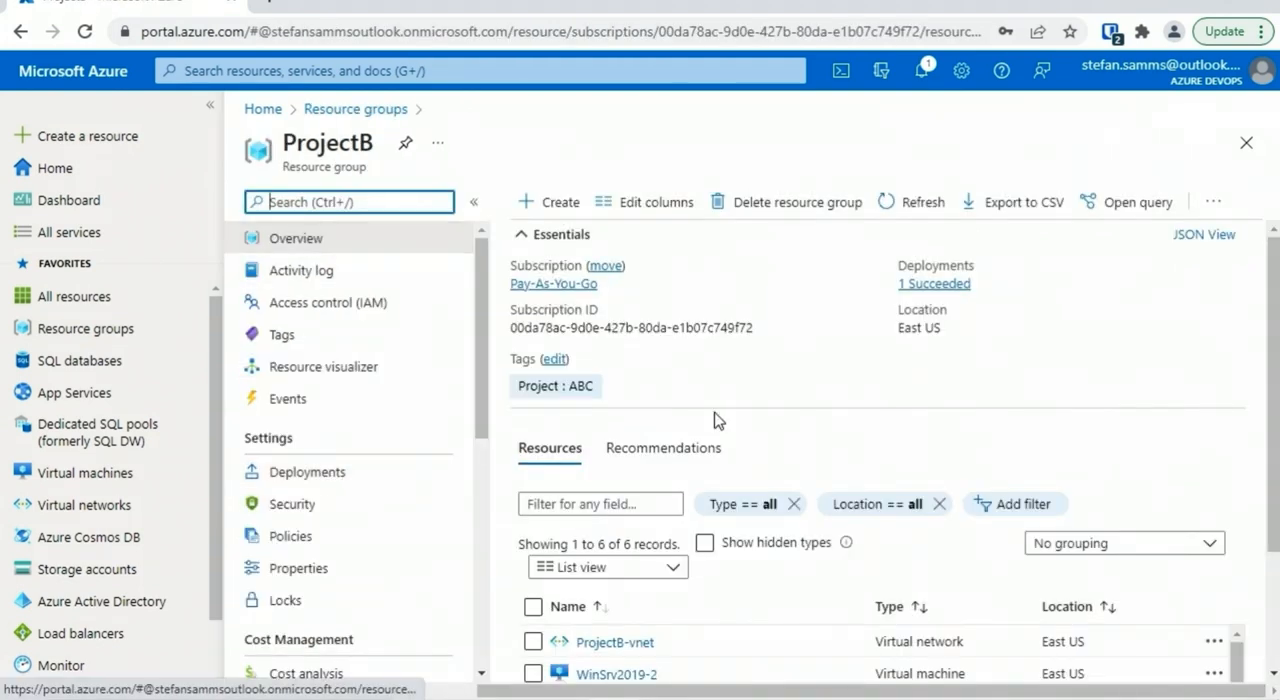
pyautogui.scroll(-2, 714, 420)
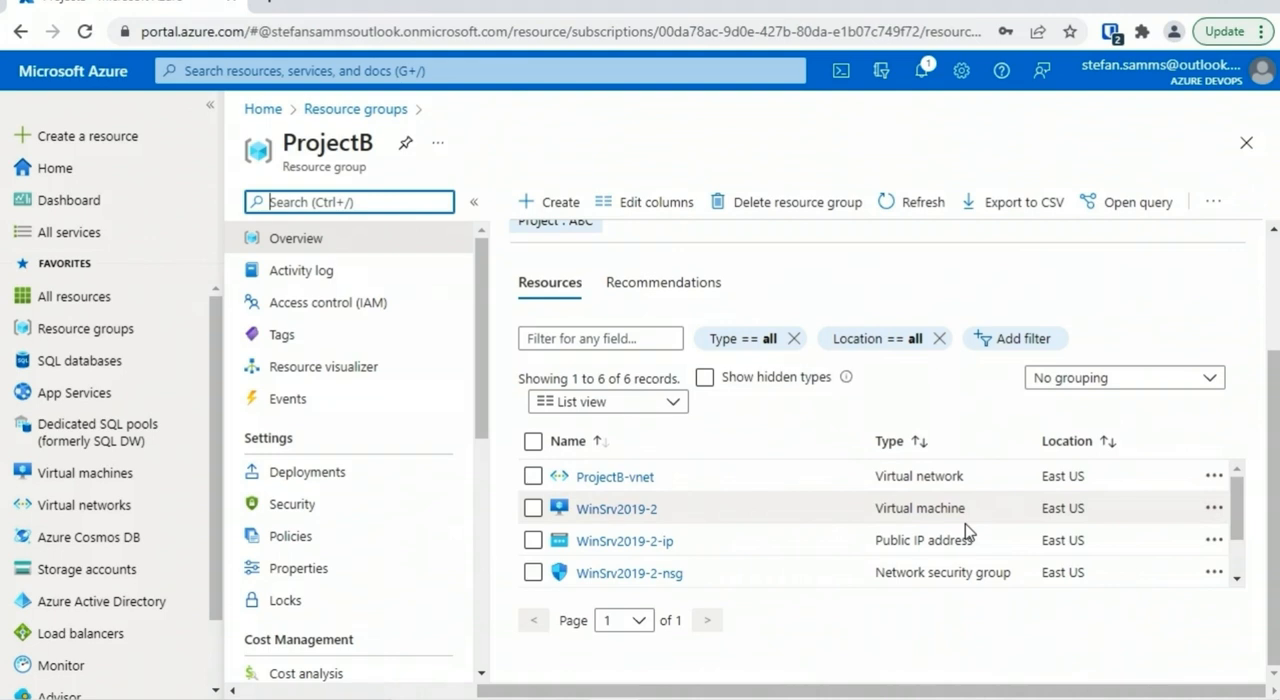
pyautogui.moveTo(1234, 525); pyautogui.dragTo(1246, 580)
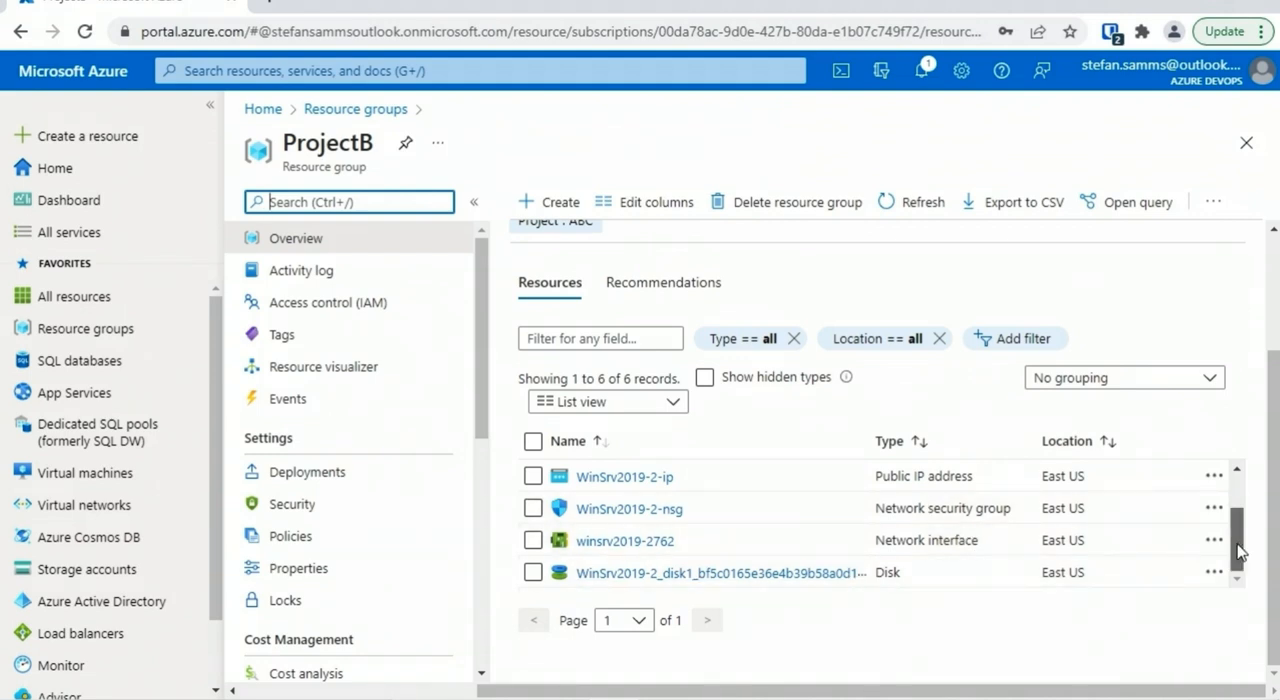
pyautogui.scroll(2, 723, 523)
# Compare the tags of the WinSrv2019-2 virtual machine with the tags of its ProjectB resource group
pyautogui.click(615, 513)
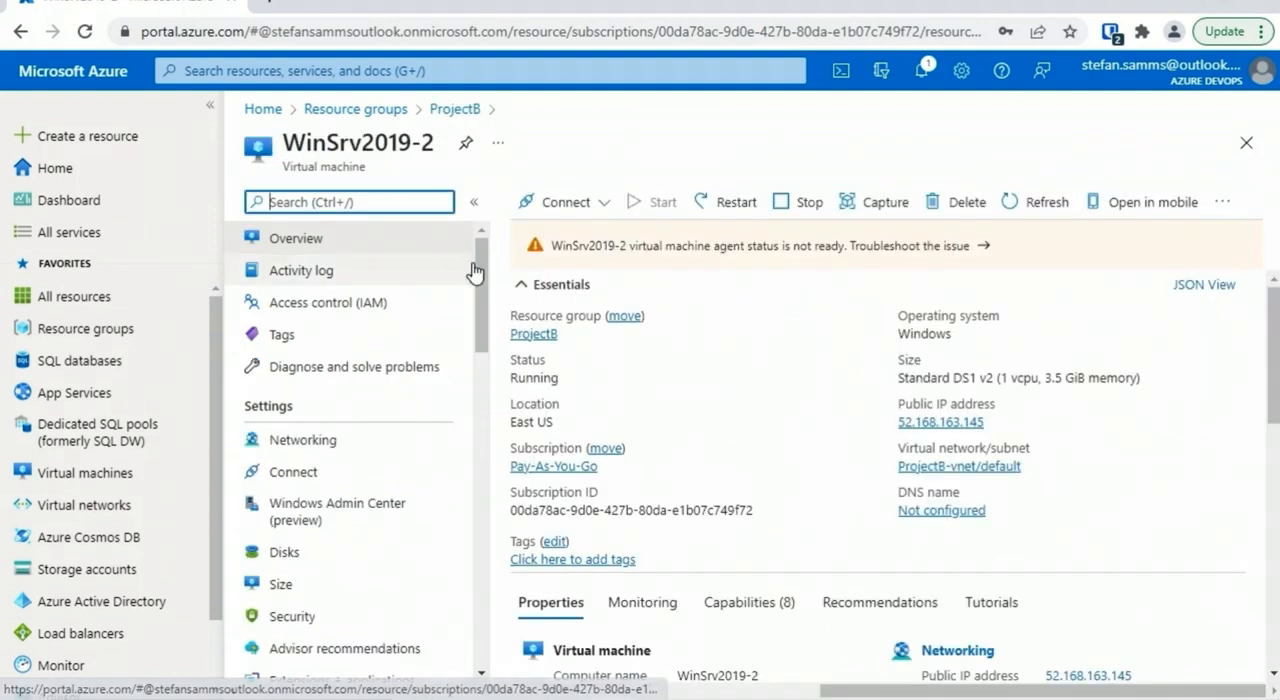
pyautogui.click(348, 338)
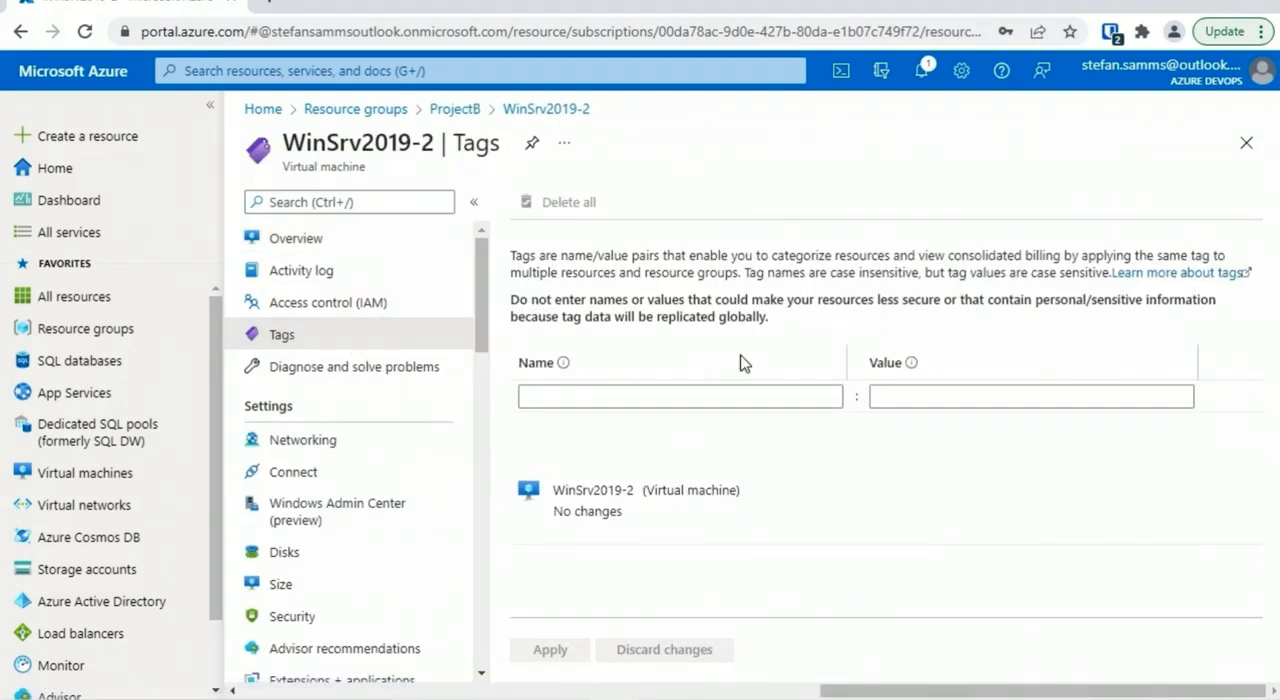
pyautogui.click(458, 110)
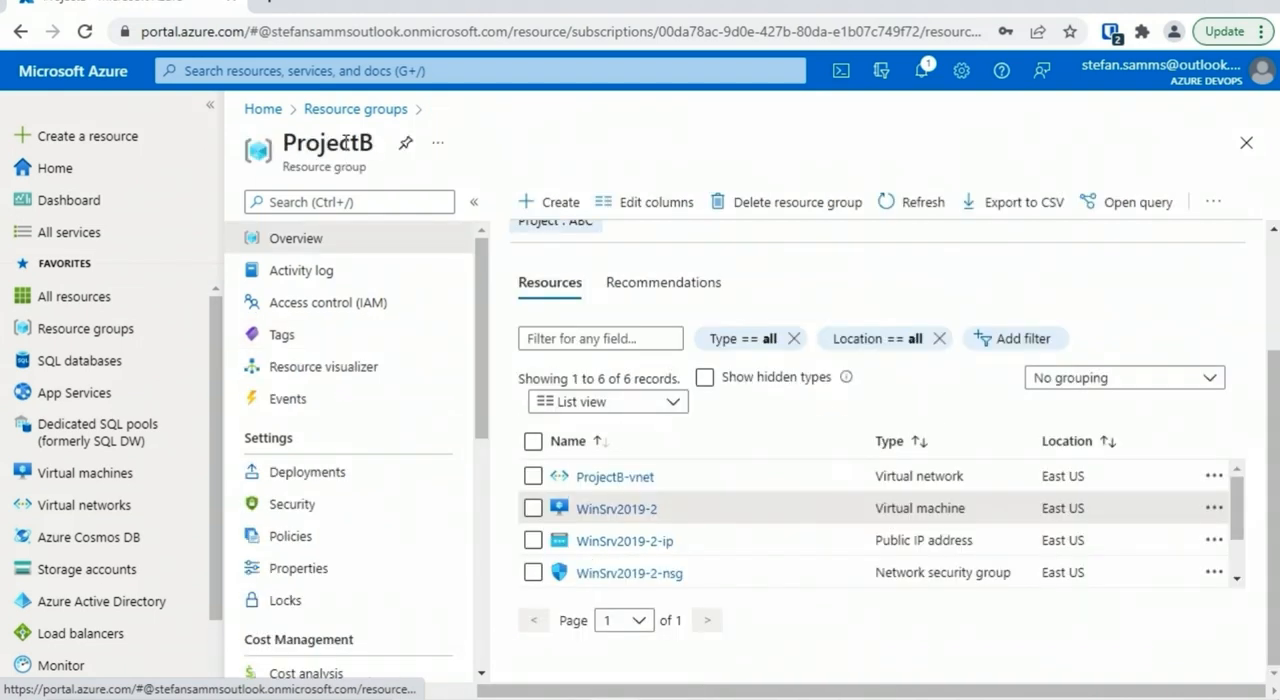
pyautogui.click(333, 338)
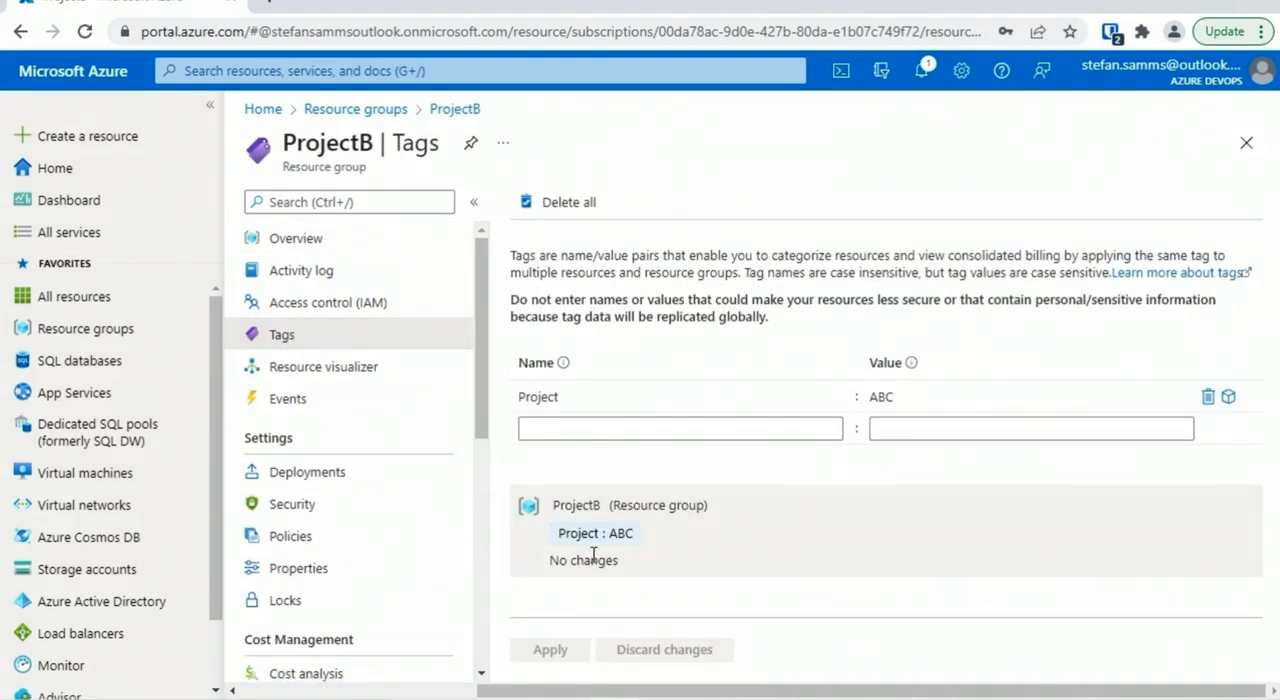
pyautogui.click(296, 238)
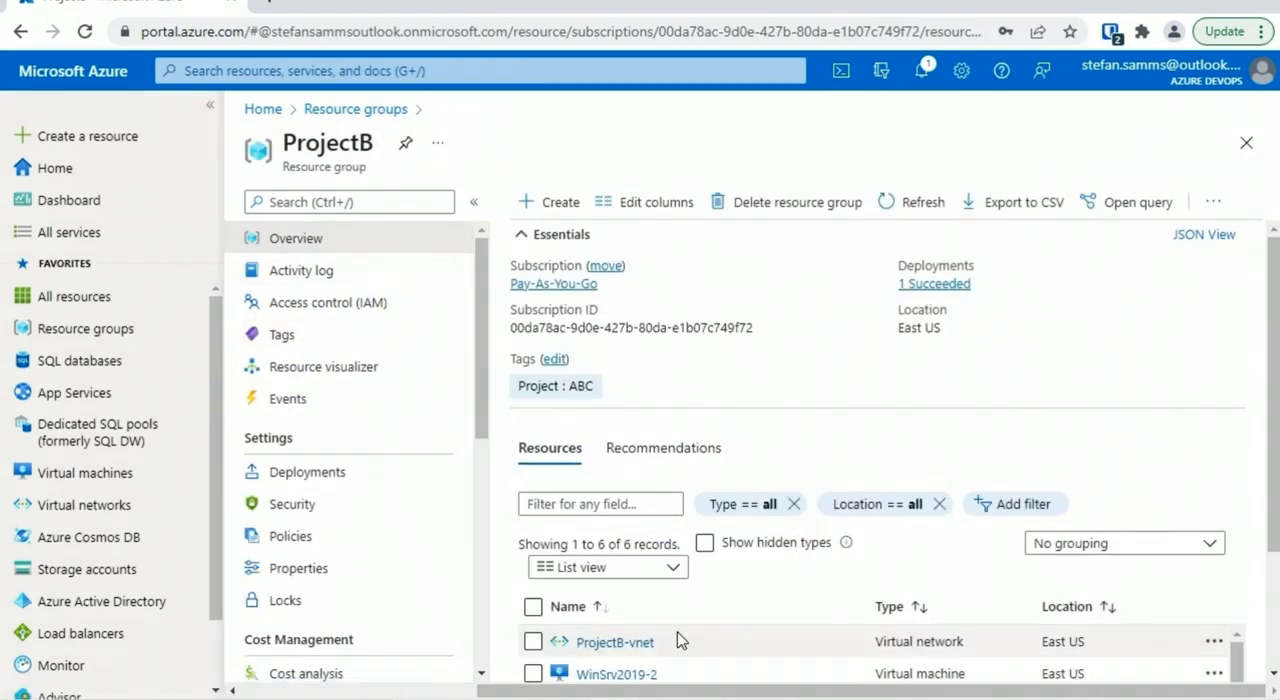
# Check the tags of the ProjectB-vnet virtual network and return to the ProjectB resource group
pyautogui.click(555, 643)
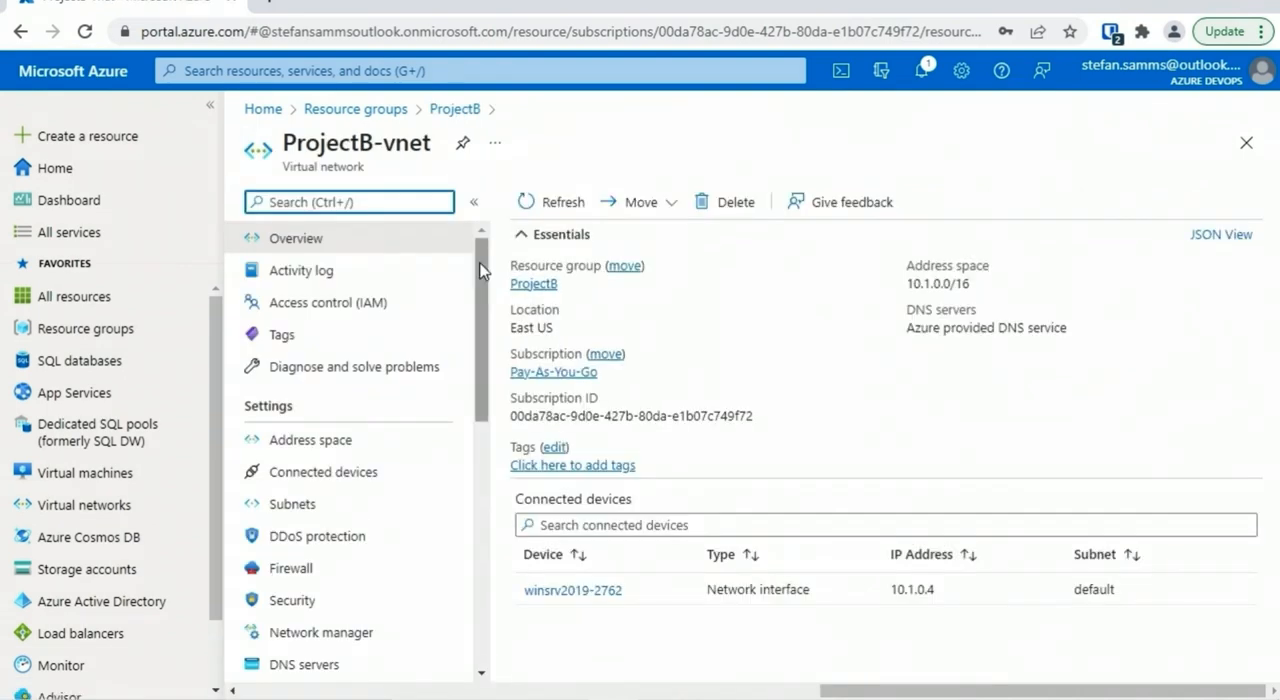
pyautogui.click(330, 338)
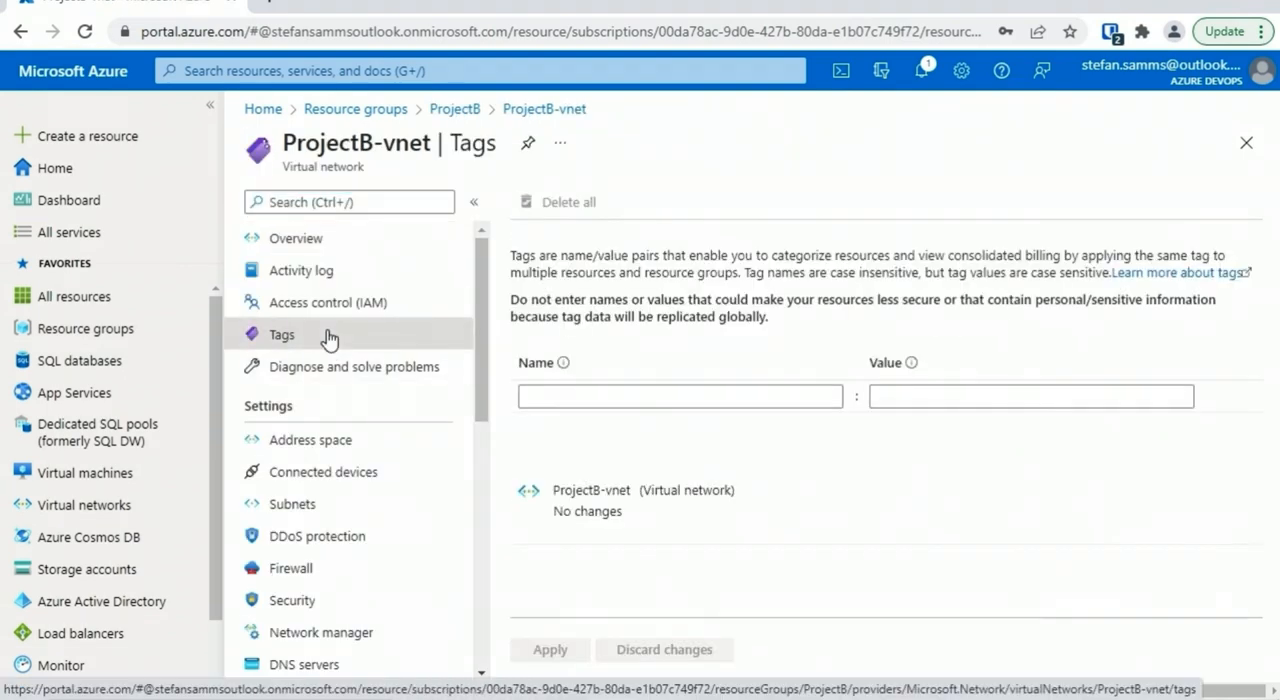
pyautogui.click(456, 110)
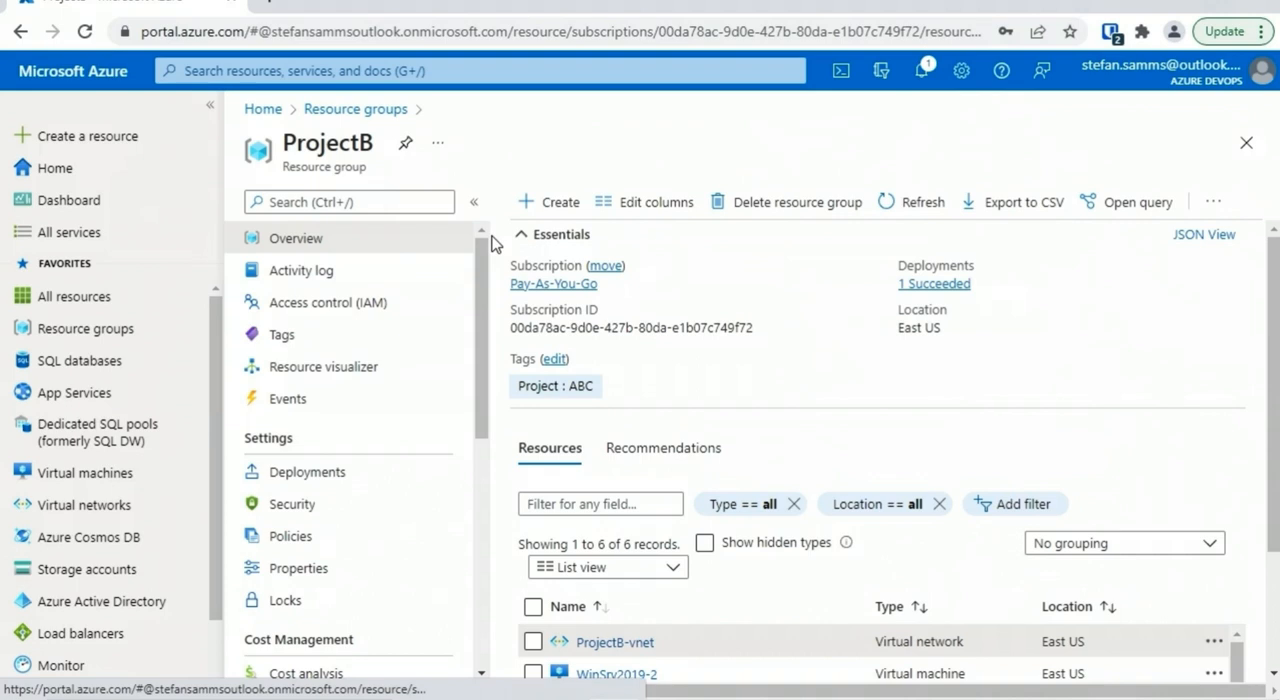
# Add a CostCenter tag with the value YHZ to the ProjectB resource group and apply it
pyautogui.click(310, 340)
pyautogui.click(652, 429)
pyautogui.write('C')
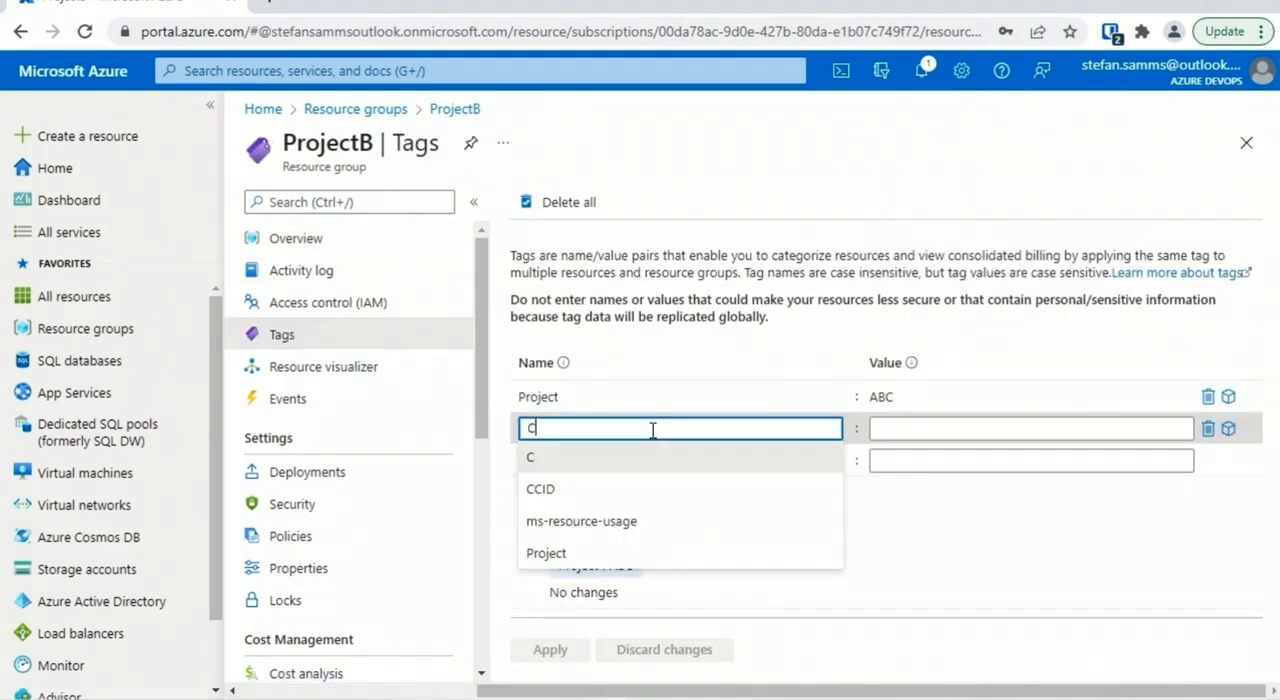
pyautogui.write('ostCenter')
pyautogui.press('Tab')
pyautogui.write('YHZ')
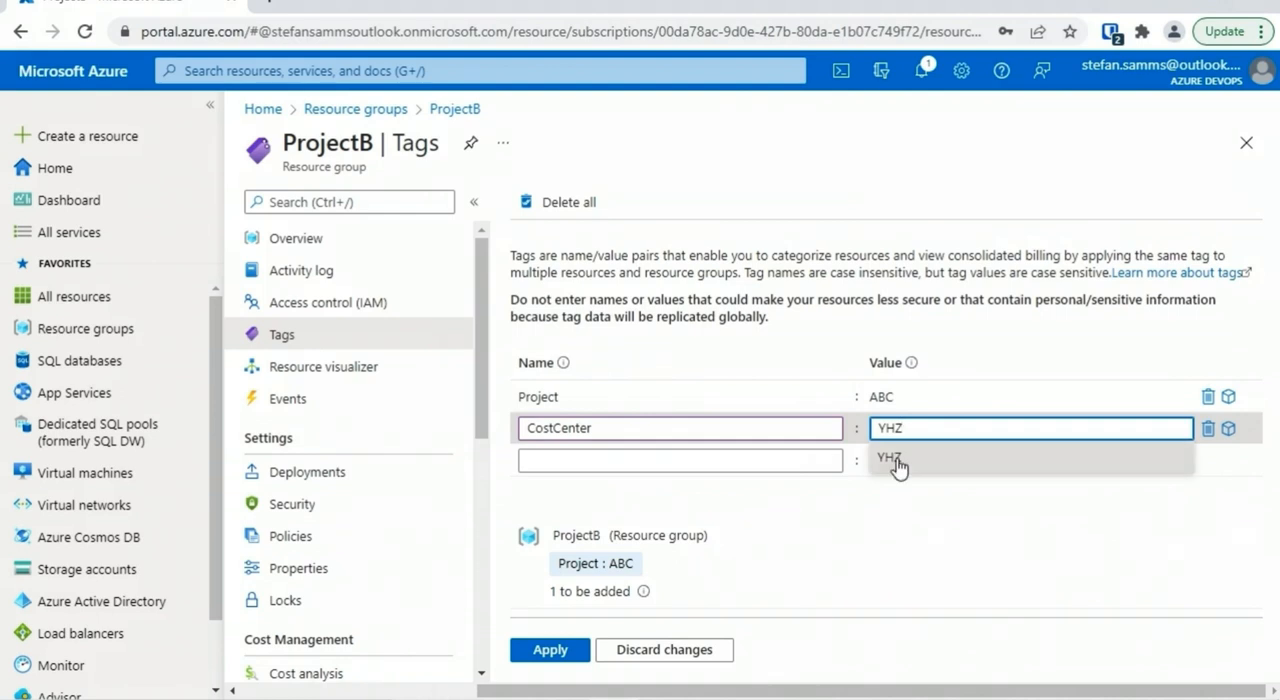
pyautogui.click(565, 650)
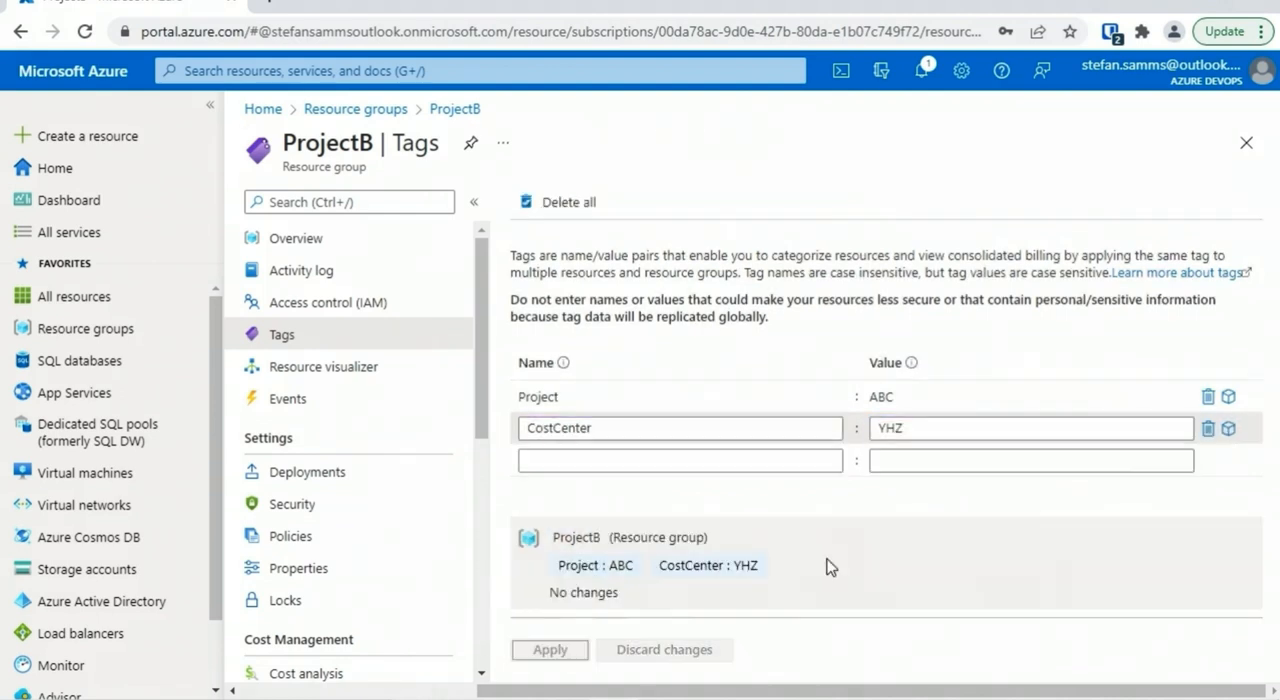
# Check whether the WinSrv2019-2 virtual machine has inherited the resource group's tags
pyautogui.click(296, 238)
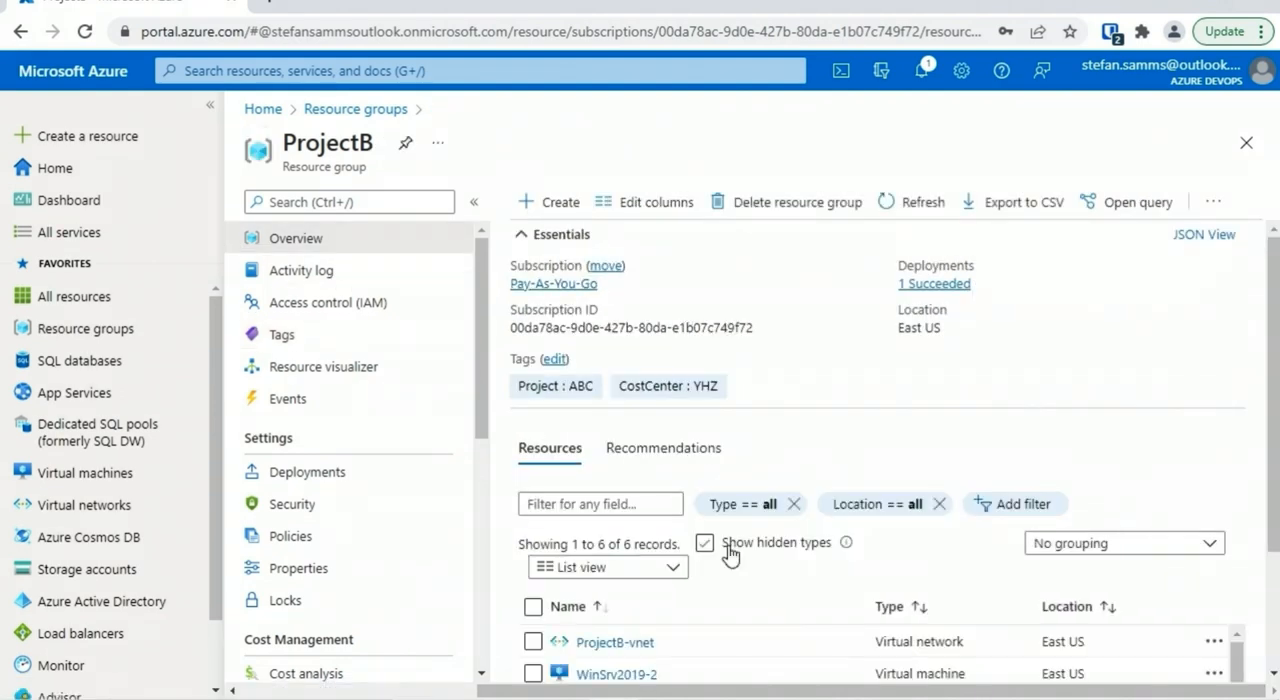
pyautogui.click(612, 677)
pyautogui.click(340, 338)
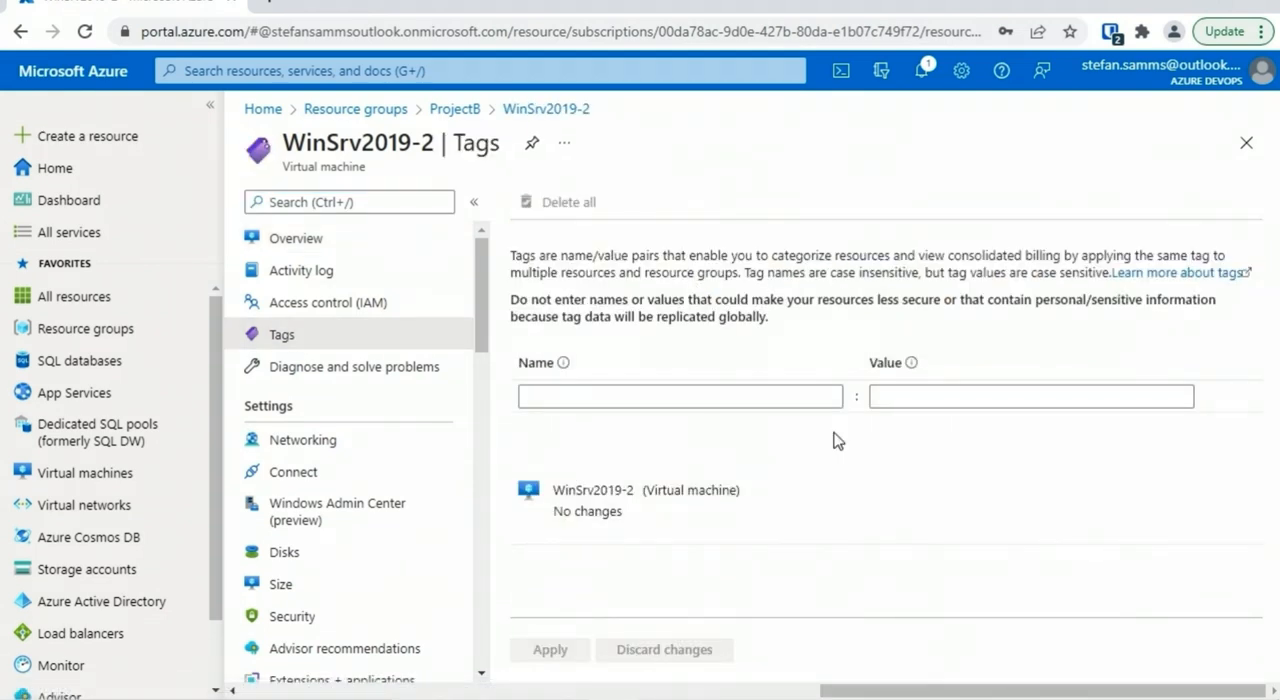
# List all resources sorted by resource group and filter them to the projectb resource group
pyautogui.click(100, 296)
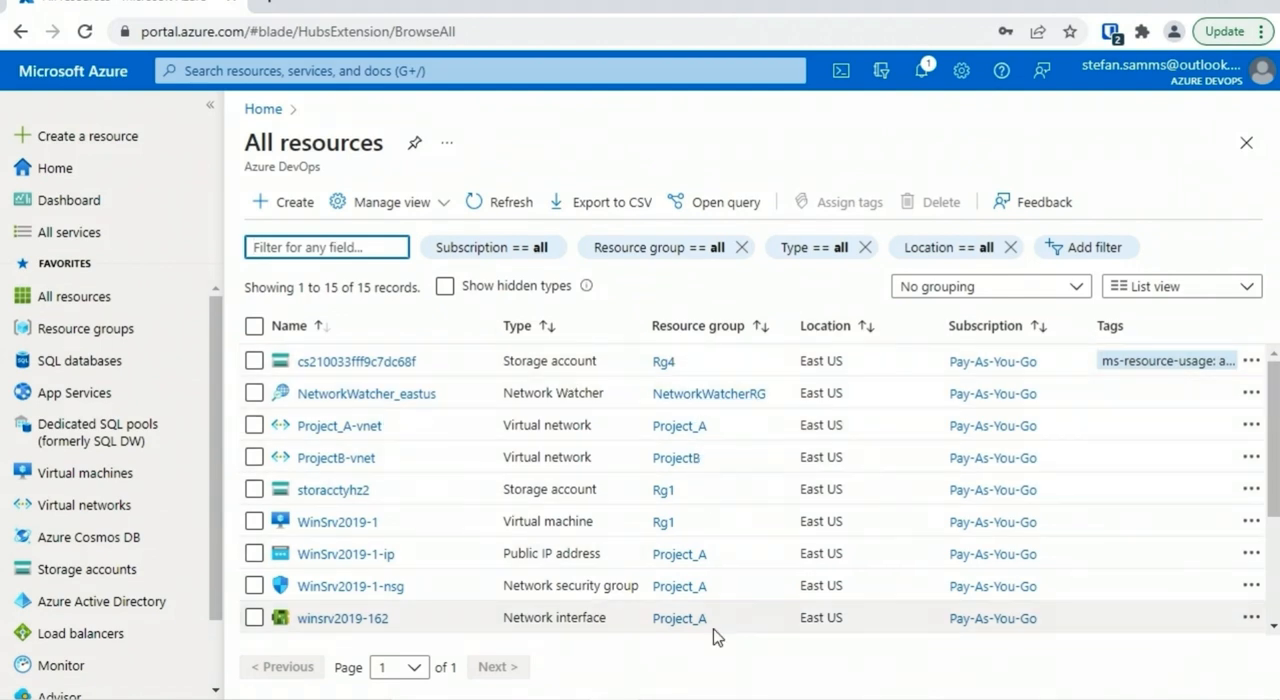
pyautogui.click(737, 331)
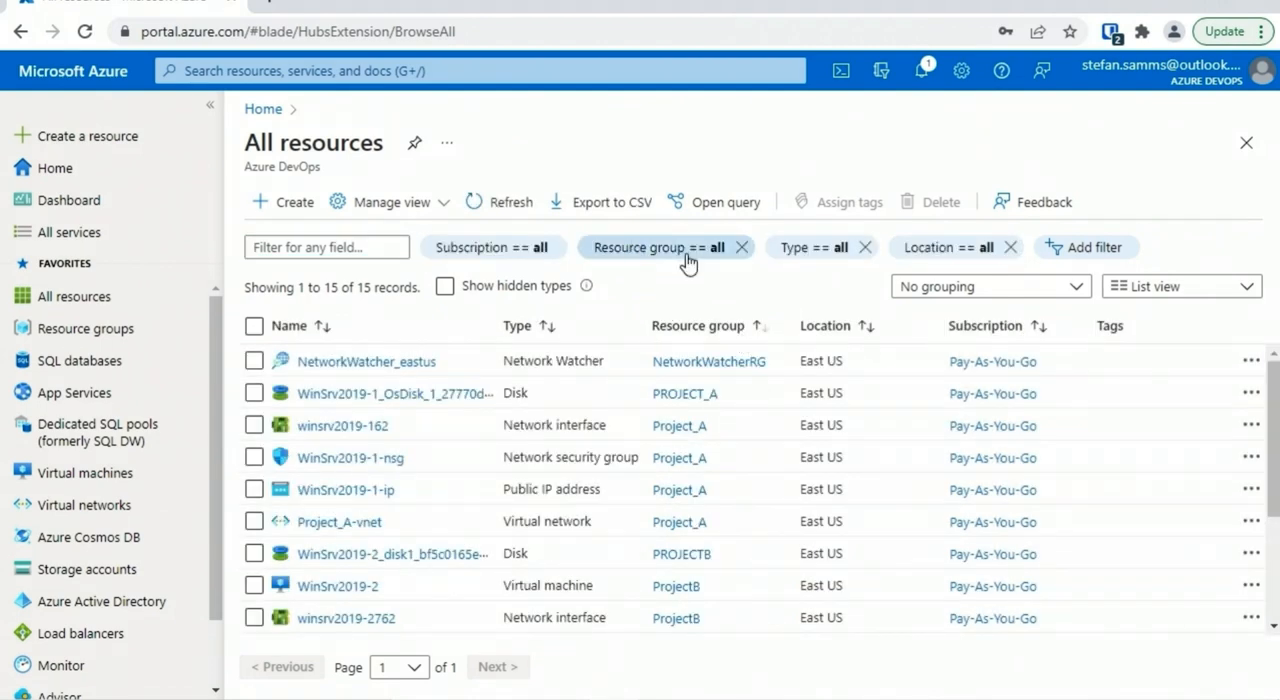
pyautogui.click(700, 257)
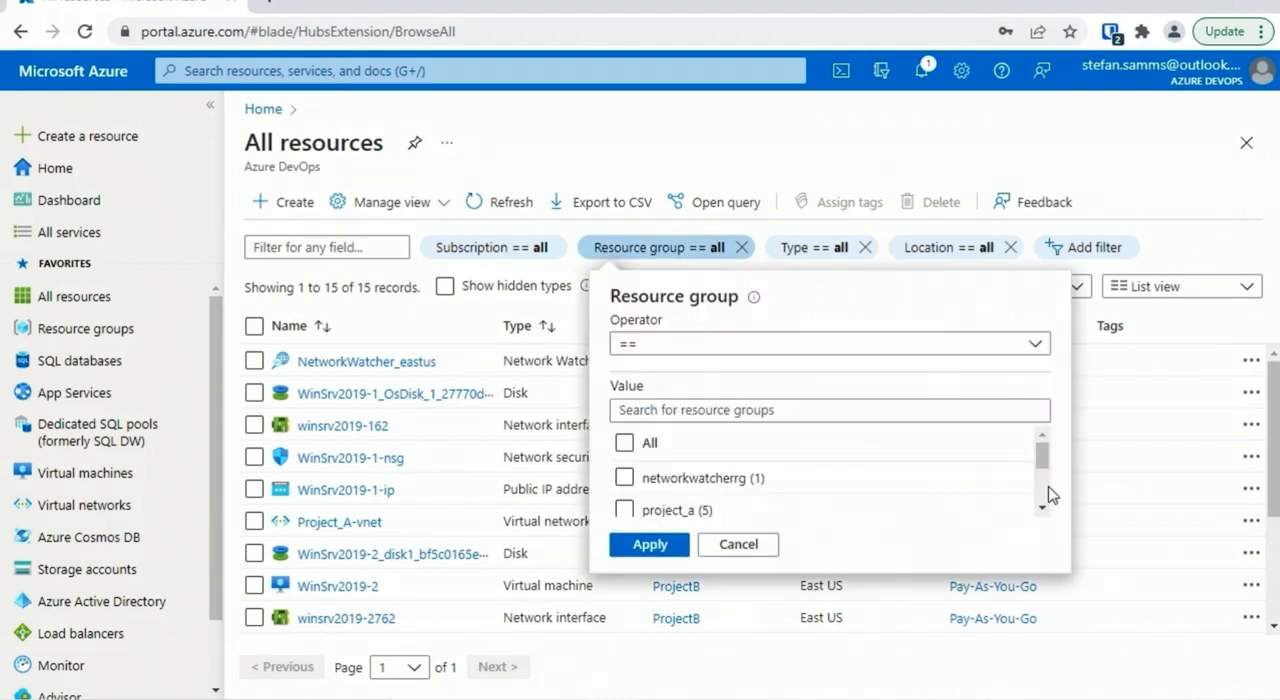
pyautogui.moveTo(1042, 456); pyautogui.dragTo(1042, 474)
pyautogui.click(624, 470)
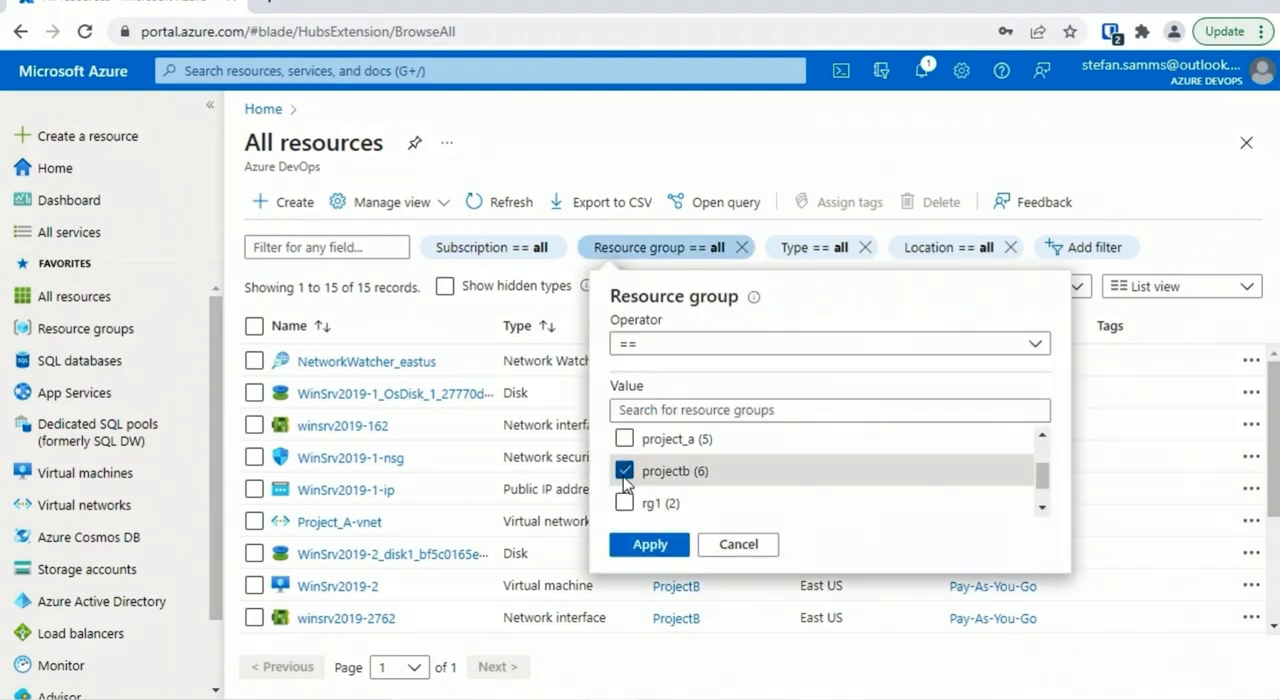
pyautogui.click(668, 546)
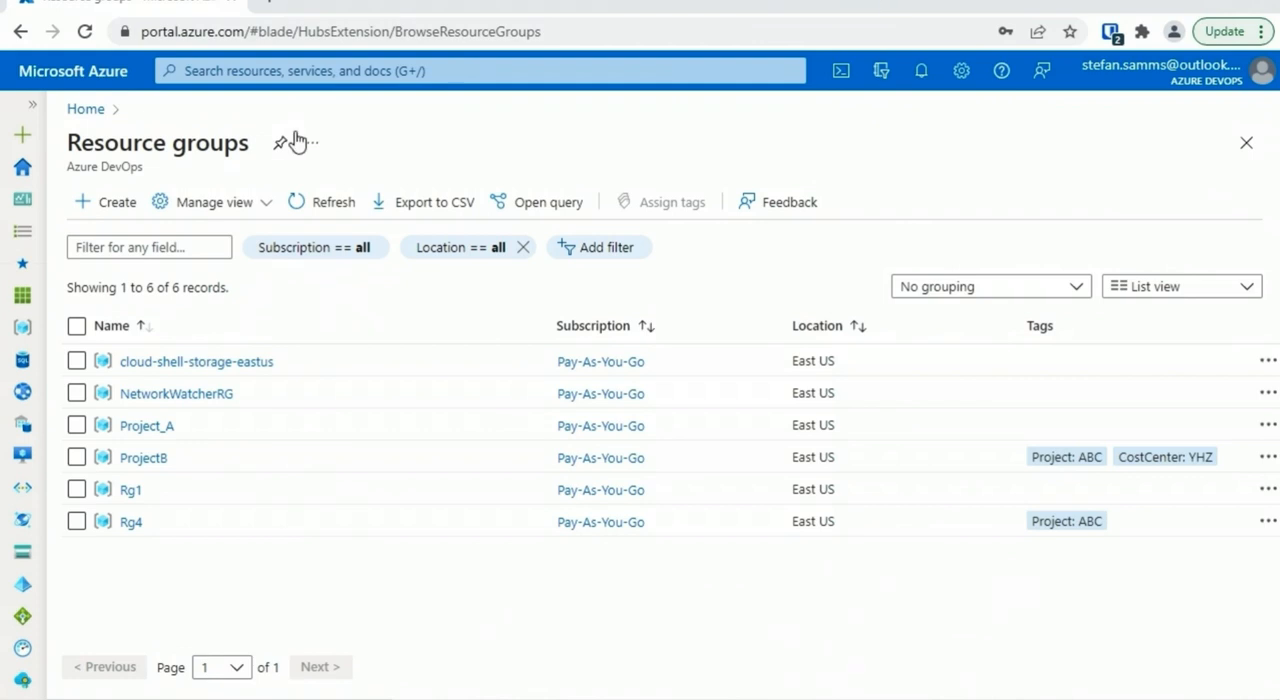
# Reload the resource groups list and open a maximized PowerShell Cloud Shell session
pyautogui.click(32, 104)
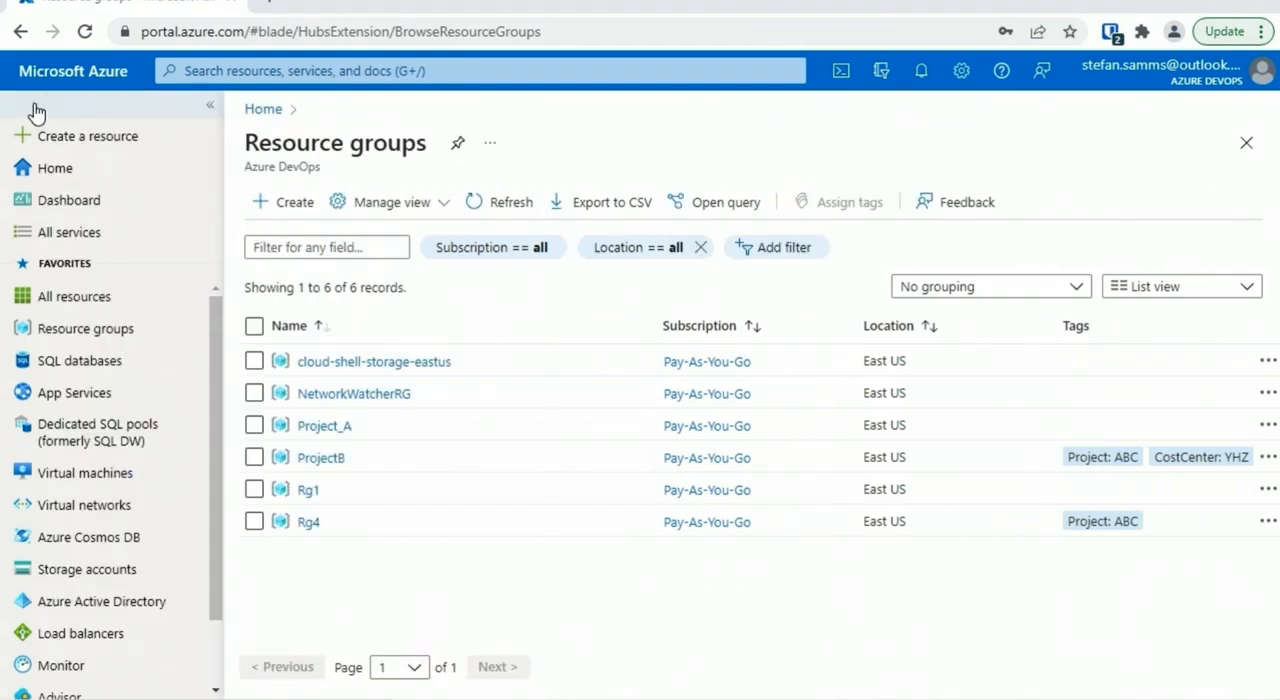
pyautogui.click(106, 335)
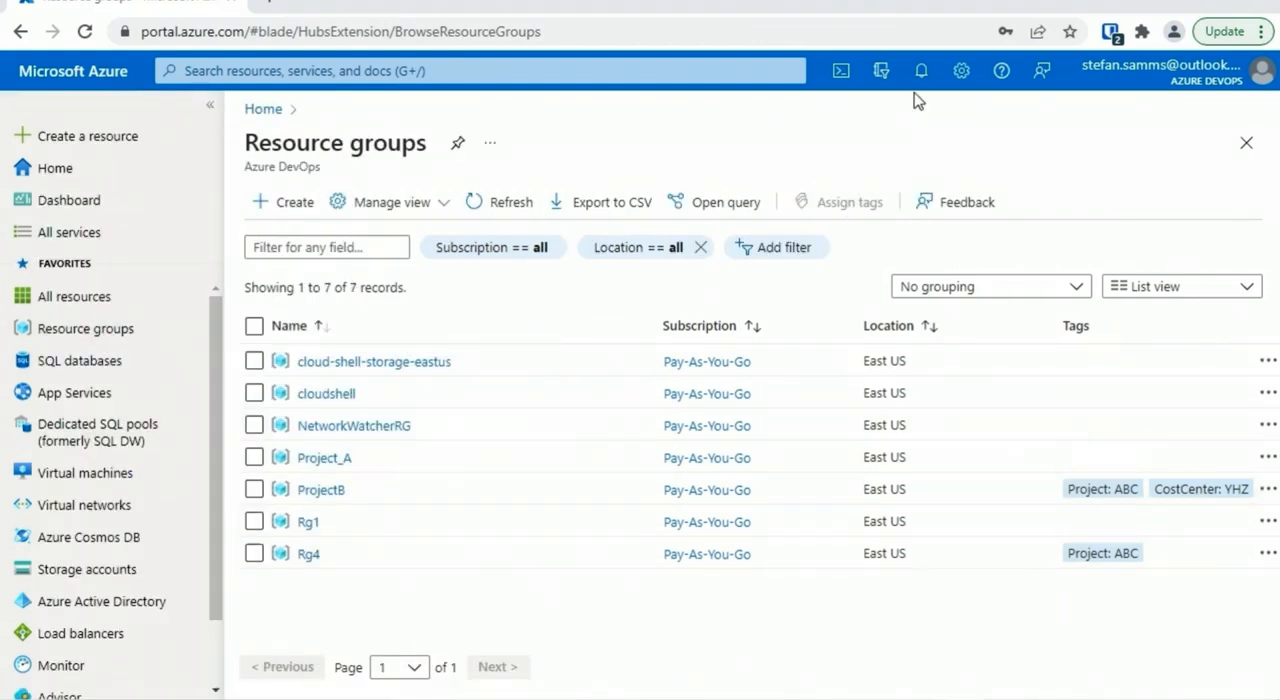
pyautogui.click(841, 70)
pyautogui.click(1234, 420)
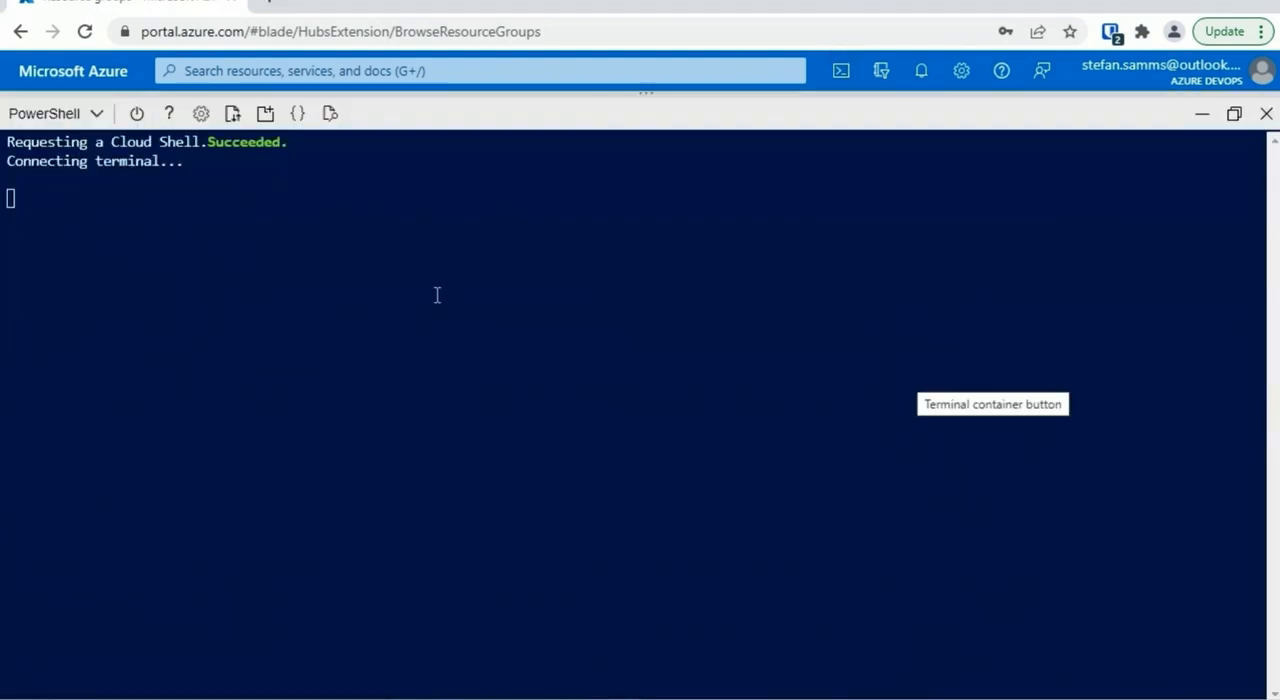
# Enlarge the Cloud Shell terminal's text and clear the screen with cls
pyautogui.click(201, 114)
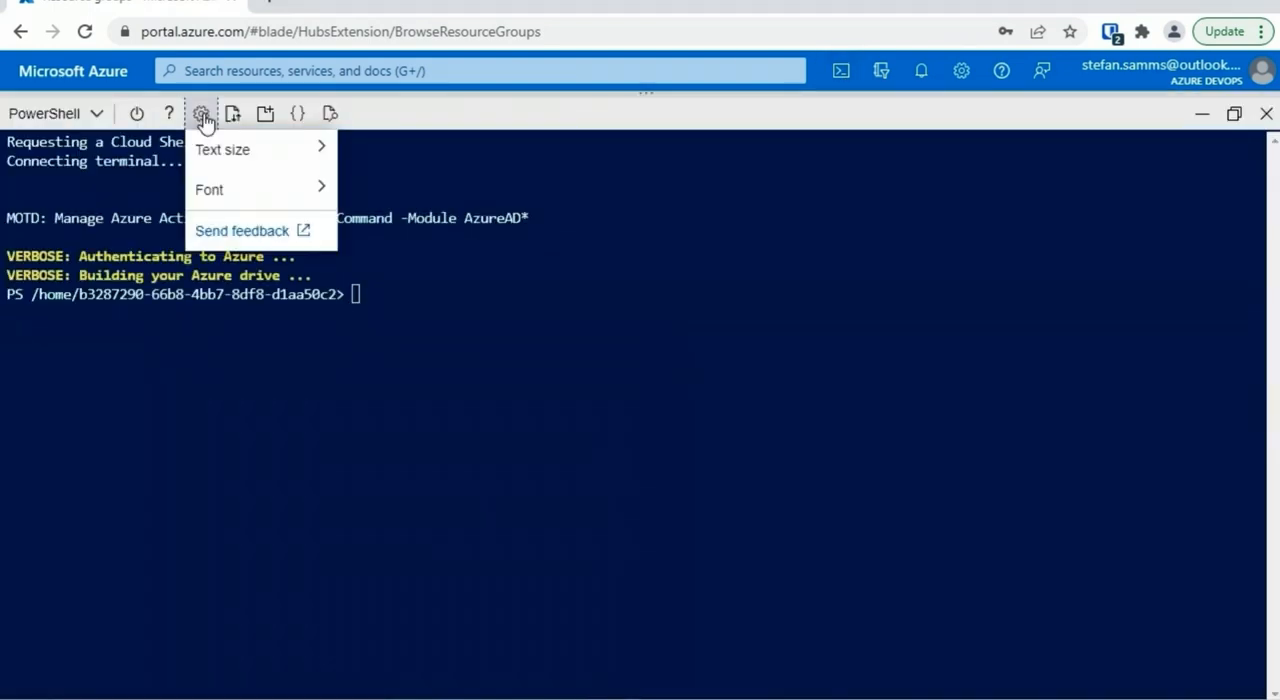
pyautogui.moveTo(289, 163)
pyautogui.click(375, 229)
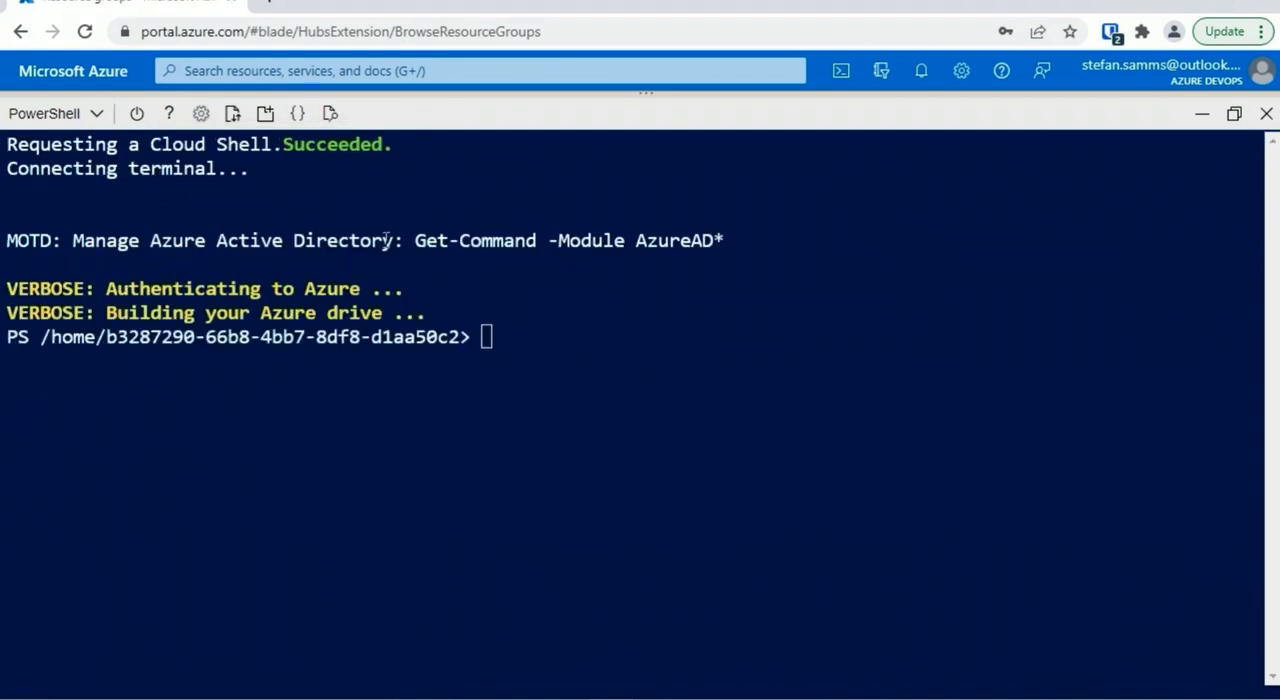
pyautogui.write('cls')
pyautogui.press('Return')
# Create a resource group with the command az group create --name ProjectC --location eastus
pyautogui.write('az gro')
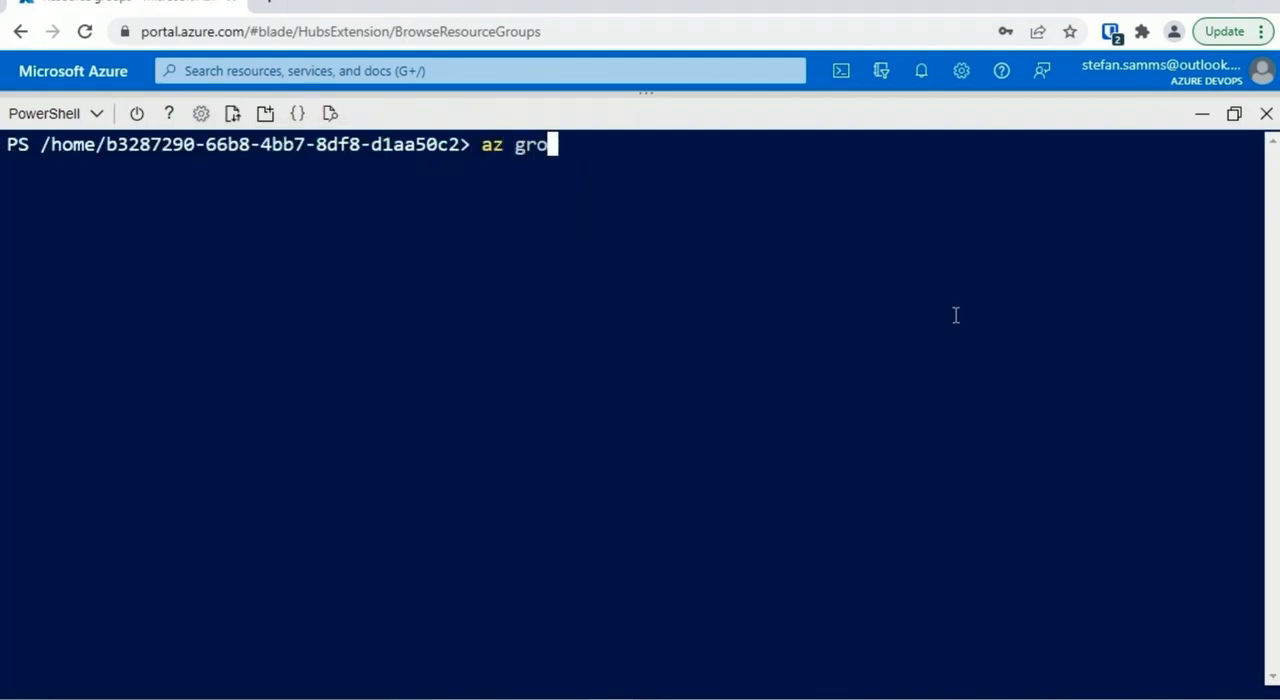
pyautogui.write('up create --name ProjectC')
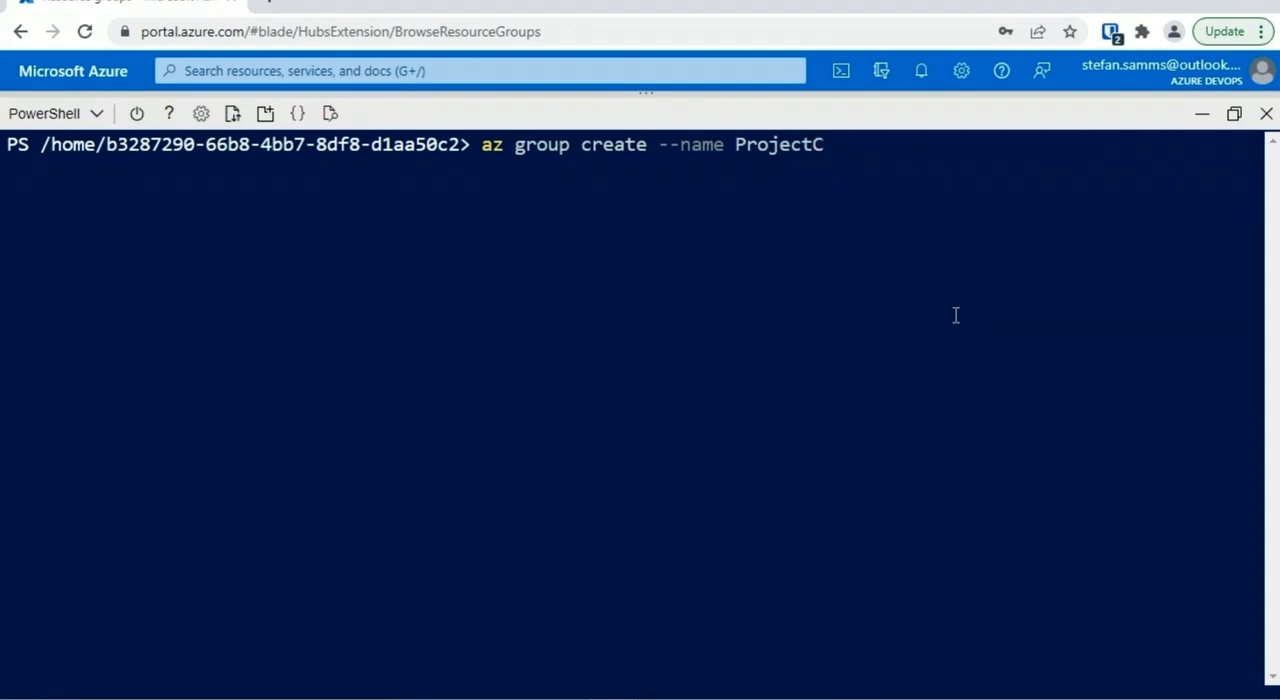
pyautogui.write(' --locati')
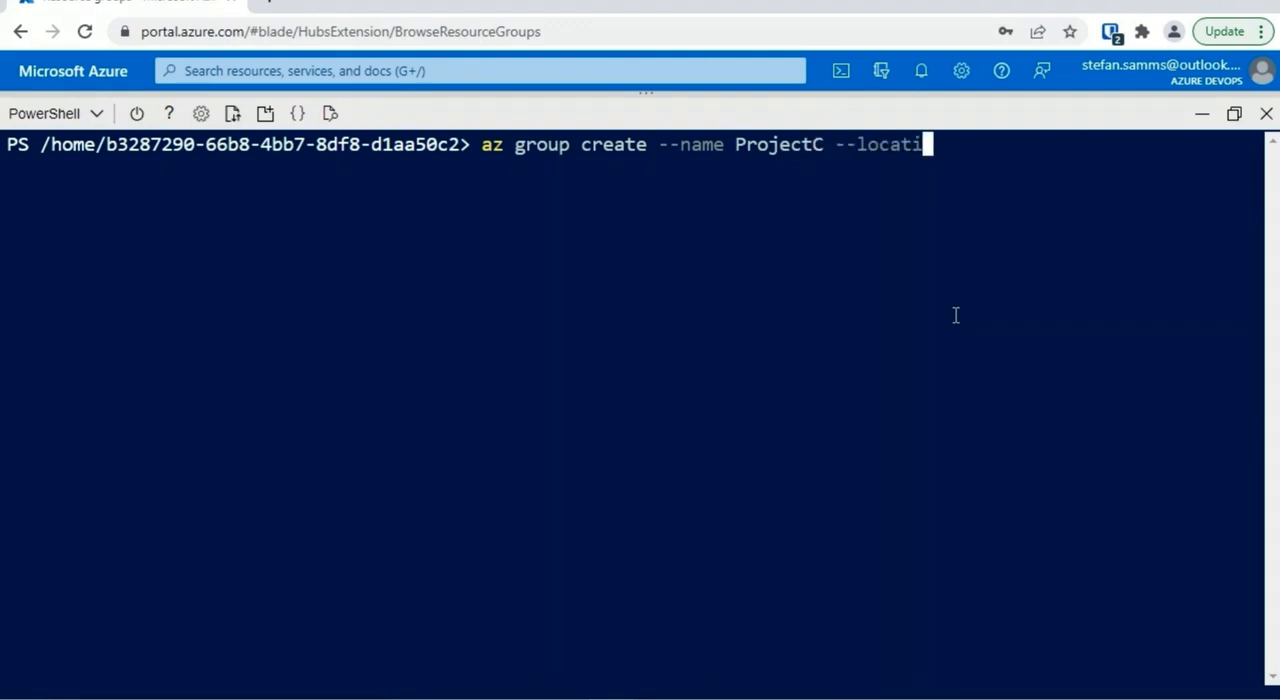
pyautogui.write('on eastus')
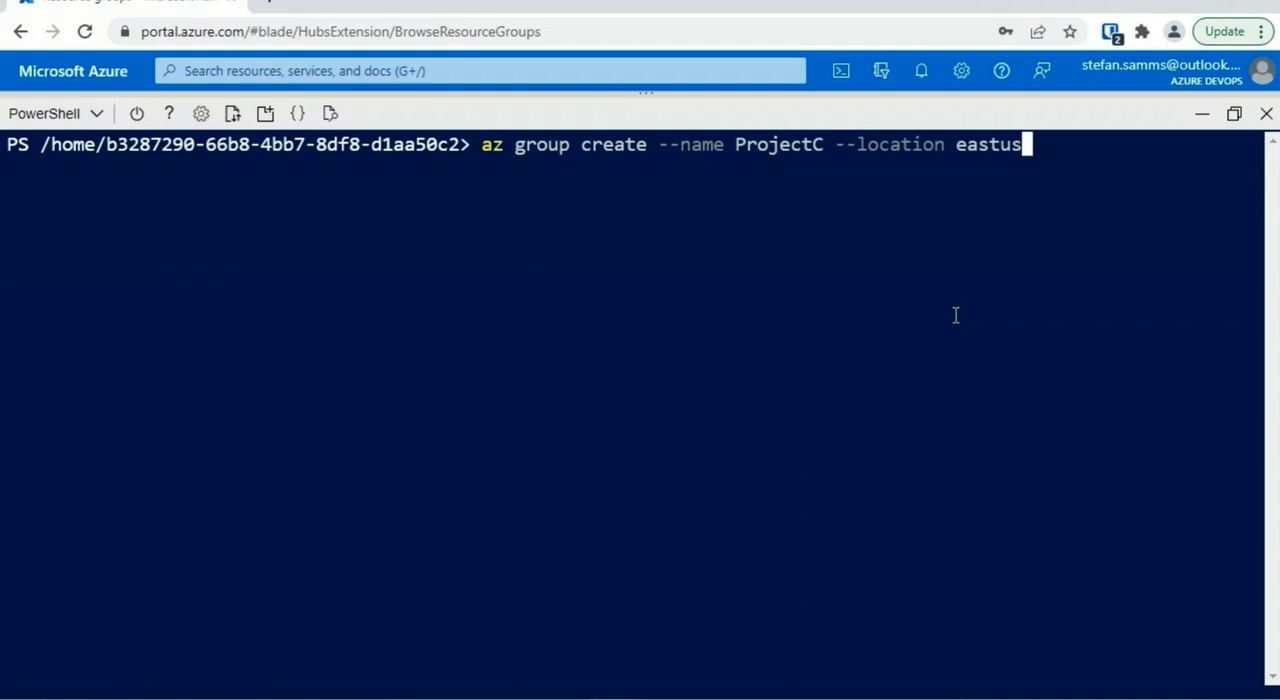
pyautogui.press('Return')
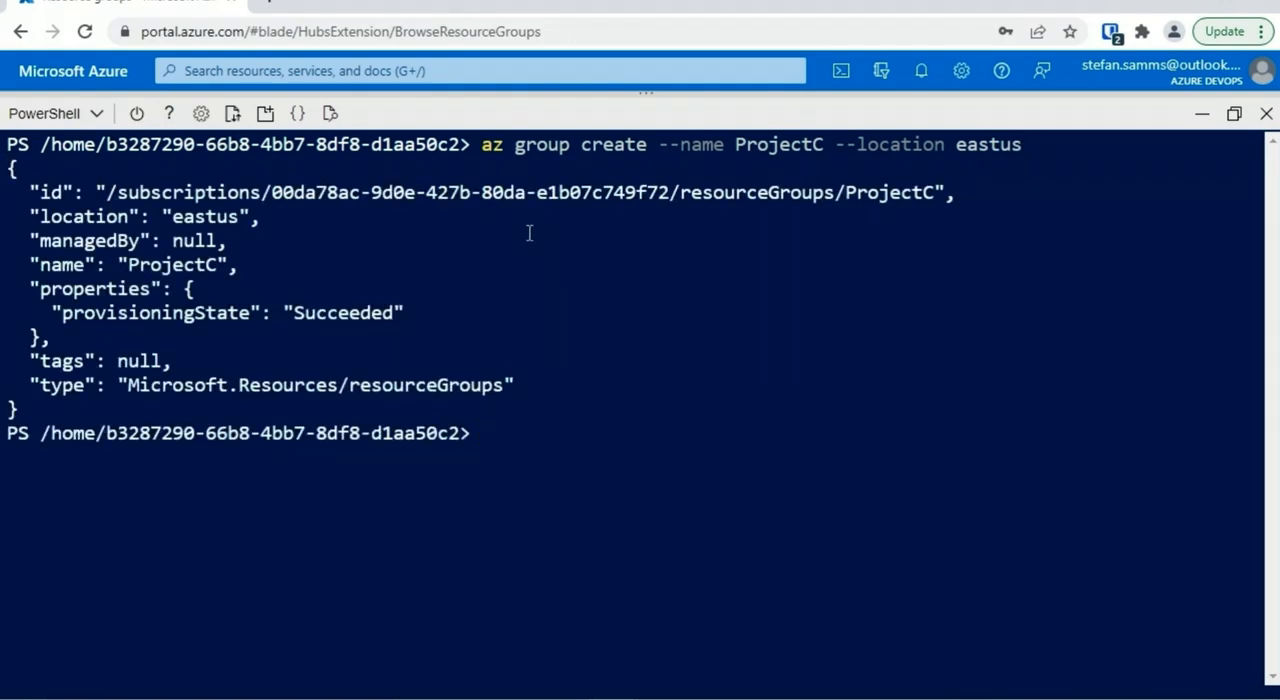
# Minimize Cloud Shell, refresh the resource groups list and open the ProjectC resource group
pyautogui.click(1202, 114)
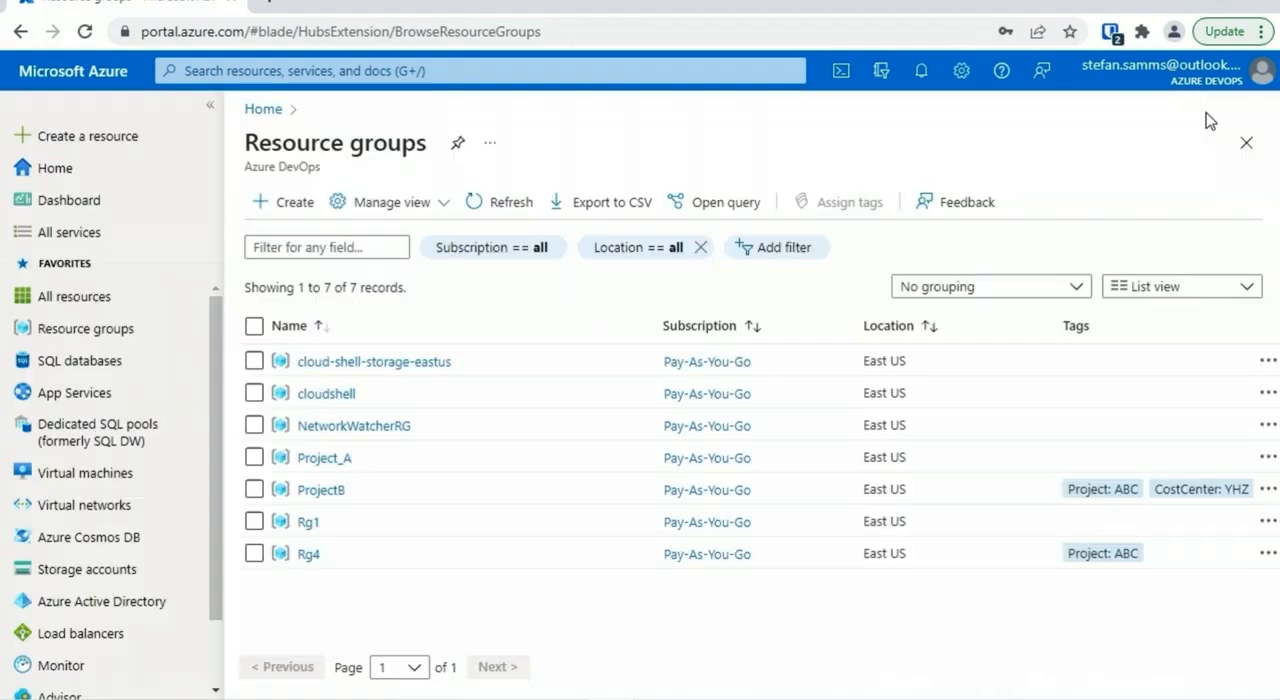
pyautogui.click(500, 201)
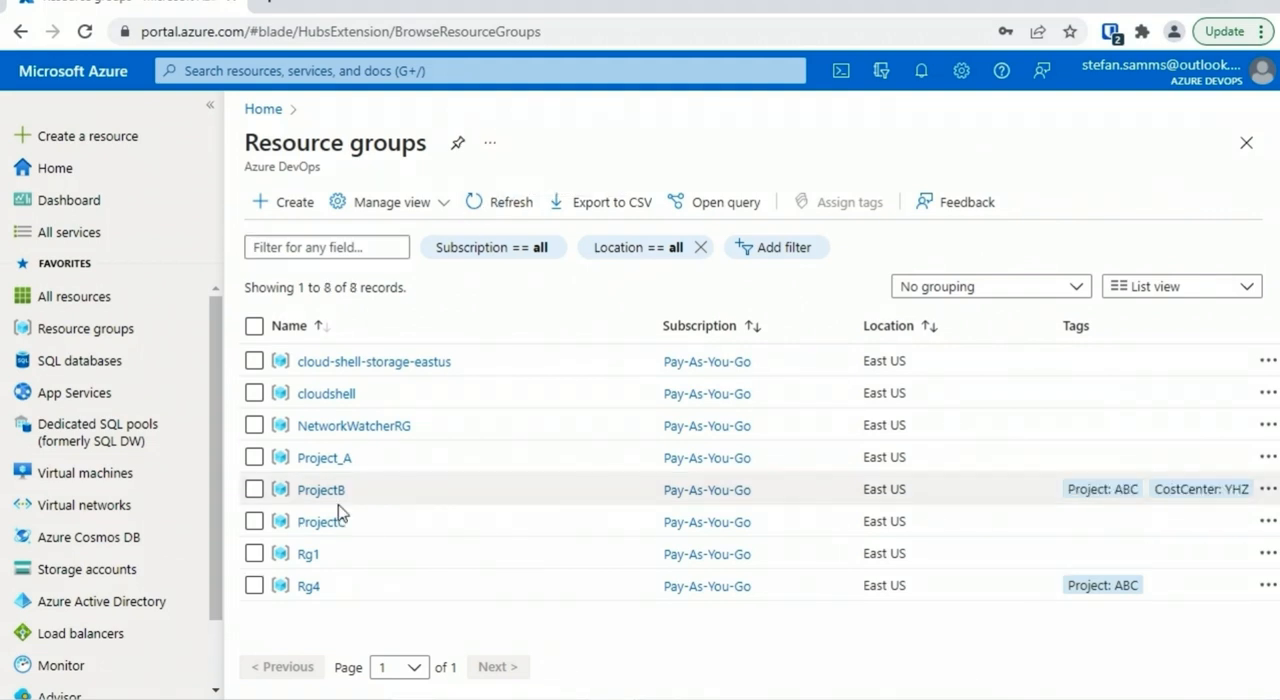
pyautogui.click(340, 523)
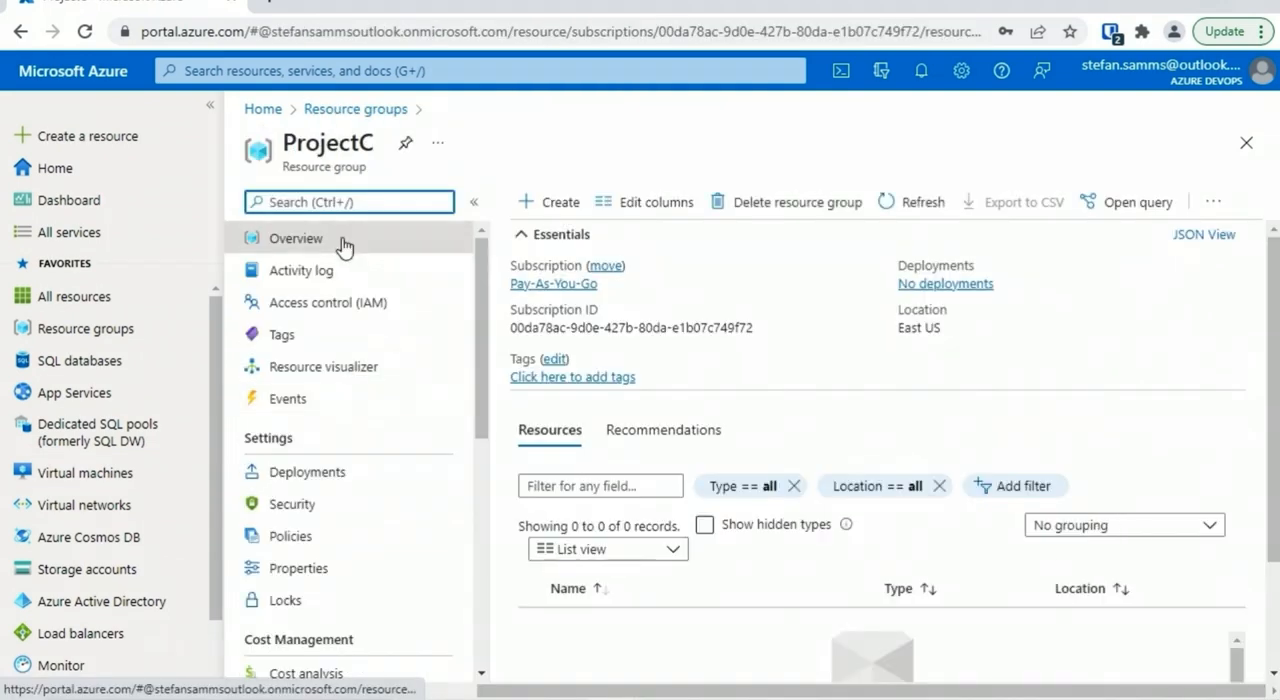
# Look over ProjectC's overview, close the resource group and restore the Cloud Shell session
pyautogui.scroll(-1, 1134, 465)
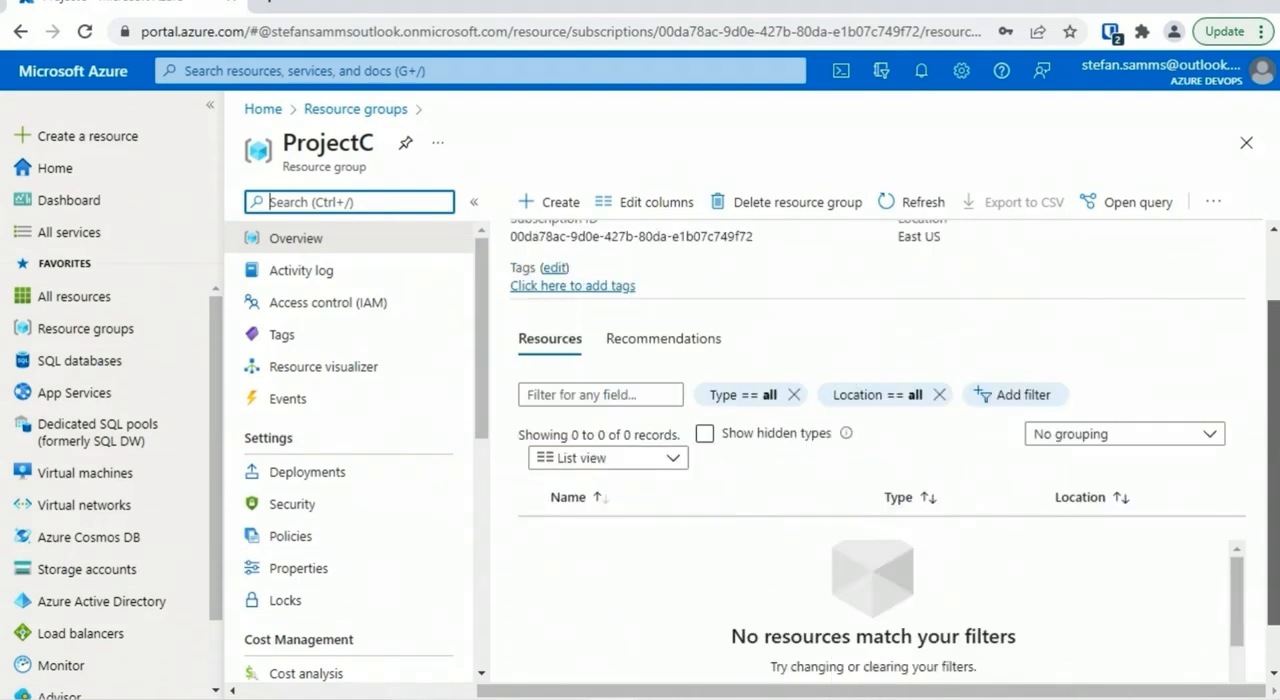
pyautogui.moveTo(1273, 400); pyautogui.dragTo(1273, 336)
pyautogui.click(1246, 145)
pyautogui.click(842, 76)
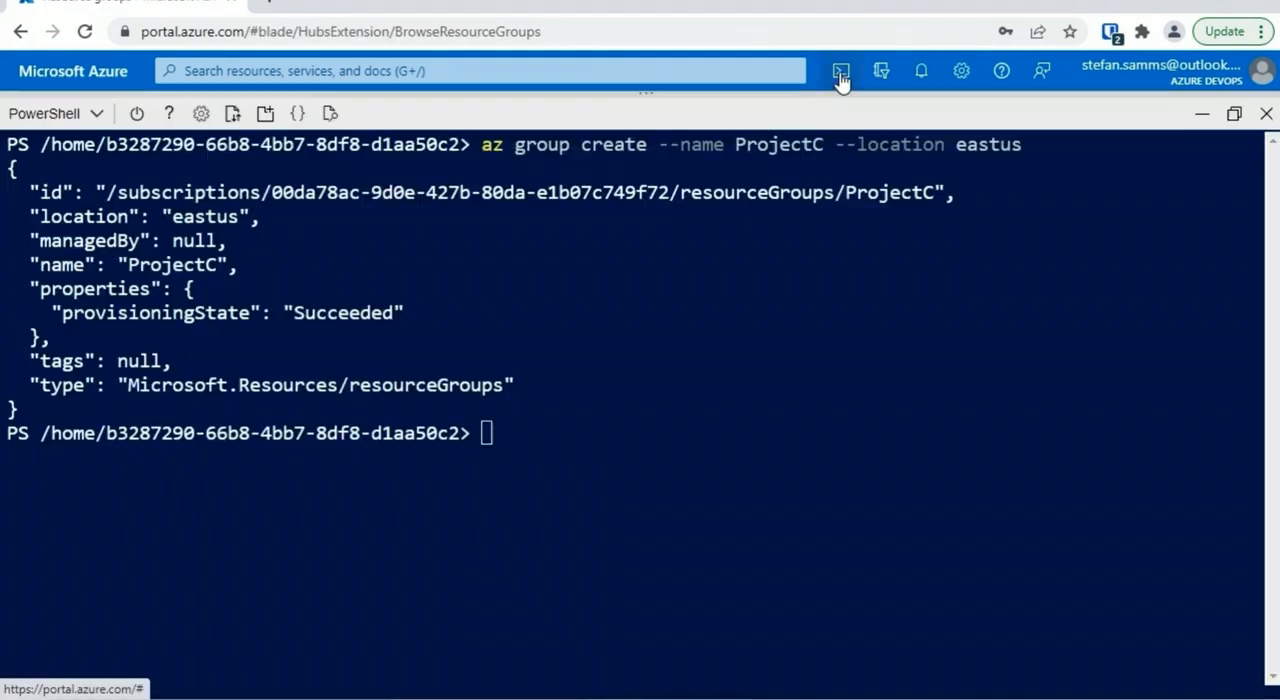
pyautogui.click(958, 365)
# Clear the terminal, list all resource groups with az group list, and review the JSON output
pyautogui.write('cls')
pyautogui.press('Return')
pyautogui.write('az group ')
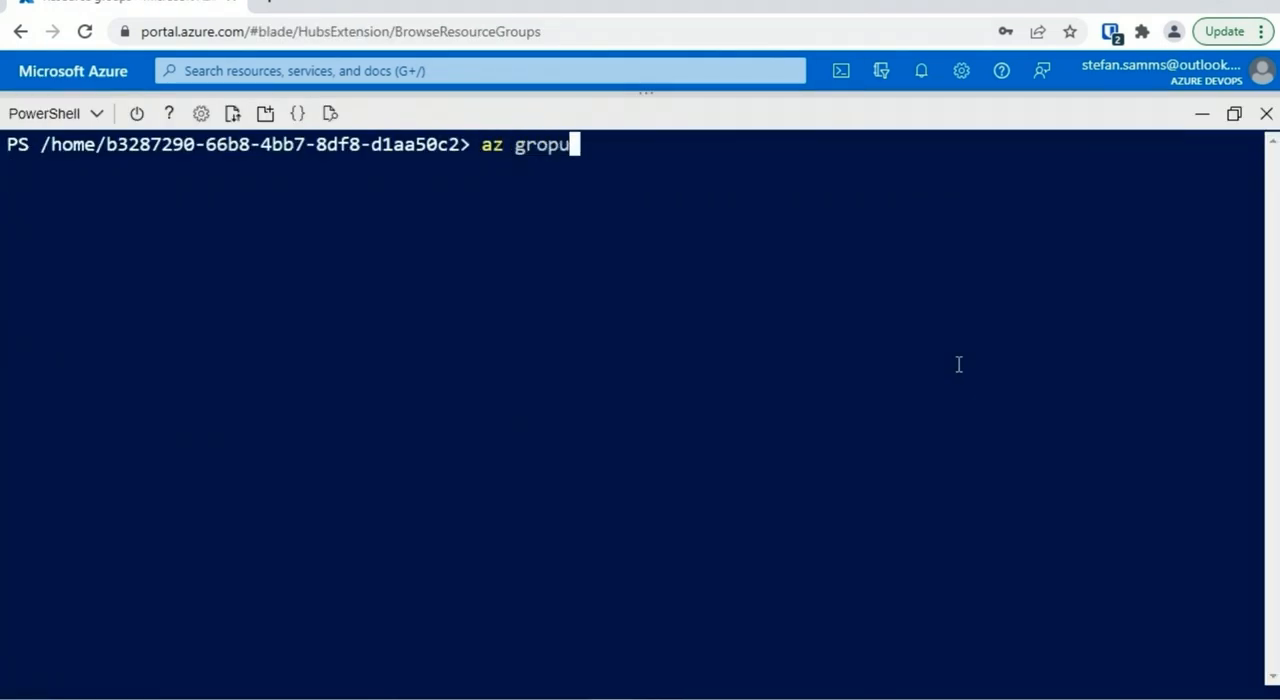
pyautogui.write('list')
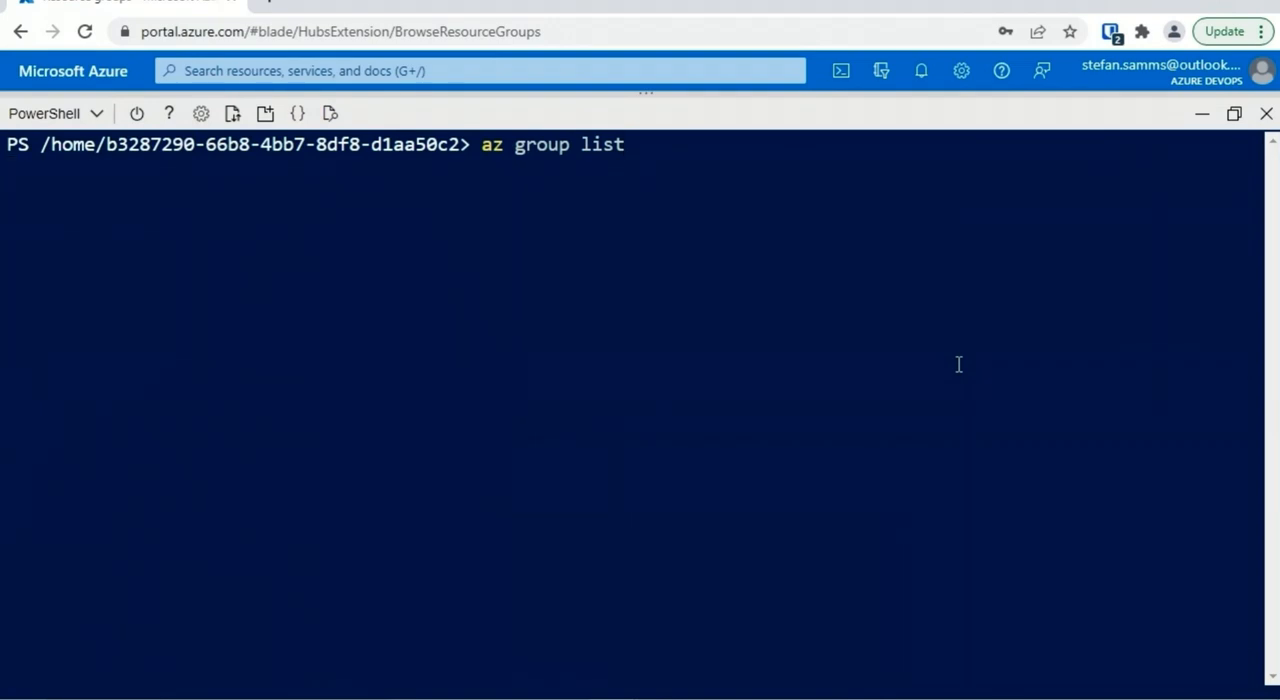
pyautogui.press('Return')
pyautogui.scroll(2, 1274, 557)
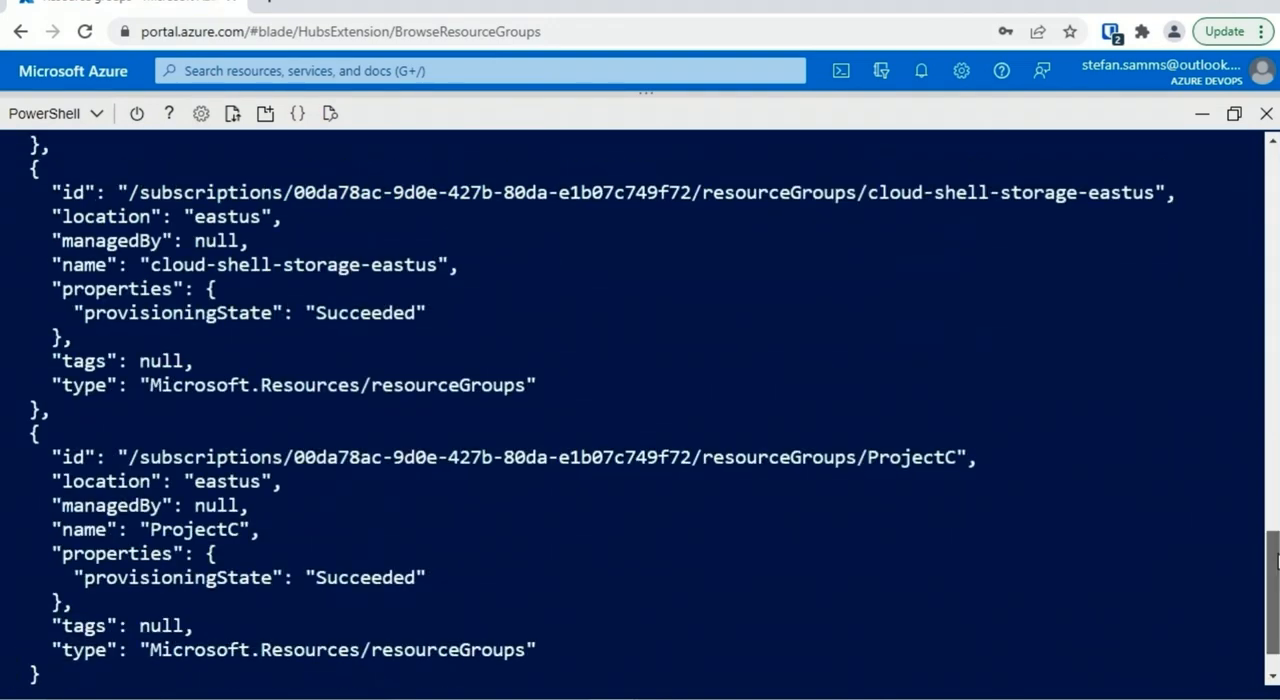
pyautogui.scroll(9, 1274, 557)
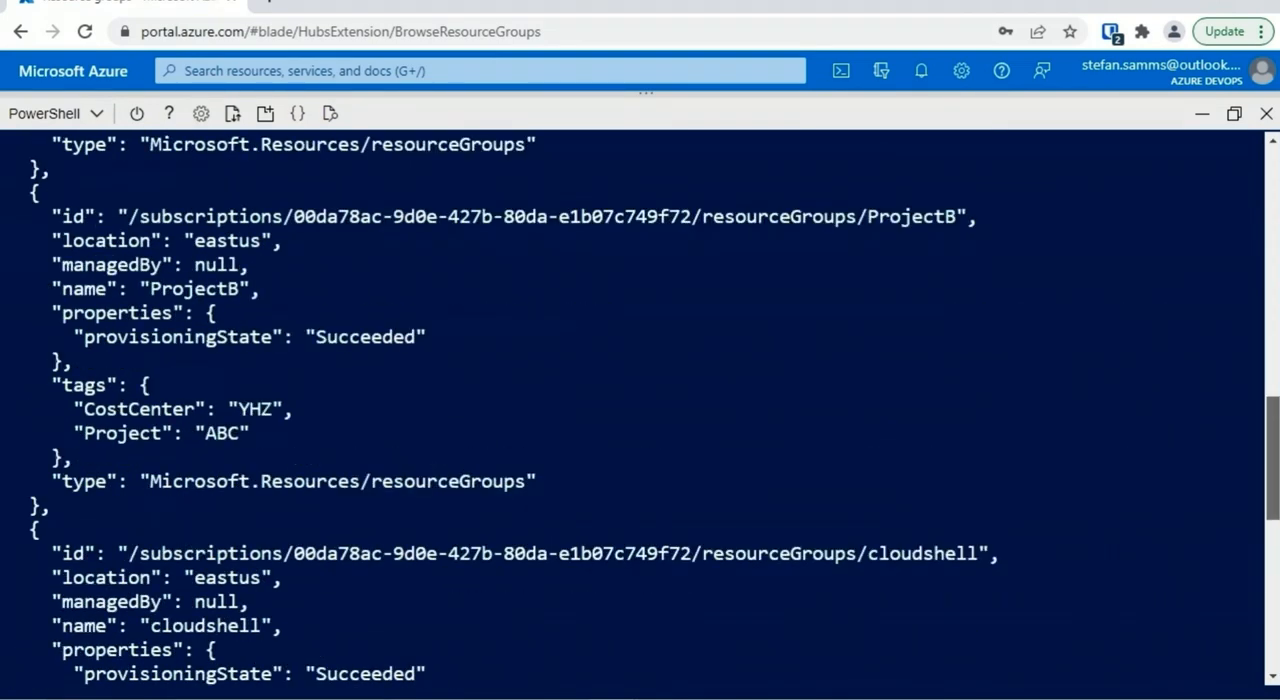
pyautogui.scroll(3, 886, 494)
# Clear the terminal and list the resource groups in table form with az group list --output table
pyautogui.write('cls')
pyautogui.press('Return')
pyautogui.press('Up')
pyautogui.press('Up')
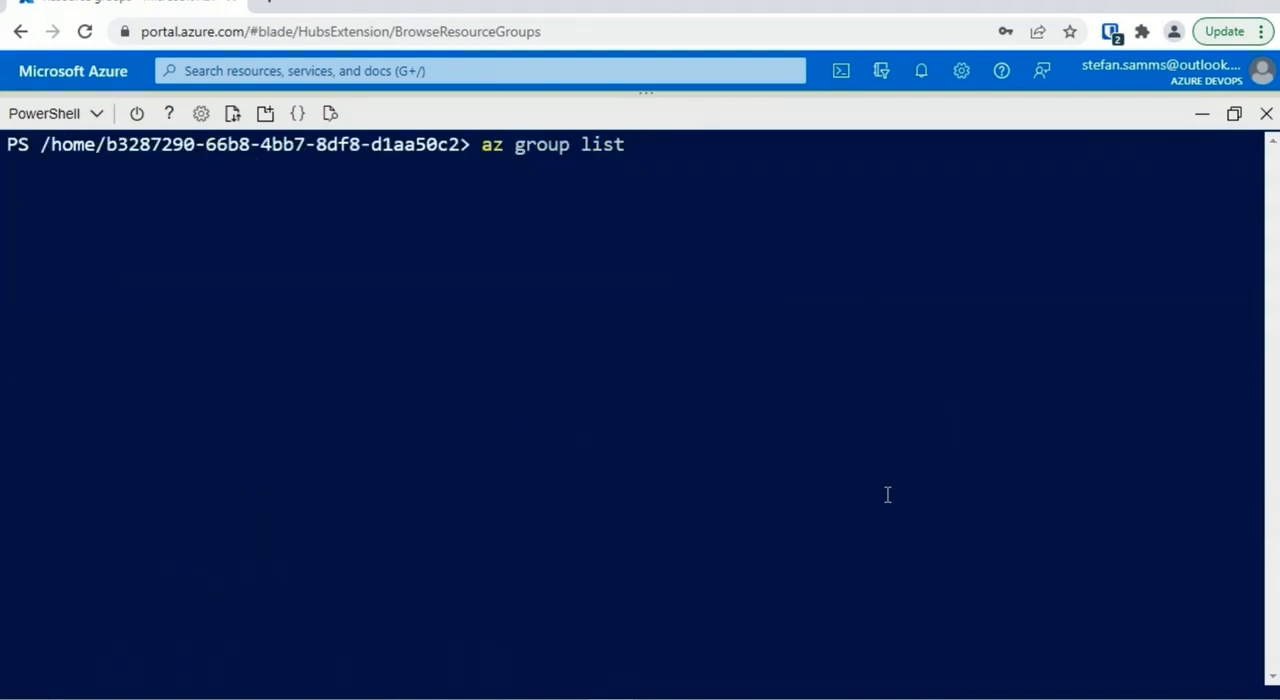
pyautogui.write('--output table')
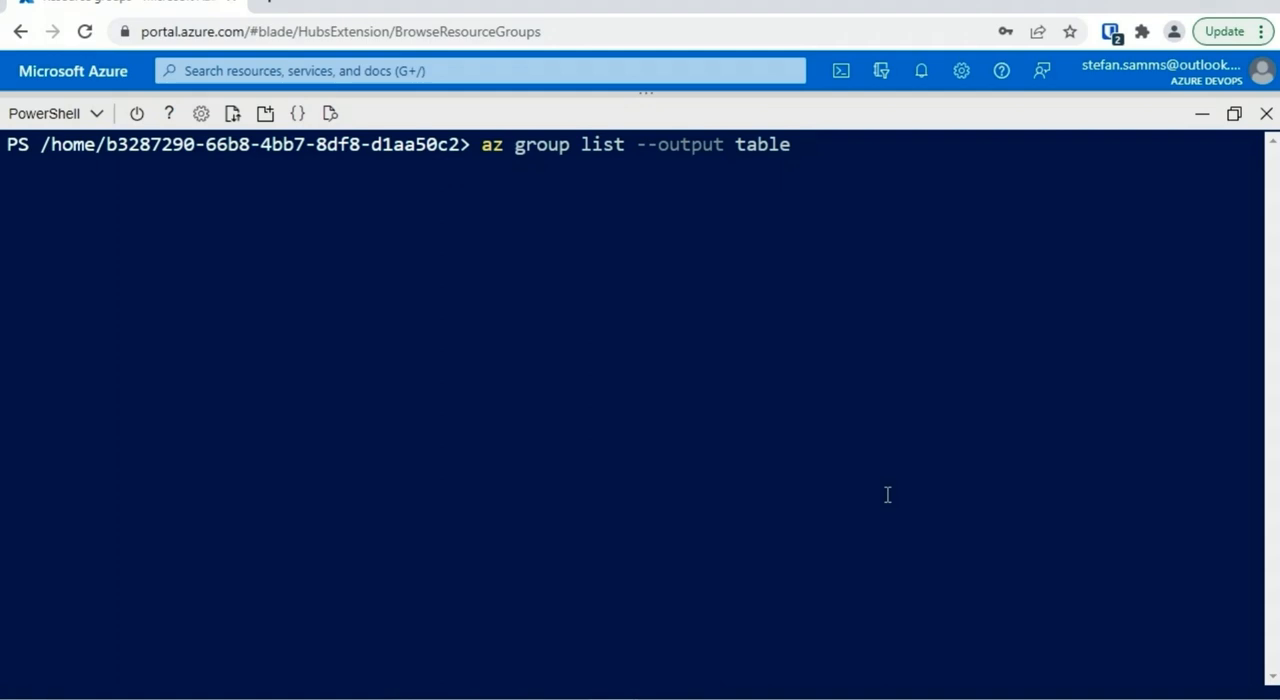
pyautogui.press('Return')
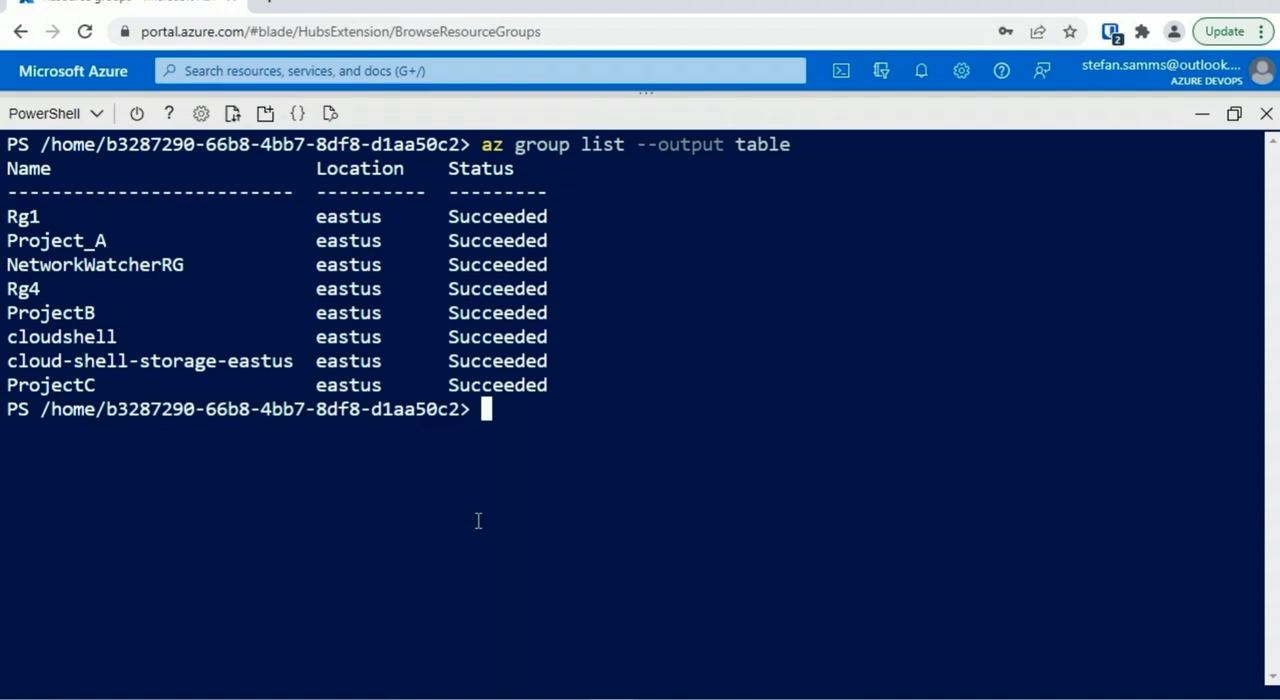
# Create a storage account with az storage account create -g ProjectC --name storacctyhz789 --location eastus --sku Standard_LRS
pyautogui.write('az storage account creat')
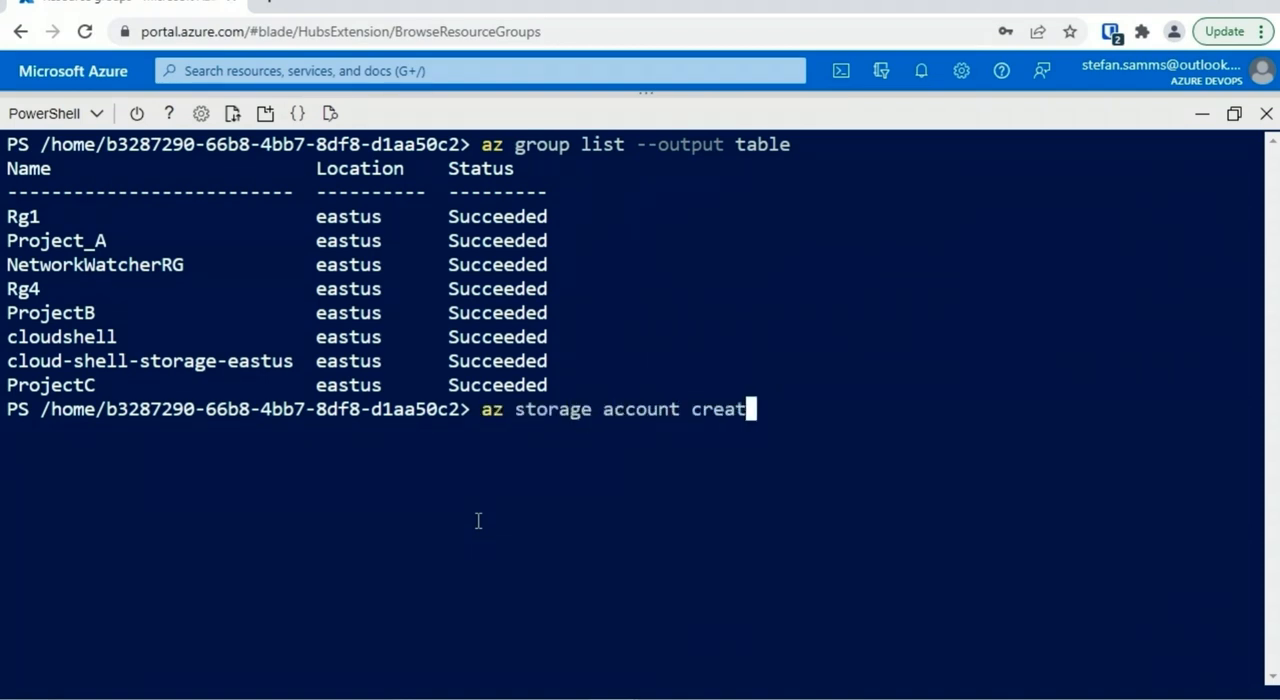
pyautogui.write('e --resource-group')
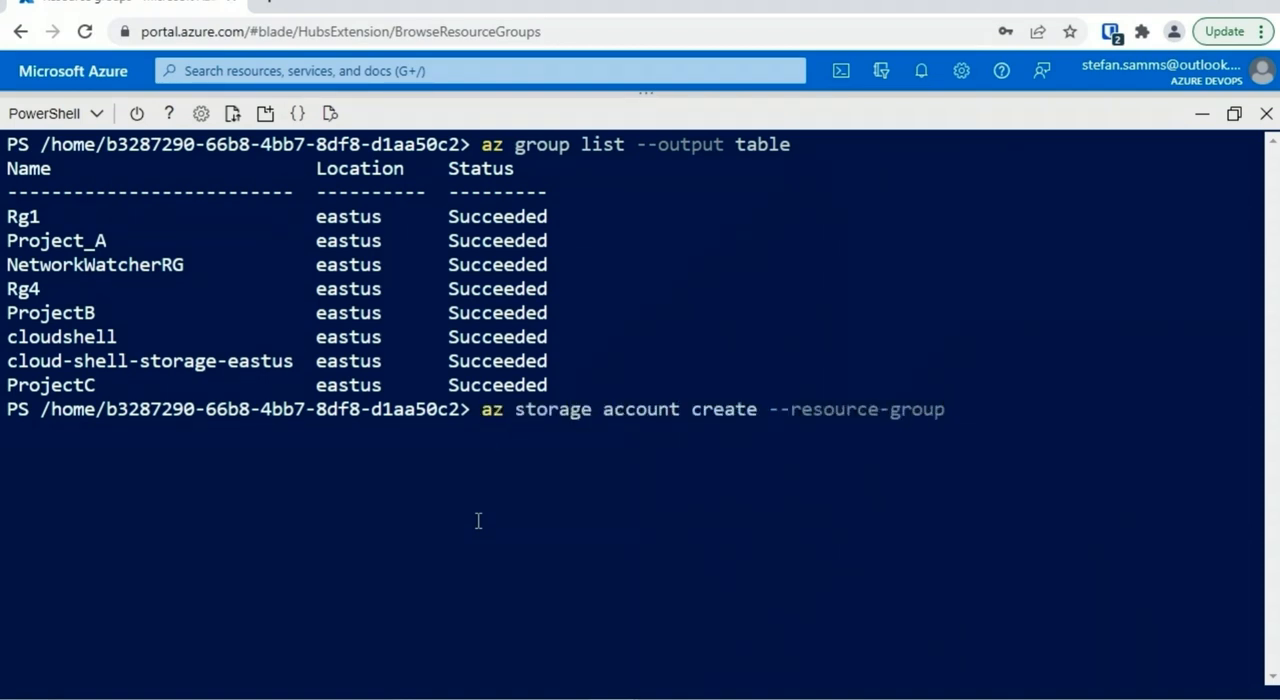
pyautogui.press('BackSpace')
pyautogui.press('BackSpace')
pyautogui.press('BackSpace')
pyautogui.press('BackSpace')
pyautogui.press('BackSpace')
pyautogui.press('BackSpace')
pyautogui.press('BackSpace')
pyautogui.press('BackSpace')
pyautogui.press('BackSpace')
pyautogui.press('BackSpace')
pyautogui.press('BackSpace')
pyautogui.press('BackSpace')
pyautogui.press('BackSpace')
pyautogui.press('BackSpace')
pyautogui.press('BackSpace')
pyautogui.write('g')
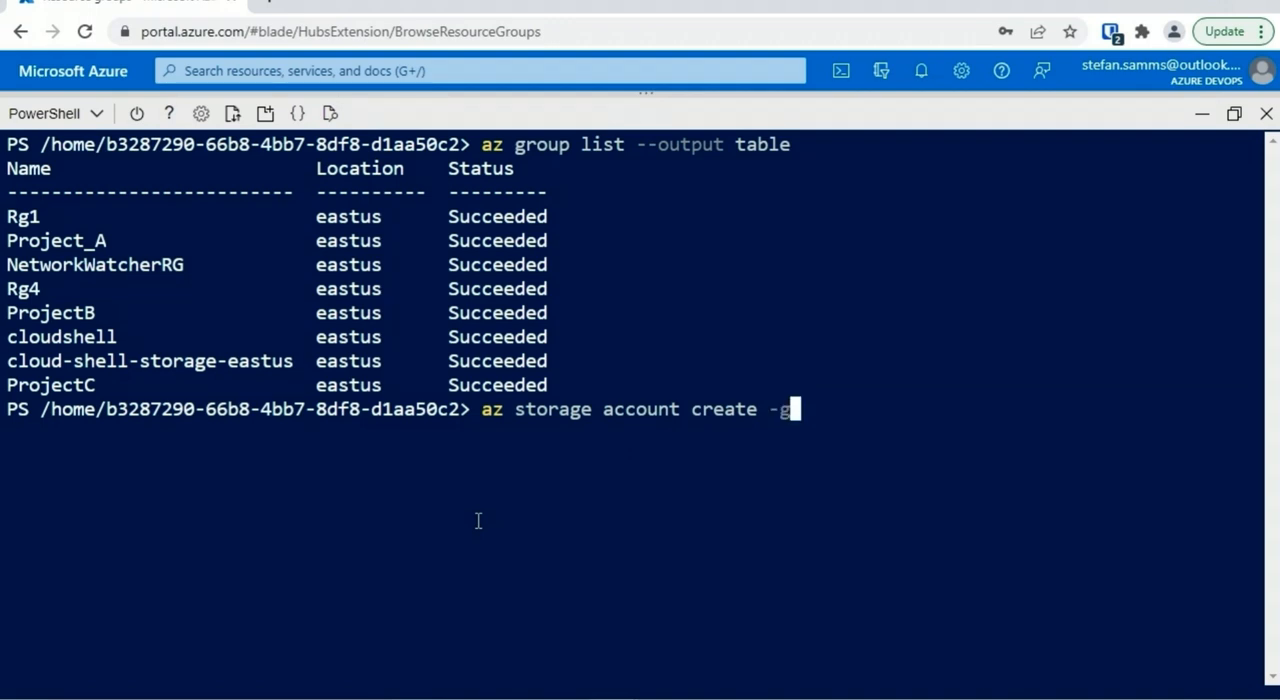
pyautogui.write(' ProjectC --na')
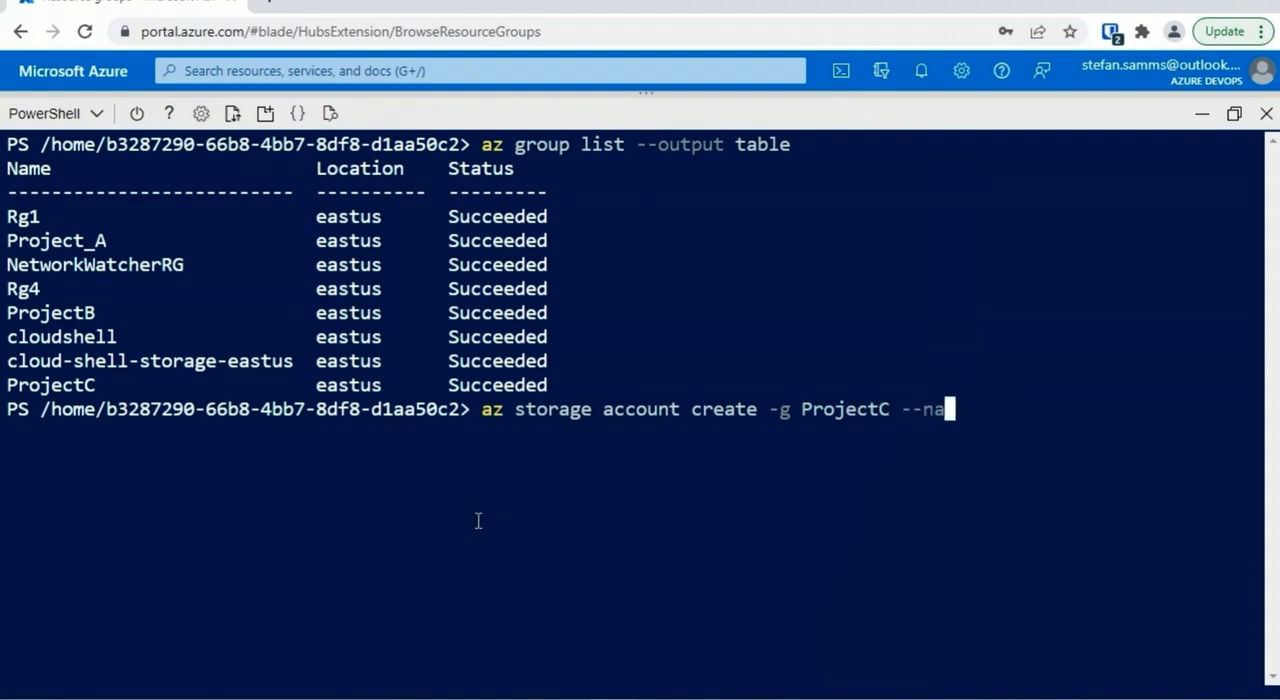
pyautogui.write('me storacctyhz789')
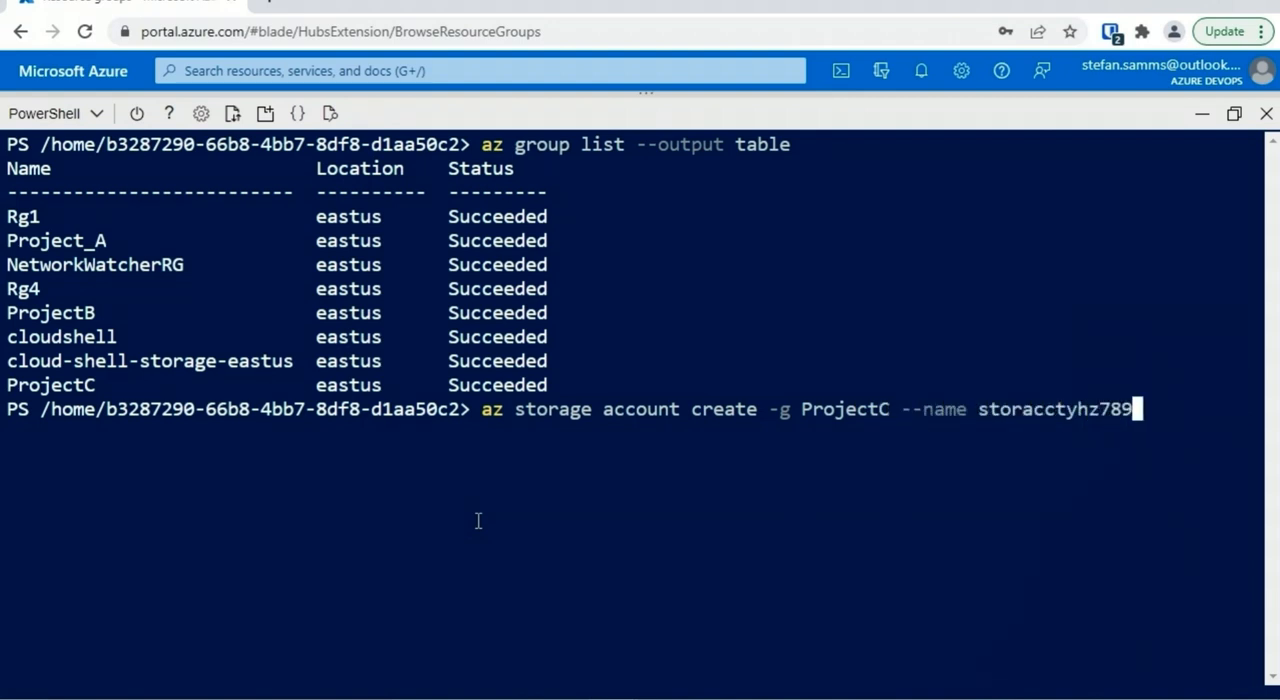
pyautogui.write(' --location eas')
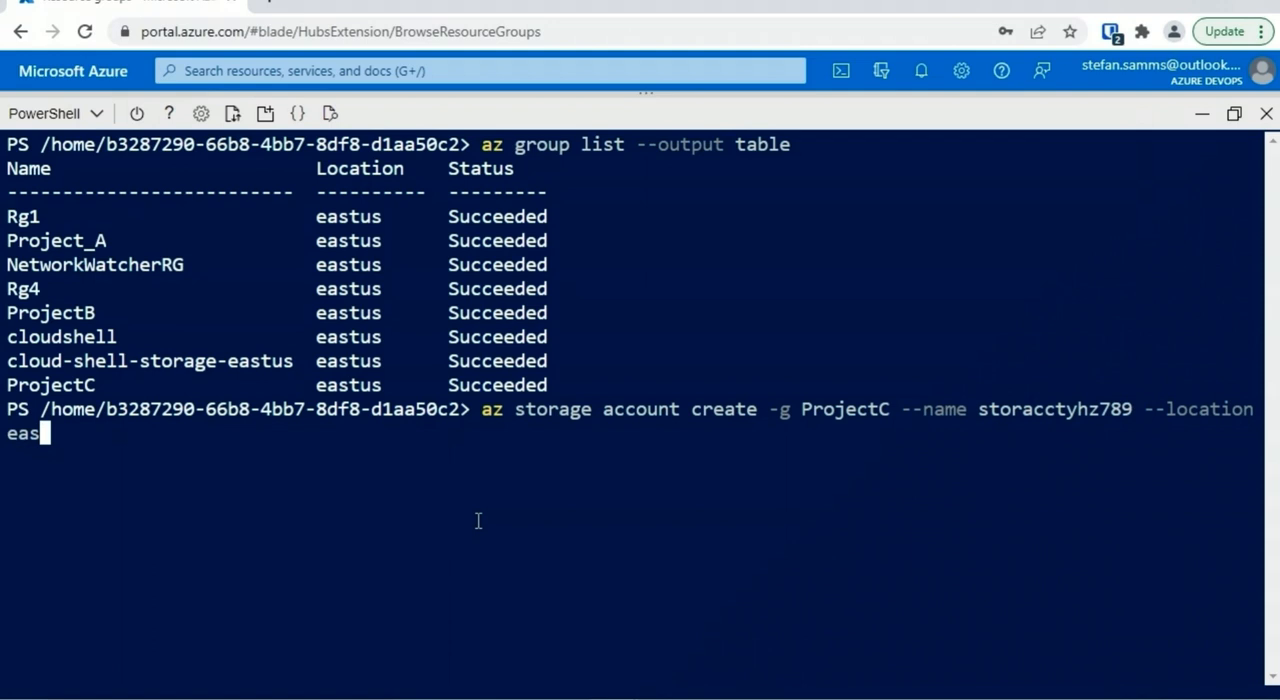
pyautogui.write('tus --sku')
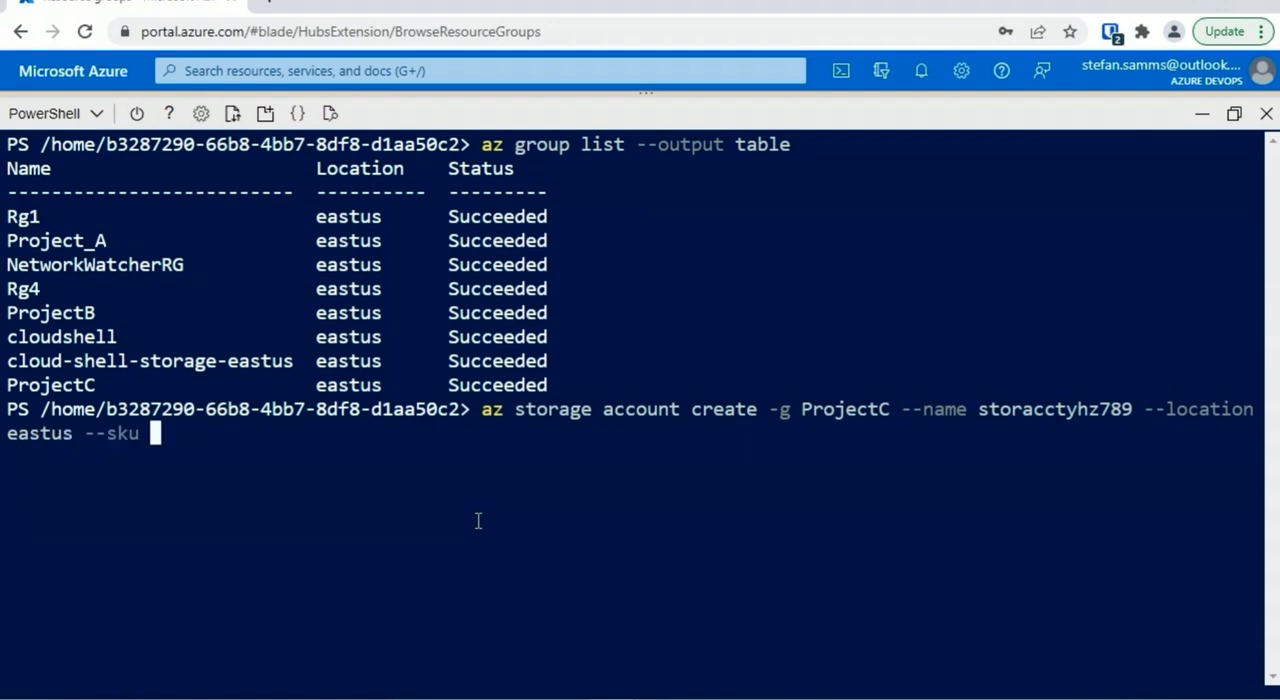
pyautogui.write(' Standard_LRS')
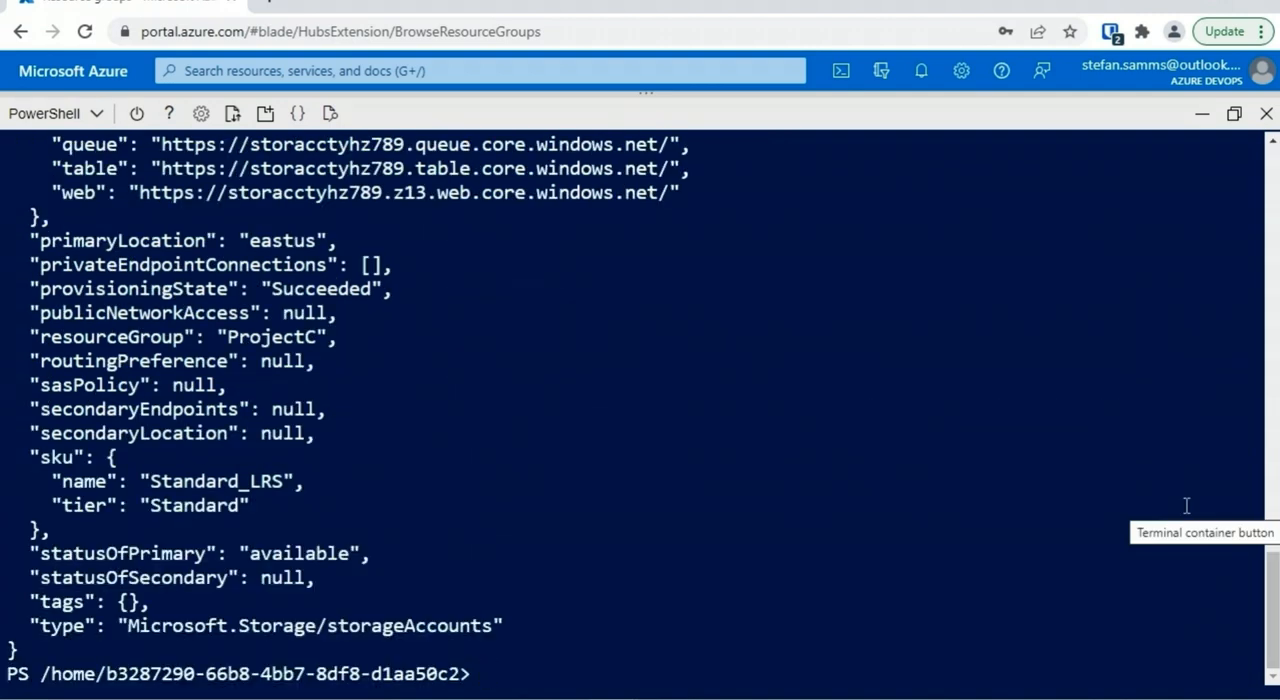
# Clear the terminal, run az storage account list --output table, and check storacctyhz789's name, primary location and resource group
pyautogui.hotkey('ctrl', 'l')
pyautogui.write('a')
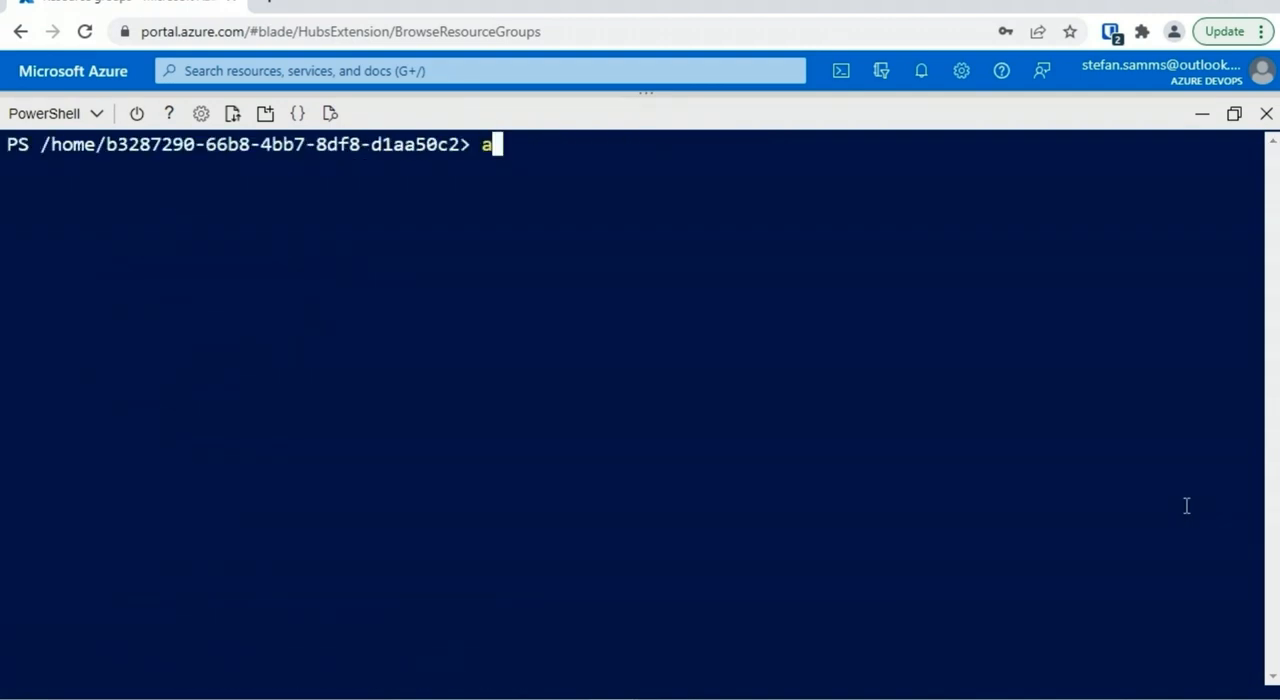
pyautogui.write('z storage account list --ou')
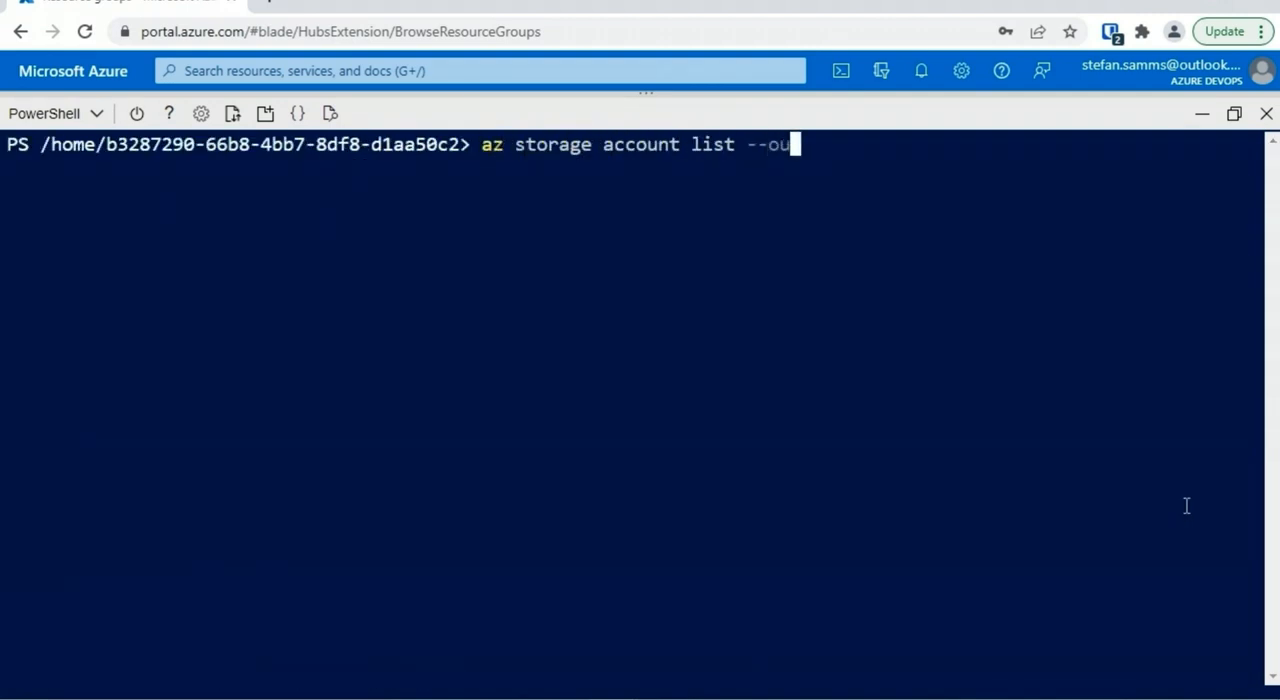
pyautogui.write('tput table')
pyautogui.press('Return')
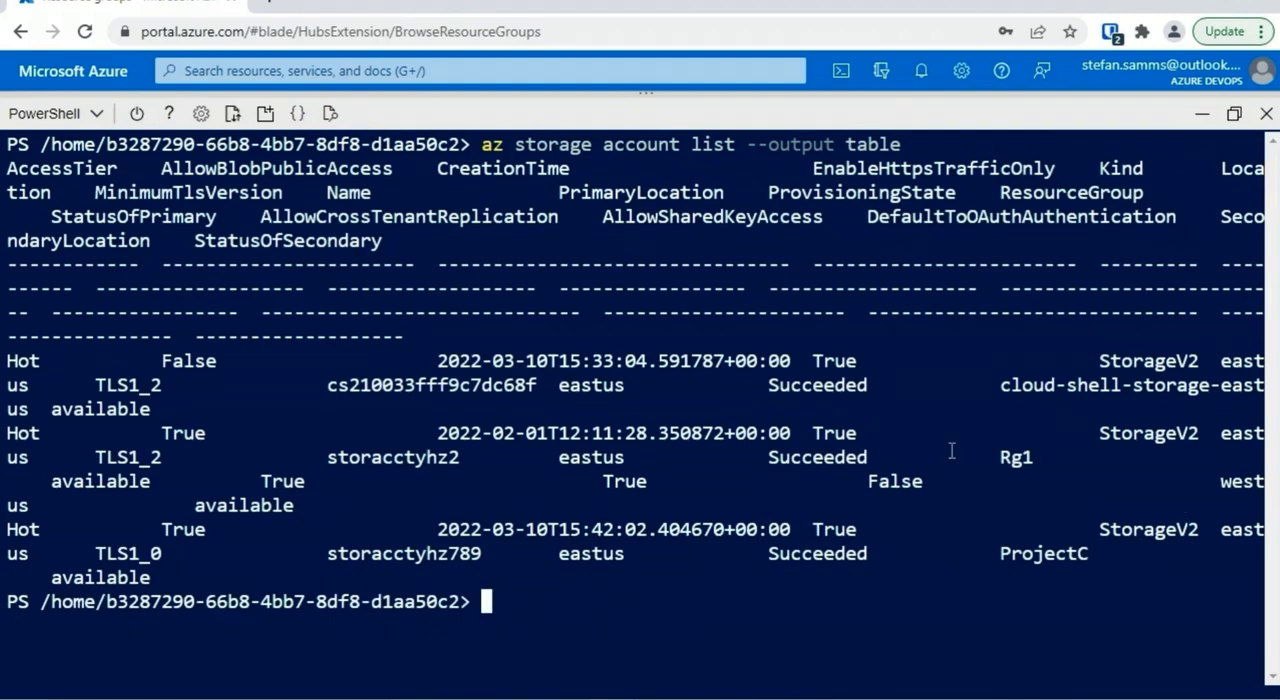
pyautogui.moveTo(480, 560); pyautogui.dragTo(330, 556)
pyautogui.doubleClick(592, 554)
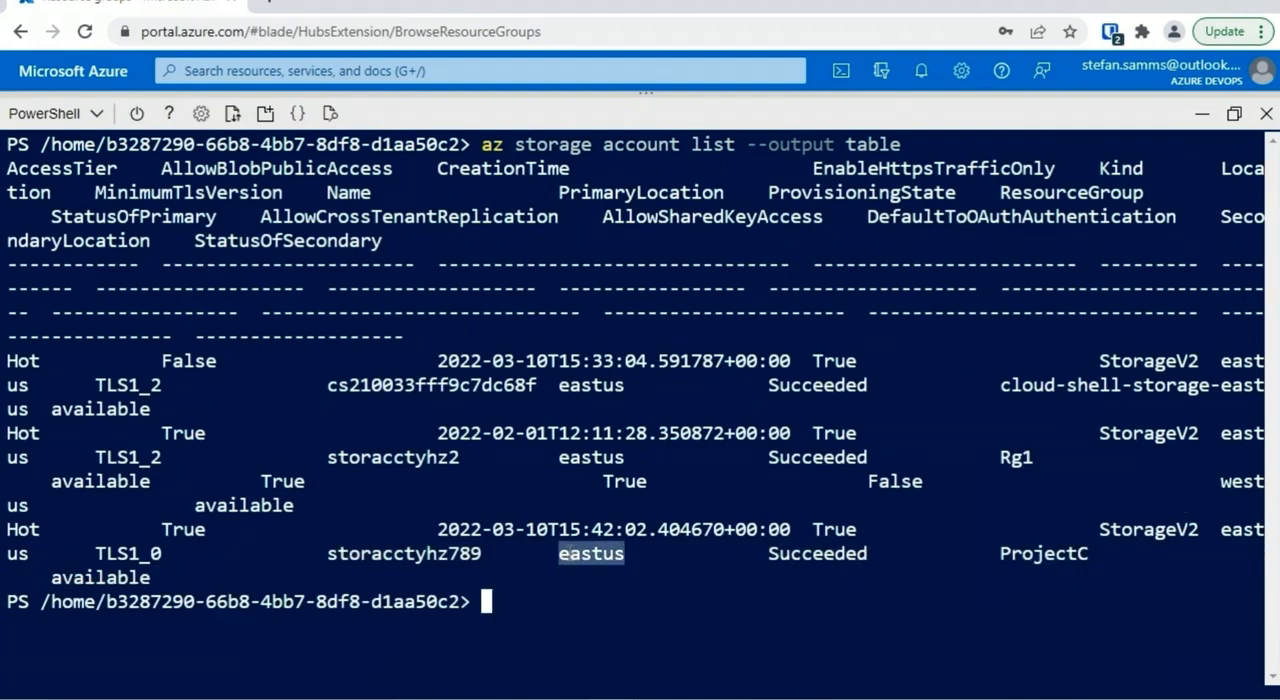
pyautogui.moveTo(1100, 556); pyautogui.dragTo(986, 577)
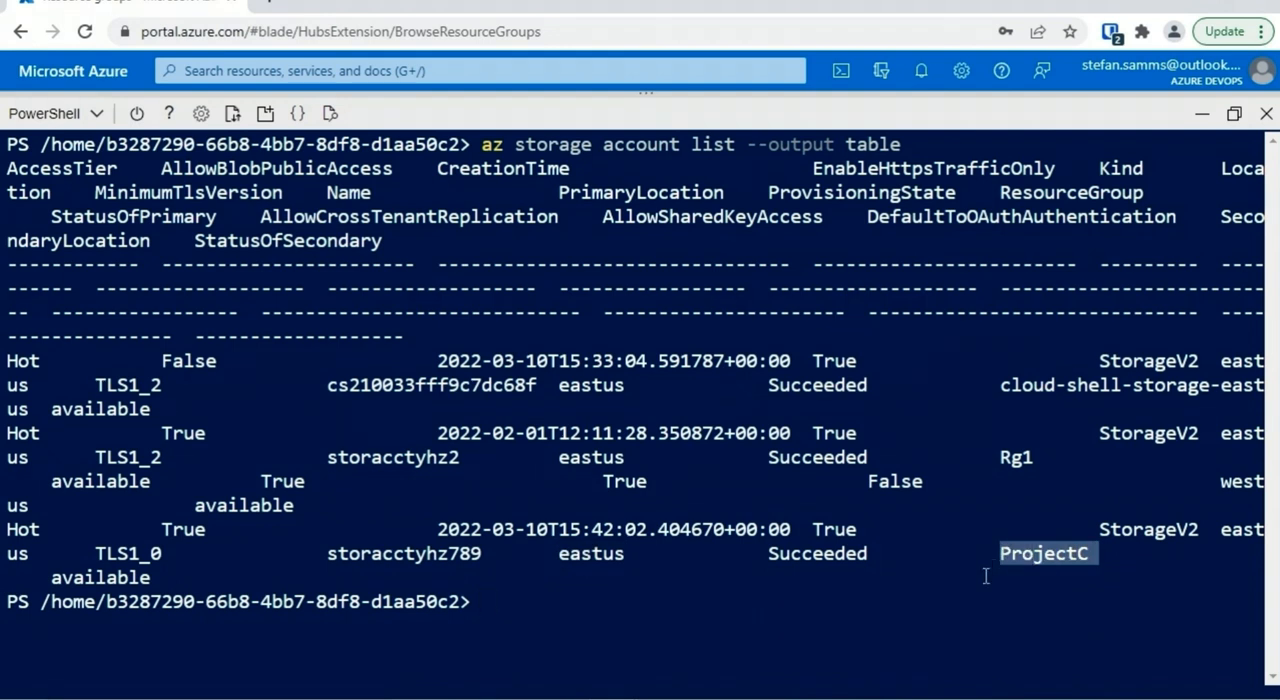
pyautogui.click(1004, 639)
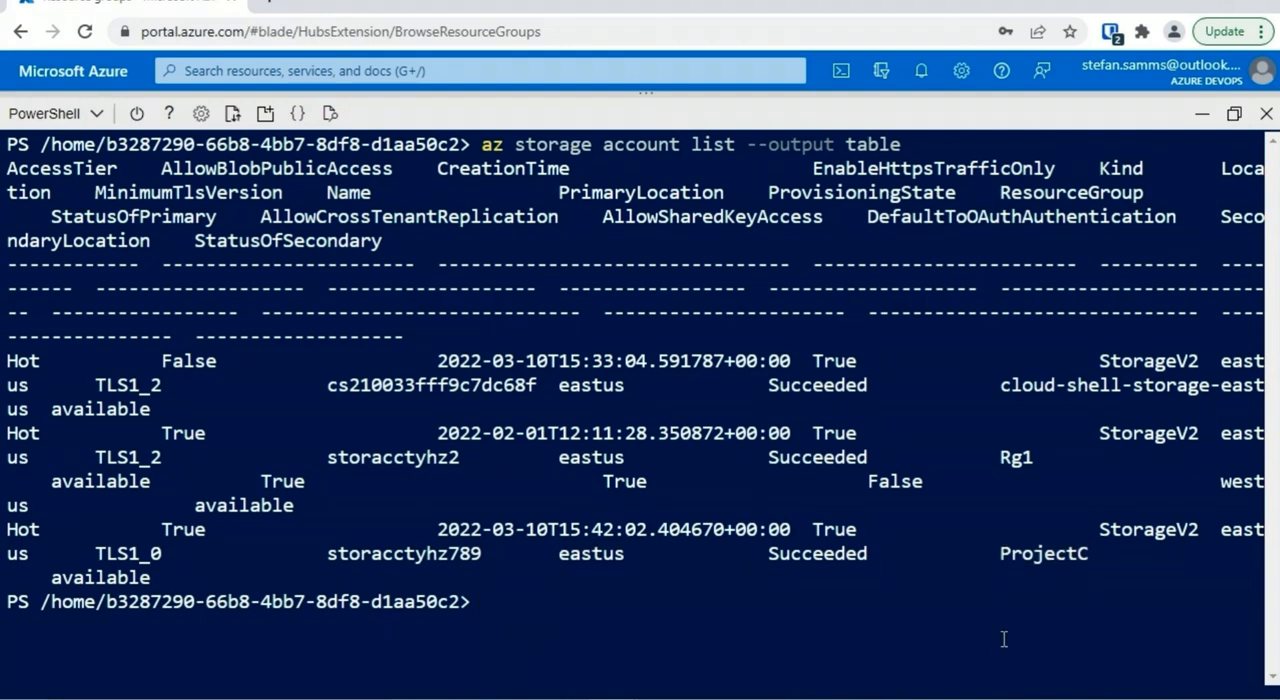
# List only the storage account names with az storage account list --query [].name
pyautogui.write('az storage accou')
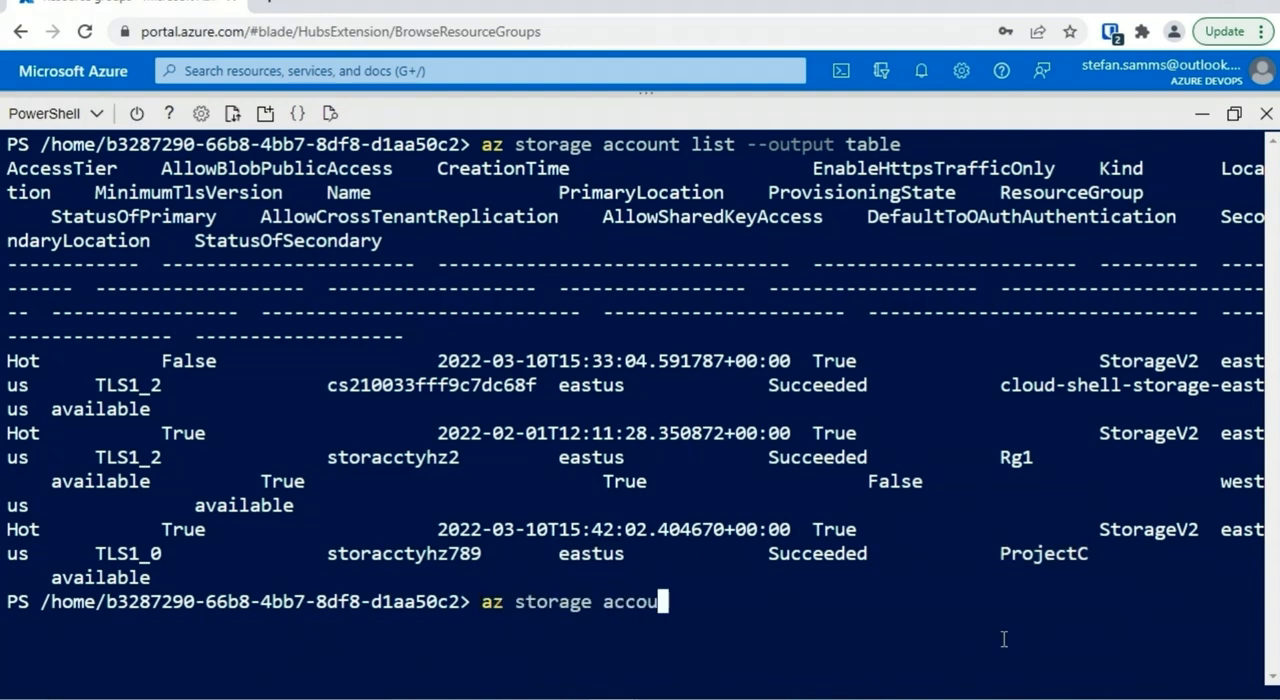
pyautogui.write('nt list --query [].nam')
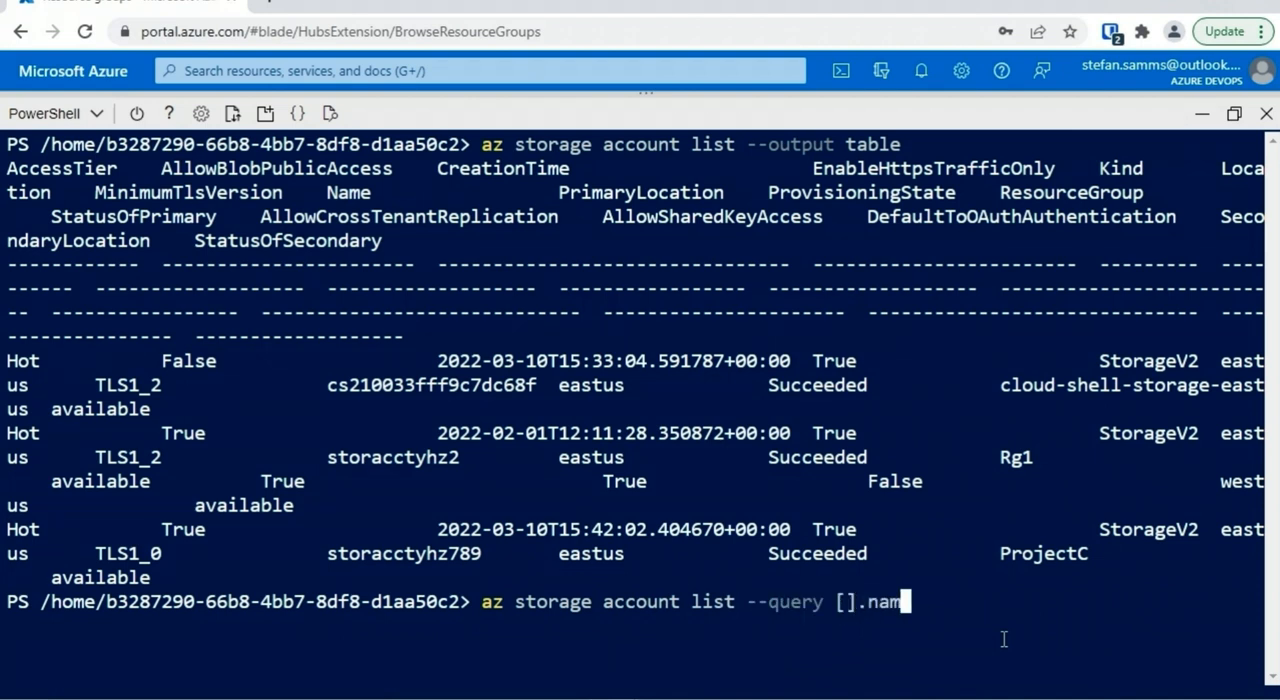
pyautogui.write('e')
pyautogui.press('Return')
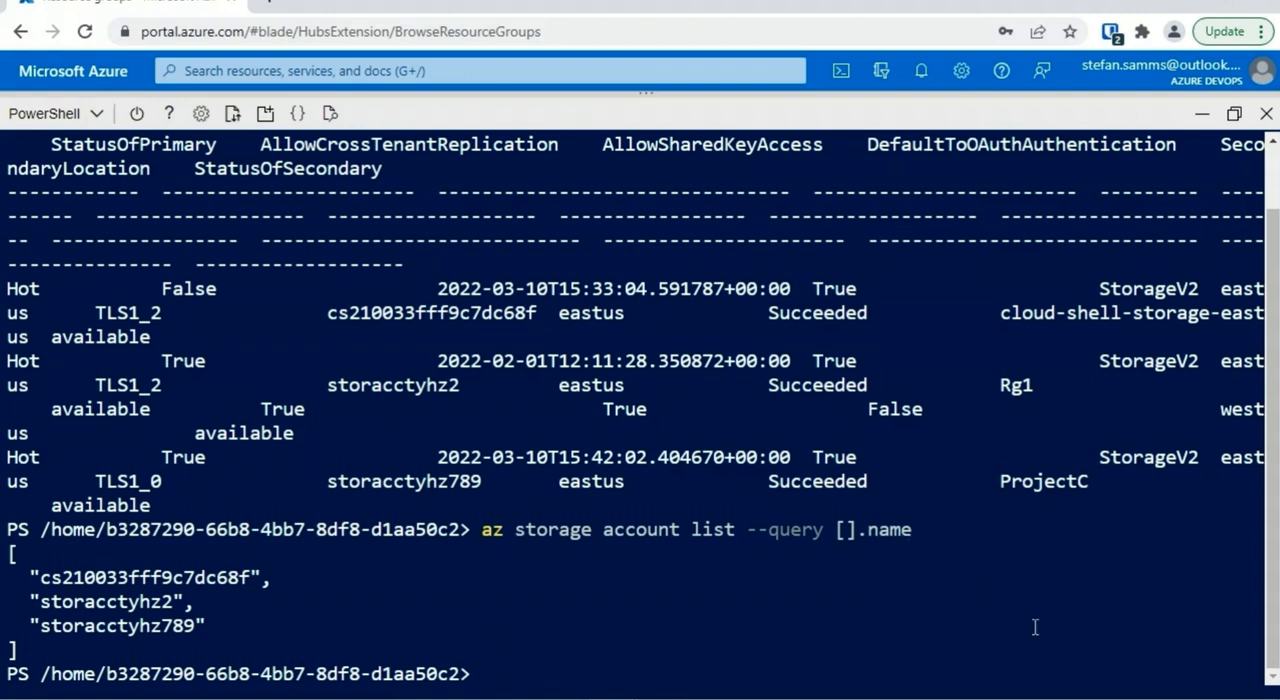
# Clear the terminal, run az storage account list without a query, and locate the resourceGroup property in the JSON output
pyautogui.write('cls')
pyautogui.press('Return')
pyautogui.press('Up')
pyautogui.press('Up')
pyautogui.press('Up')
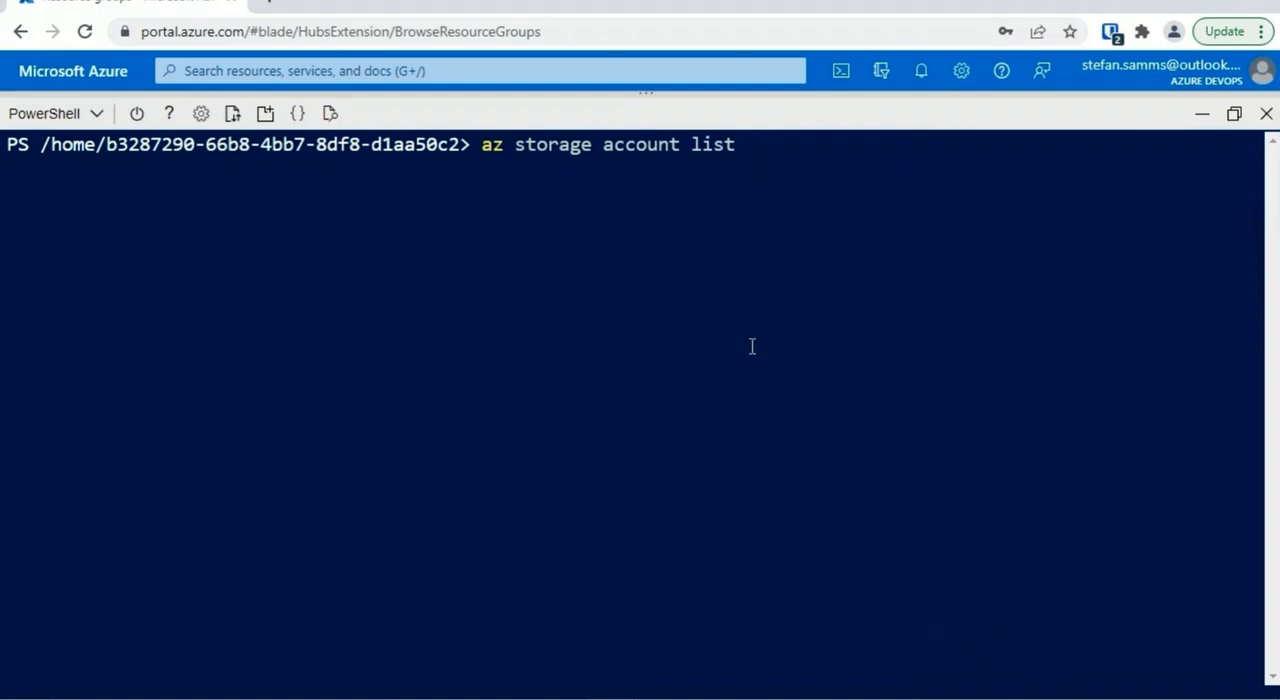
pyautogui.press('Return')
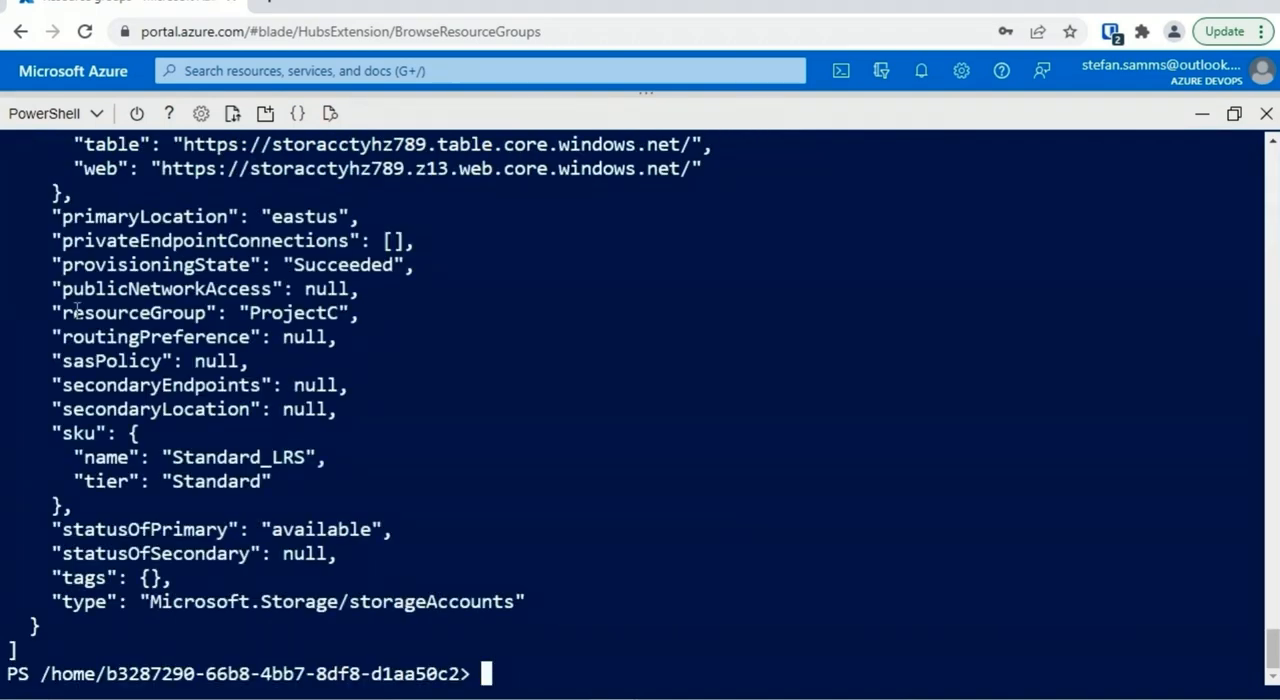
pyautogui.moveTo(66, 312); pyautogui.dragTo(208, 313)
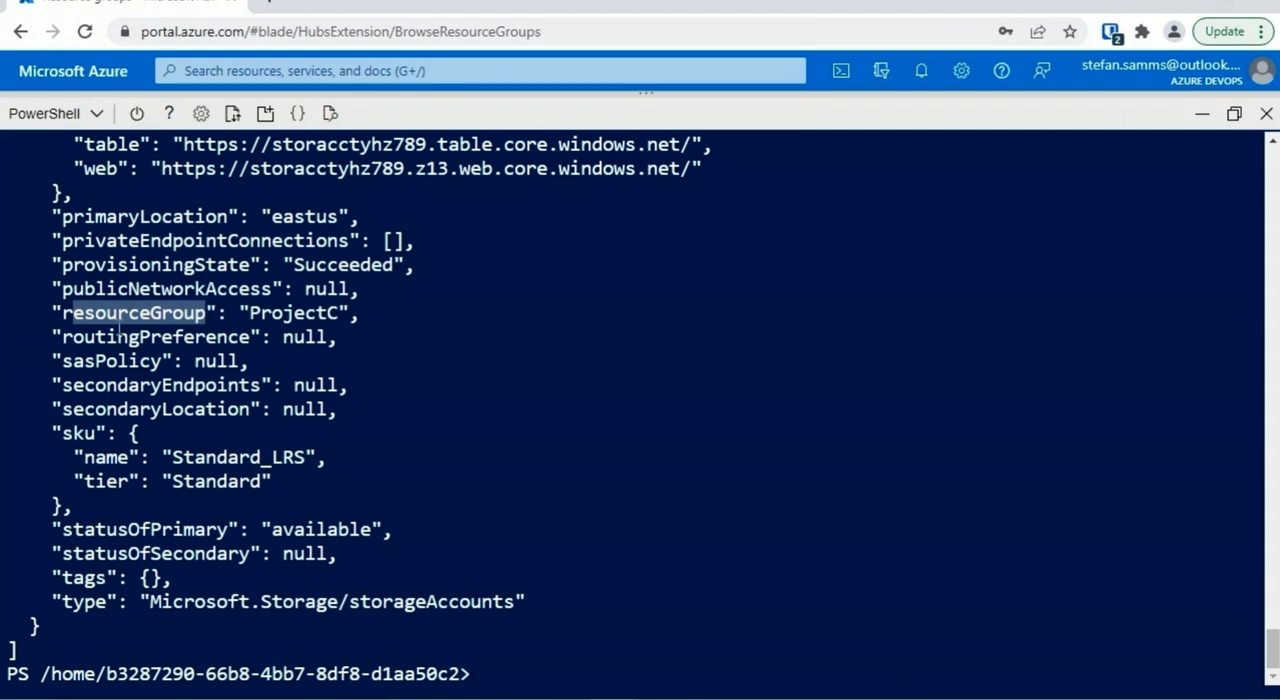
pyautogui.click(318, 315)
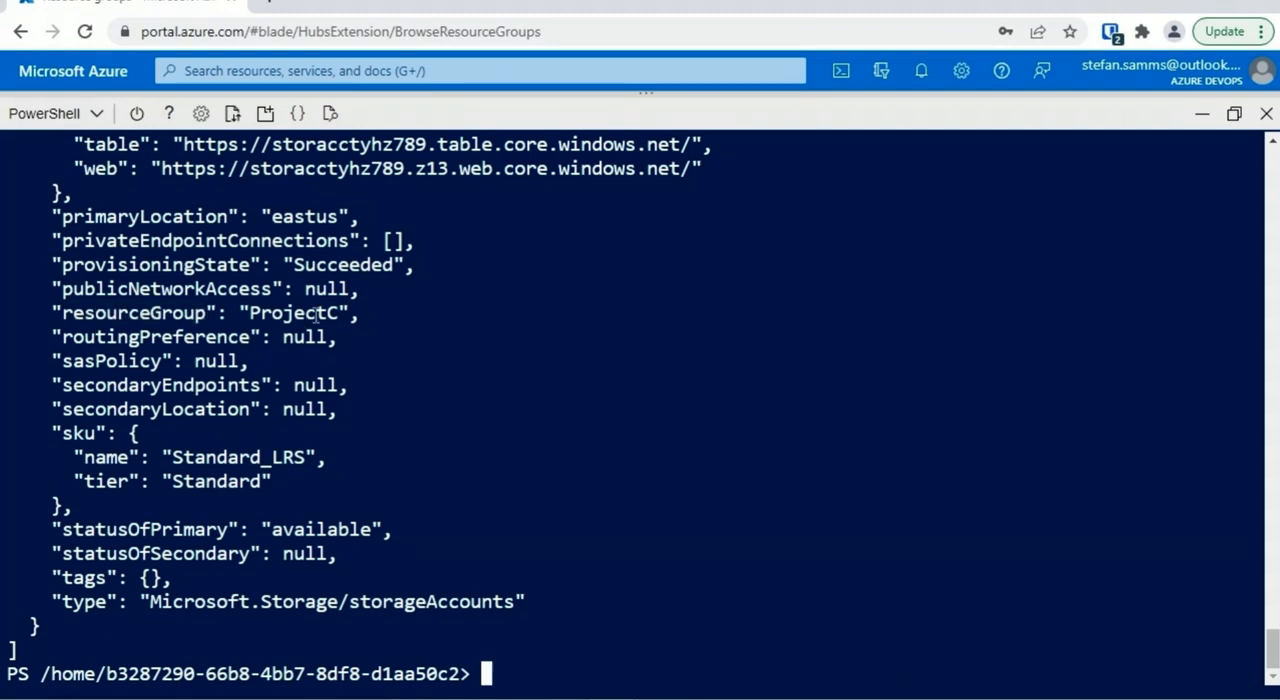
# Clear the terminal and query account names with their resource groups using az storage account list --query [].'[name,resourceGroup]'
pyautogui.write('cls')
pyautogui.press('Return')
pyautogui.write('az storage account list --query [].name')
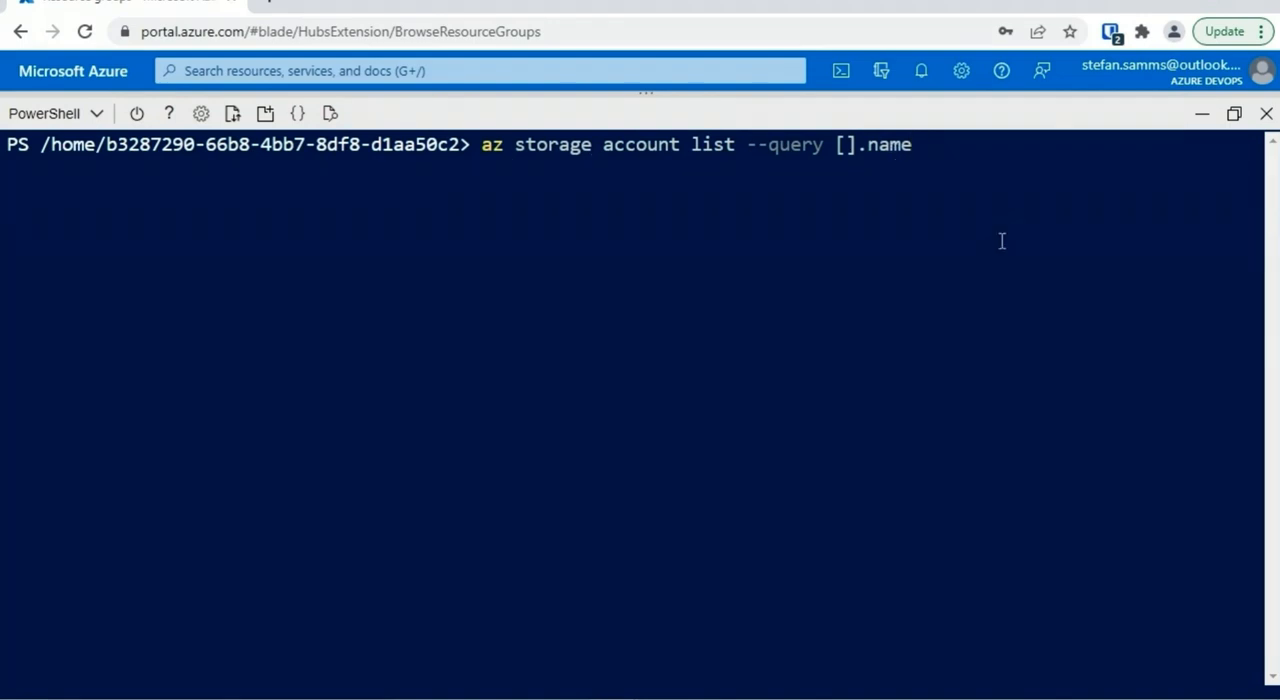
pyautogui.press('Left')
pyautogui.press('Left')
pyautogui.press('Left')
pyautogui.press('Left')
pyautogui.write("'[")
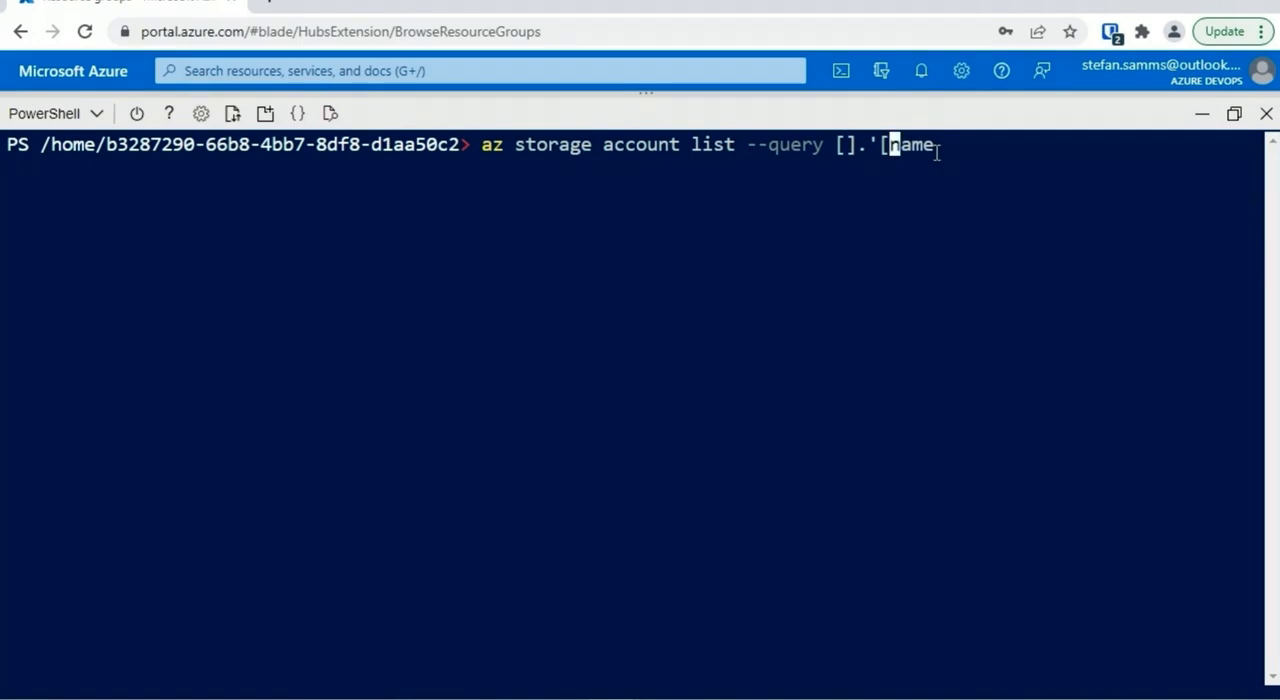
pyautogui.press('Right')
pyautogui.press('Right')
pyautogui.press('Right')
pyautogui.write(',resourceGroup')
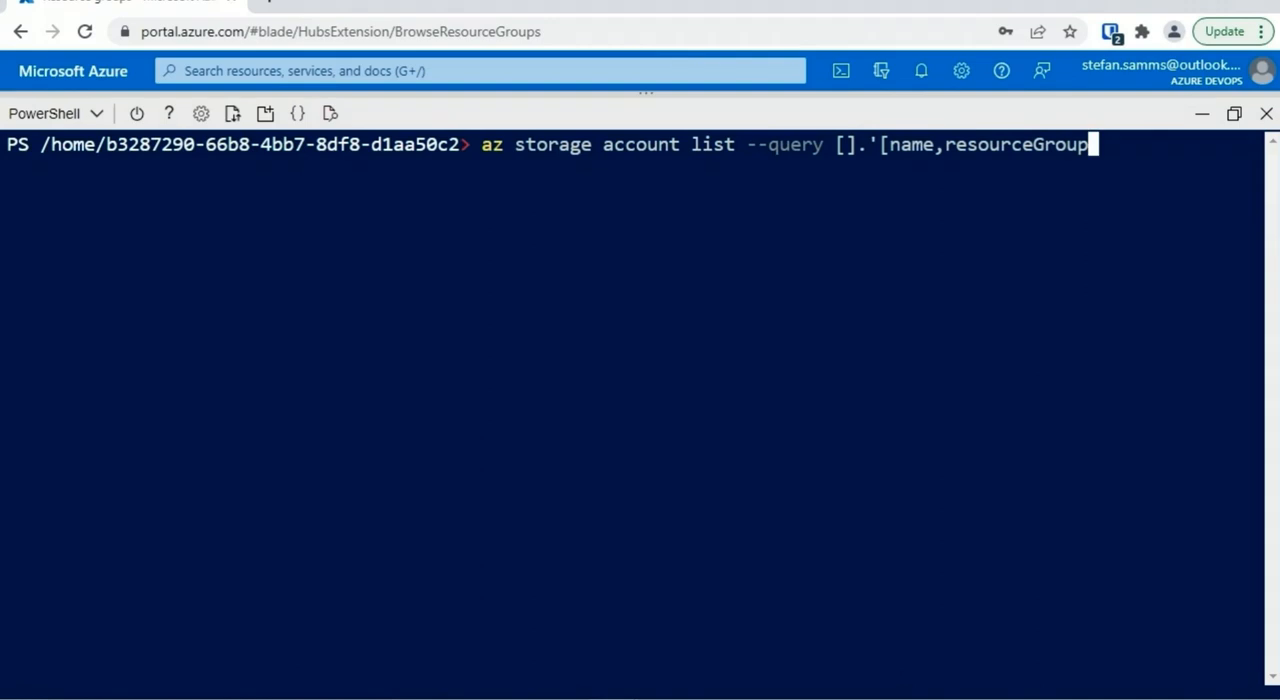
pyautogui.write("]'")
pyautogui.press('Return')
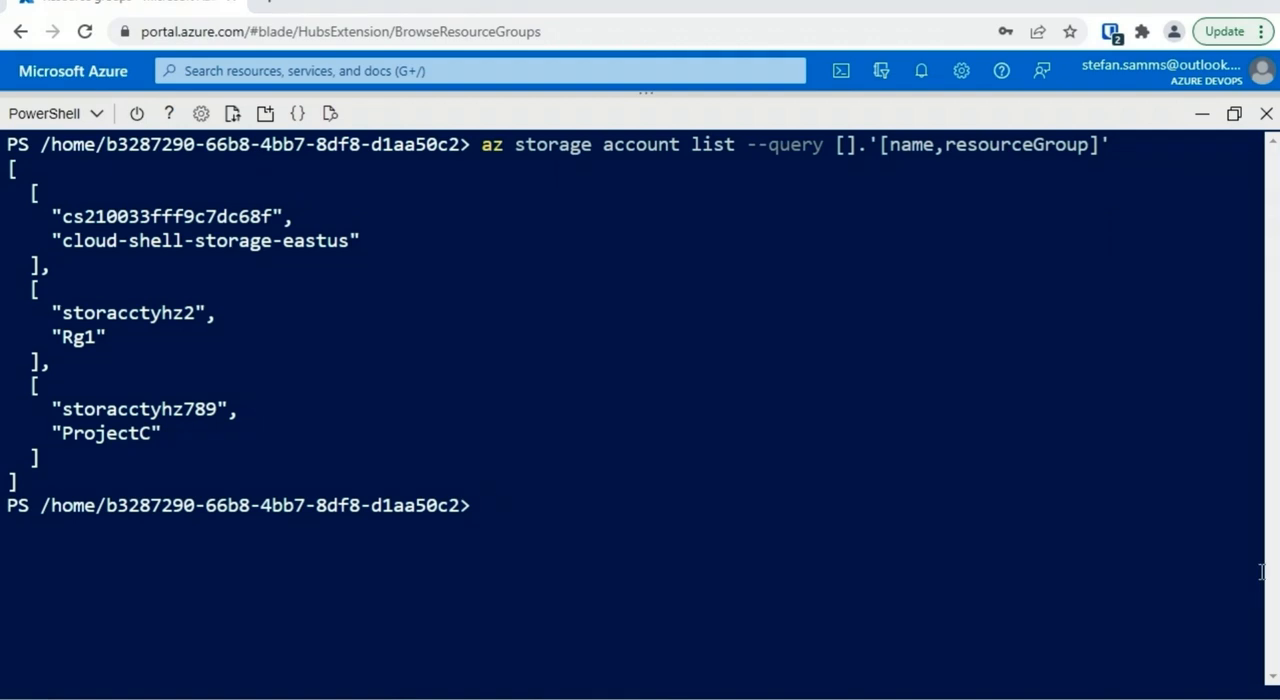
# Clear the terminal, run az resource list -g ProjectC, and locate the name property in the JSON output
pyautogui.write('cls')
pyautogui.press('Return')
pyautogui.write('az')
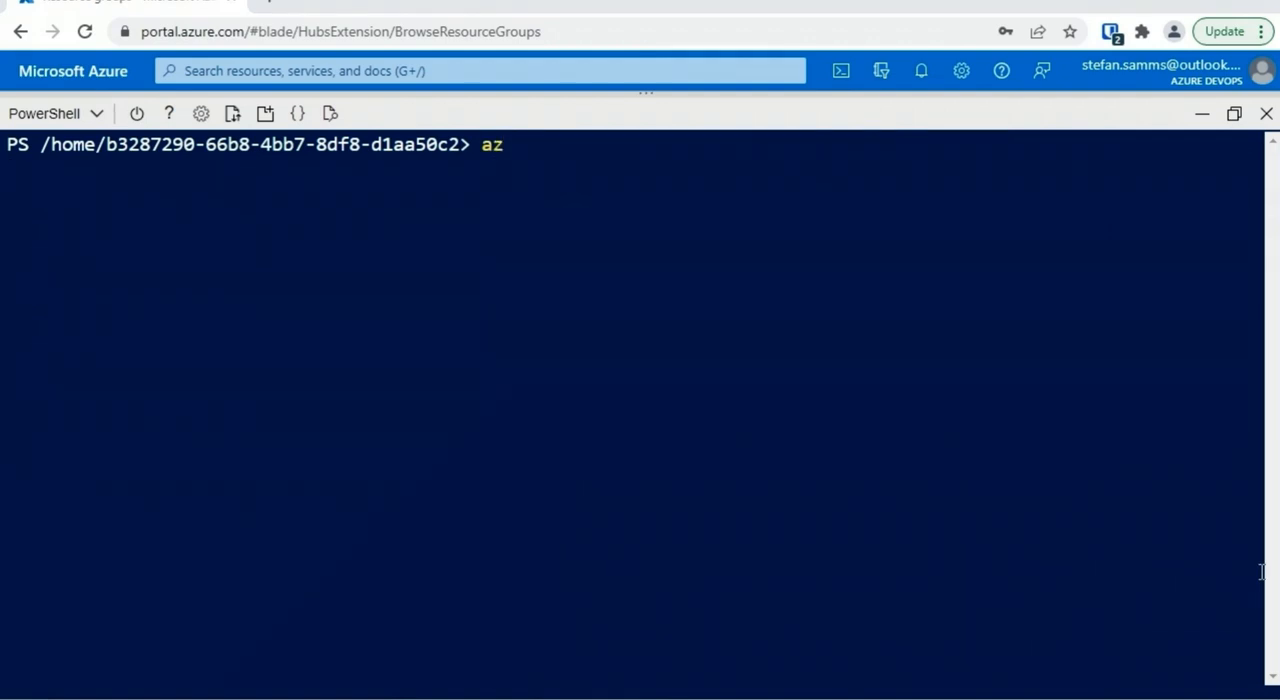
pyautogui.write(' resource list ')
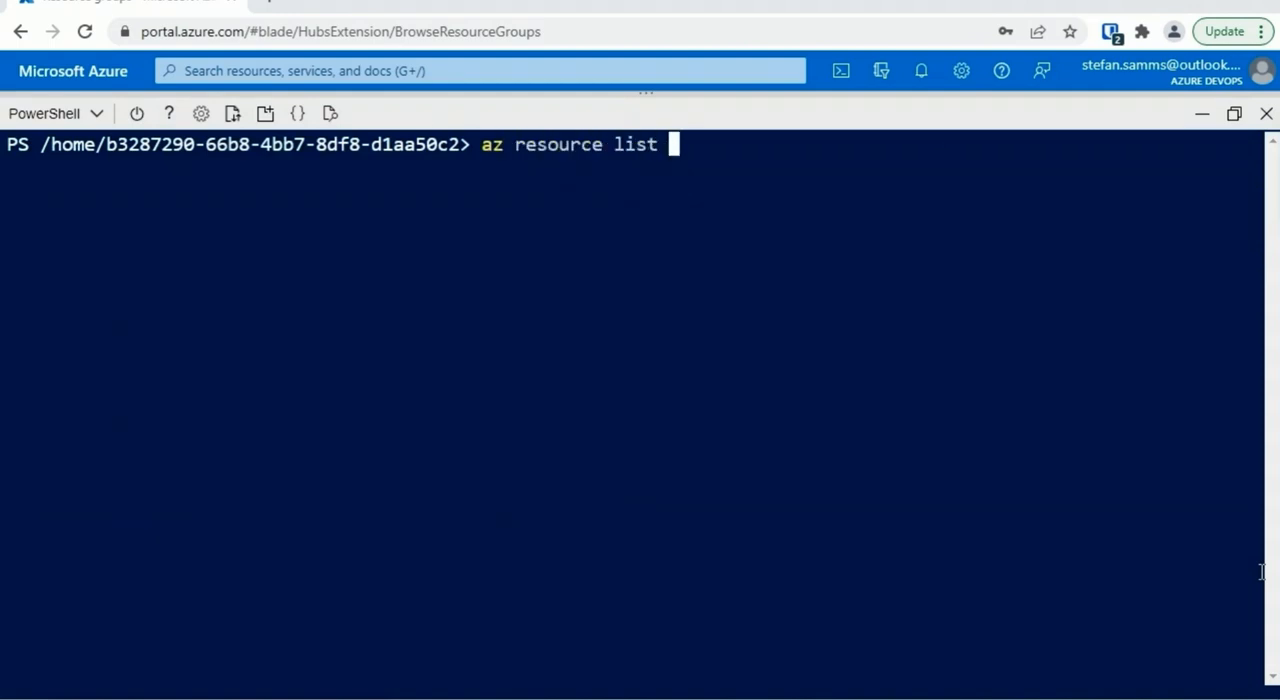
pyautogui.write('-g Project')
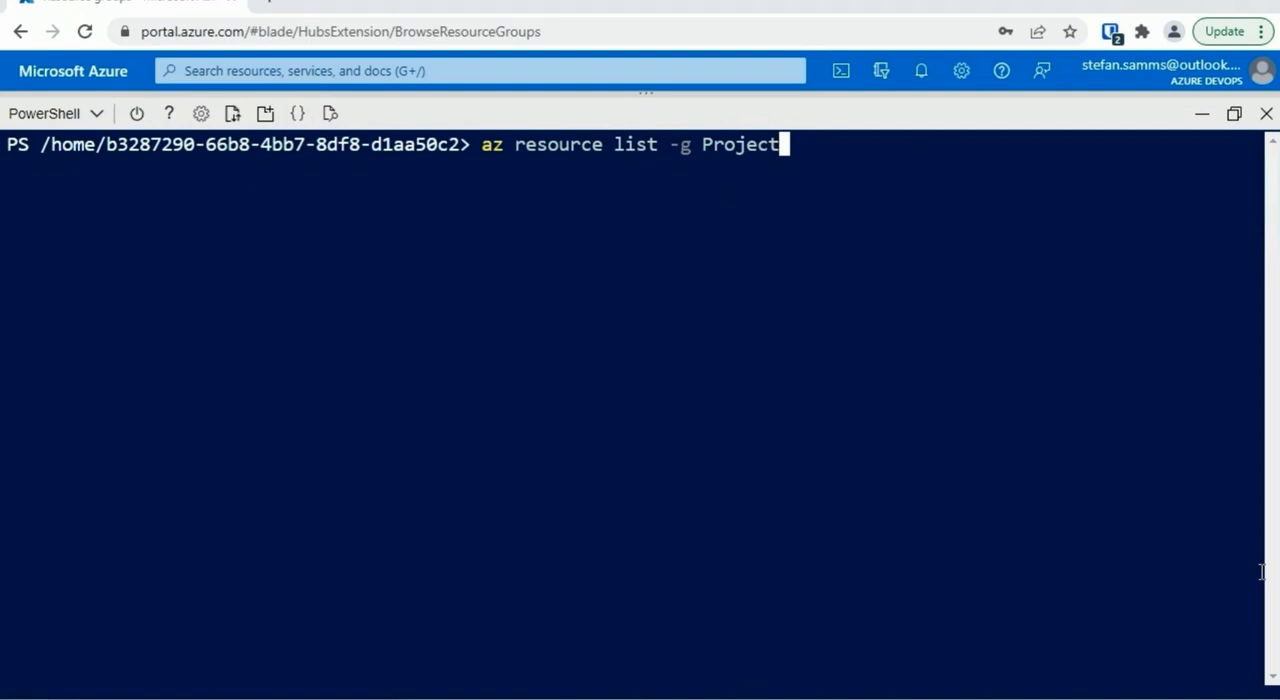
pyautogui.write('C')
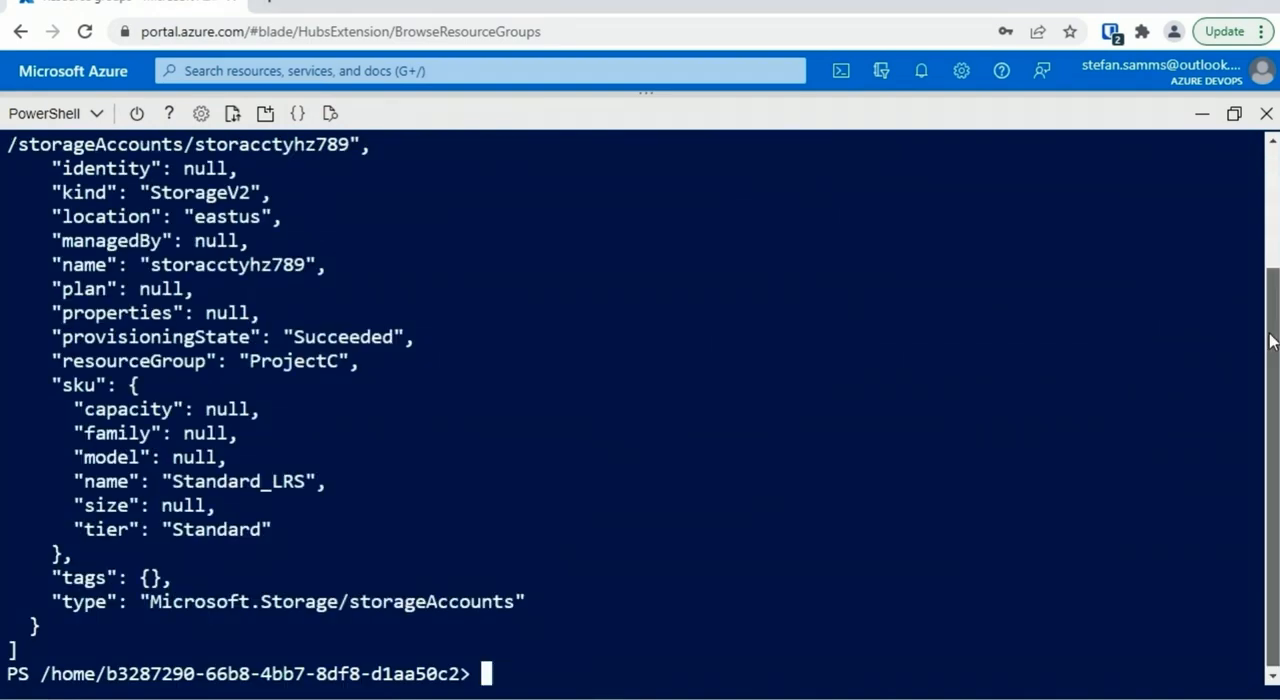
pyautogui.scroll(3, 1157, 320)
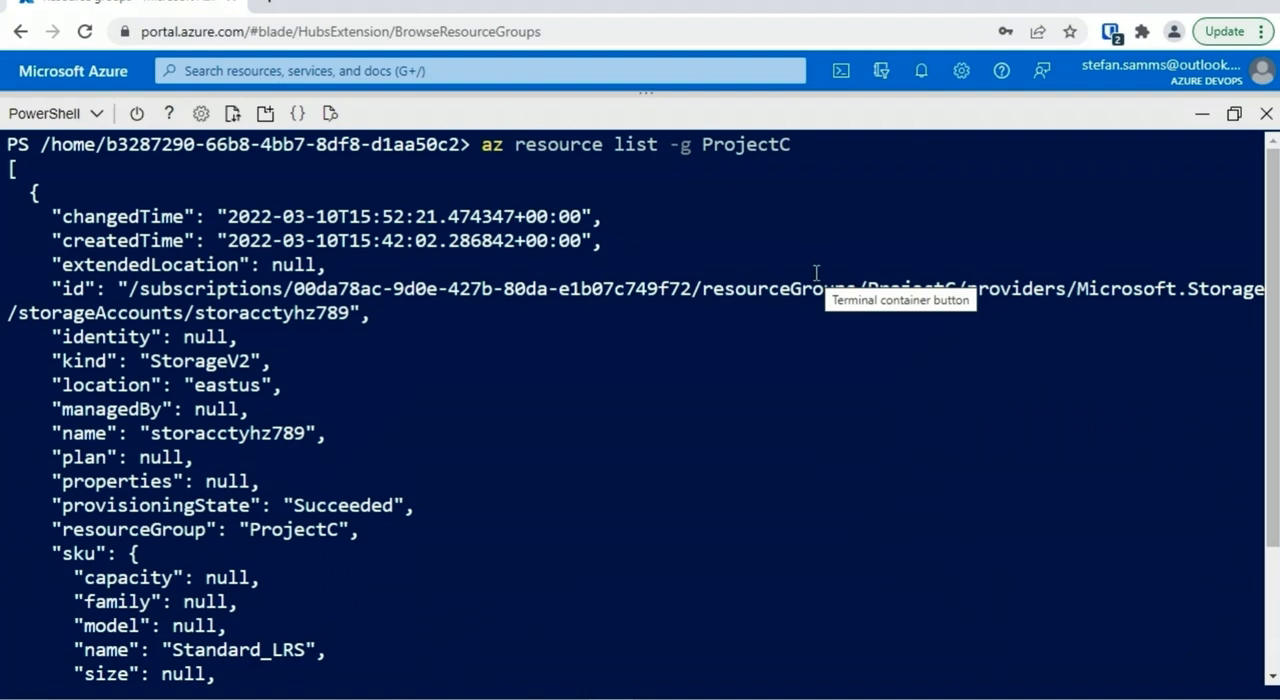
pyautogui.moveTo(107, 434); pyautogui.dragTo(66, 434)
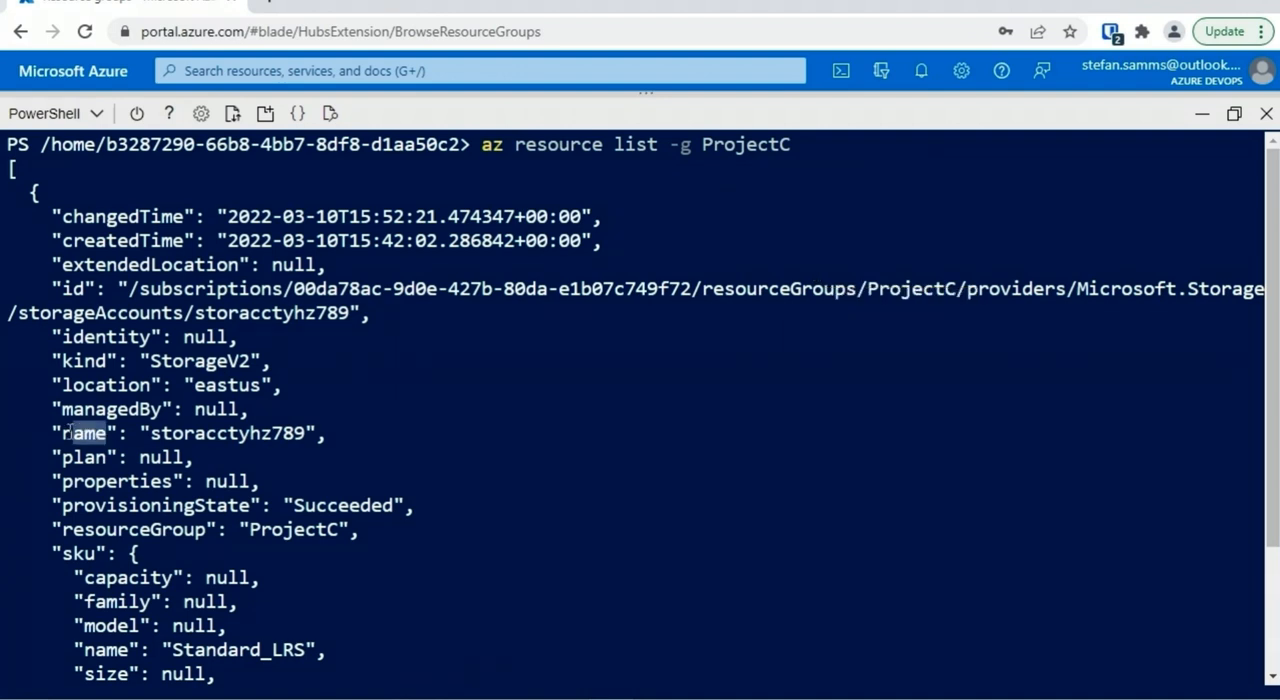
# Clear the terminal and list only ProjectC's resource names with az resource list -g ProjectC --query [].name
pyautogui.write('cls')
pyautogui.press('Return')
pyautogui.press('Up')
pyautogui.press('Up')
pyautogui.press('Up')
pyautogui.press('Down')
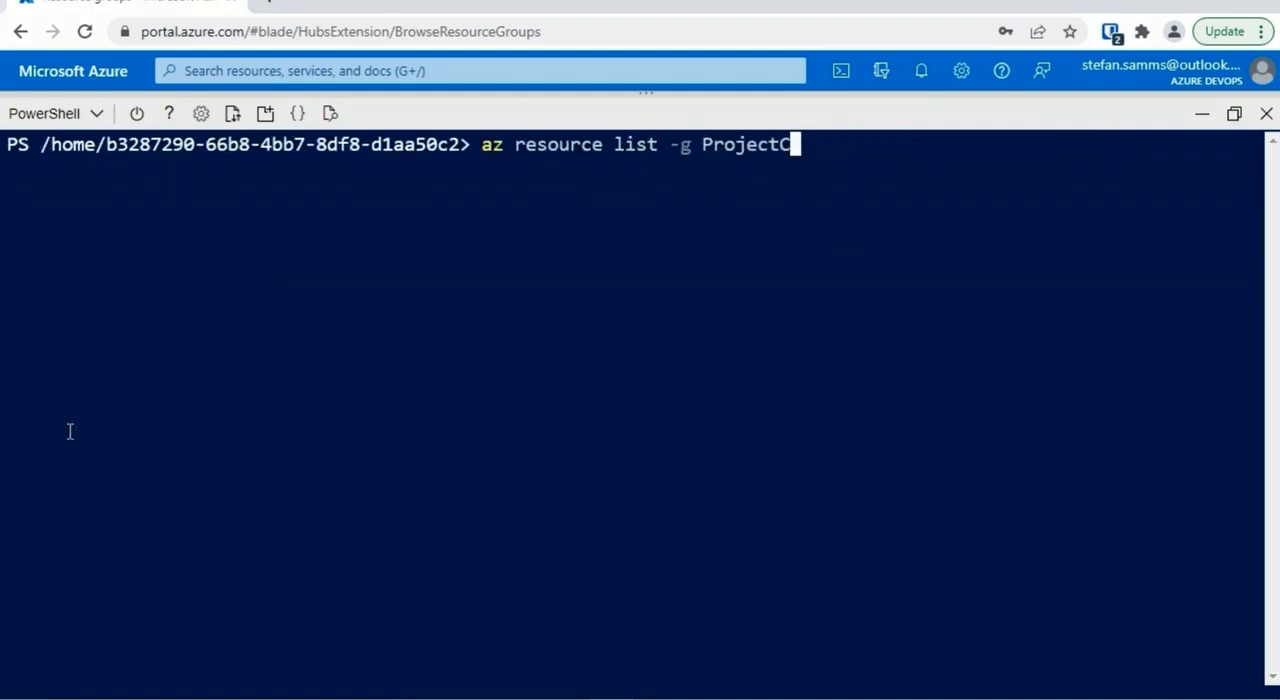
pyautogui.press('Up')
pyautogui.press('Down')
pyautogui.write('--quer')
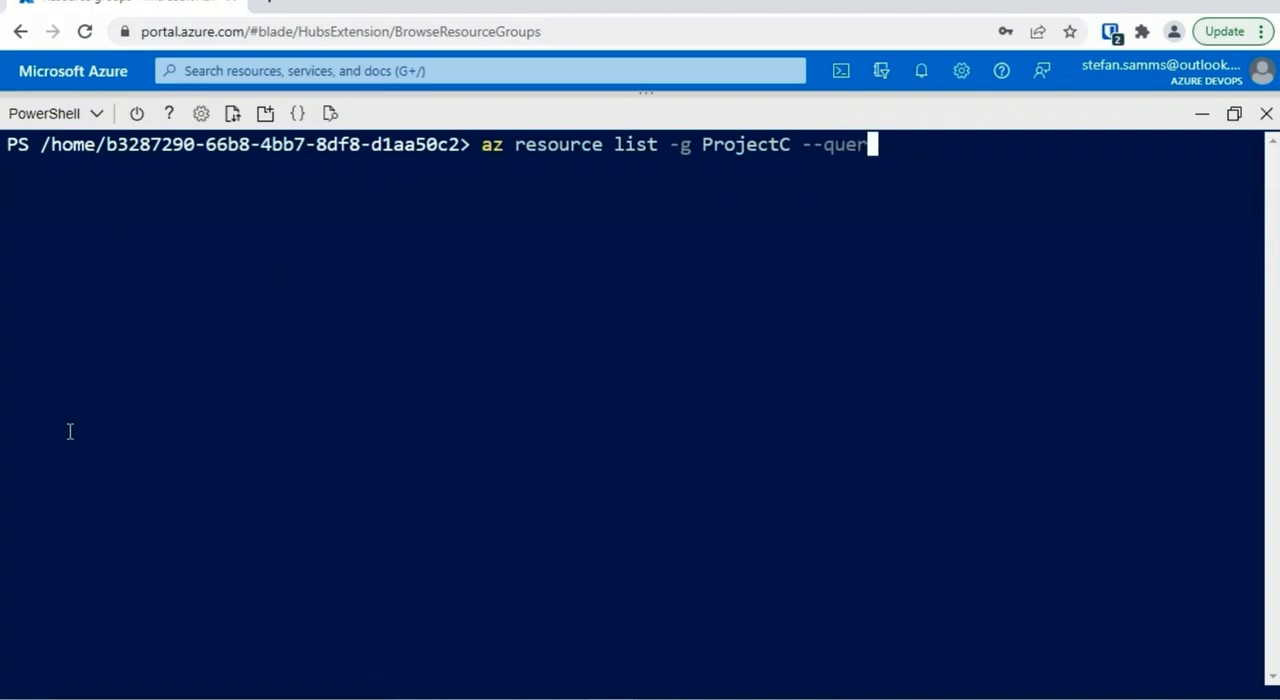
pyautogui.write('y [].name')
pyautogui.press('Return')
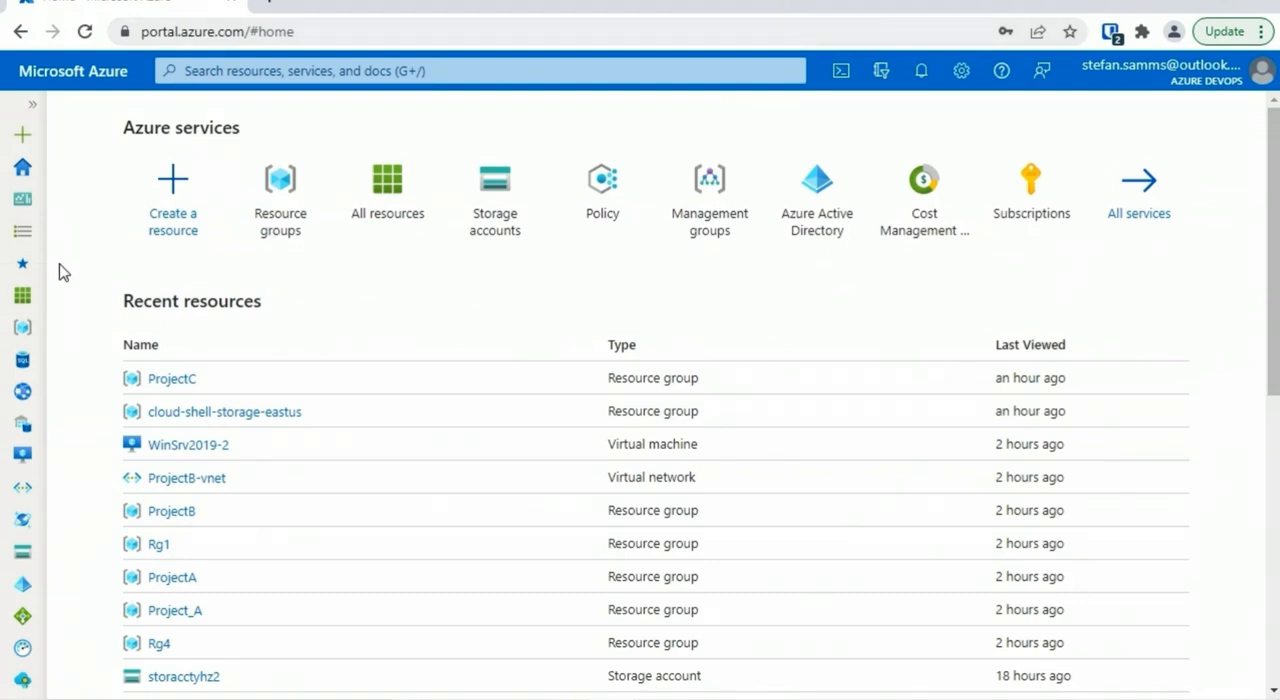
# Open the Rg1 resource group from the resource groups list and review its resources and management options
pyautogui.click(32, 105)
pyautogui.click(85, 328)
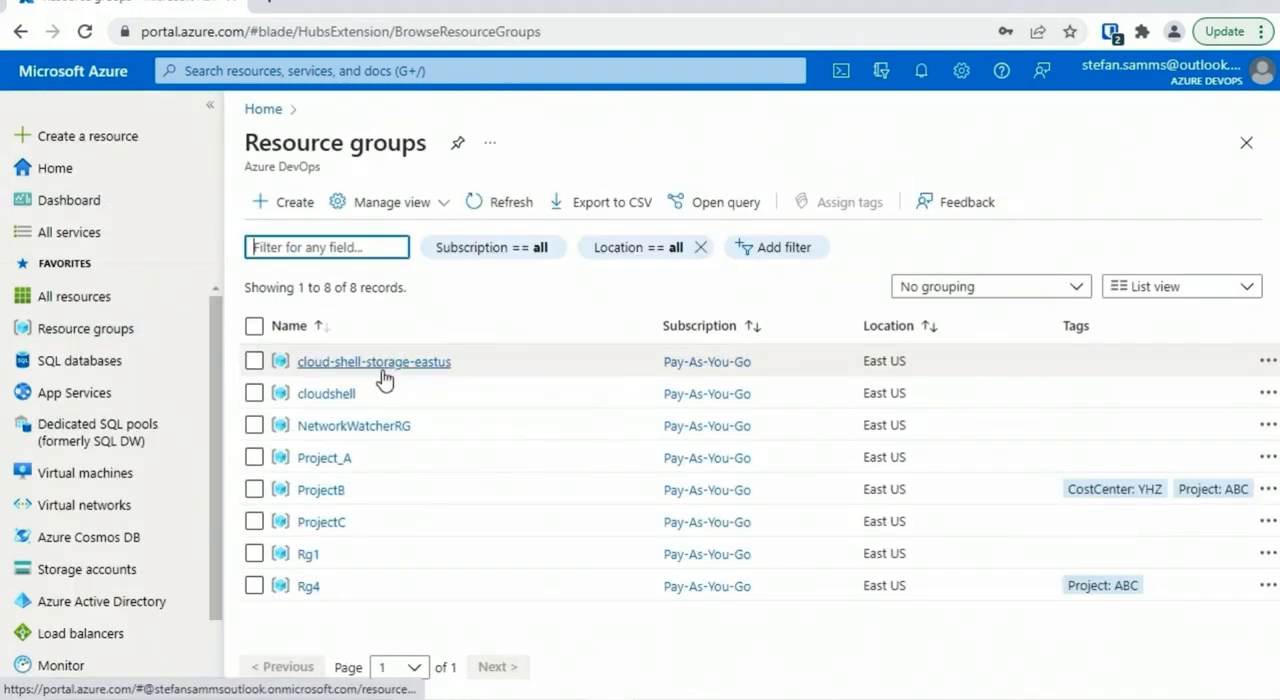
pyautogui.click(311, 558)
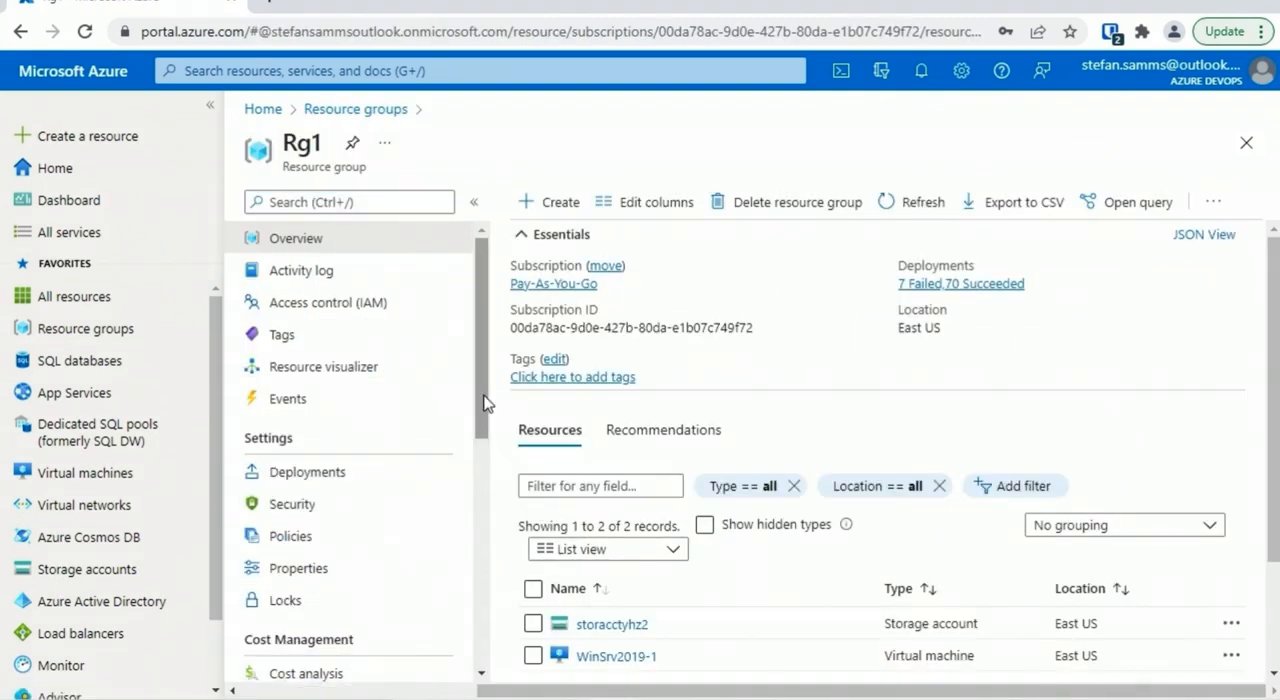
pyautogui.scroll(-3, 1277, 345)
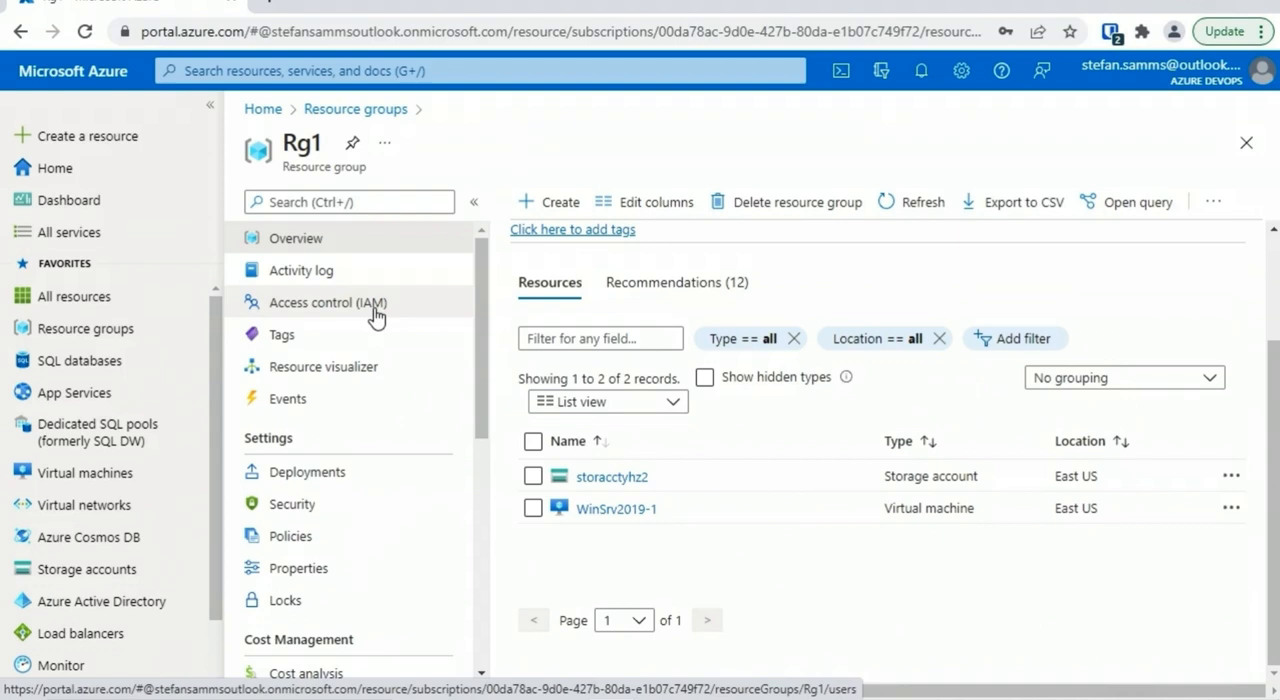
pyautogui.scroll(-3, 375, 316)
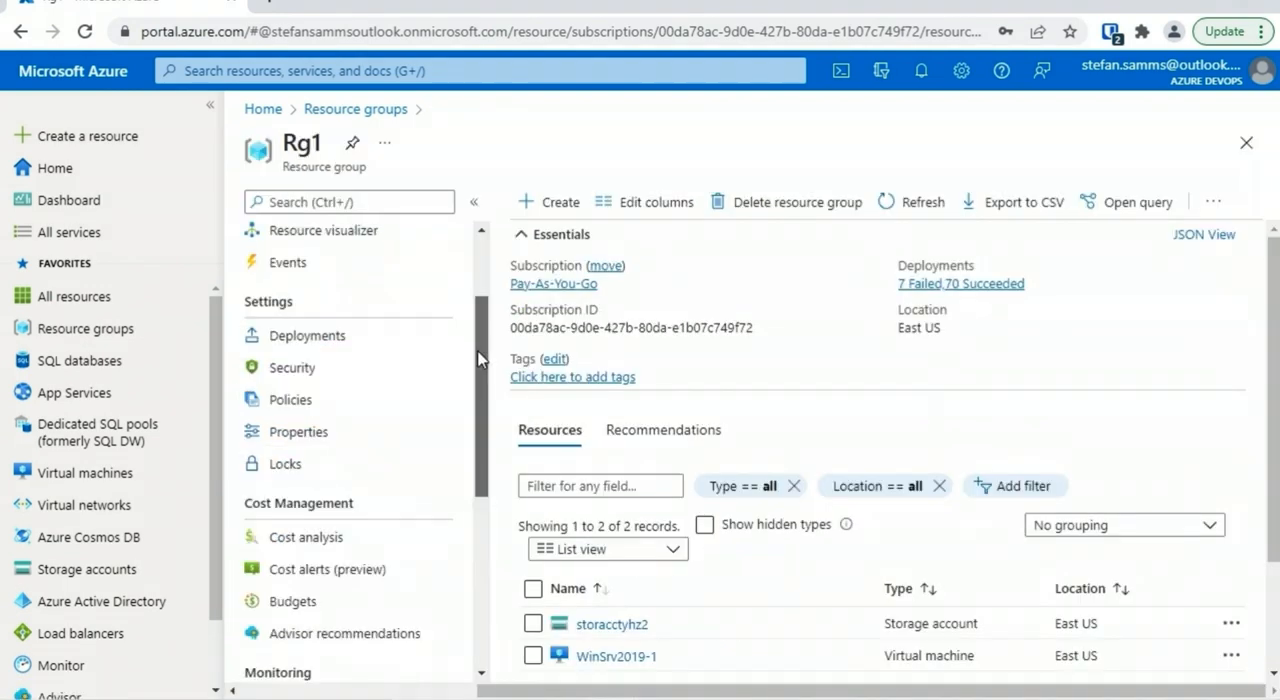
pyautogui.scroll(-3, 320, 400)
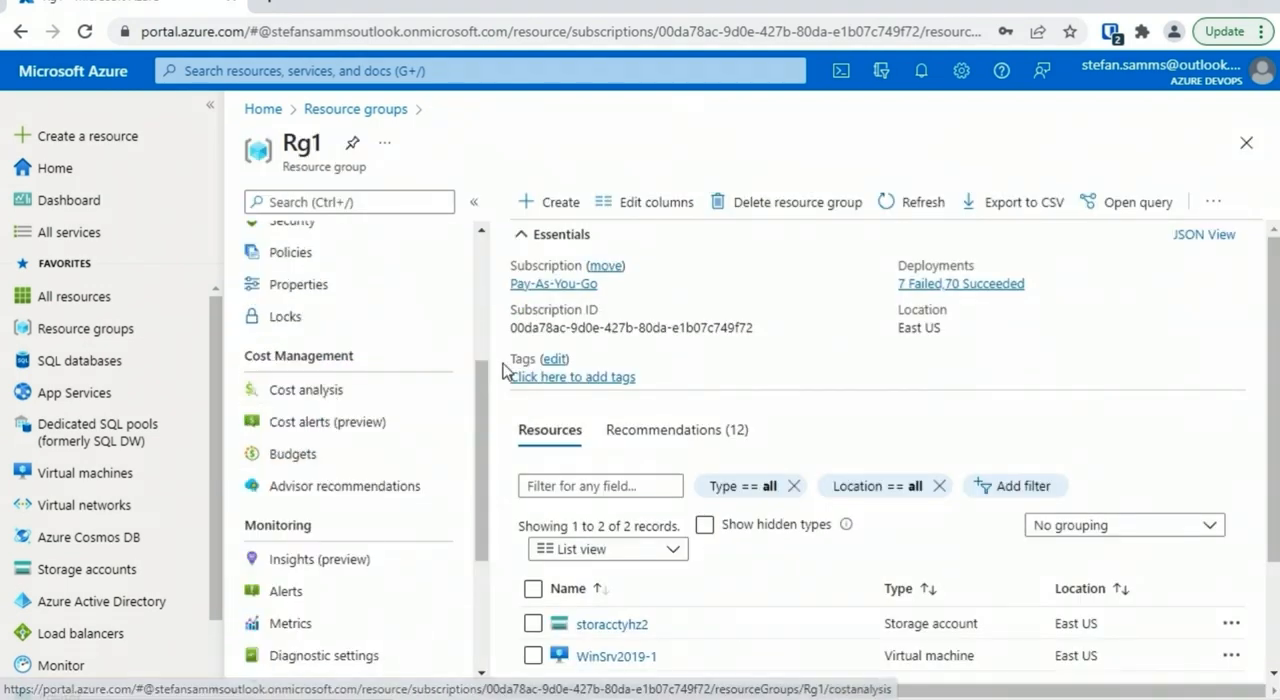
# Return to the resource groups list and open a maximized PowerShell Cloud Shell with a cleared terminal
pyautogui.click(210, 105)
pyautogui.click(178, 109)
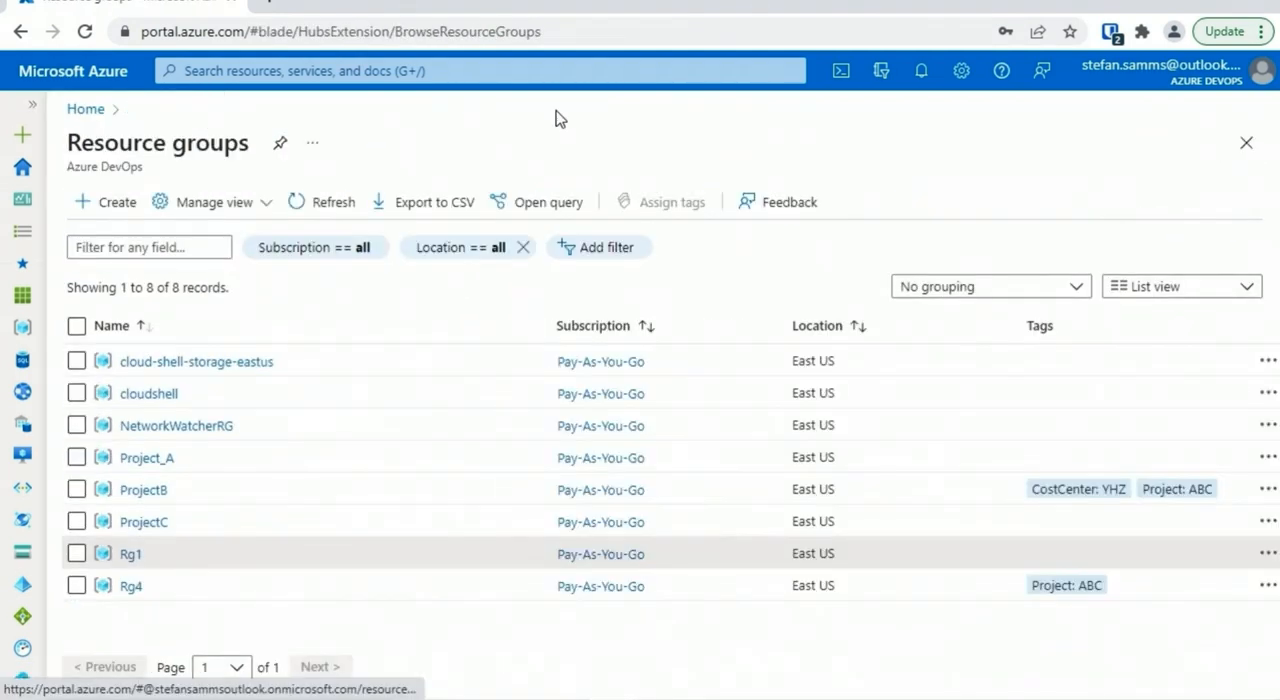
pyautogui.click(840, 71)
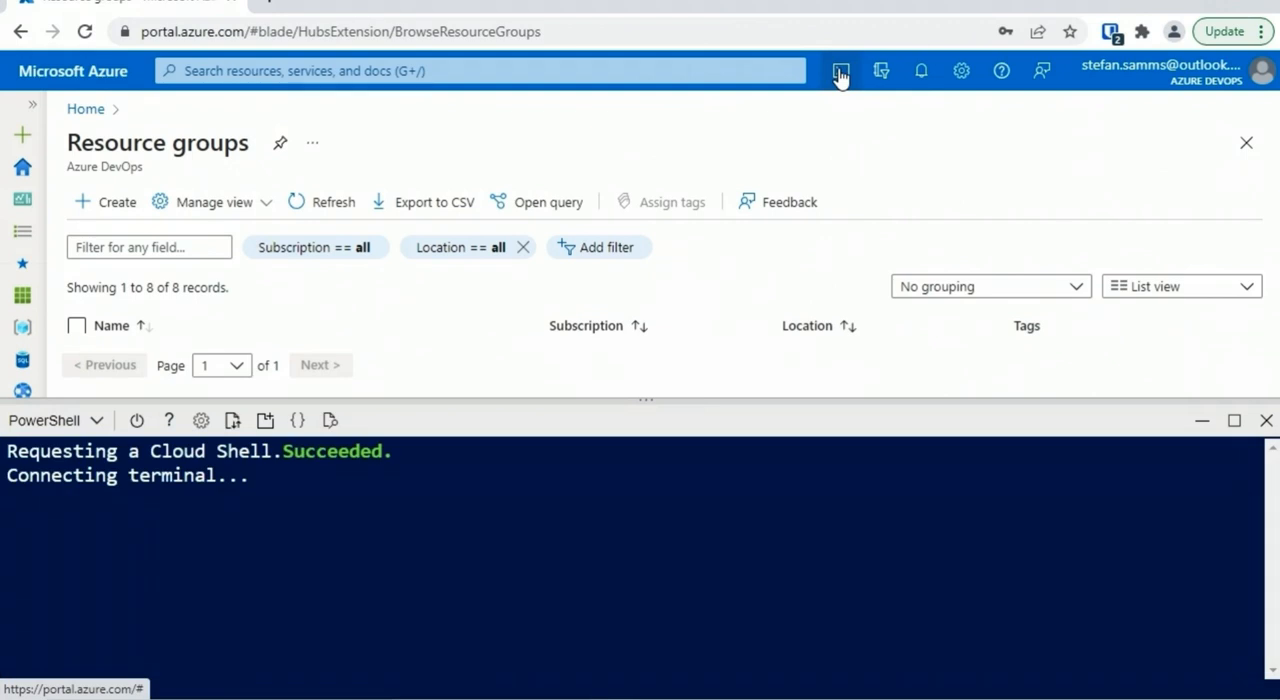
pyautogui.click(1233, 421)
pyautogui.write('ls')
pyautogui.press('Return')
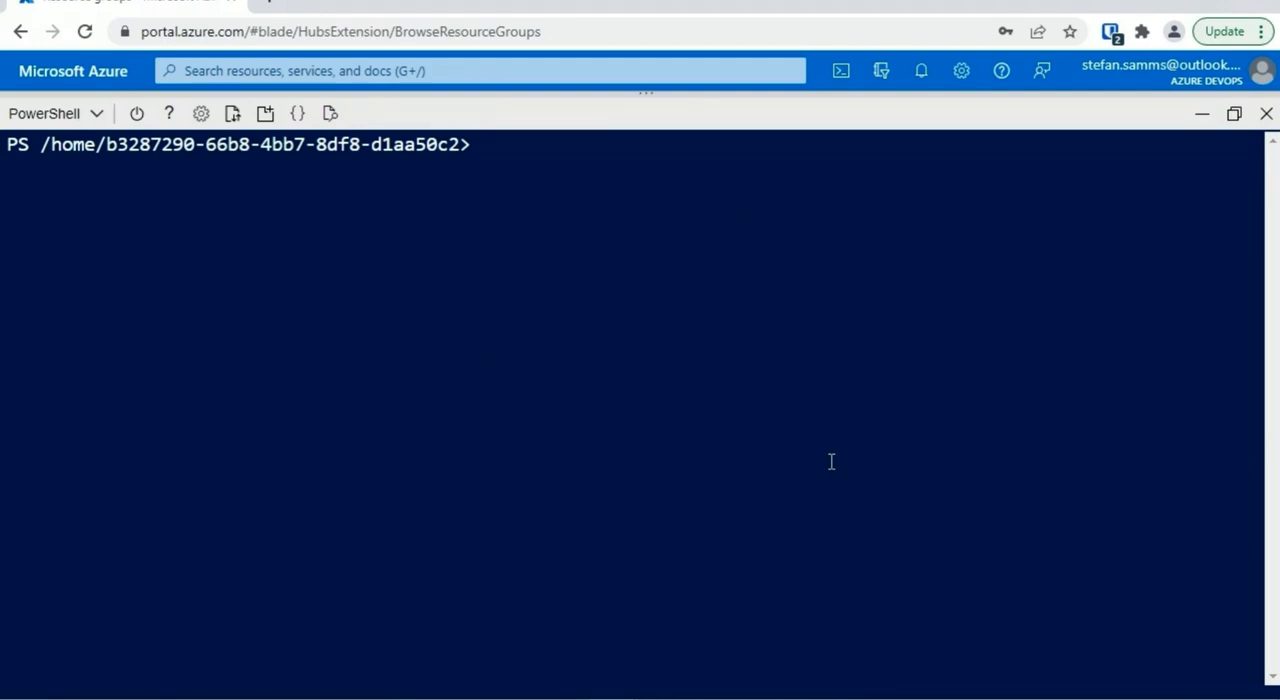
# Run get-command *resourcegroup* and compare the AzureRm aliases with the Az cmdlets
pyautogui.write('get-command *')
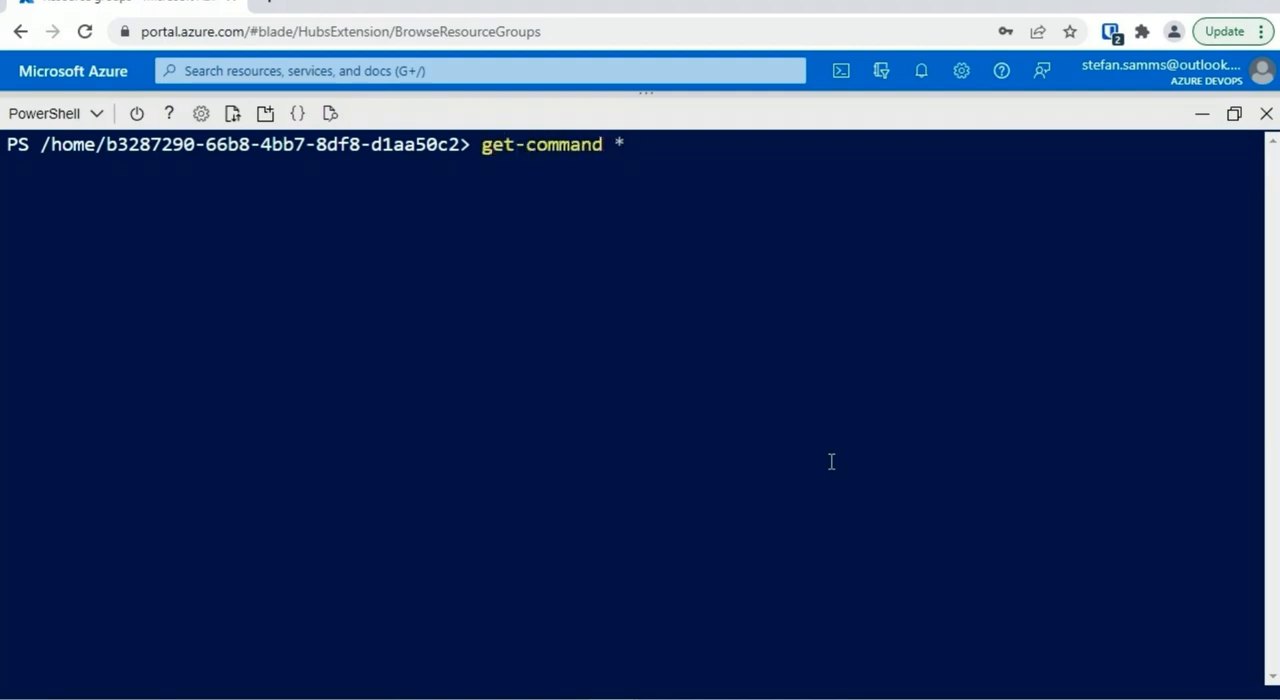
pyautogui.write('resourcegrou')
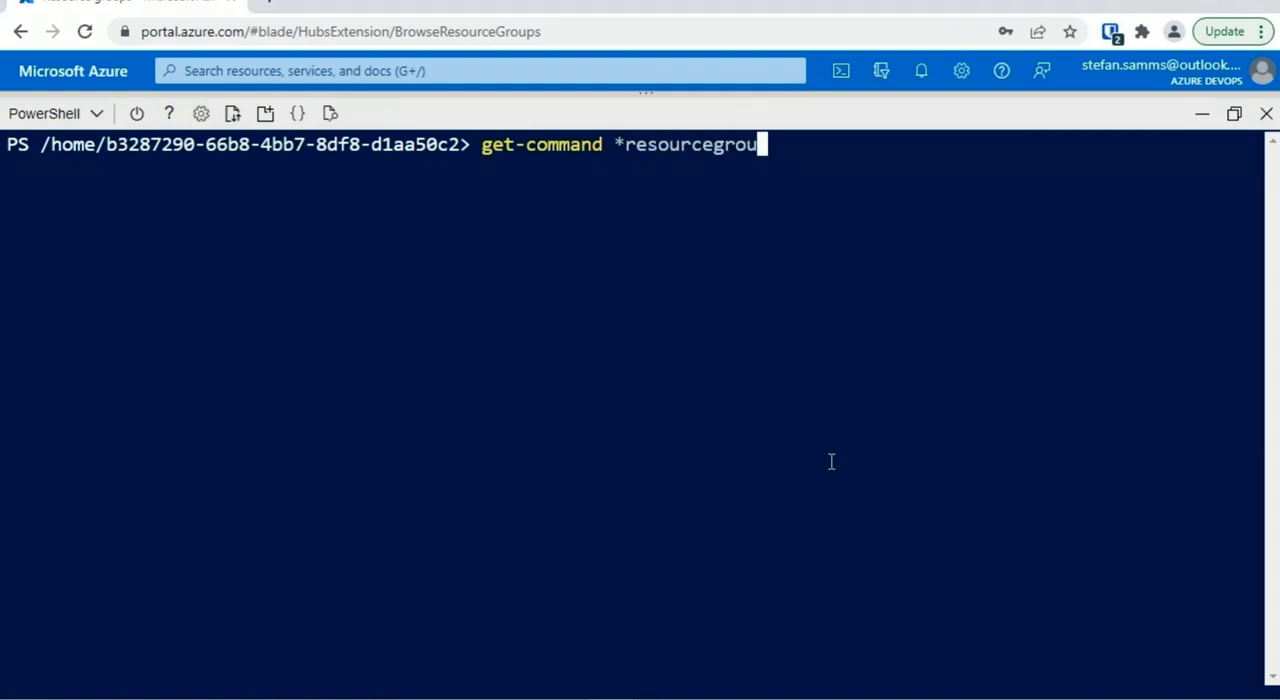
pyautogui.write('p*')
pyautogui.press('Return')
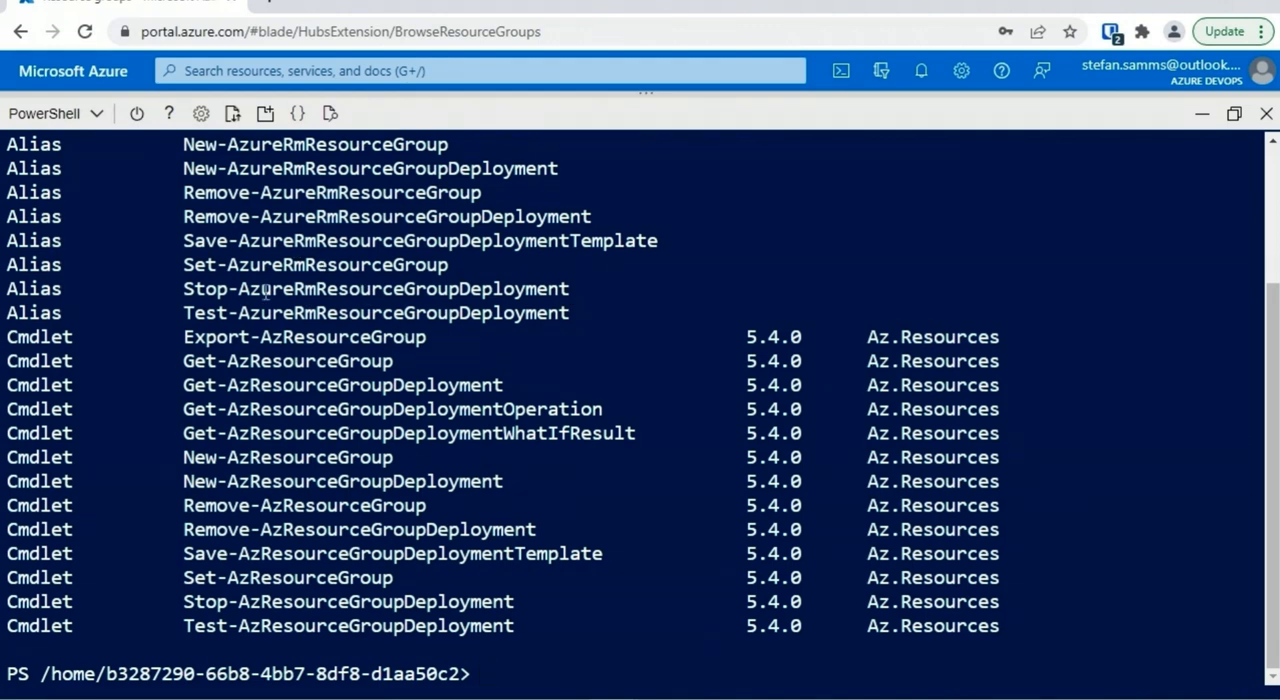
pyautogui.moveTo(239, 289); pyautogui.dragTo(291, 292)
pyautogui.moveTo(228, 460); pyautogui.dragTo(250, 460)
pyautogui.click(778, 528)
# Clear the terminal and narrow the cmdlet search with get-command *azresourcegroup*
pyautogui.write('cl')
pyautogui.write('s')
pyautogui.press('Return')
pyautogui.press('Up')
pyautogui.press('Up')
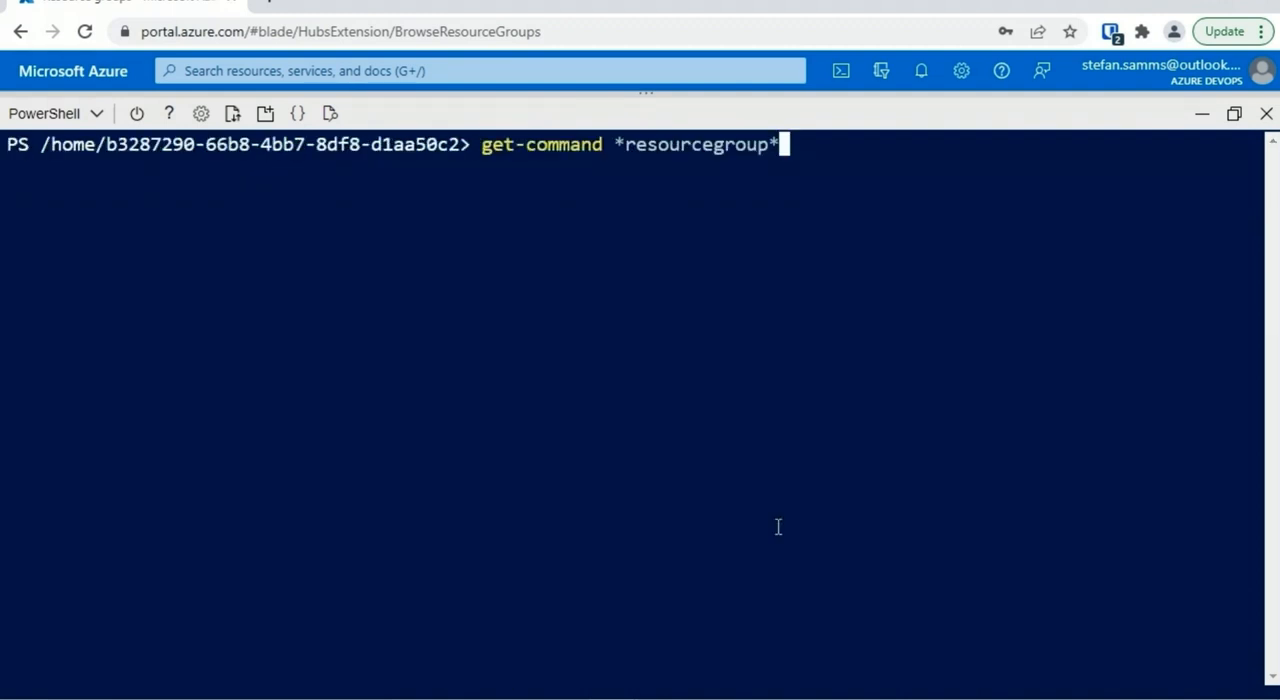
pyautogui.press('Left')
pyautogui.press('Left')
pyautogui.press('Left')
pyautogui.press('Left')
pyautogui.press('Left')
pyautogui.press('Left')
pyautogui.press('Left')
pyautogui.press('Left')
pyautogui.press('Left')
pyautogui.press('Left')
pyautogui.press('Left')
pyautogui.press('Left')
pyautogui.press('Left')
pyautogui.press('Left')
pyautogui.write('az')
pyautogui.press('Return')
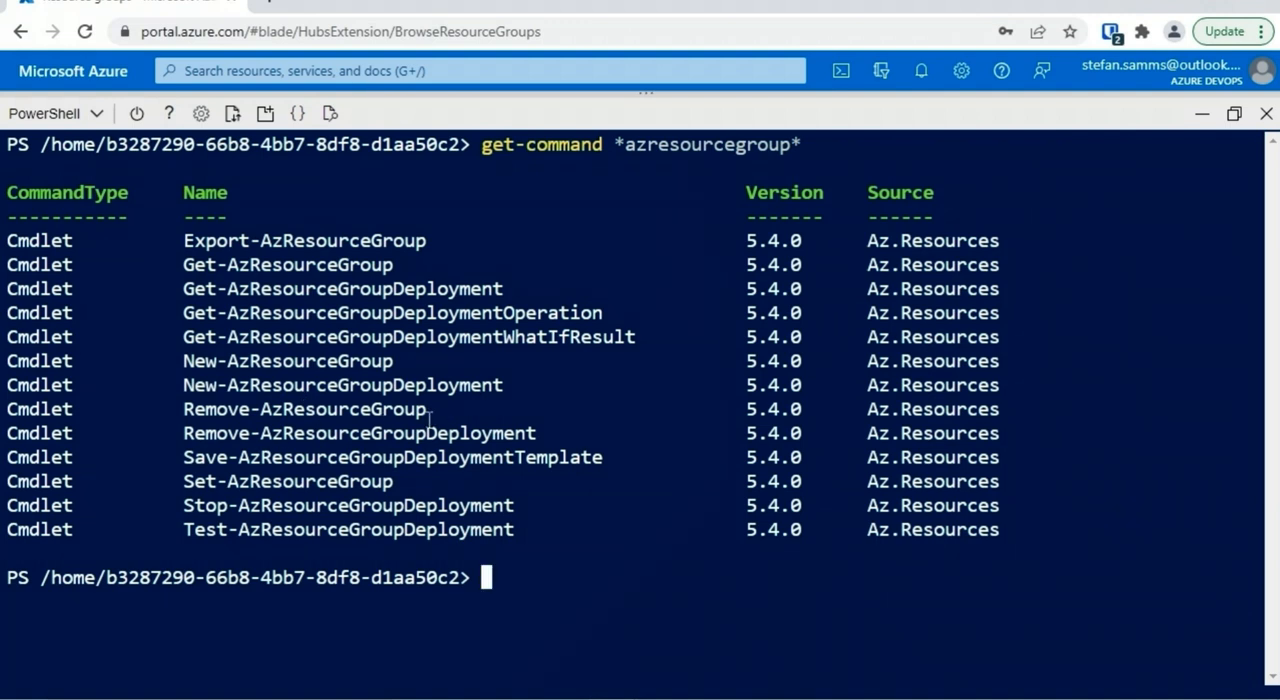
# Clear the terminal, run get-help new-azresourcegroup -detail, and review the examples and parameter descriptions
pyautogui.write('cls')
pyautogui.press('Return')
pyautogui.write('get-h')
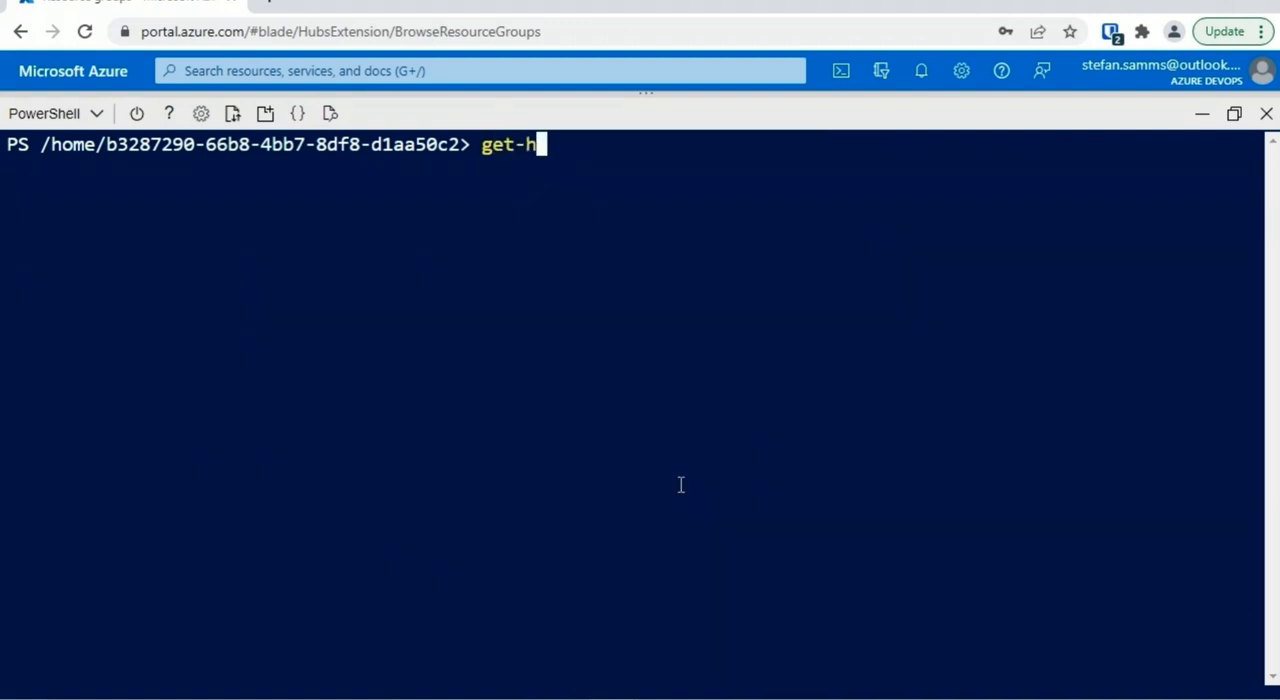
pyautogui.write('elp new')
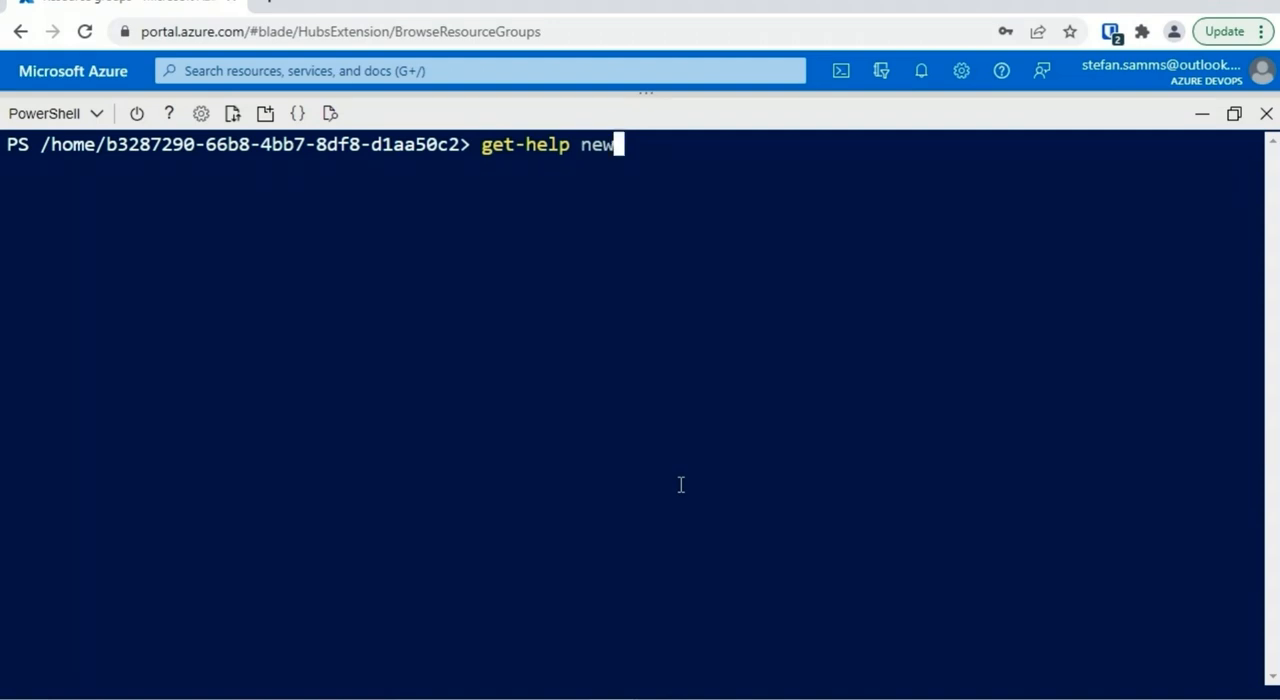
pyautogui.write('-azresourcegroup -d')
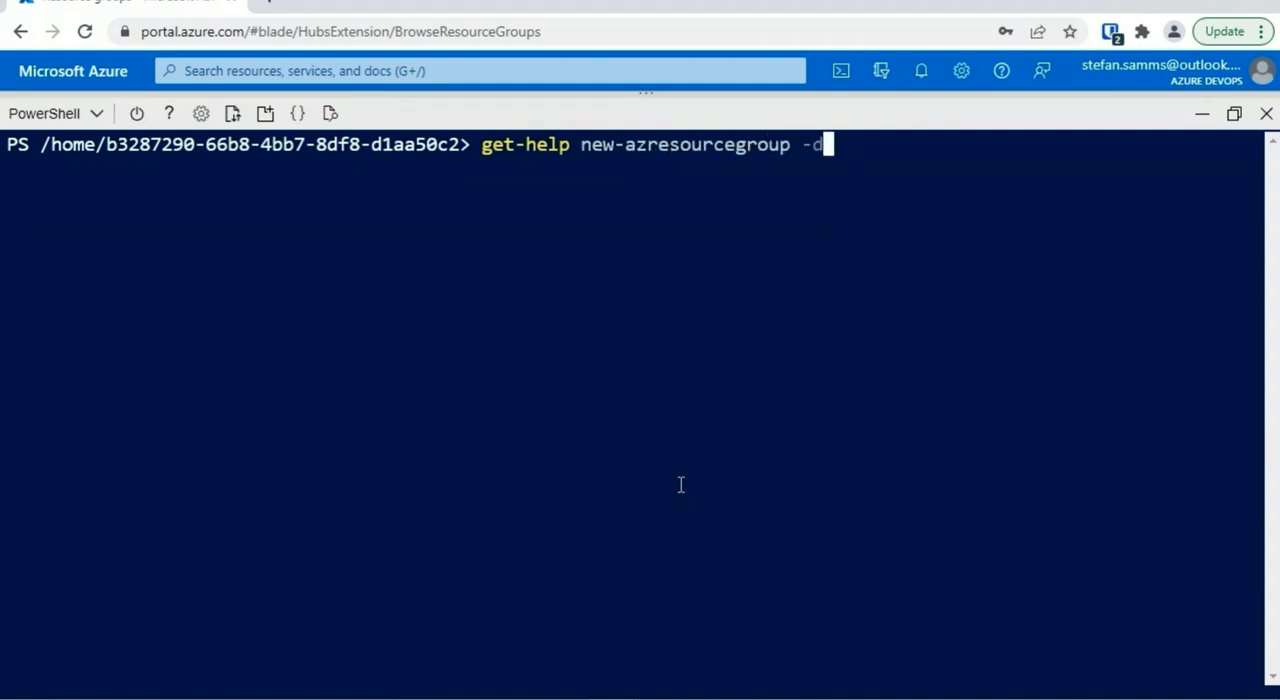
pyautogui.write('etail')
pyautogui.press('Return')
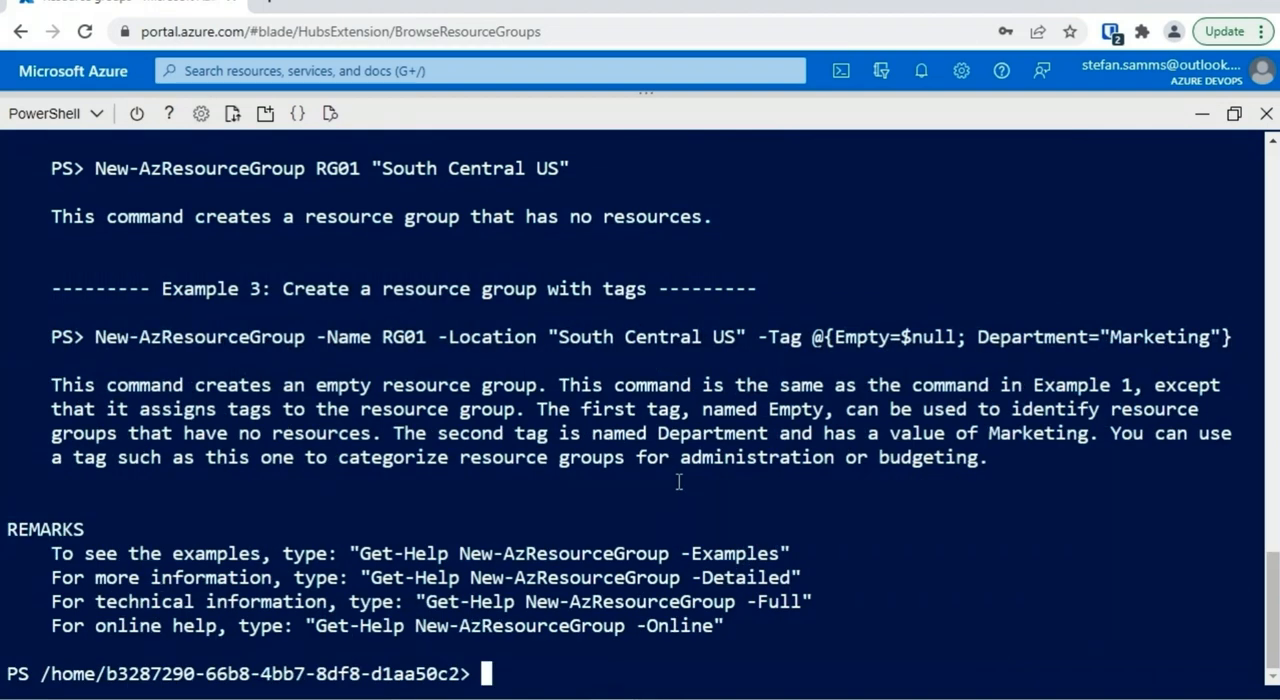
pyautogui.scroll(5, 567, 437)
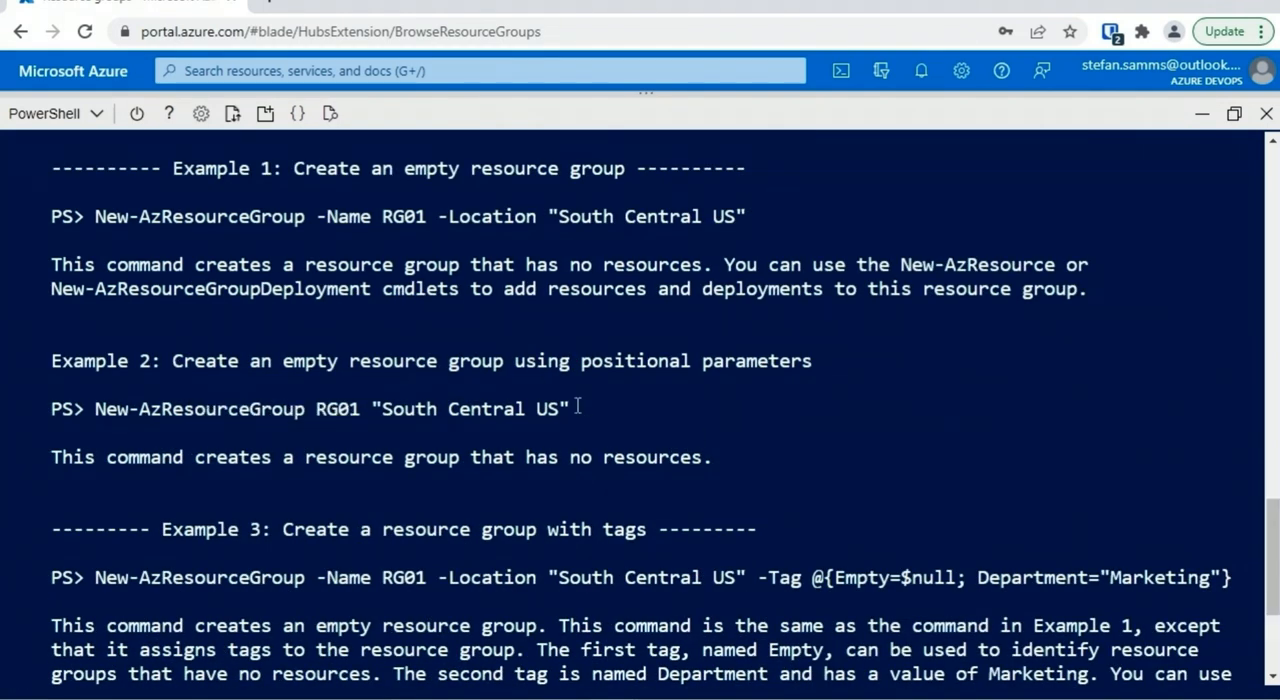
pyautogui.moveTo(1272, 555); pyautogui.dragTo(1276, 457)
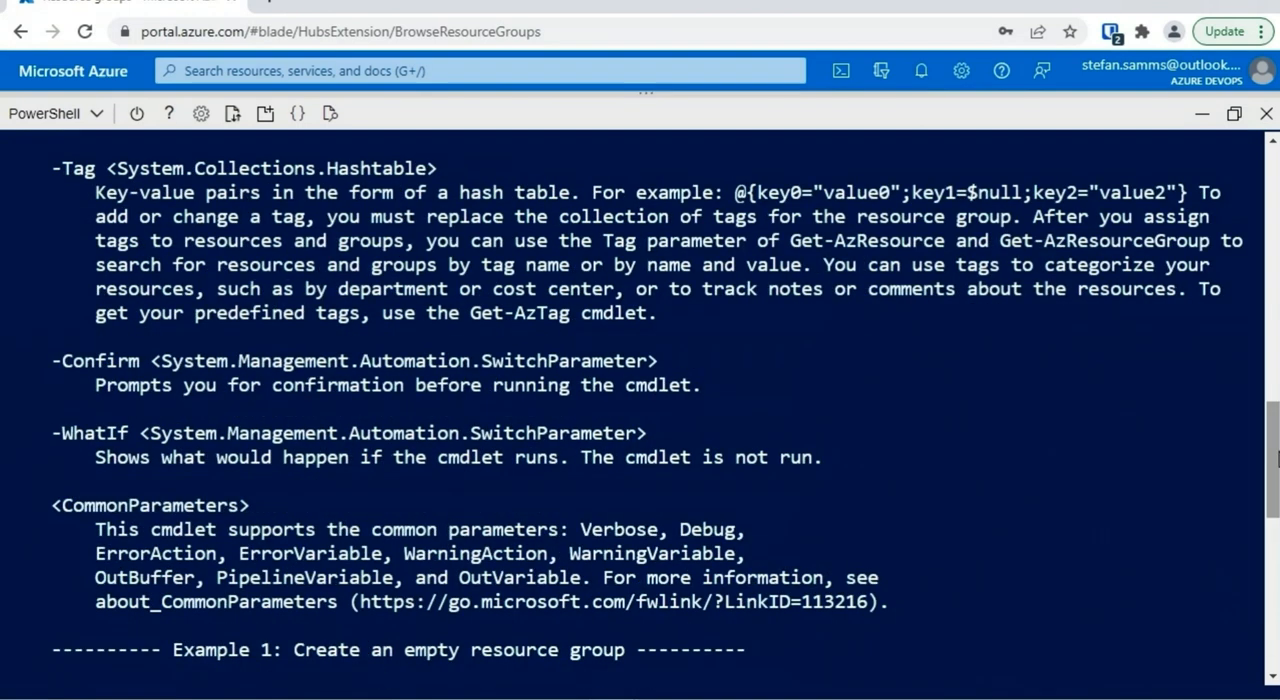
# Clear the terminal and create the resource group ProjectD in eastus with new-azresourcegroup -name ProjectD -location eastus
pyautogui.hotkey('ctrl', 'l')
pyautogui.write('new-azresourcegroup -n')
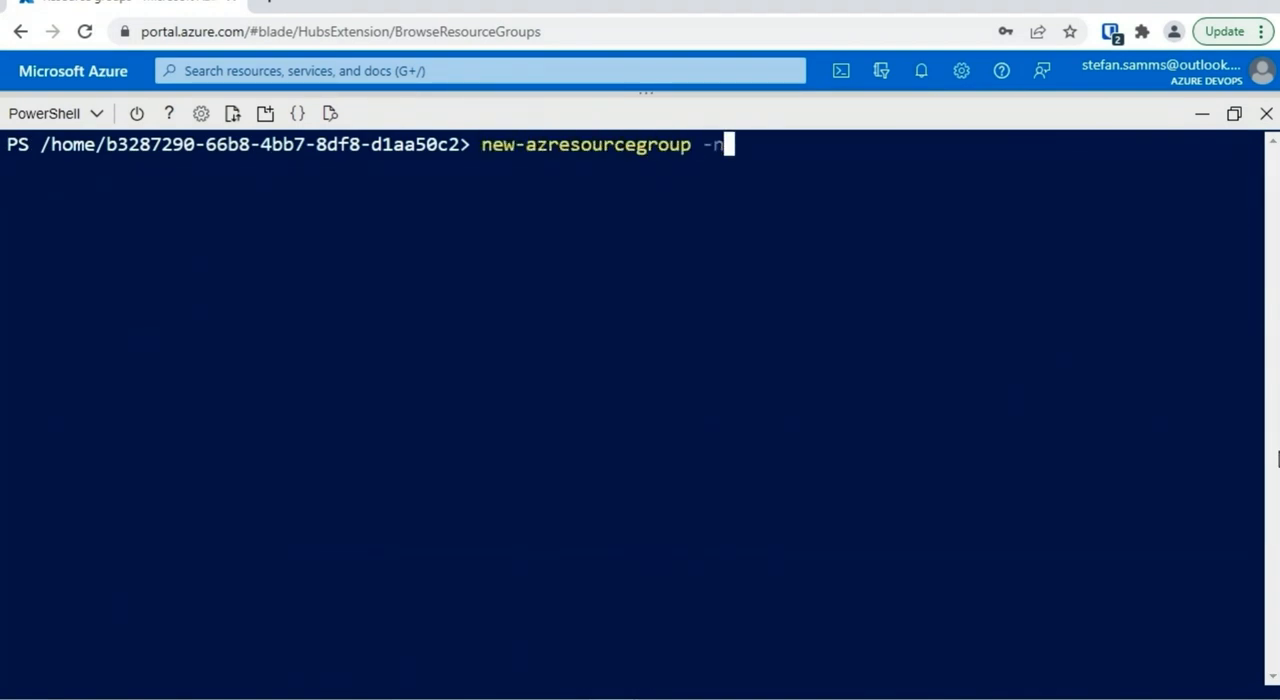
pyautogui.write('ame ProjectD')
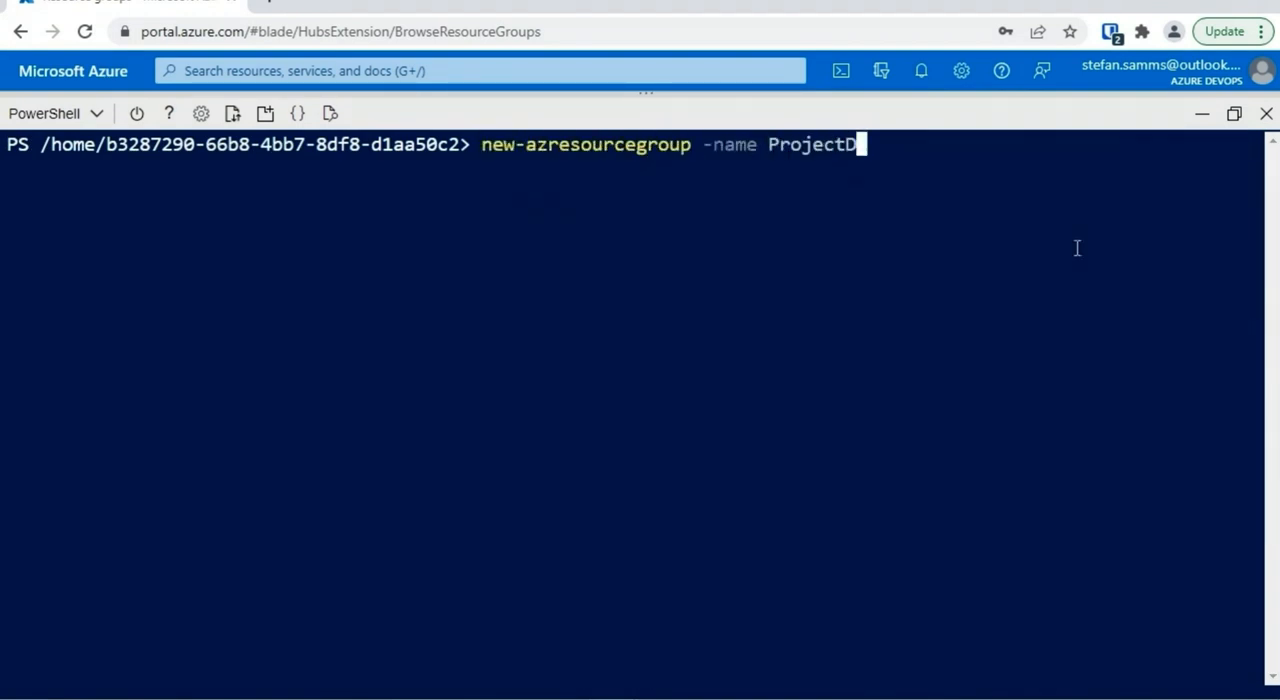
pyautogui.write(' -location eastu')
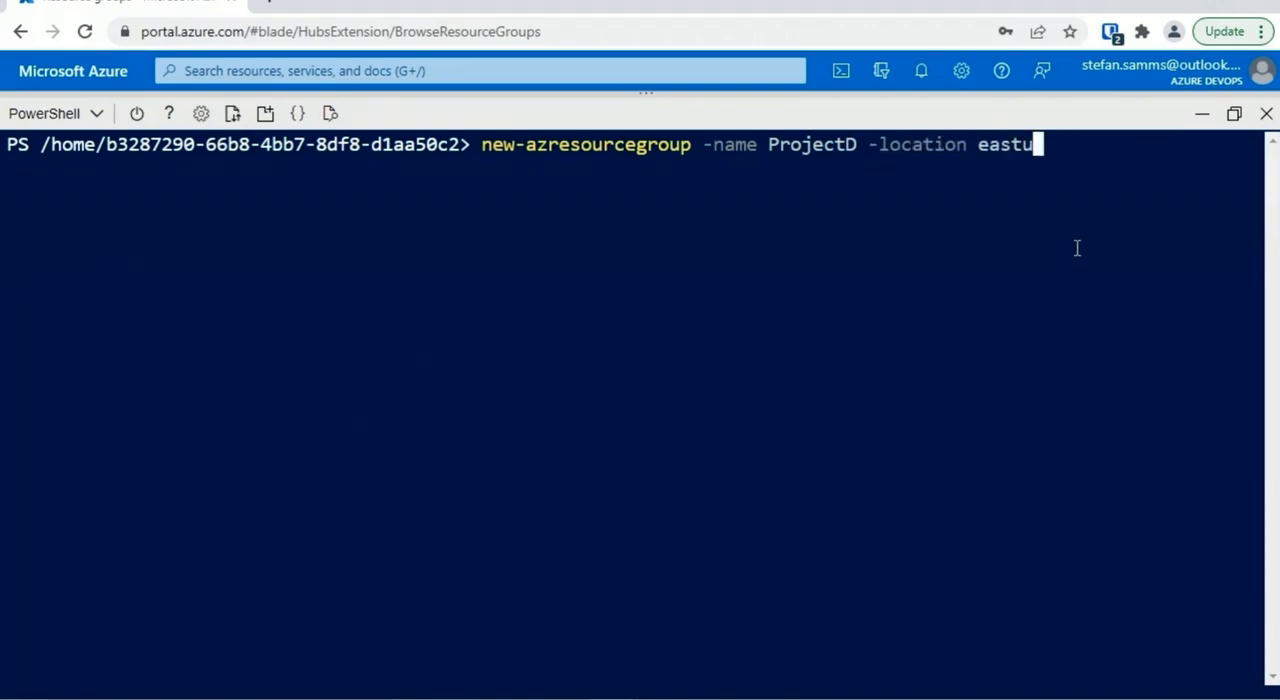
pyautogui.write('s')
pyautogui.press('Return')
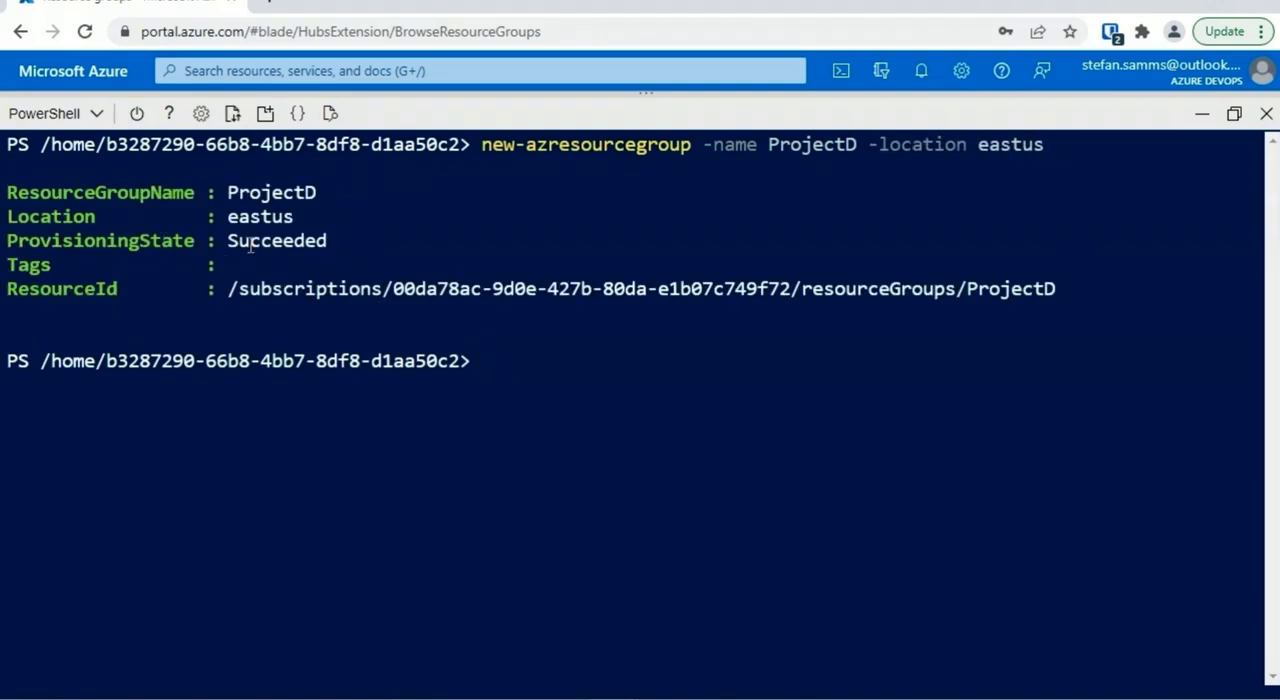
# Clear the terminal, list all resource groups with get-azresourcegroup, and locate ProjectD in the output
pyautogui.write('cls')
pyautogui.press('Return')
pyautogui.write('get-a')
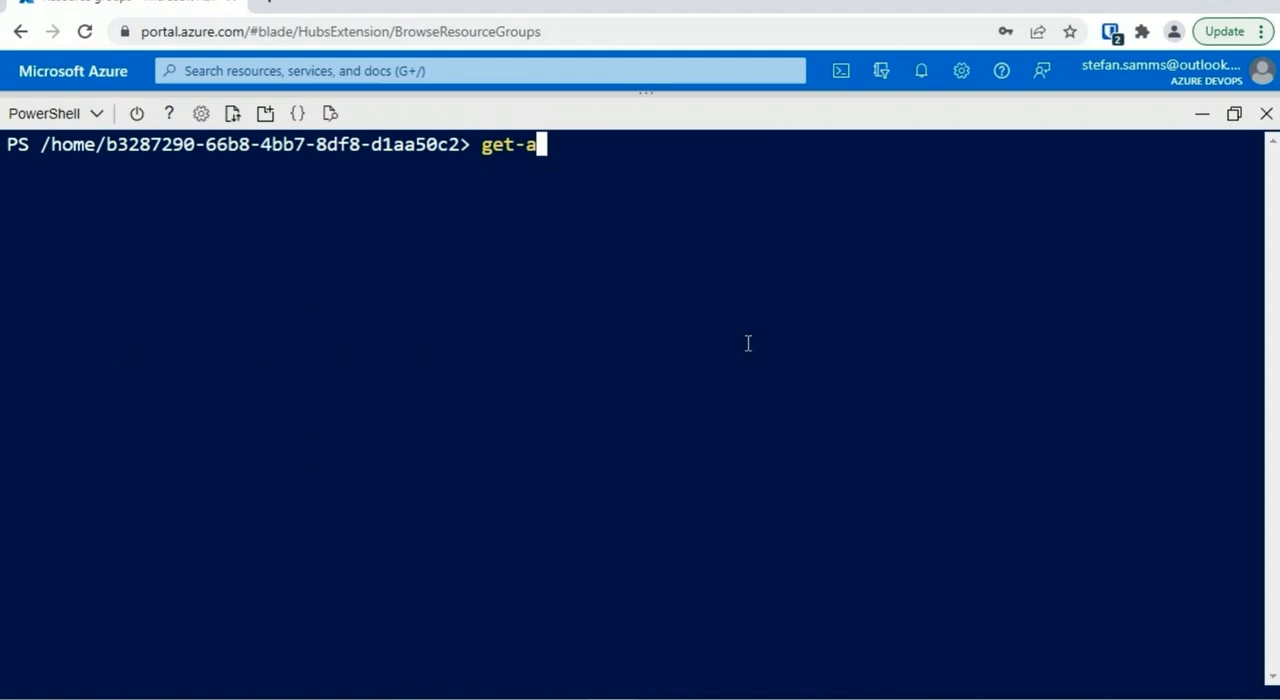
pyautogui.write('zresourcegroup')
pyautogui.press('Return')
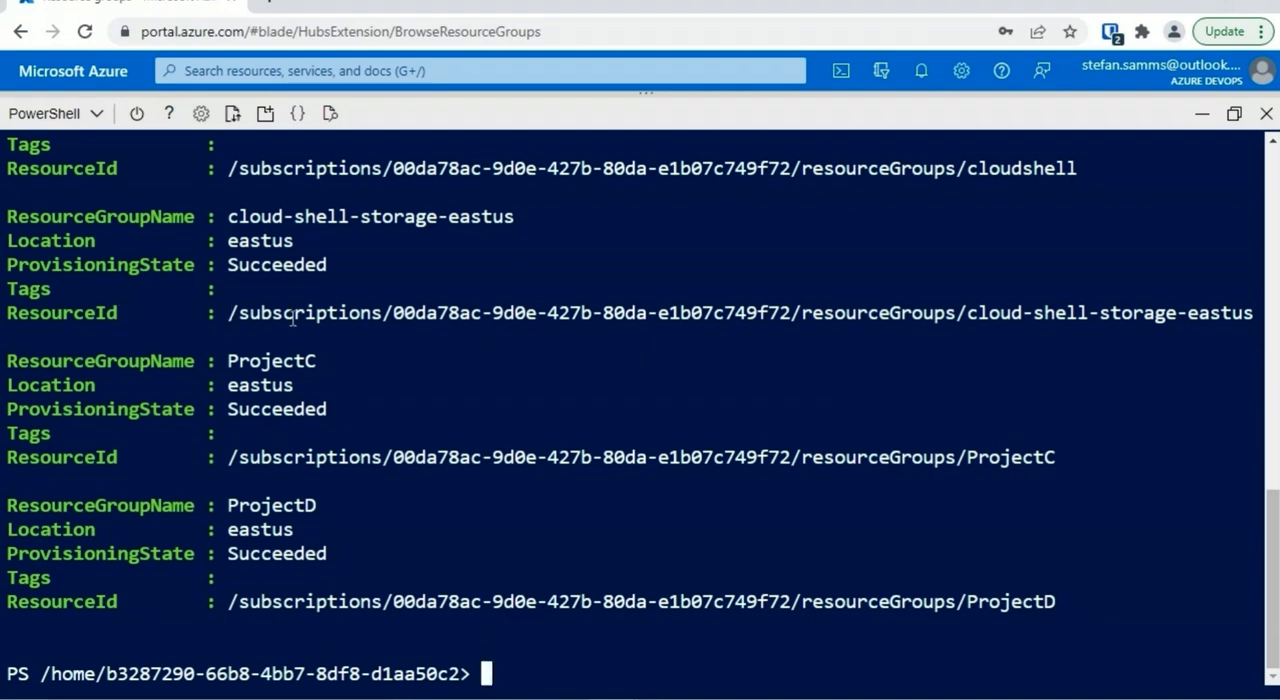
pyautogui.moveTo(328, 505); pyautogui.dragTo(209, 507)
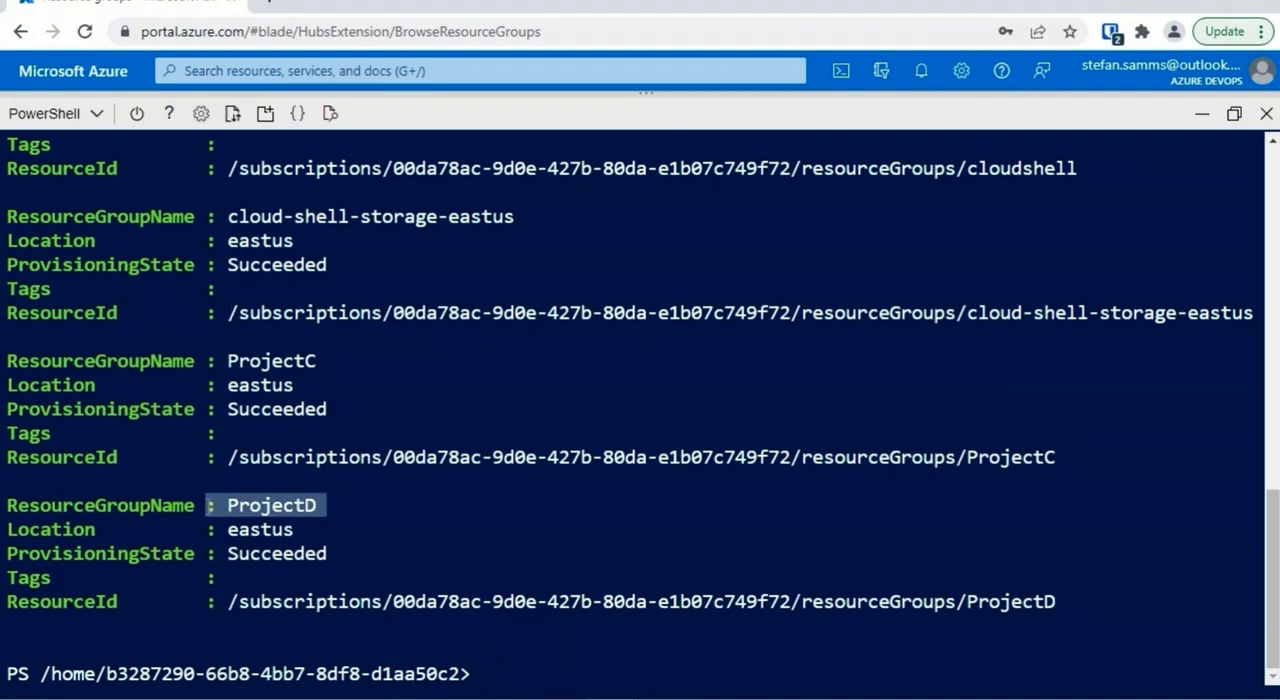
# Clear the terminal and list only the resource group names with get-azresourcegroup | select resourcegroupname
pyautogui.write('cls')
pyautogui.press('Return')
pyautogui.press('Up')
pyautogui.press('Up')
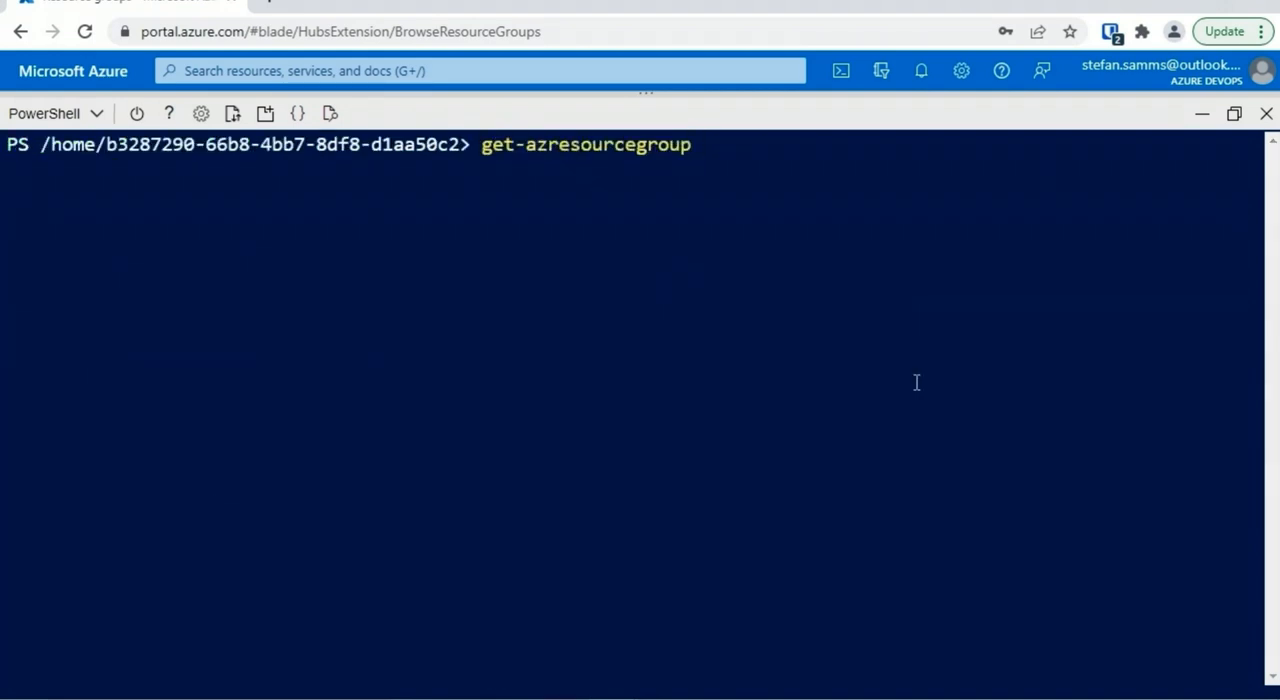
pyautogui.write('| select resourc')
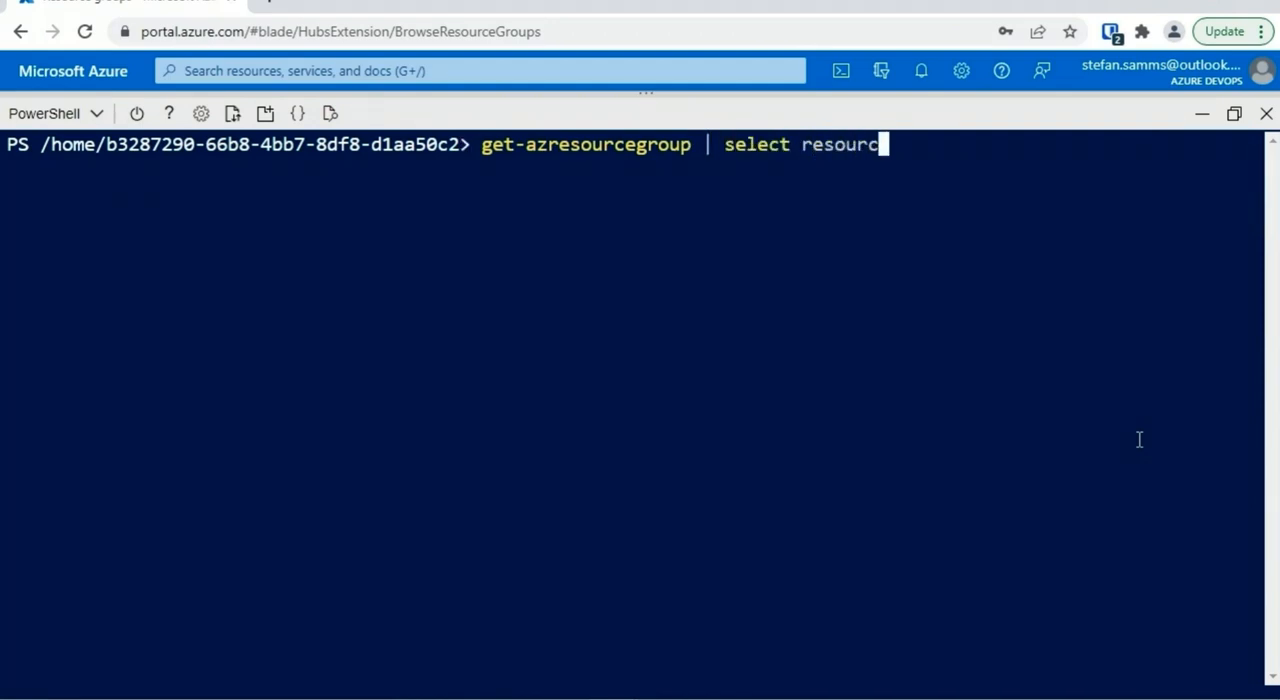
pyautogui.write('egroupname')
pyautogui.press('Return')
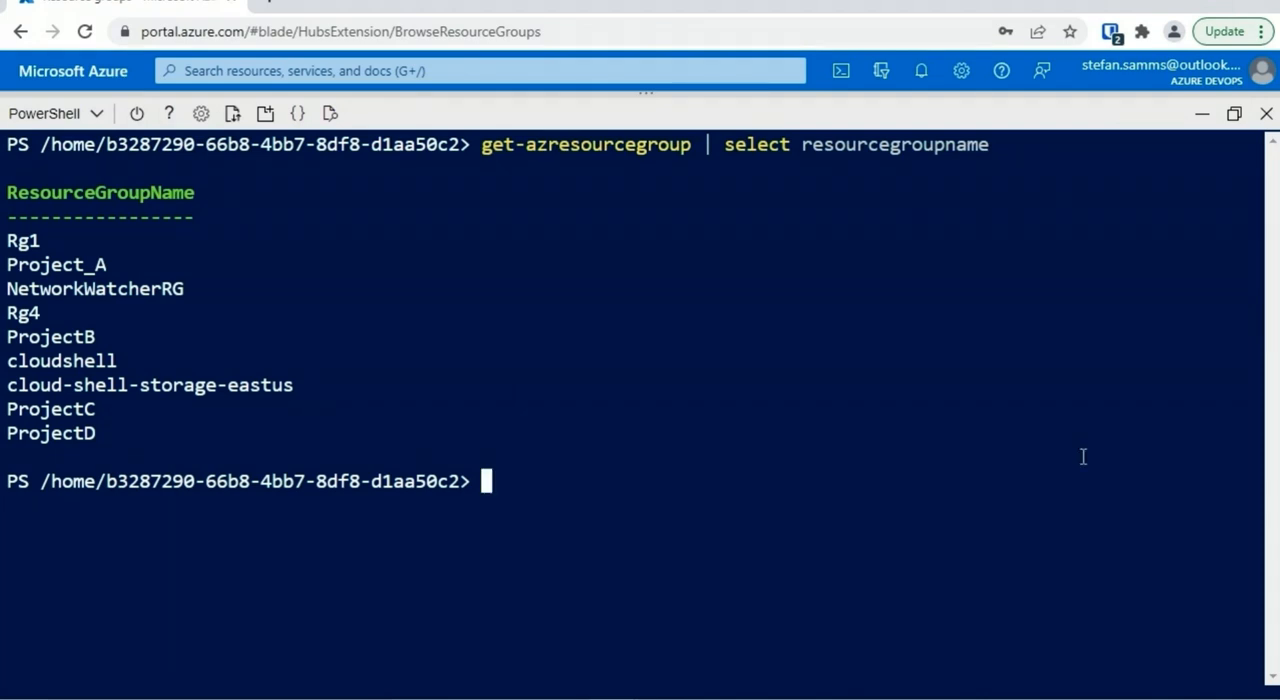
# Run get-azresourcegroup | get-member -type property and locate the ResourceGroupName property in the output
pyautogui.write('get-az')
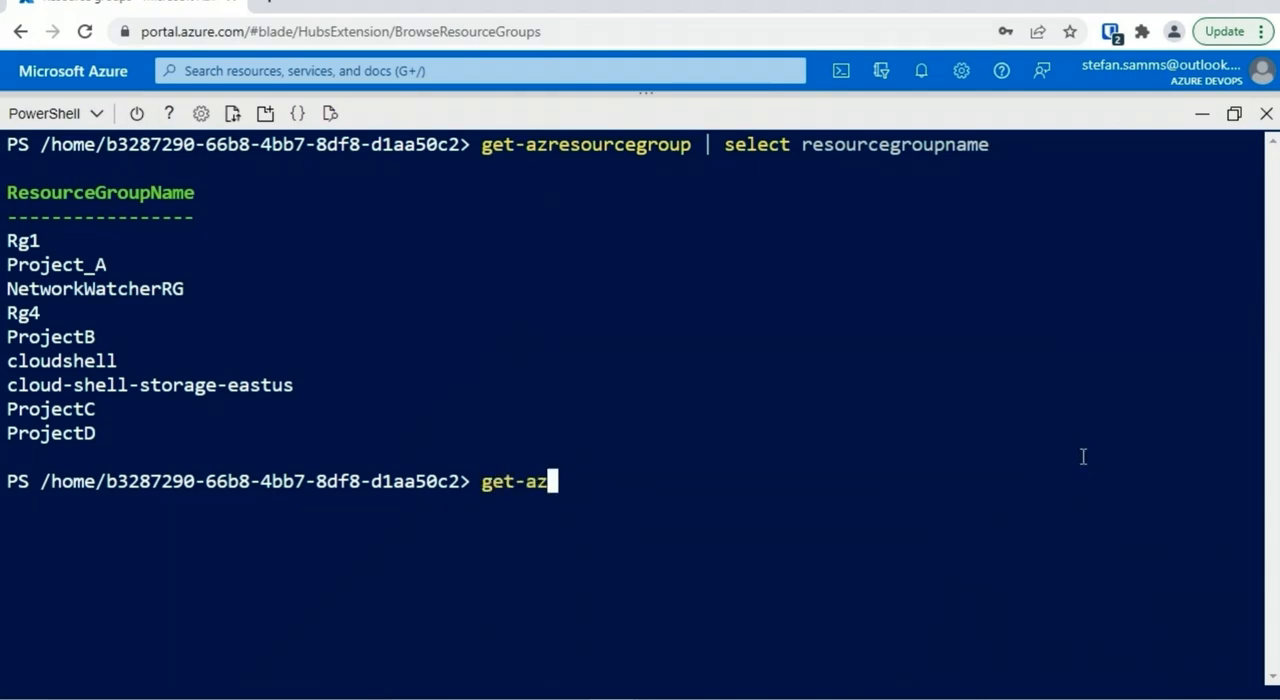
pyautogui.write('resourcegroup | ge')
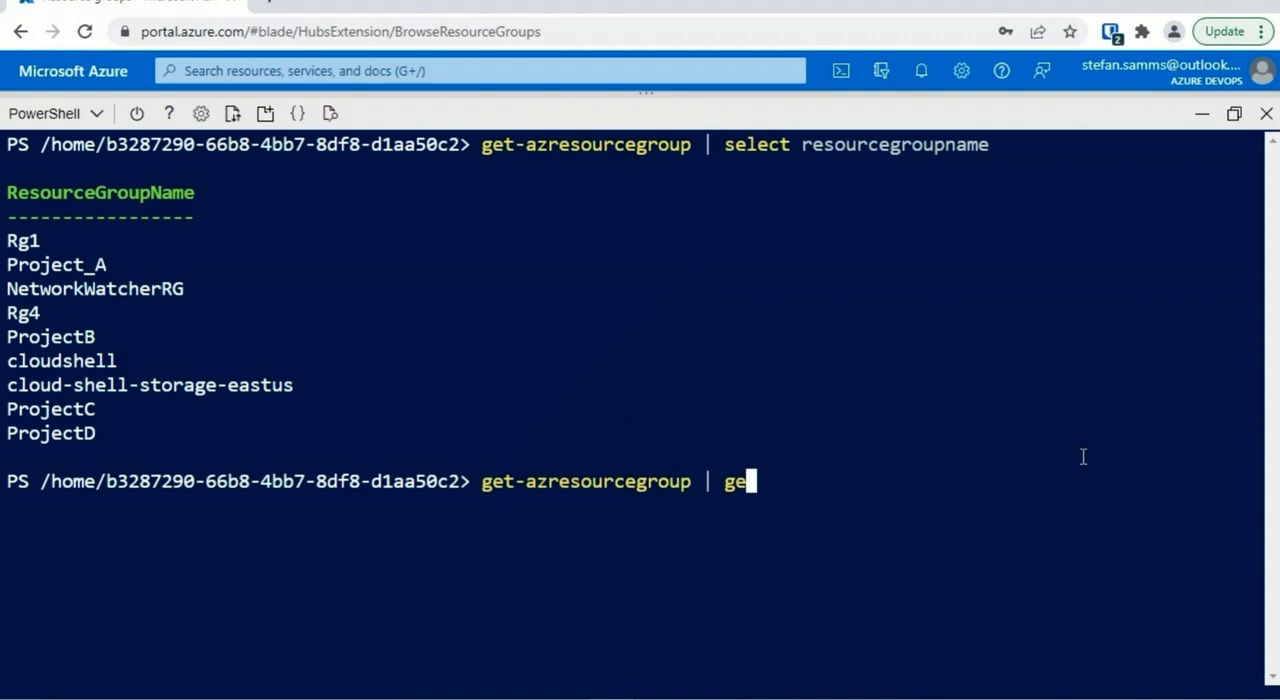
pyautogui.write('t-member -type property')
pyautogui.press('Return')
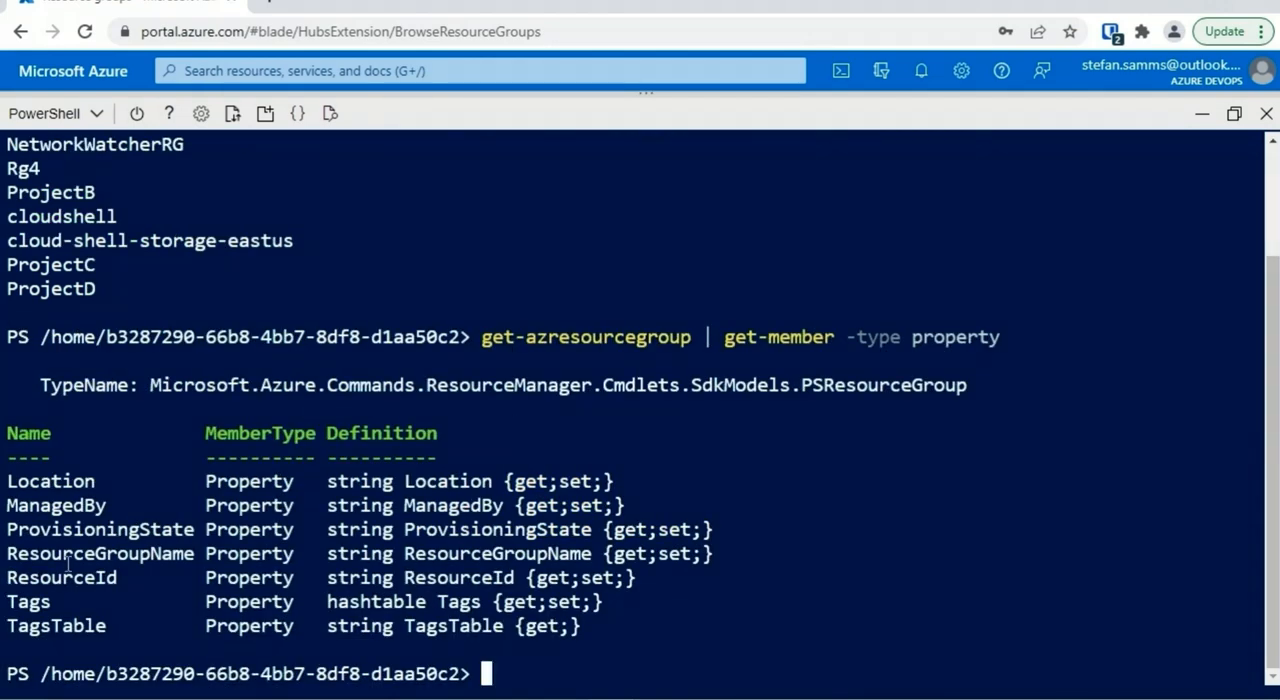
pyautogui.moveTo(193, 550); pyautogui.dragTo(4, 565)
pyautogui.hotkey('ctrl', 'c')
# Clear the terminal and retrieve a single resource group's details with get-azresourcegroup -name ProjectD
pyautogui.hotkey('ctrl', 'l')
pyautogui.write('get-azresour')
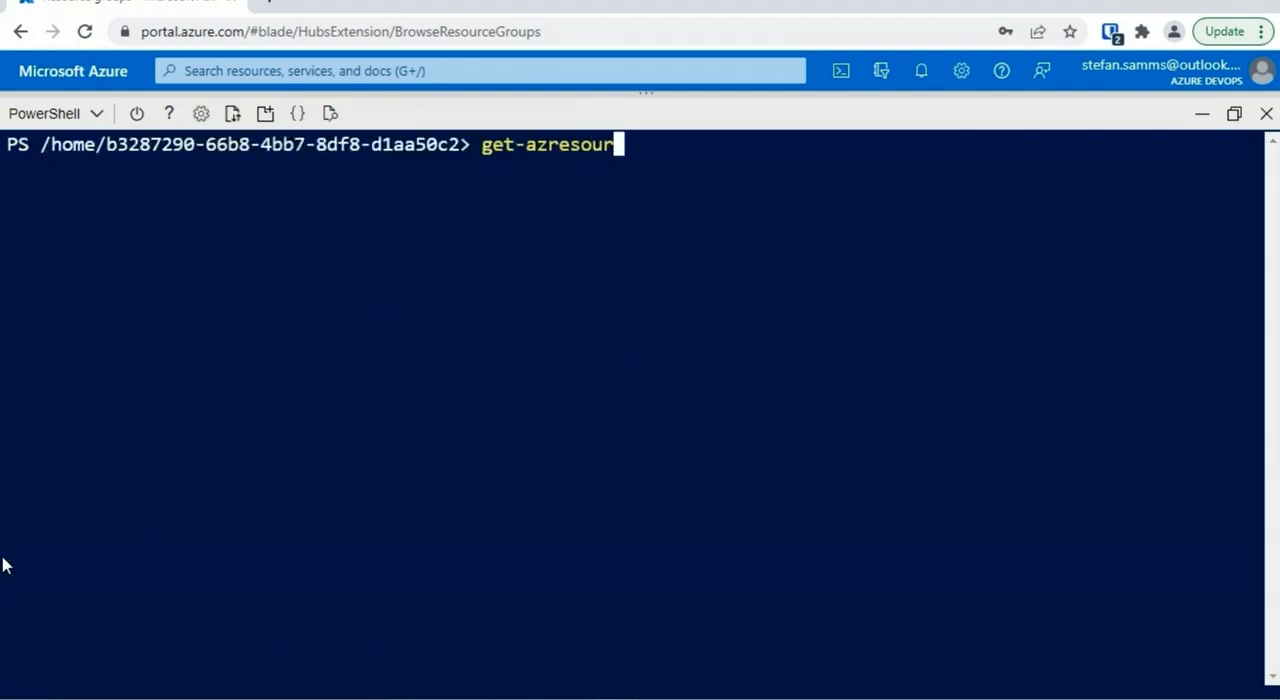
pyautogui.write('cegroup -name ProjectD')
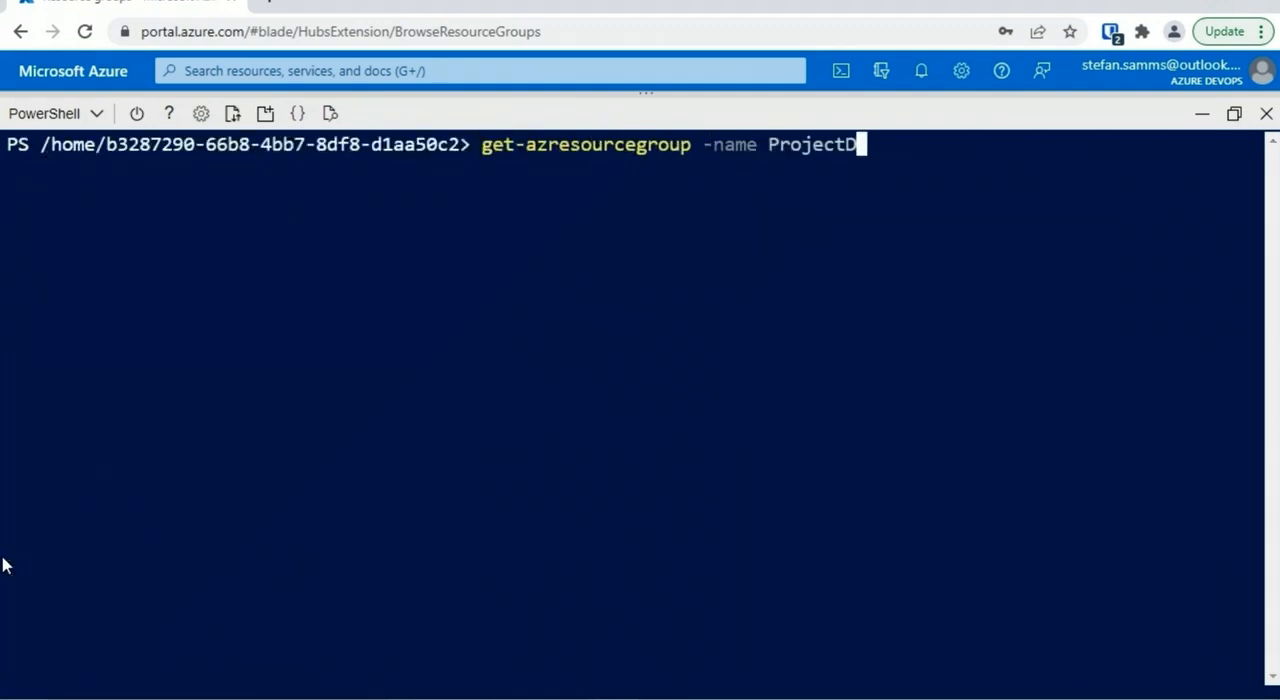
pyautogui.press('Return')
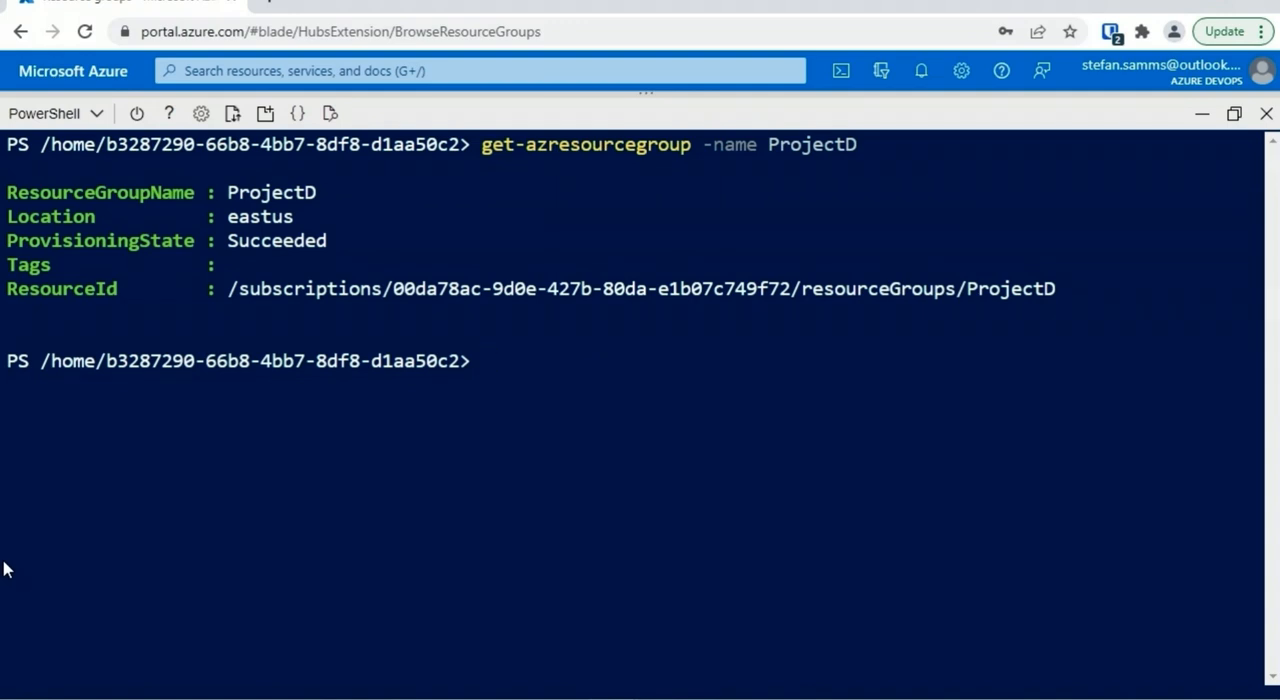
# Create the storage account storacctyhz7132 in resource group ProjectD with new-azstorageaccount, using location eastus and SKU "Standard_LRS"
pyautogui.write('new-az')
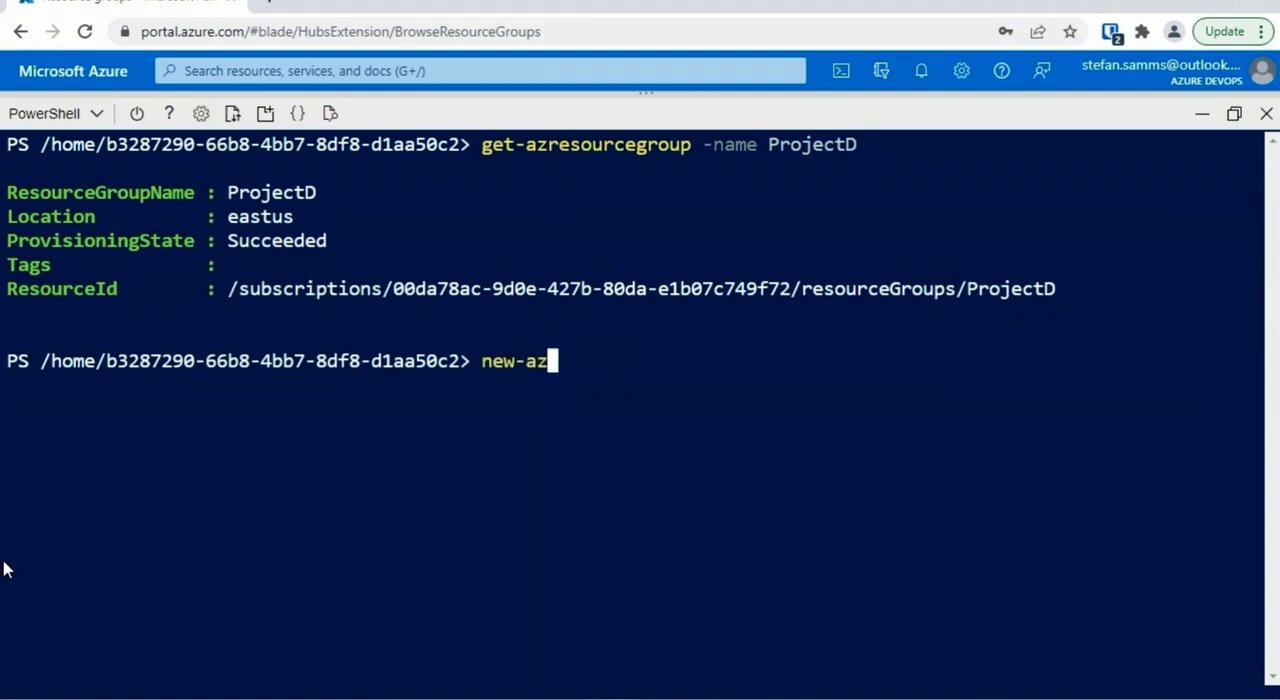
pyautogui.write('storageaccount -res')
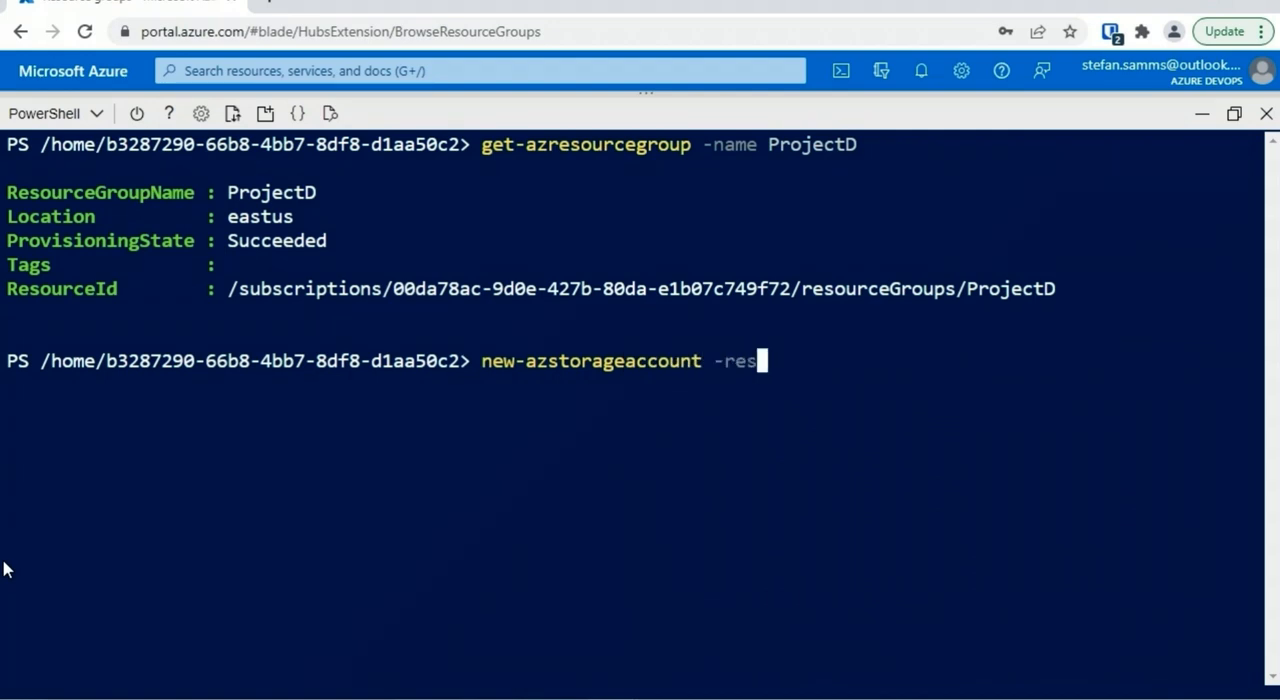
pyautogui.write('ourcegroupname ProjectD')
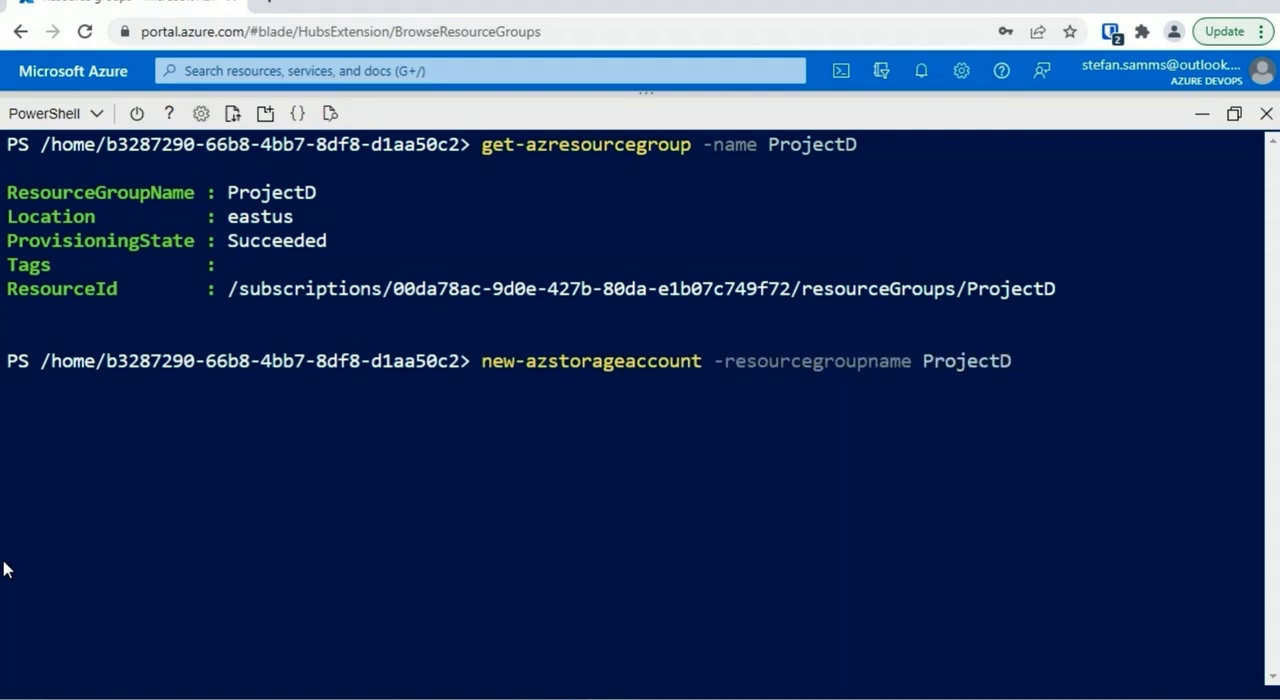
pyautogui.write(' -name storacc')
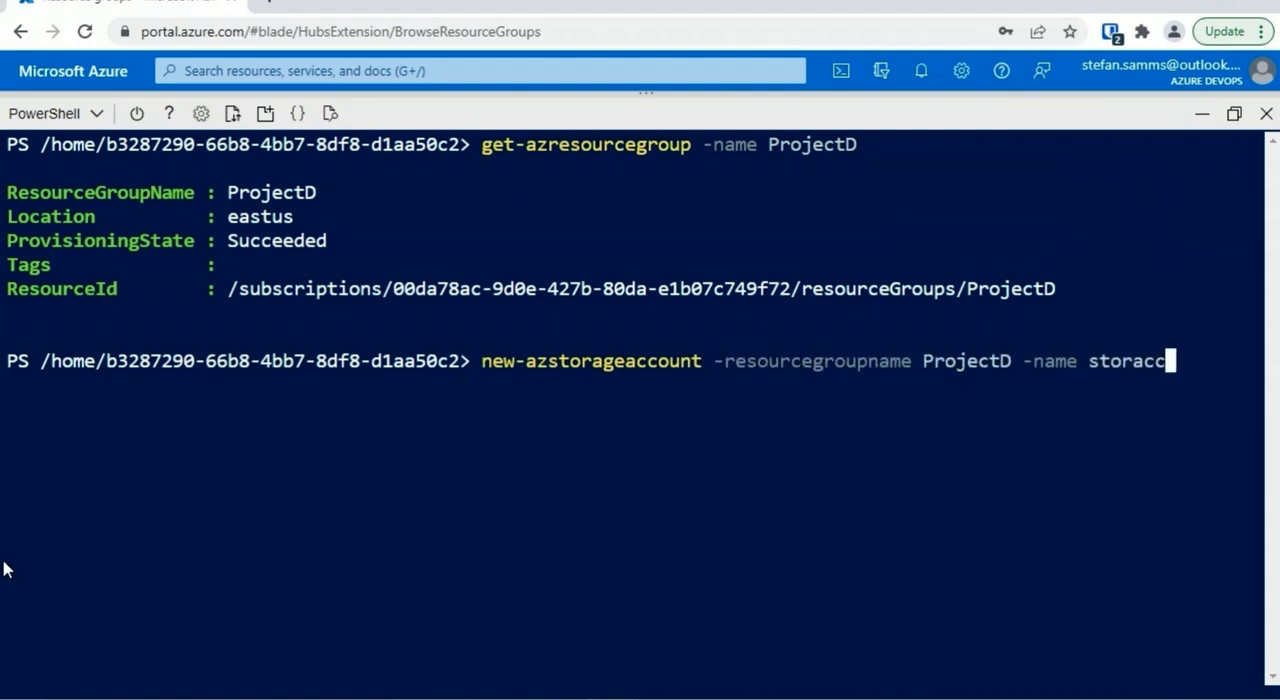
pyautogui.write('tyhz7132')
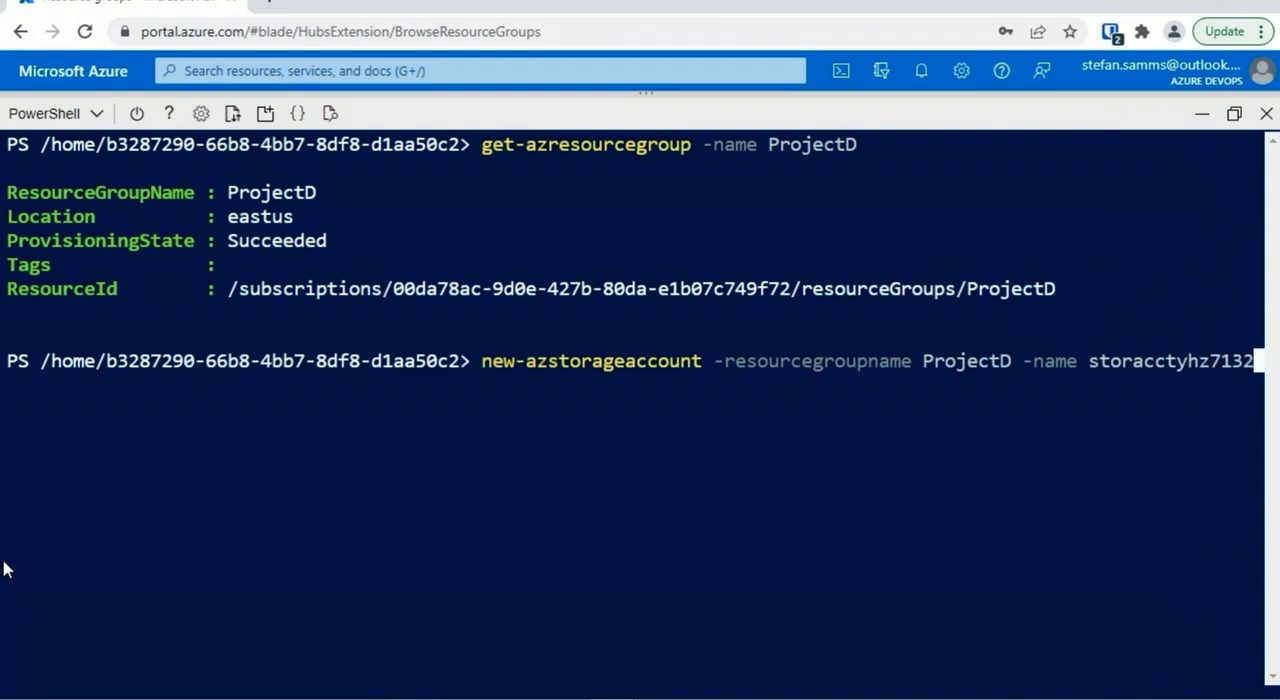
pyautogui.write(' -location eastus -sk')
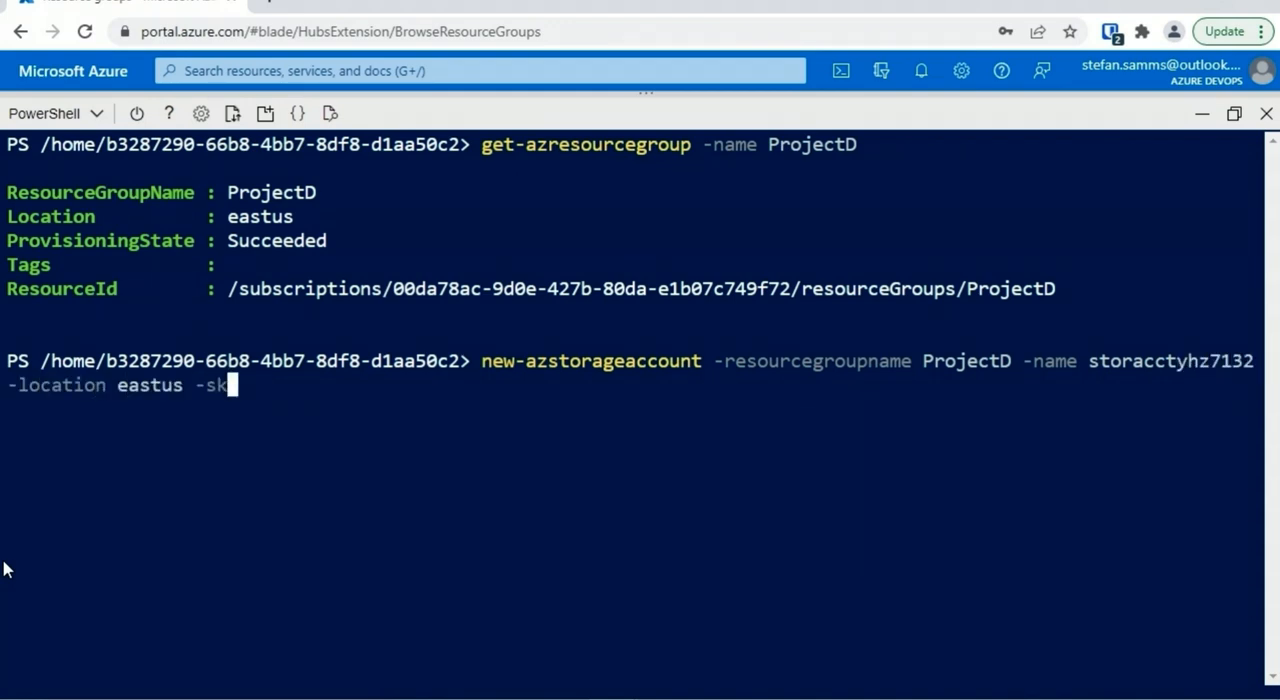
pyautogui.write('uname "Standard_')
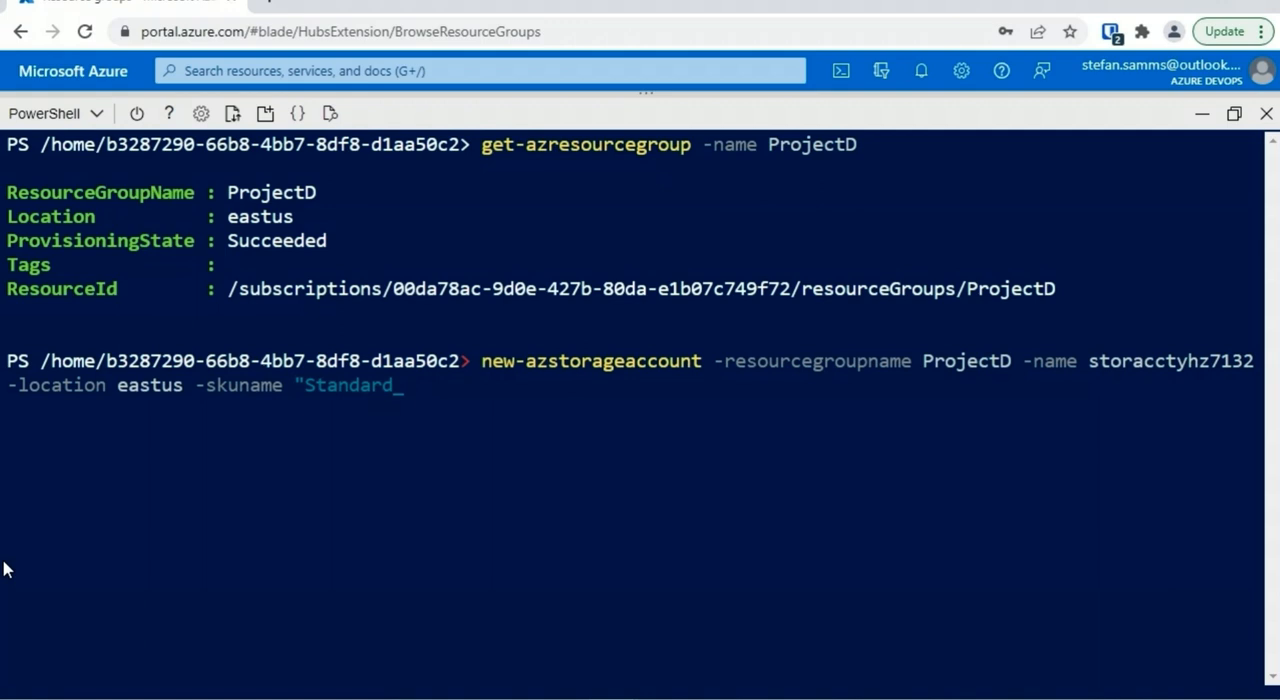
pyautogui.write('LRS"')
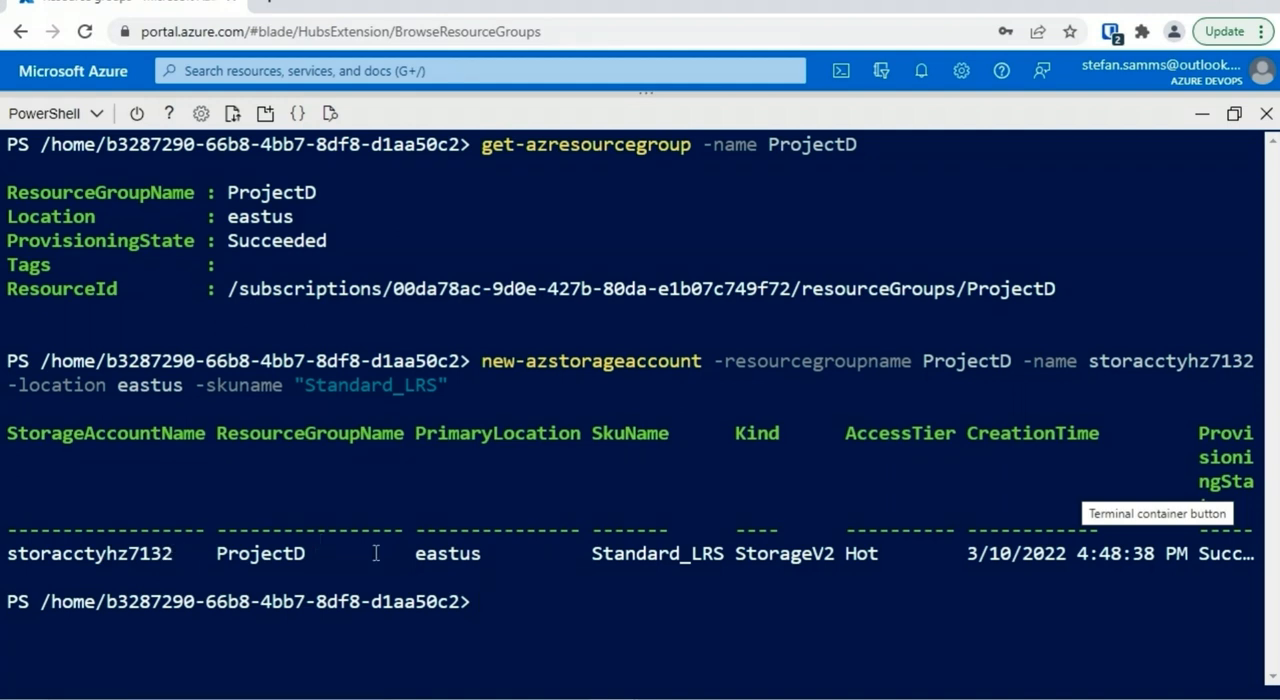
# Minimize Cloud Shell and check the resource group of storacctyhz7132 in the portal's storage accounts list
pyautogui.click(1202, 113)
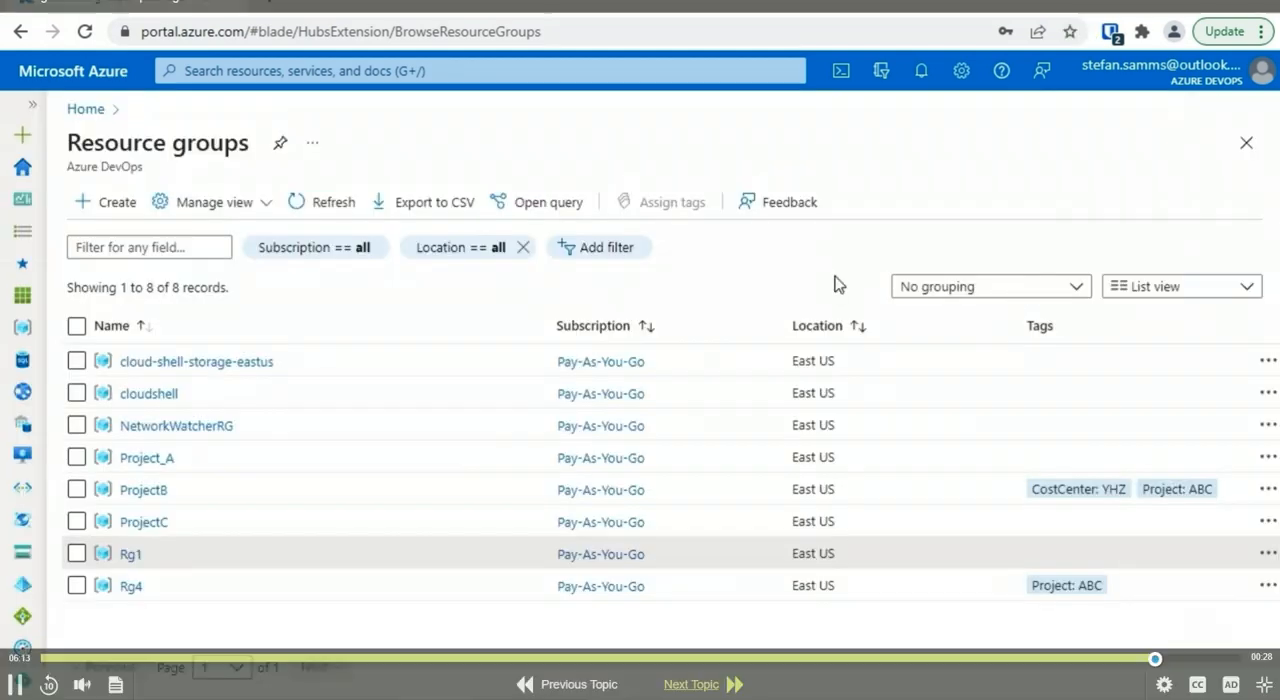
pyautogui.click(32, 104)
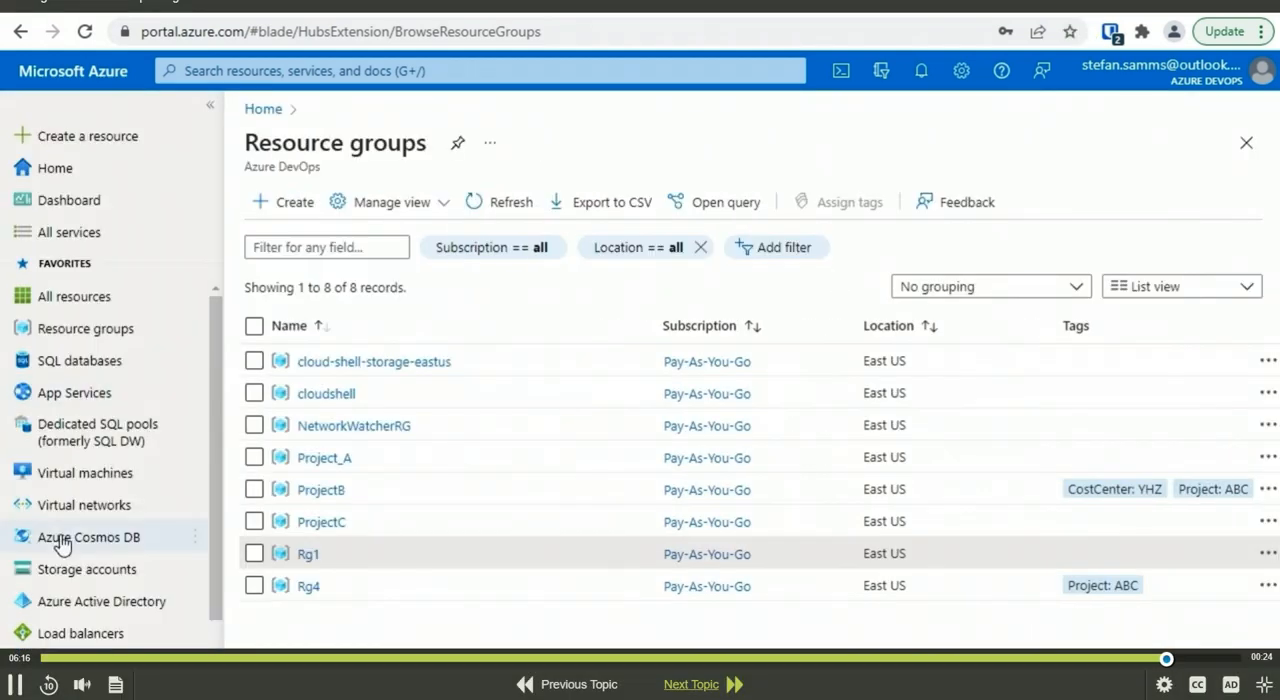
pyautogui.click(70, 569)
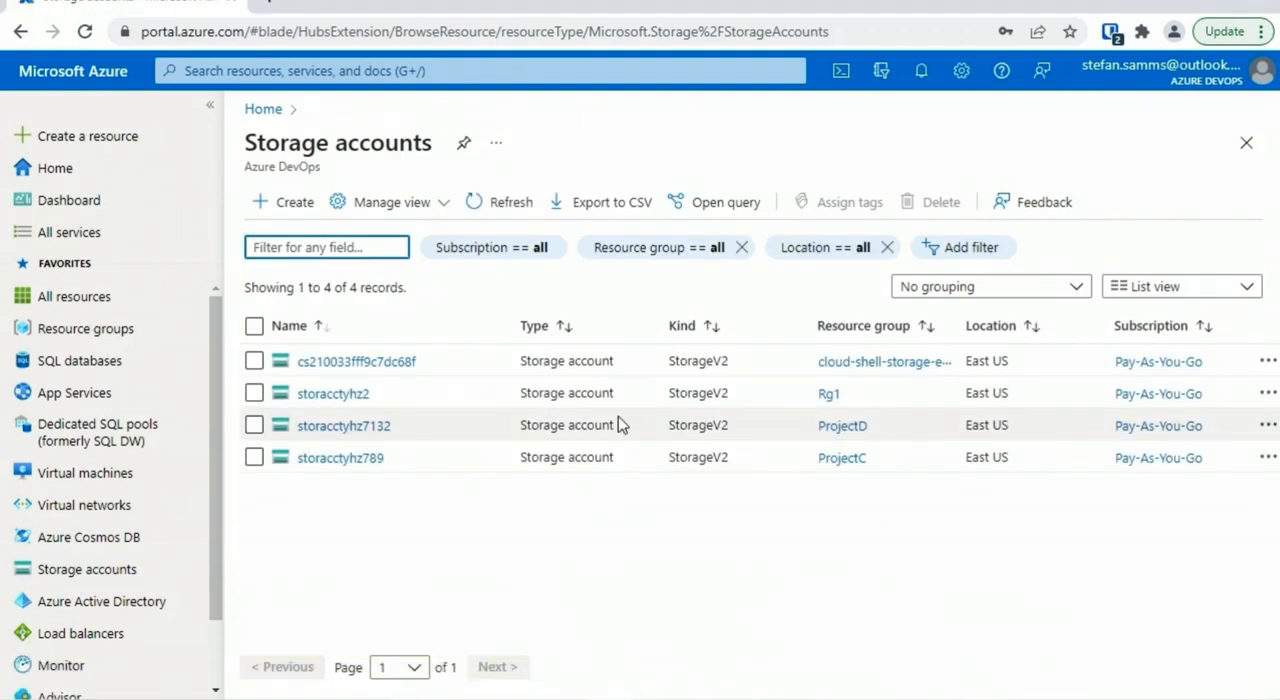
pyautogui.click(863, 434)
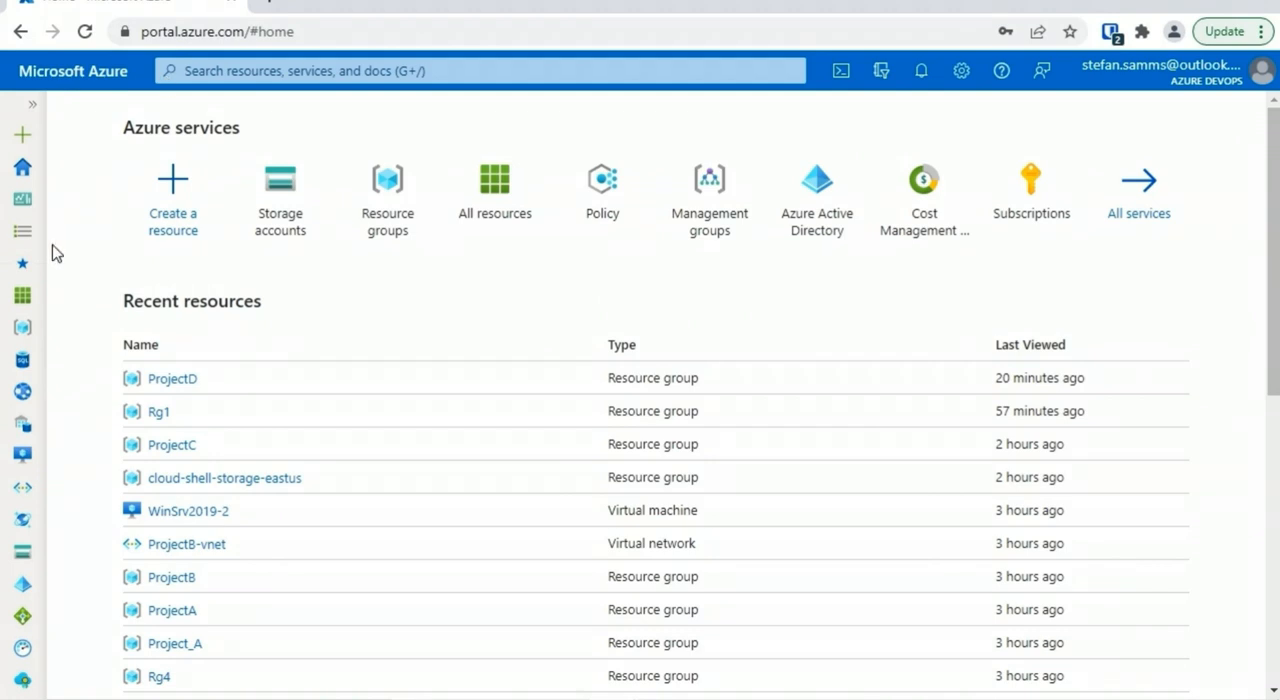
# View the virtual machines list, and filter all resources by winsrv2019-2 to open the WinSrv2019-2 virtual machine
pyautogui.click(32, 104)
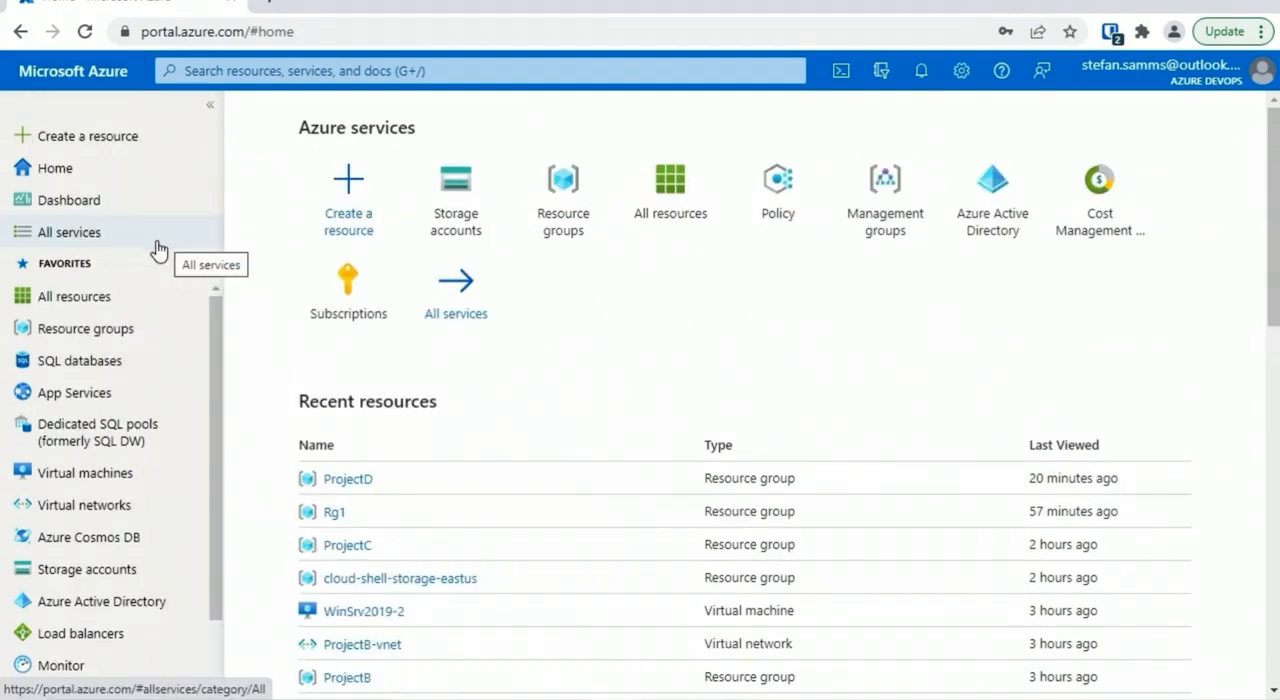
pyautogui.click(85, 473)
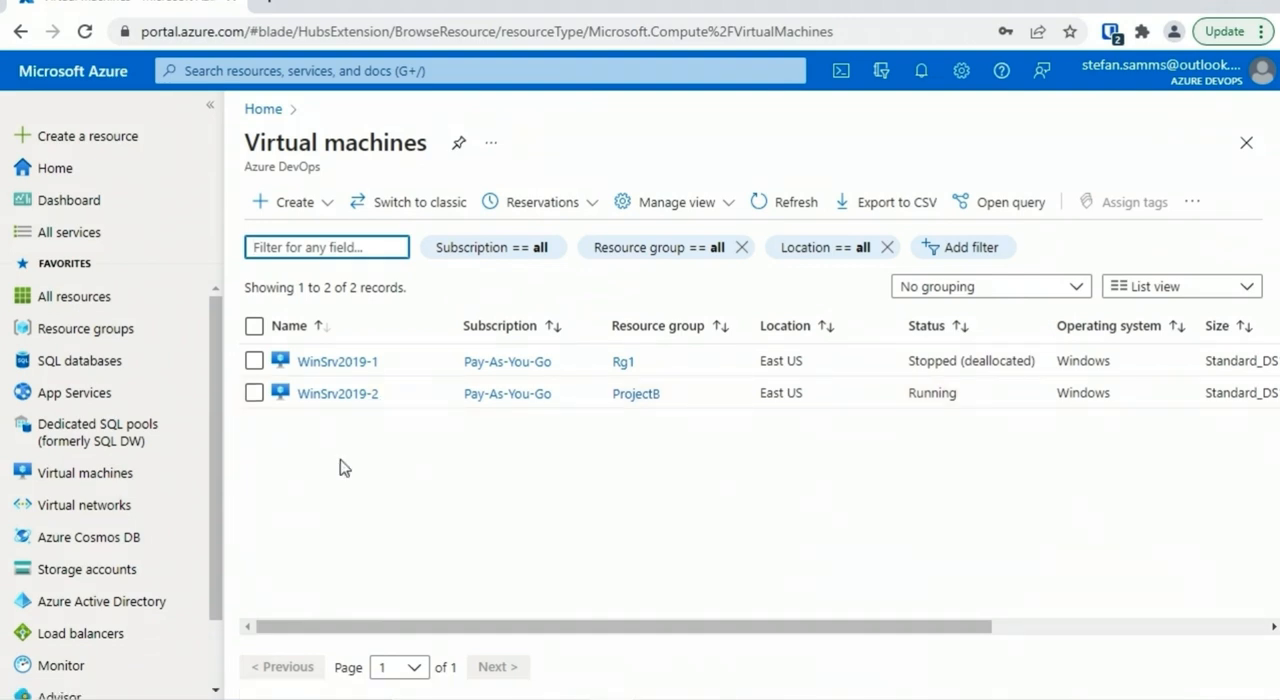
pyautogui.click(97, 298)
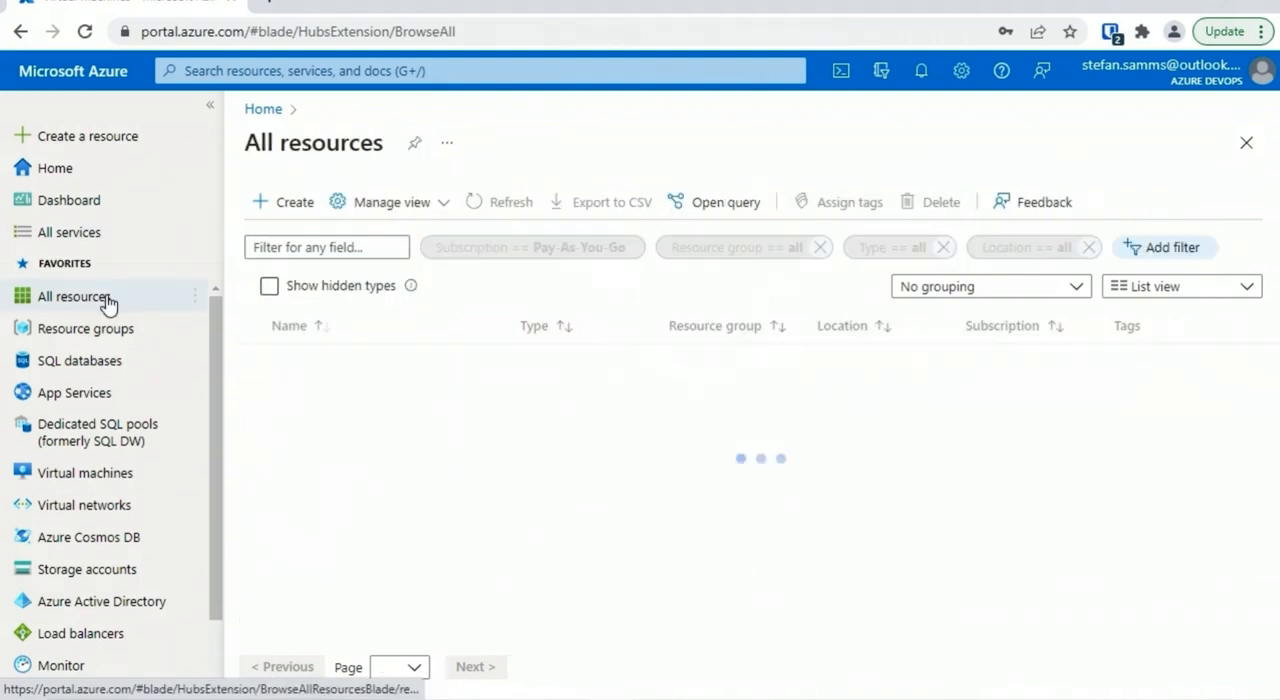
pyautogui.click(357, 250)
pyautogui.write('winsrv2019-2')
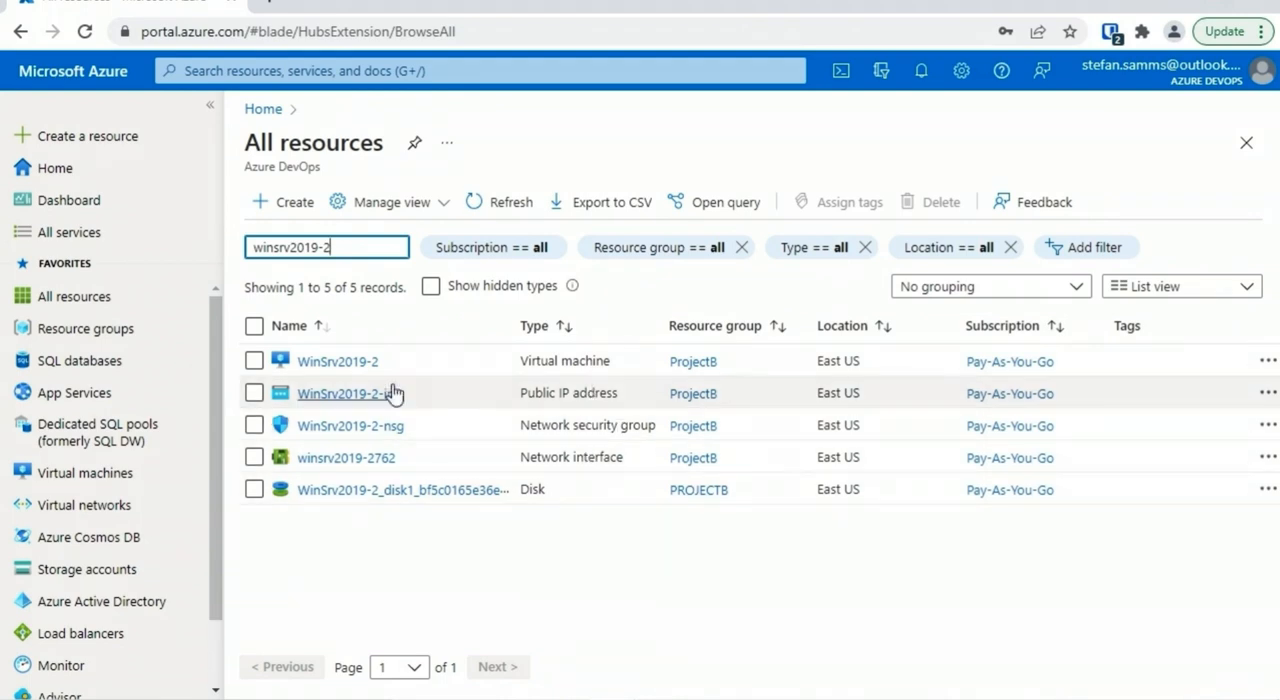
pyautogui.click(358, 362)
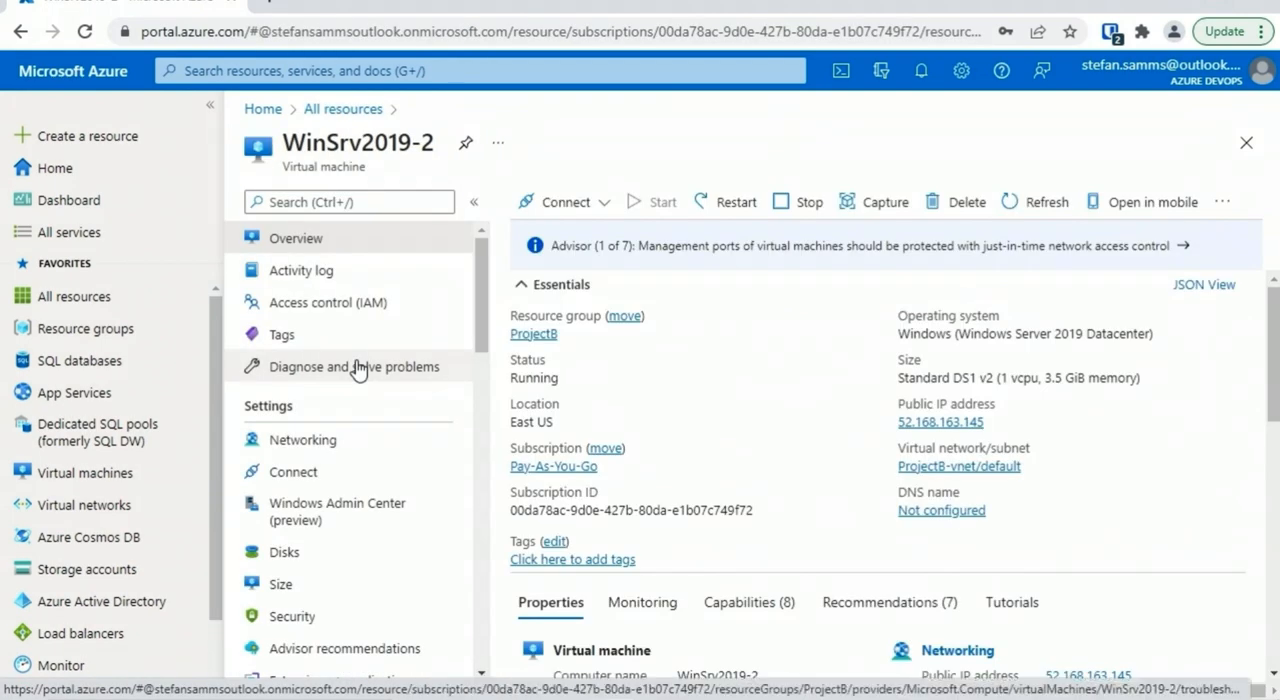
# Start a new role assignment in the virtual machine's access control and choose the Reader role
pyautogui.click(378, 306)
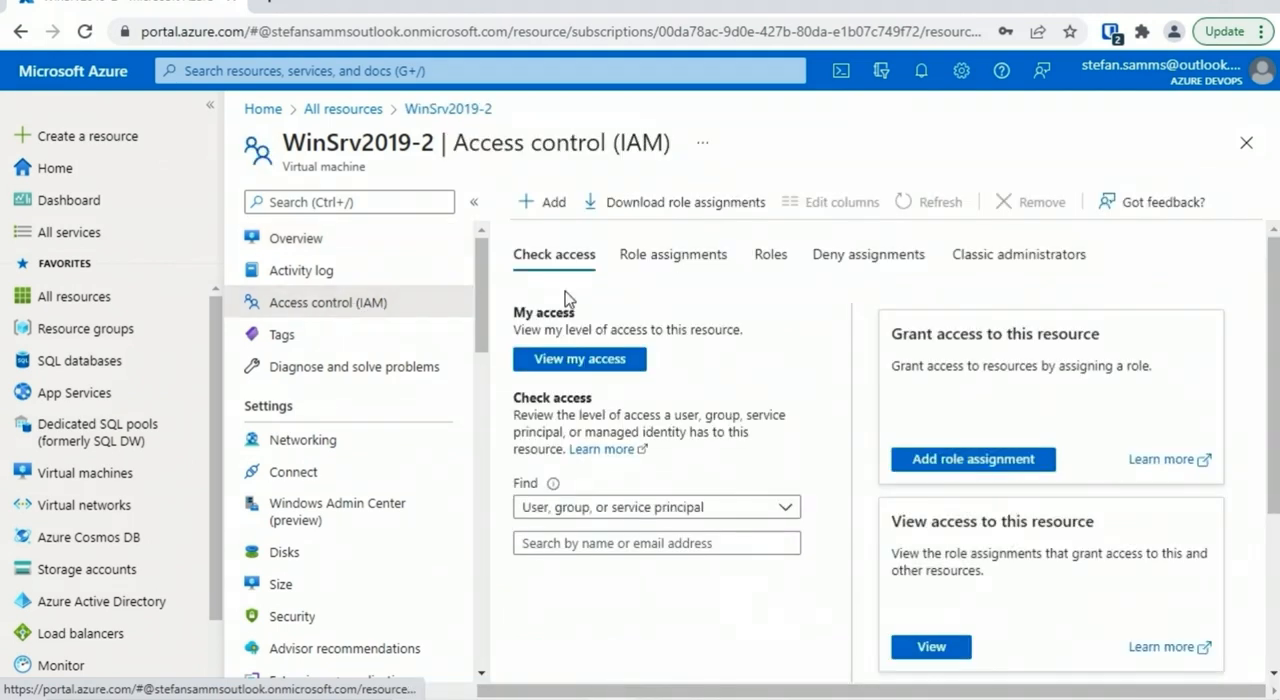
pyautogui.click(561, 207)
pyautogui.click(588, 243)
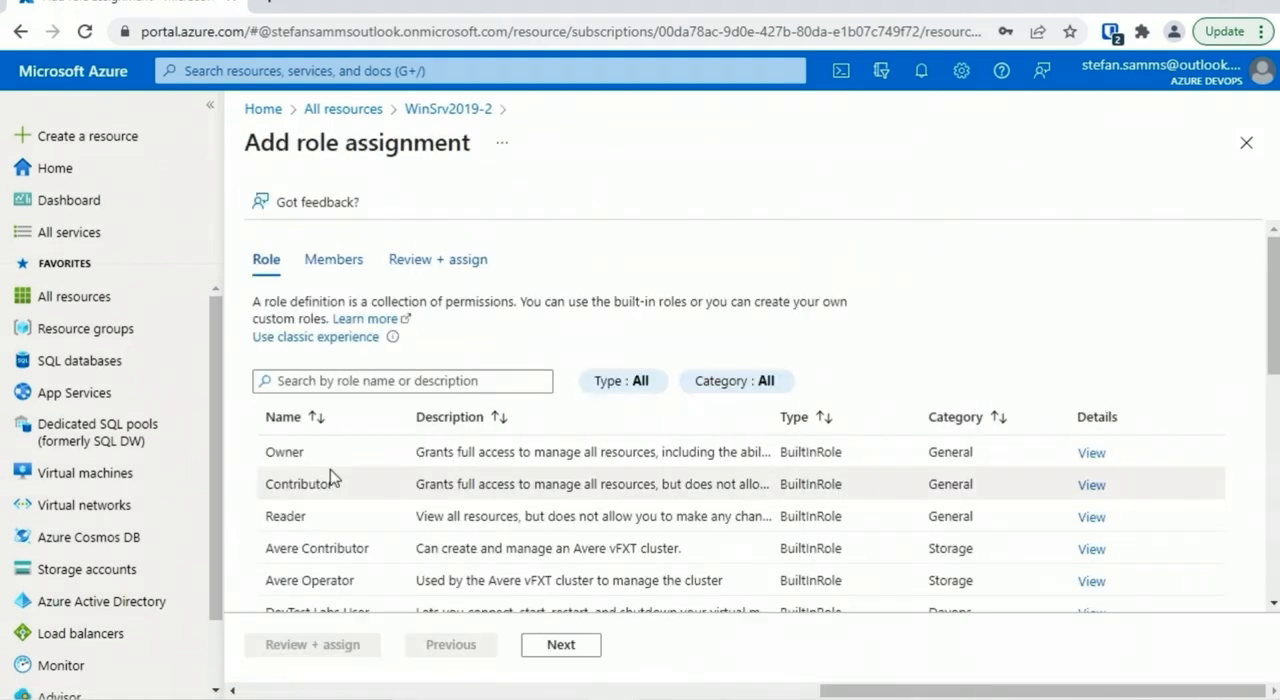
pyautogui.click(300, 517)
pyautogui.click(561, 644)
# Select the intended user as the role's member, and review and submit the role assignment
pyautogui.click(312, 496)
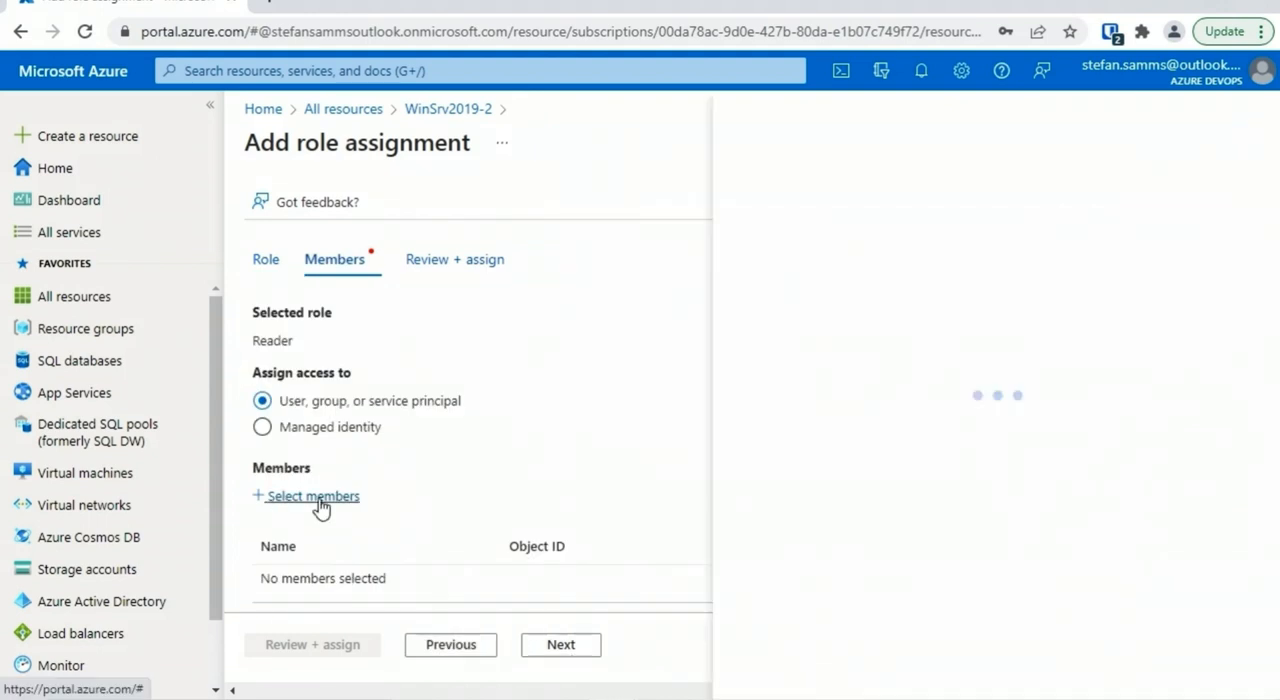
pyautogui.scroll(-1, 1235, 268)
pyautogui.click(976, 333)
pyautogui.click(906, 666)
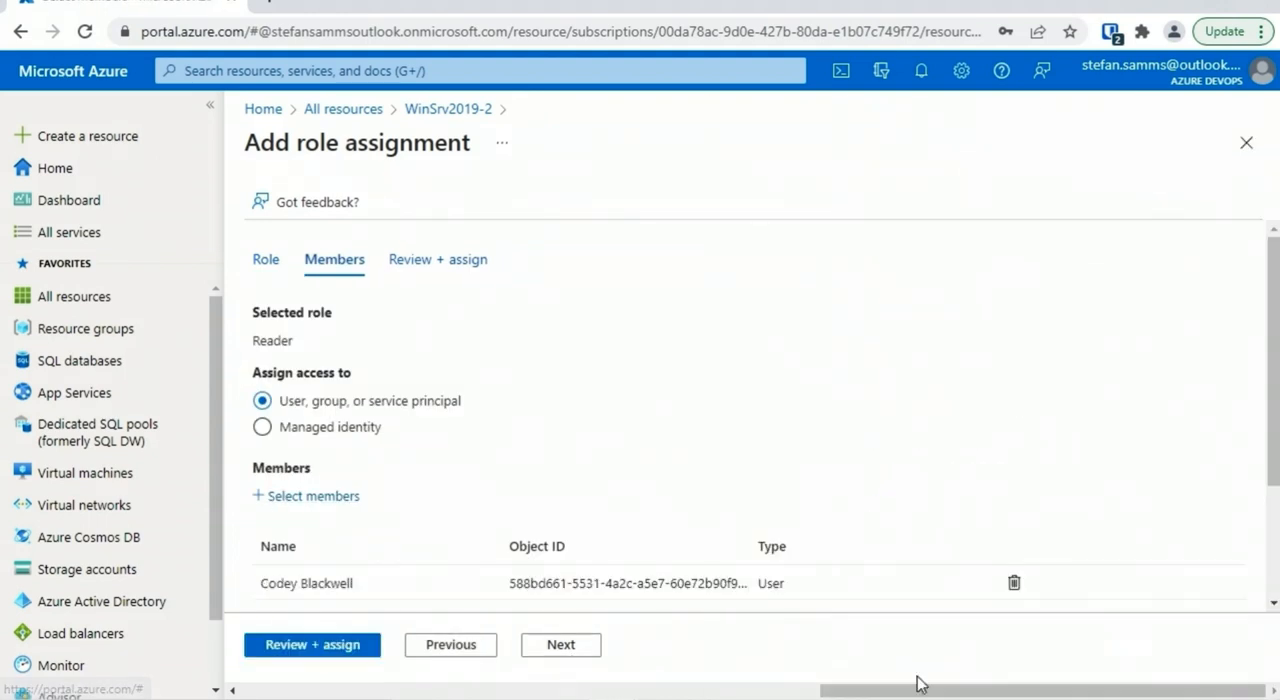
pyautogui.click(318, 645)
pyautogui.click(305, 642)
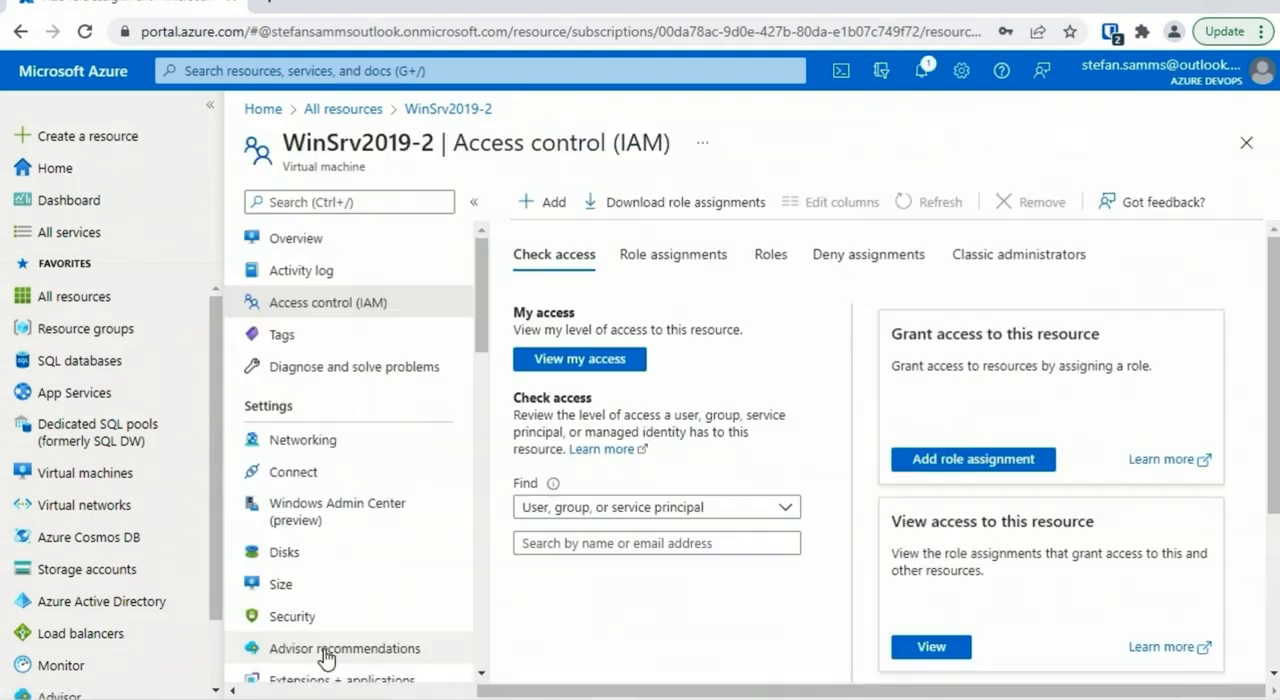
# Check the assignment notification and search the role assignments by the user's first name, returning to the virtual machine's overview
pyautogui.click(921, 72)
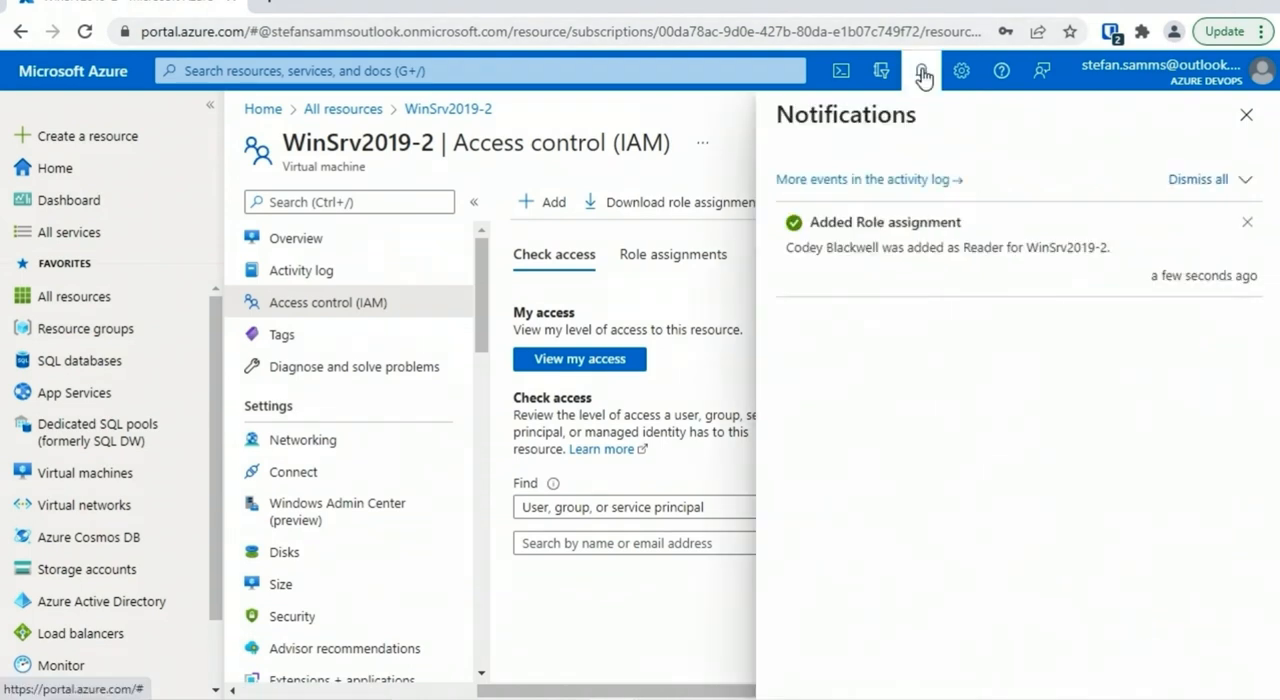
pyautogui.click(1246, 115)
pyautogui.click(674, 254)
pyautogui.click(606, 389)
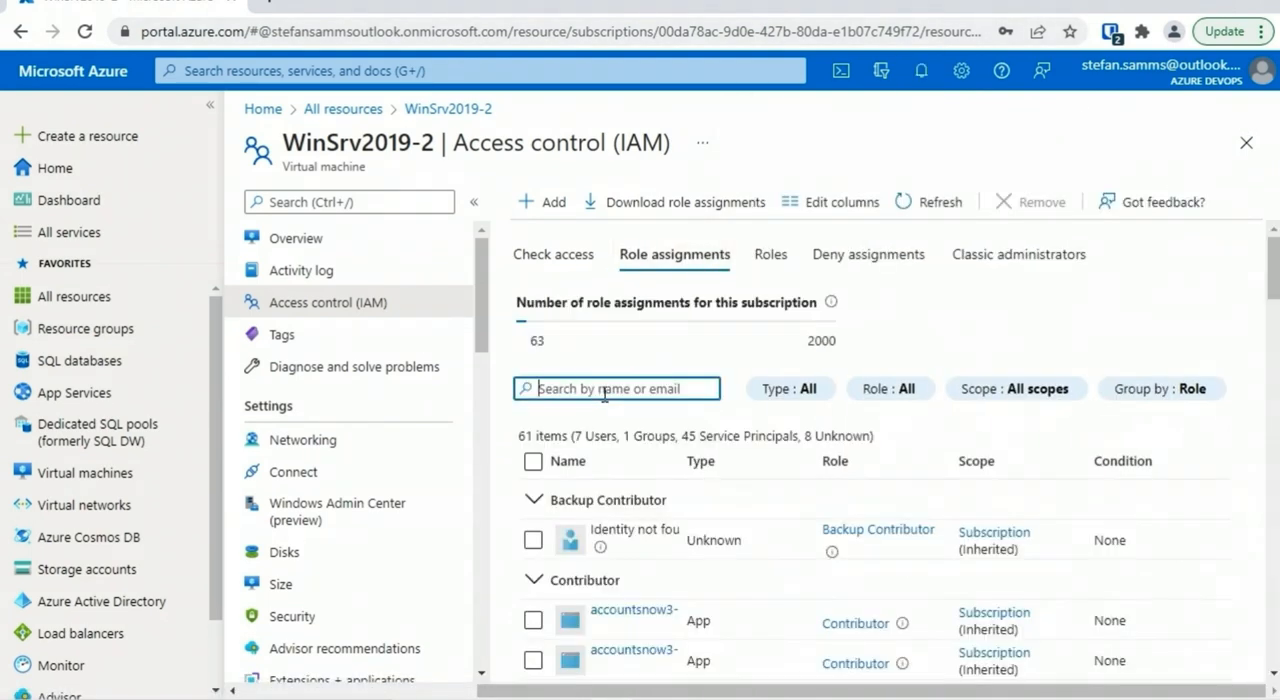
pyautogui.write('codey')
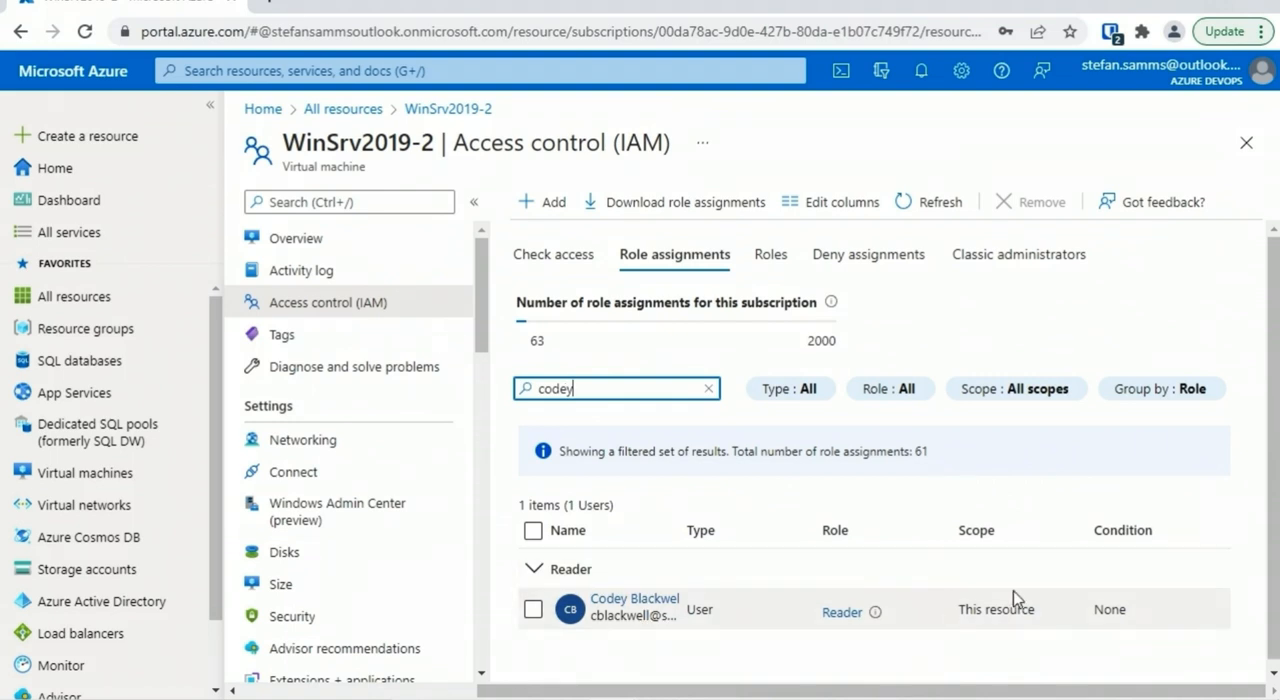
pyautogui.click(420, 240)
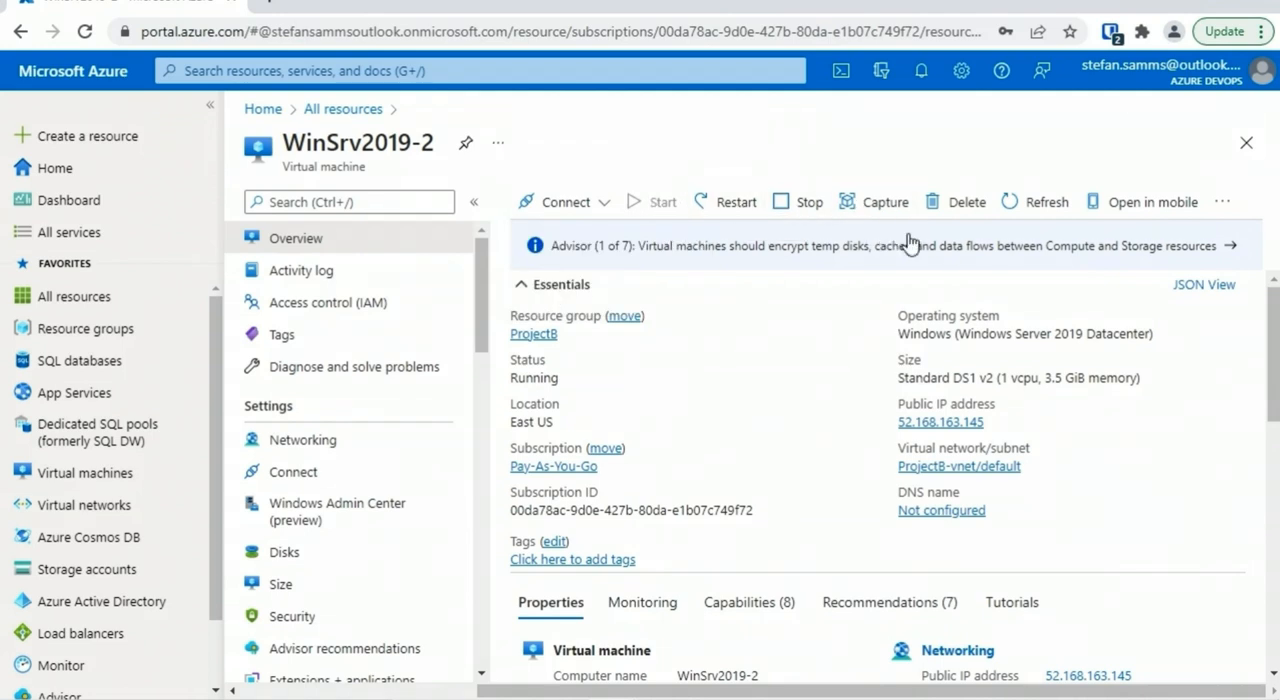
# Look for the move options of the WinSrv2019-2 virtual machine and of the storacctyhz2 storage account
pyautogui.click(1225, 202)
pyautogui.click(796, 301)
pyautogui.click(105, 569)
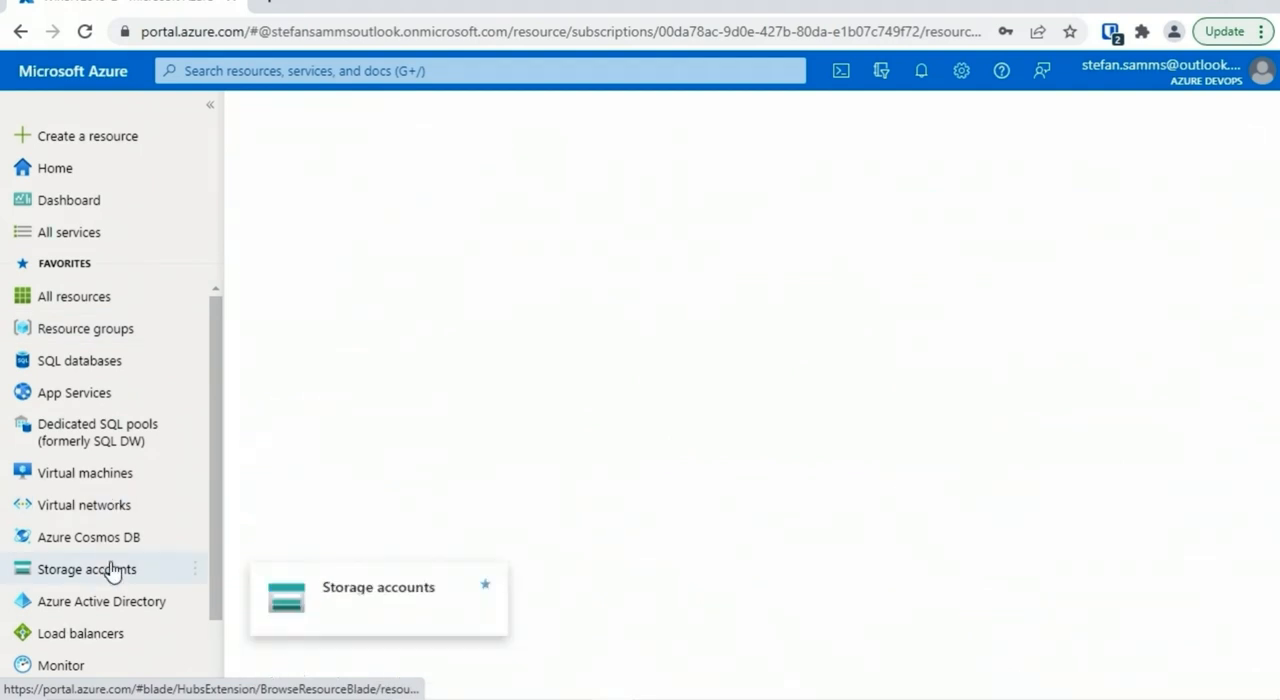
pyautogui.click(345, 395)
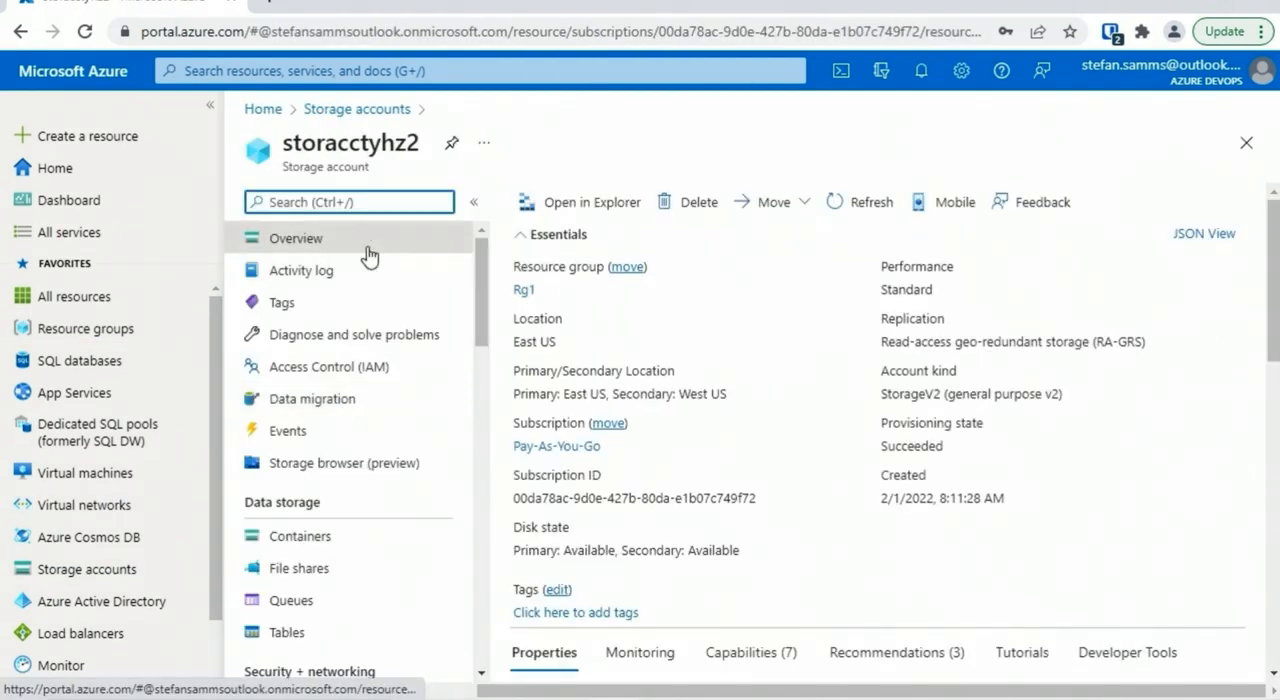
pyautogui.click(804, 201)
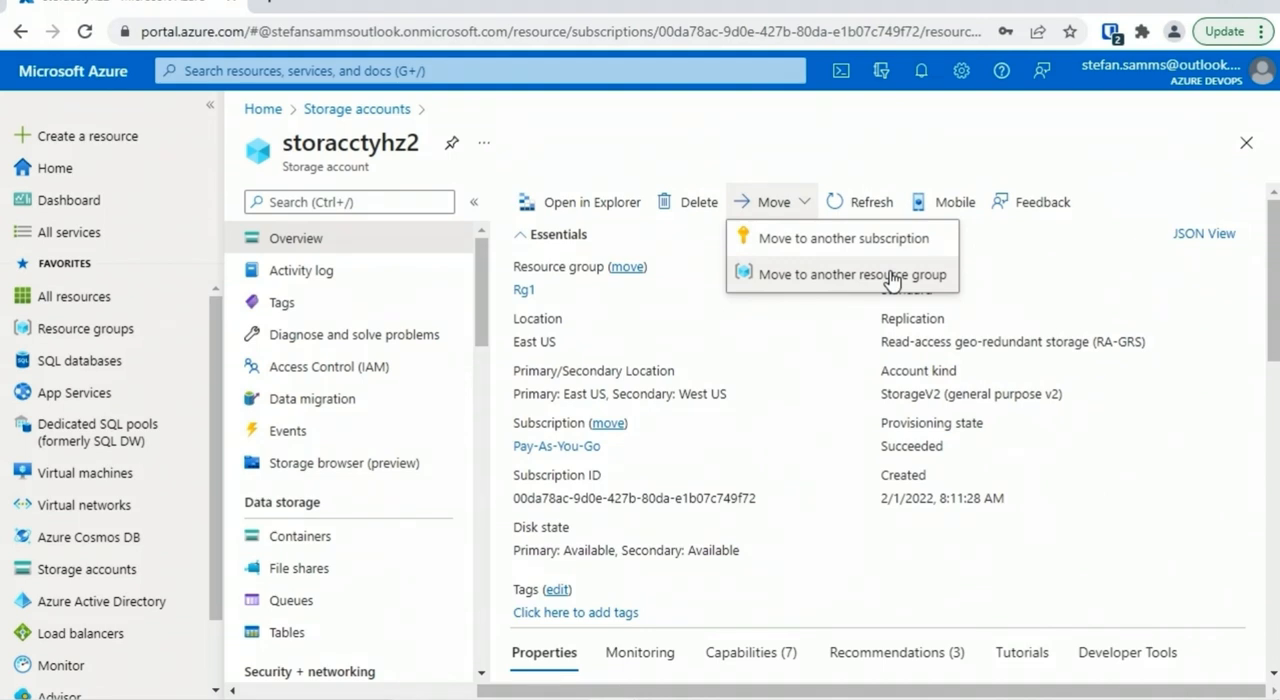
# Start moving WinSrv2019-2 from the ProjectB resource group to another resource group, choosing ProjectD as the target
pyautogui.click(113, 480)
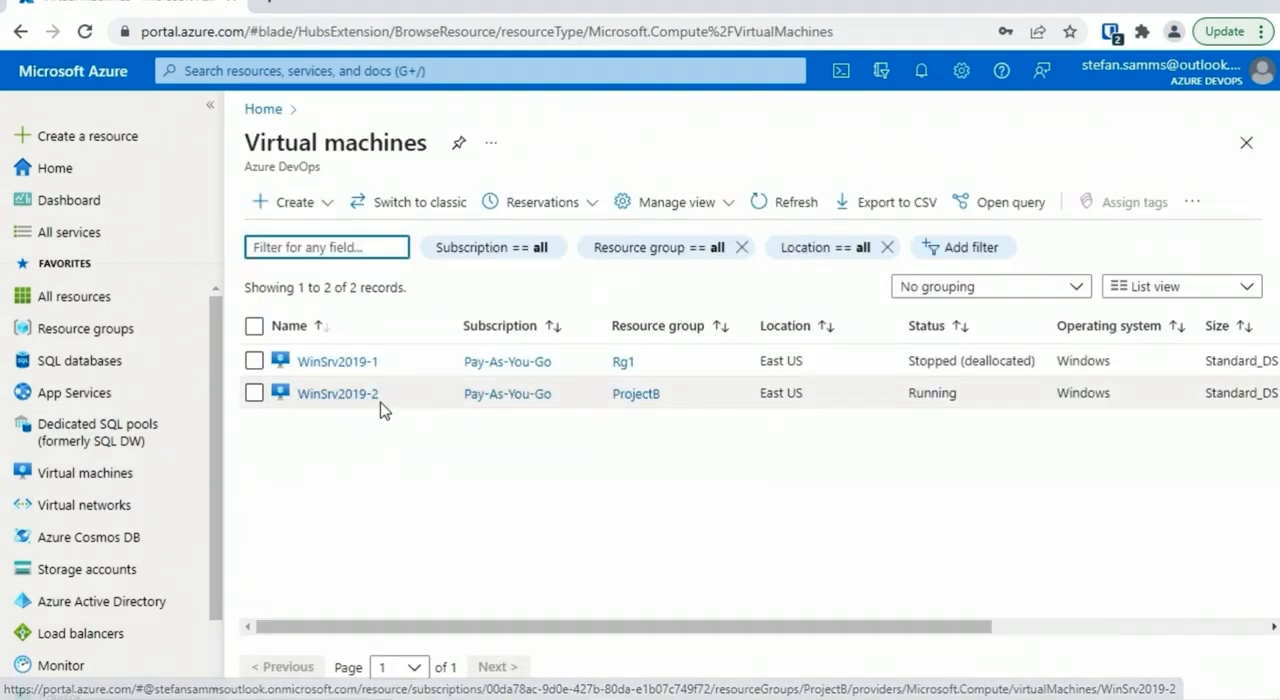
pyautogui.click(650, 395)
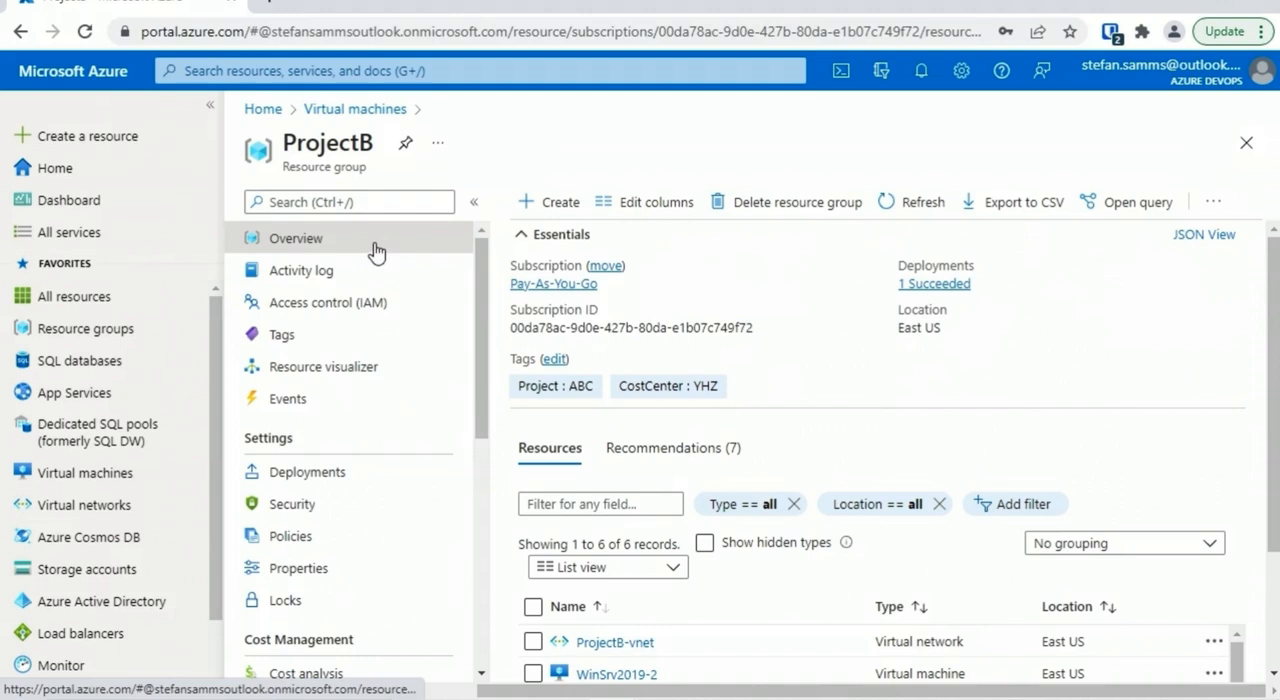
pyautogui.click(536, 673)
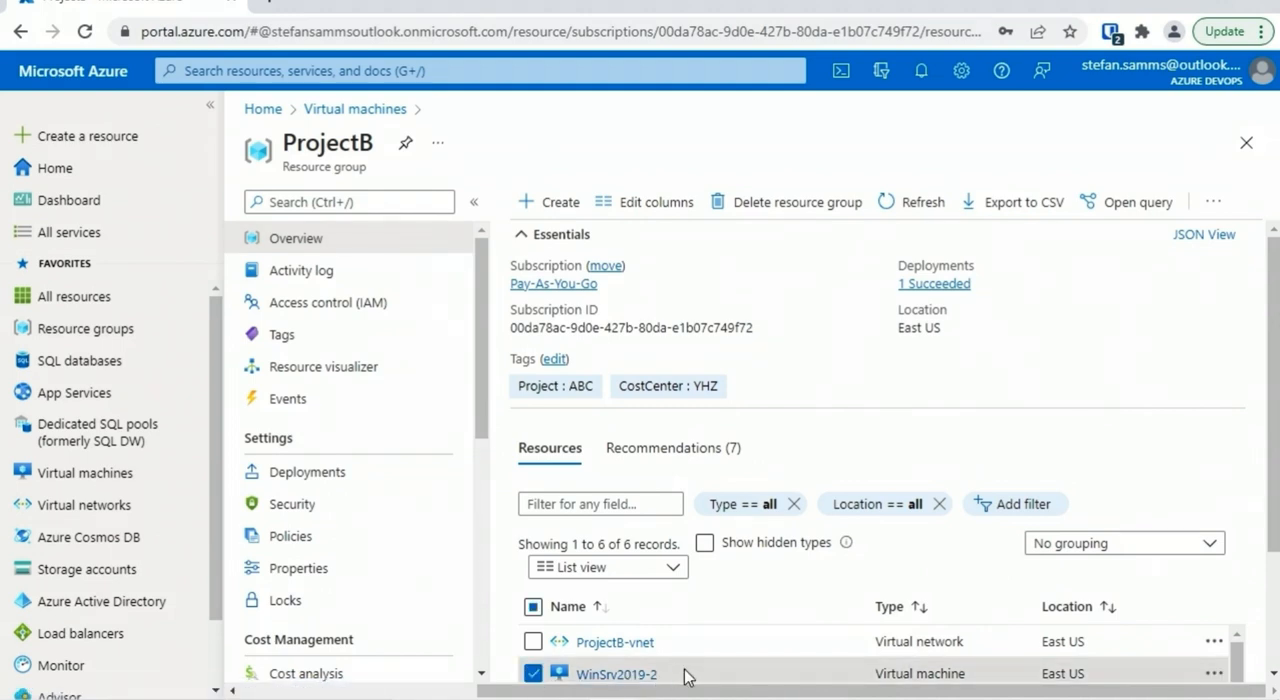
pyautogui.click(1213, 201)
pyautogui.moveTo(1155, 274)
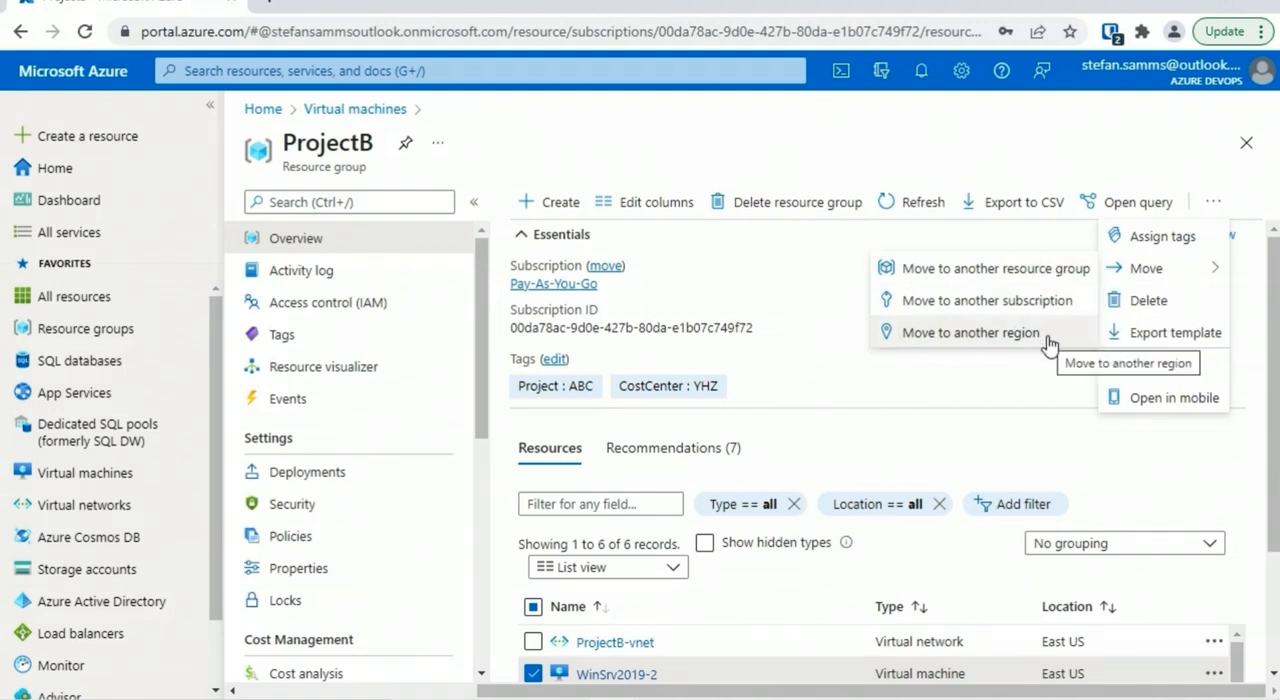
pyautogui.click(978, 270)
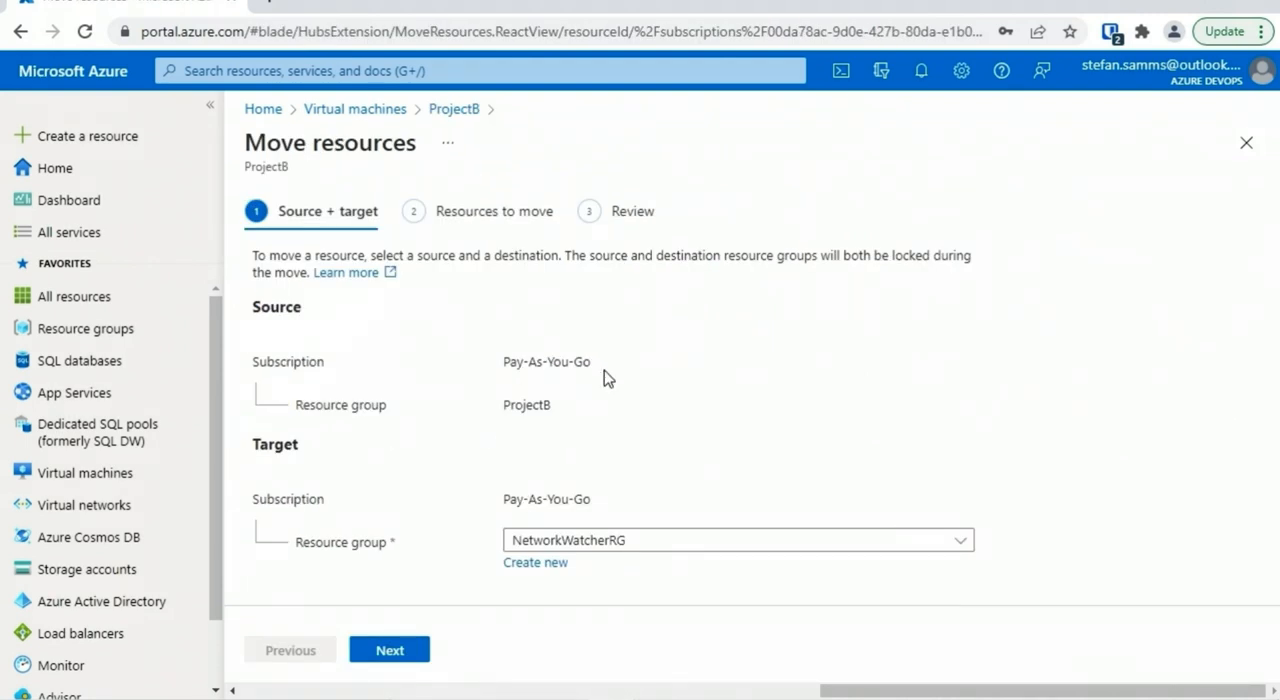
pyautogui.click(520, 540)
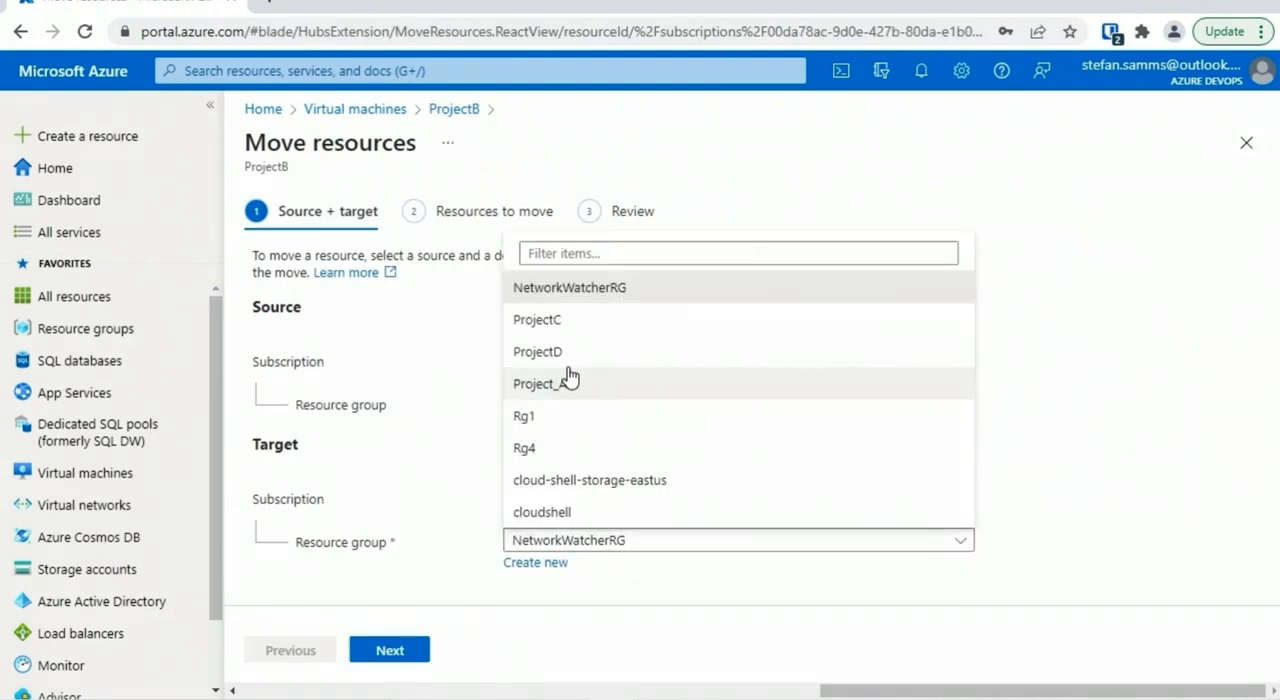
pyautogui.click(571, 354)
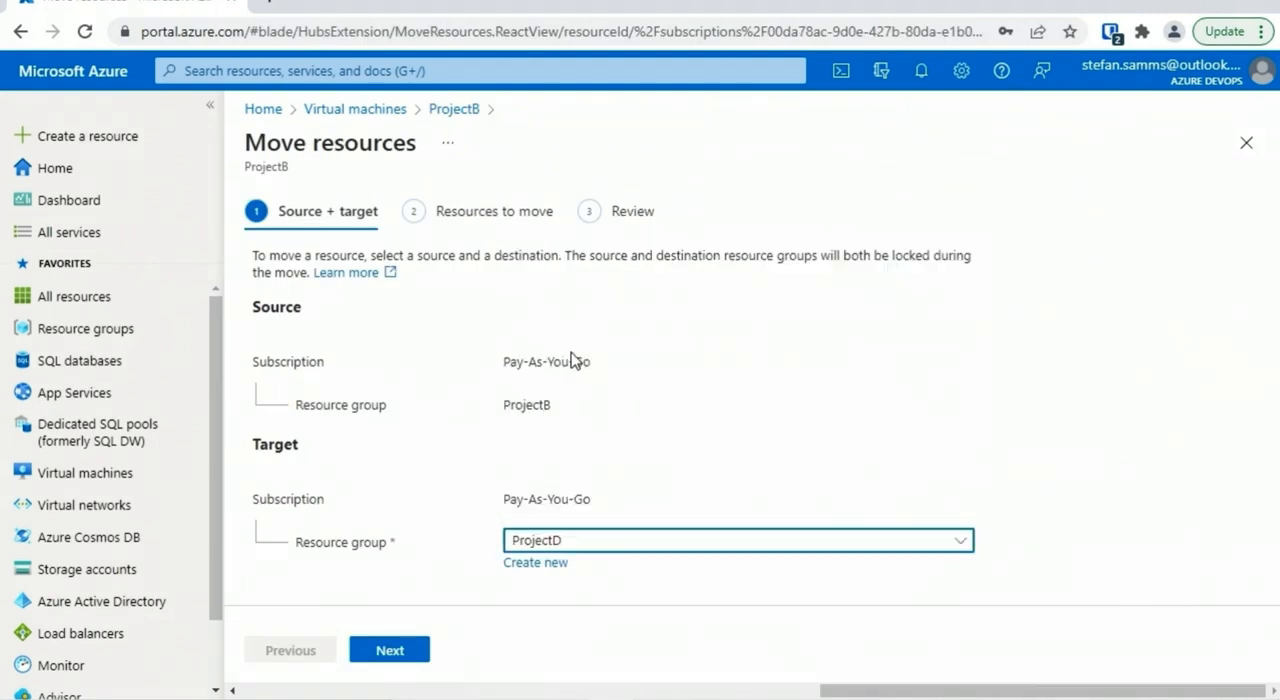
# Duplicate the browser tab and copy the resource ID from WinSrv2019-2's properties there
pyautogui.rightClick(200, 3)
pyautogui.click(245, 144)
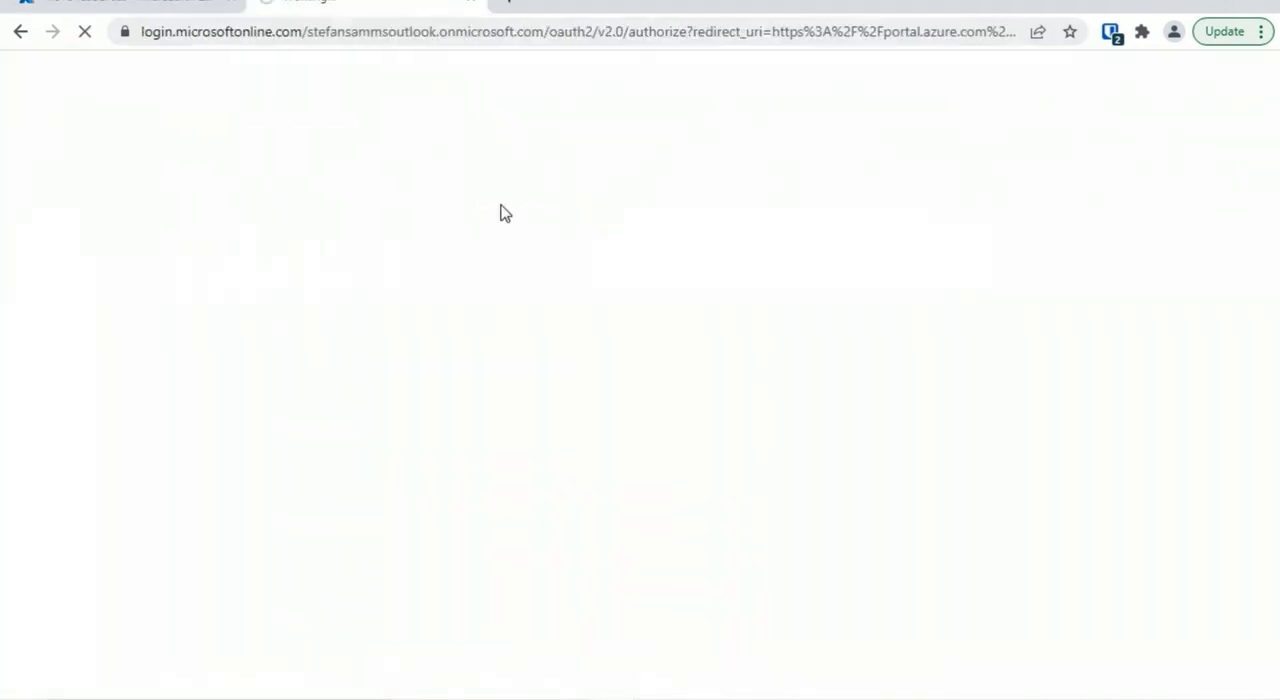
pyautogui.click(125, 475)
pyautogui.click(337, 394)
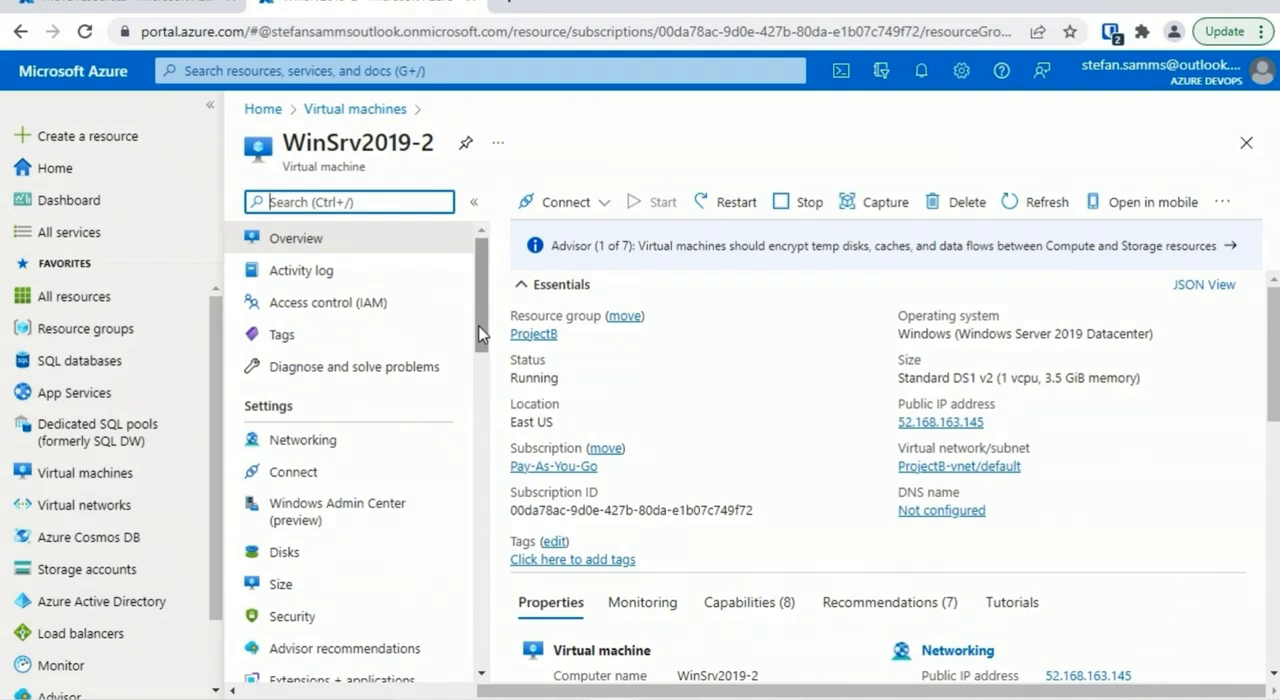
pyautogui.moveTo(479, 335); pyautogui.dragTo(486, 446)
pyautogui.click(340, 390)
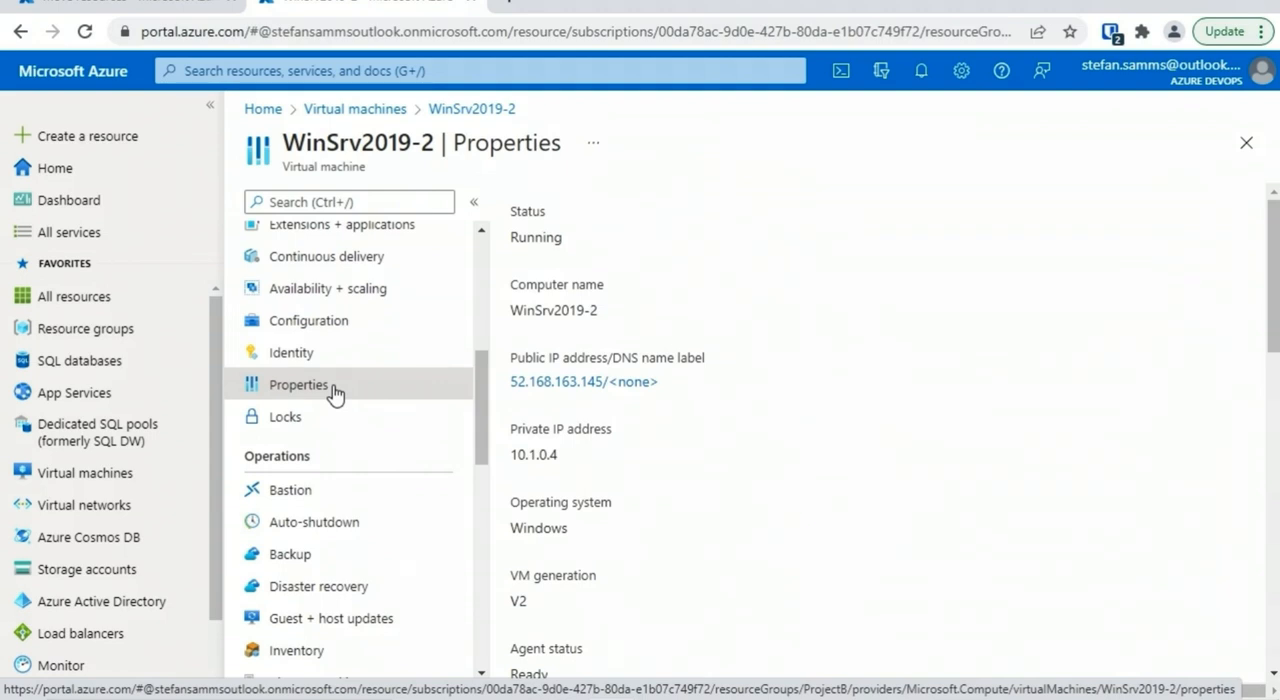
pyautogui.scroll(-10, 763, 366)
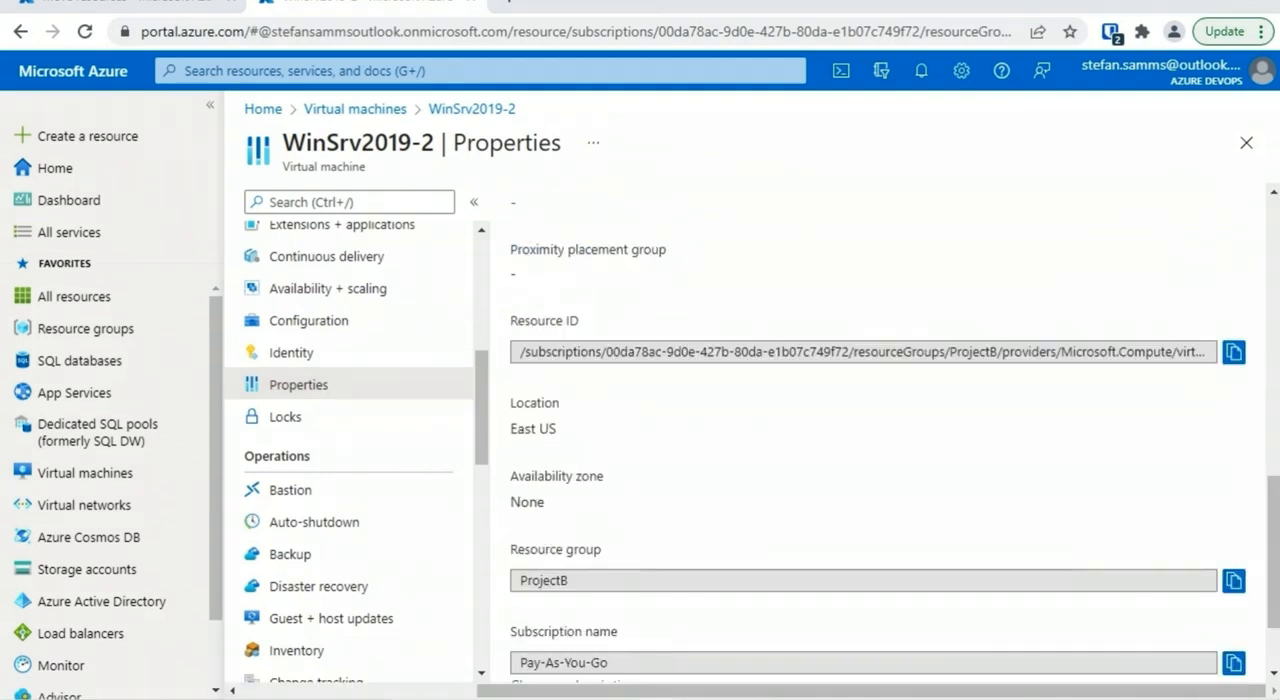
pyautogui.click(1234, 351)
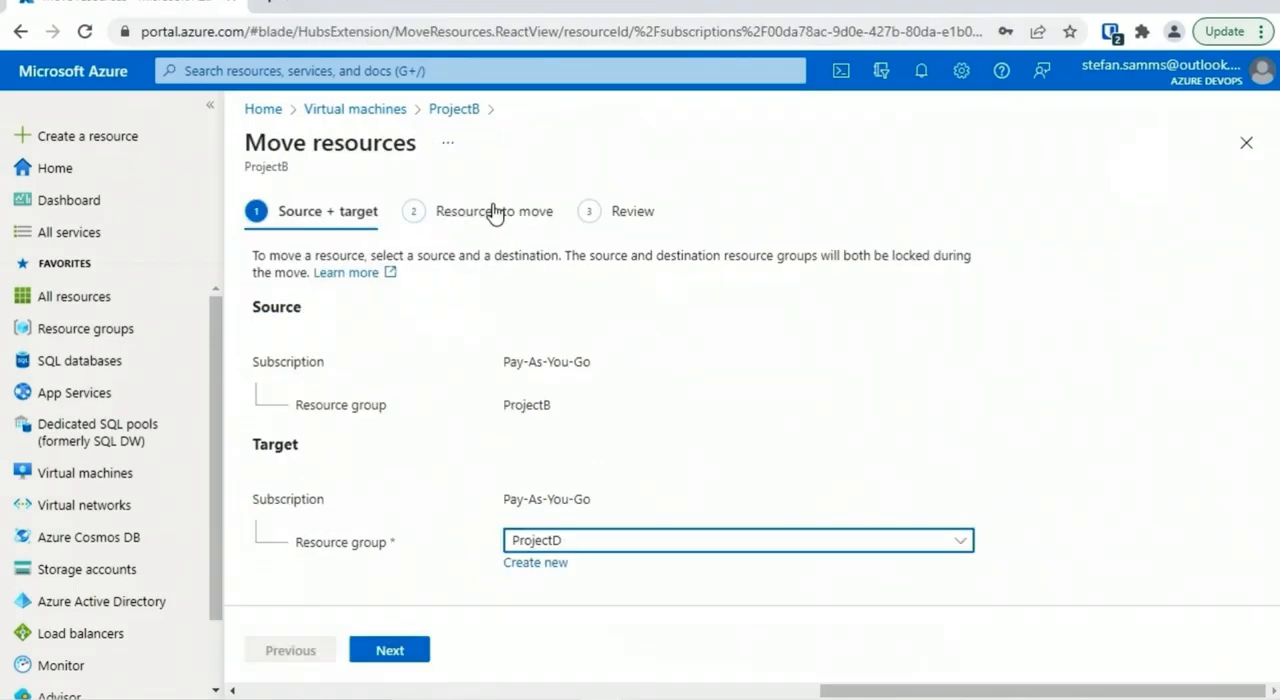
# Validate the resource to move, acknowledge that tools and scripts need the new resource IDs, and start the move to ProjectD
pyautogui.click(395, 650)
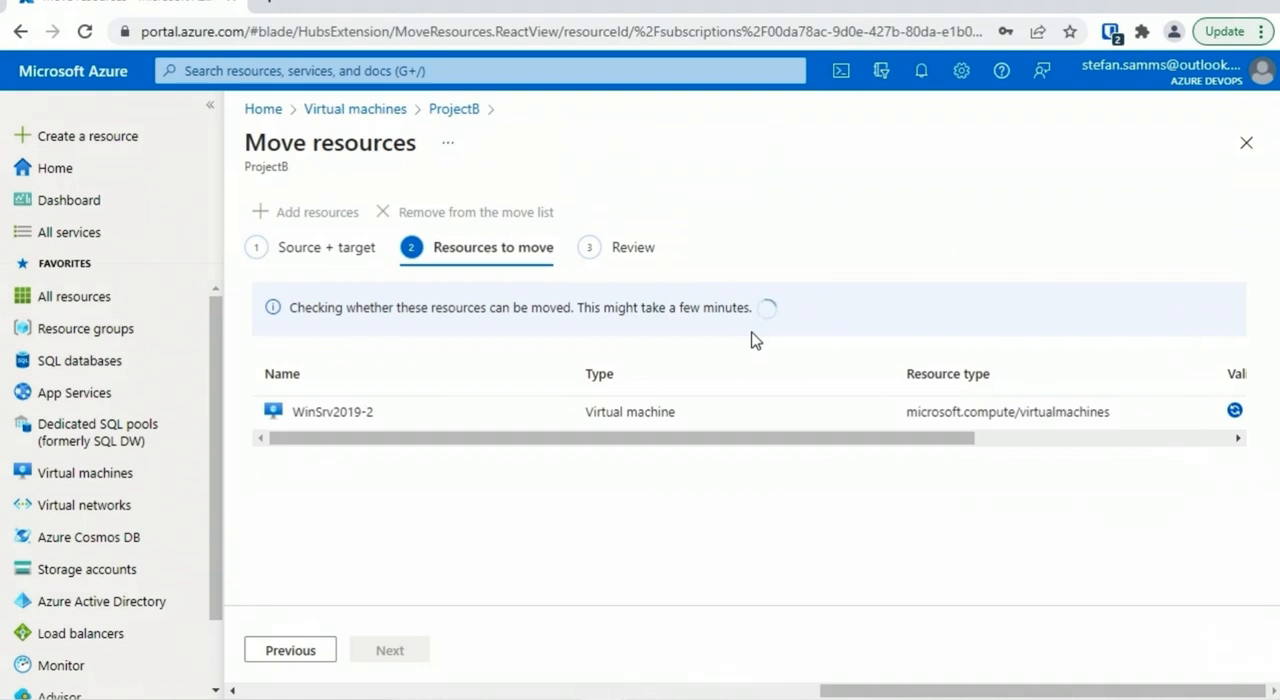
pyautogui.moveTo(898, 384); pyautogui.dragTo(1128, 384)
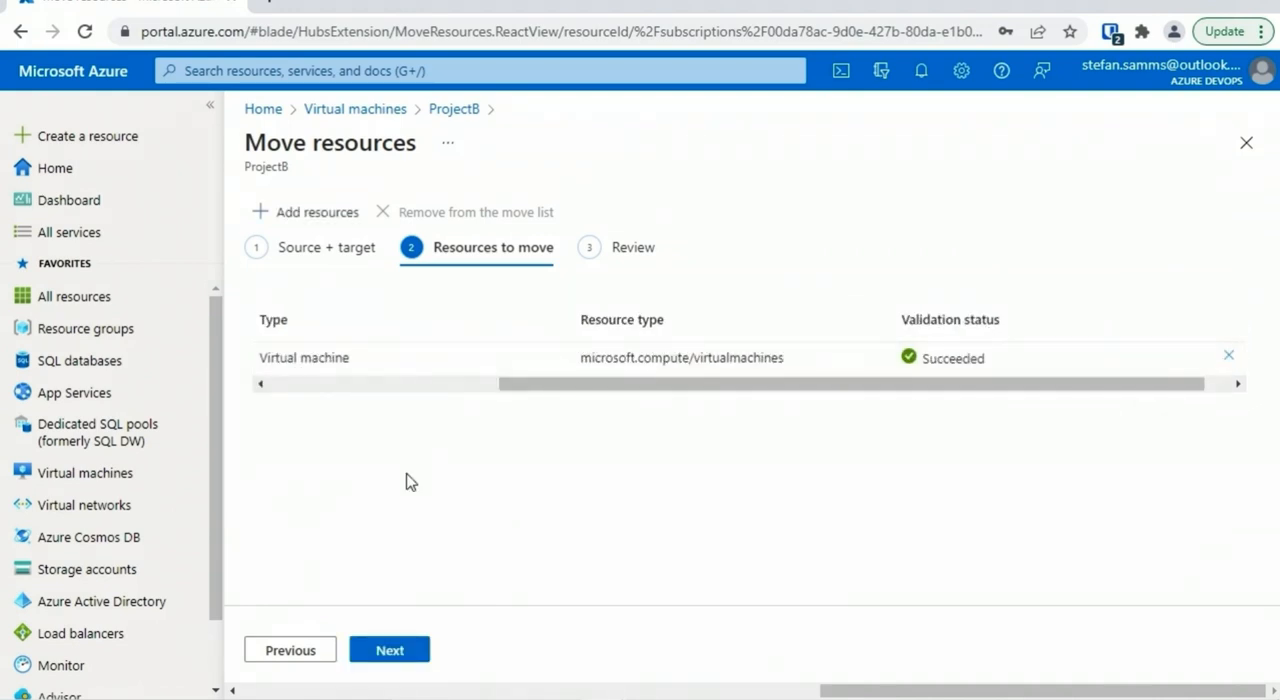
pyautogui.click(400, 651)
pyautogui.click(254, 619)
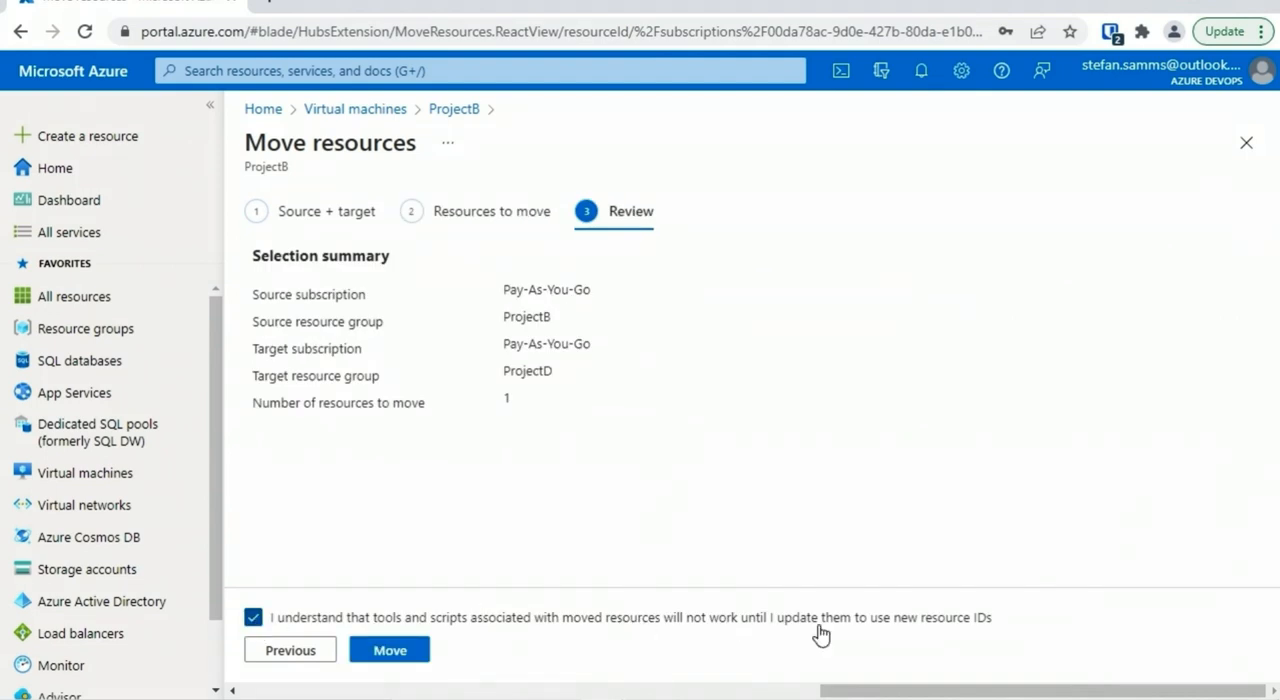
pyautogui.click(390, 650)
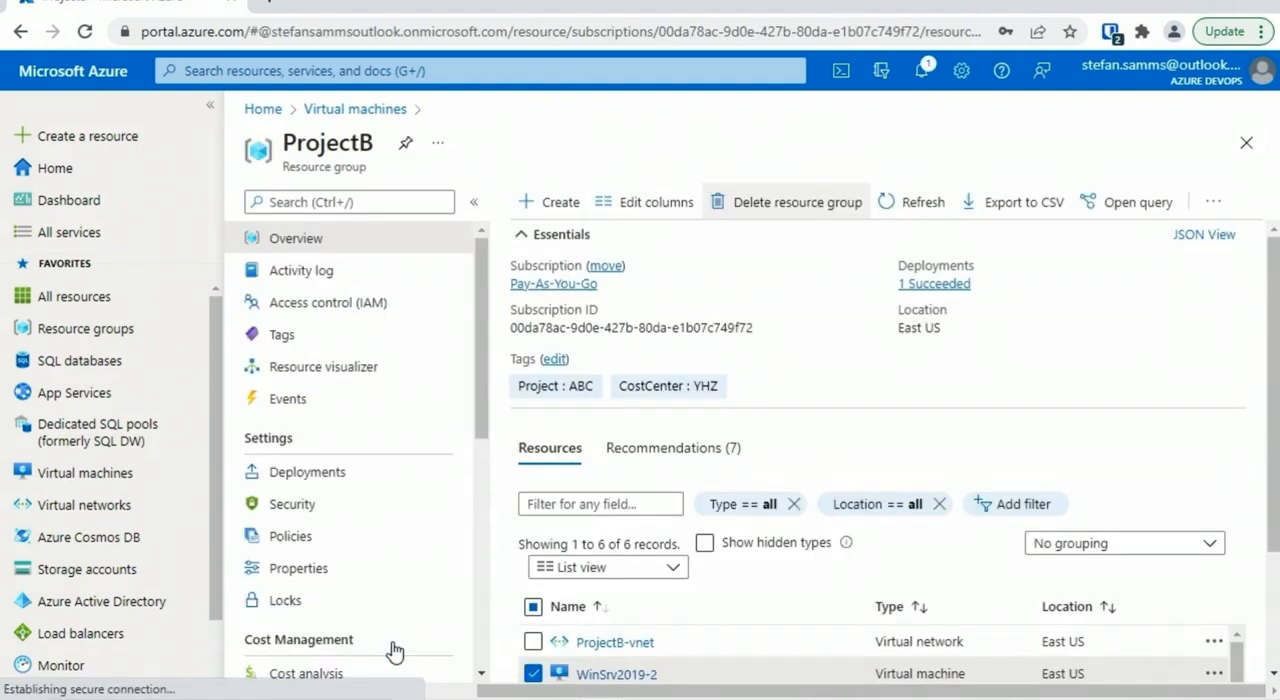
# Check the move notification and WinSrv2019-2's resource group in the virtual machines list
pyautogui.click(924, 74)
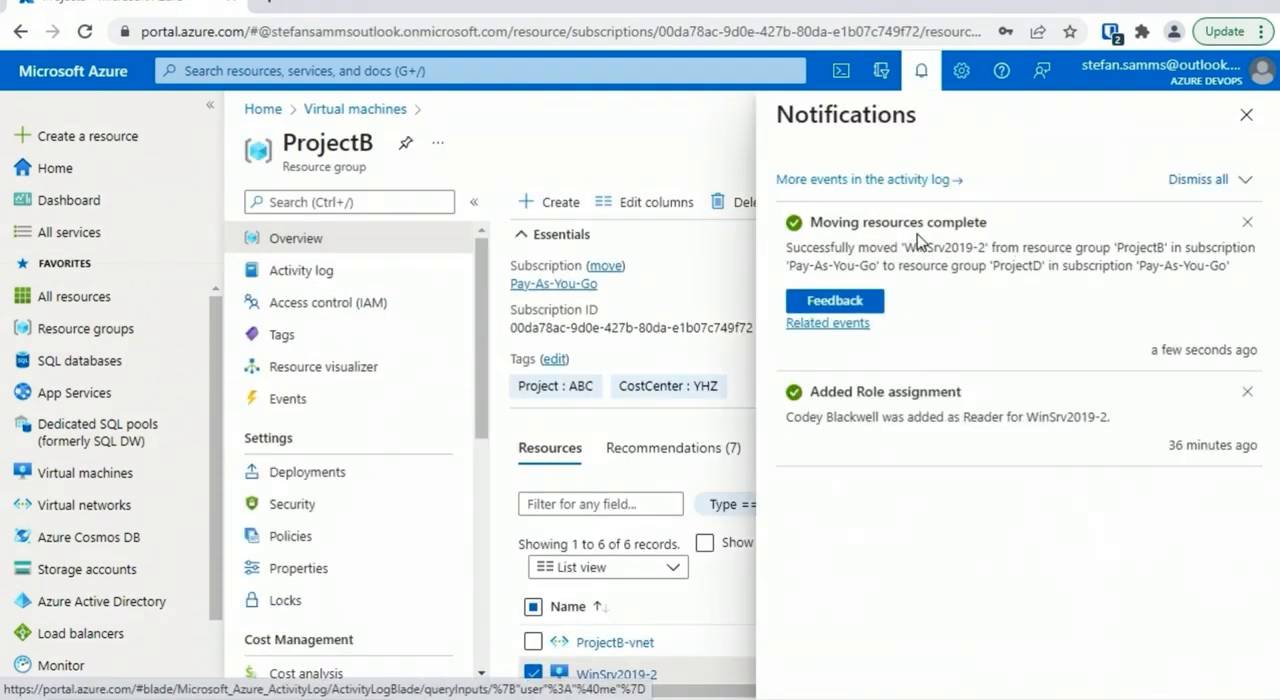
pyautogui.click(1247, 117)
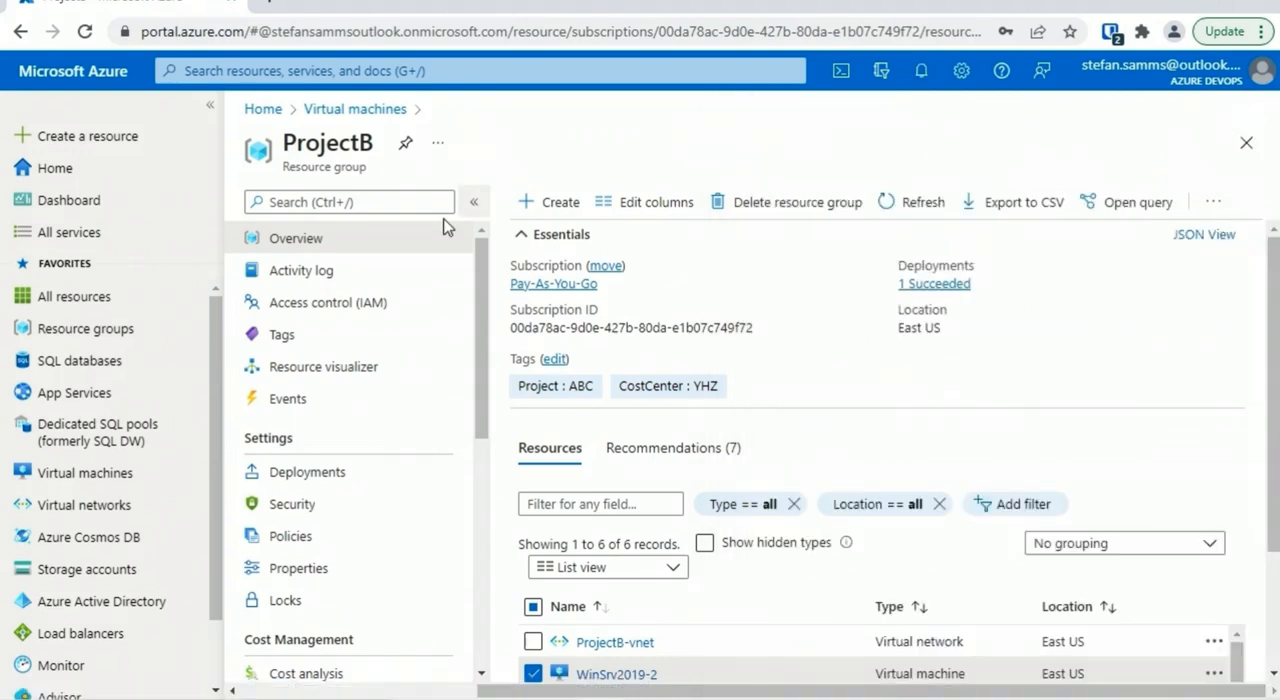
pyautogui.click(118, 474)
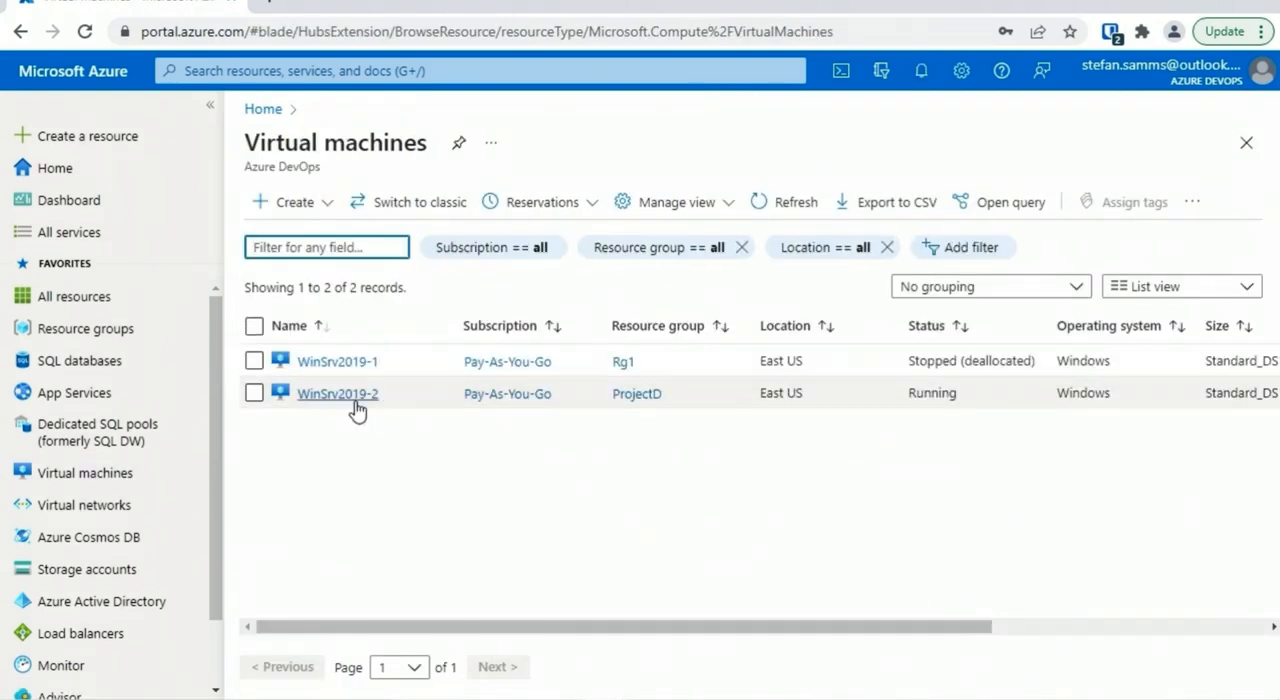
pyautogui.hotkey('alt', 'Tab')
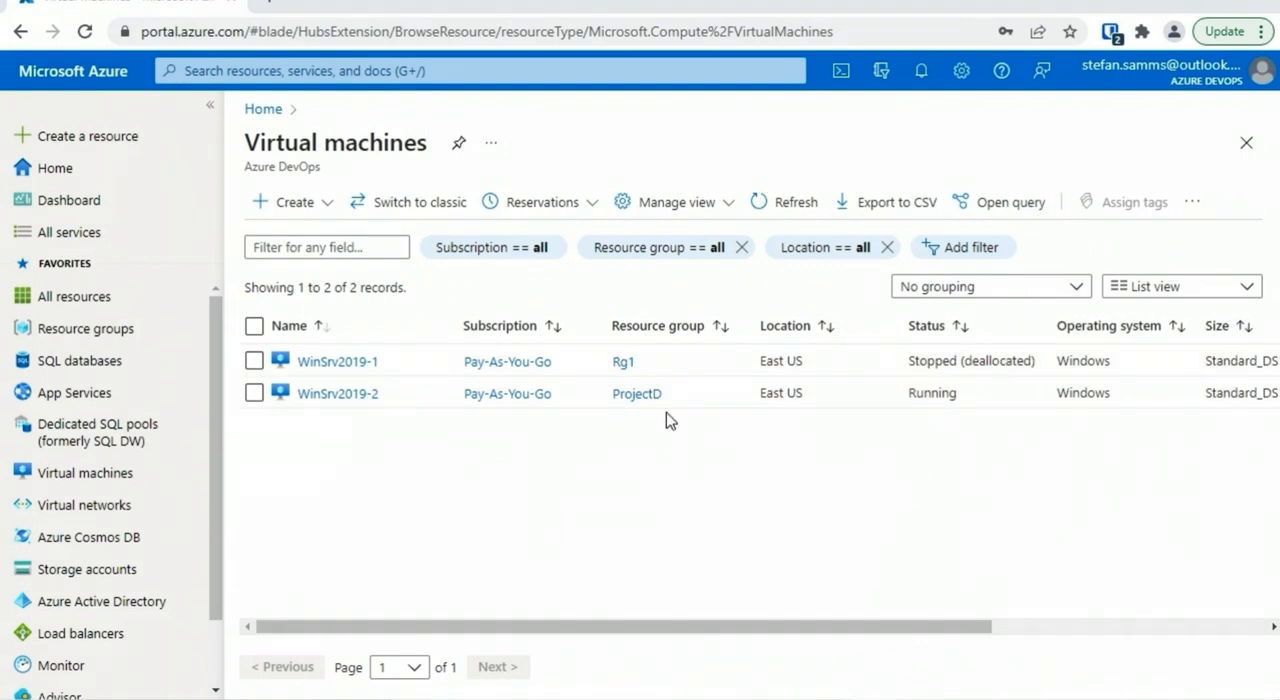
# Copy the moved WinSrv2019-2's resource ID from its properties and paste it below the earlier ID in the WordPad document
pyautogui.click(337, 394)
pyautogui.scroll(-4, 488, 375)
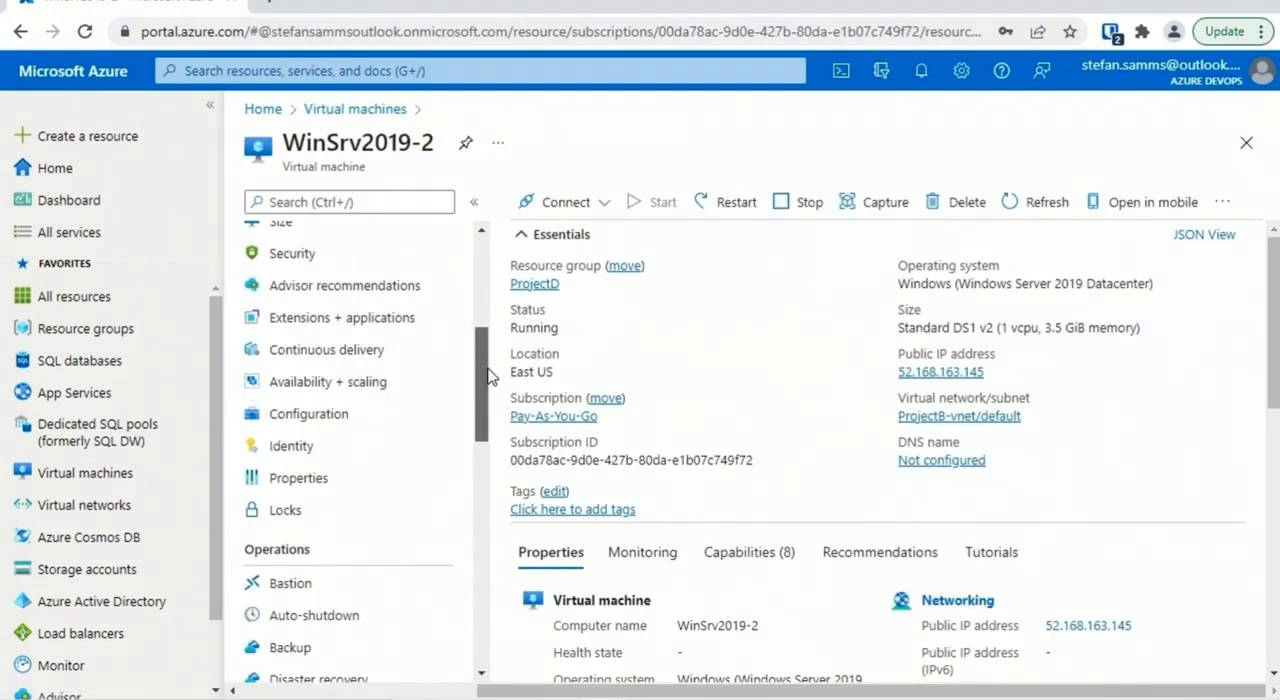
pyautogui.scroll(-1, 488, 375)
pyautogui.click(340, 393)
pyautogui.moveTo(1273, 290); pyautogui.dragTo(1273, 580)
pyautogui.click(1234, 336)
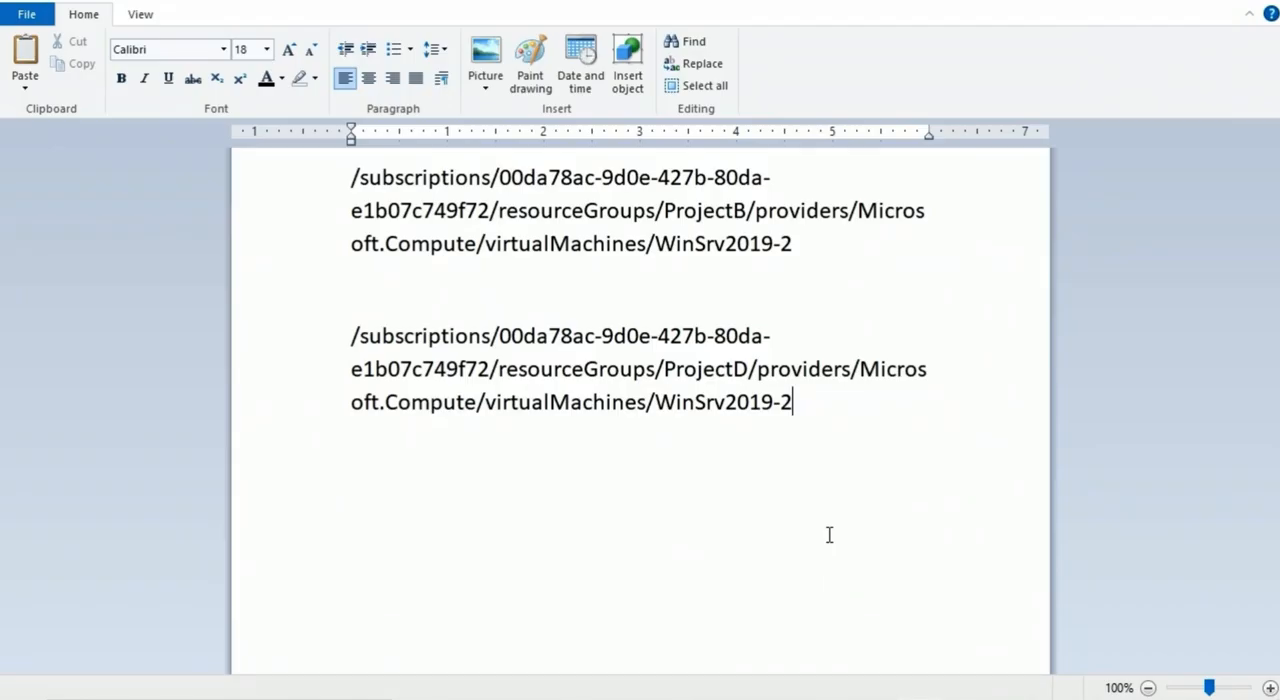
# Compare the two resource IDs by highlighting the subscription part, the resource group names ProjectB and ProjectD, and the whole old ID
pyautogui.moveTo(358, 178); pyautogui.dragTo(492, 210)
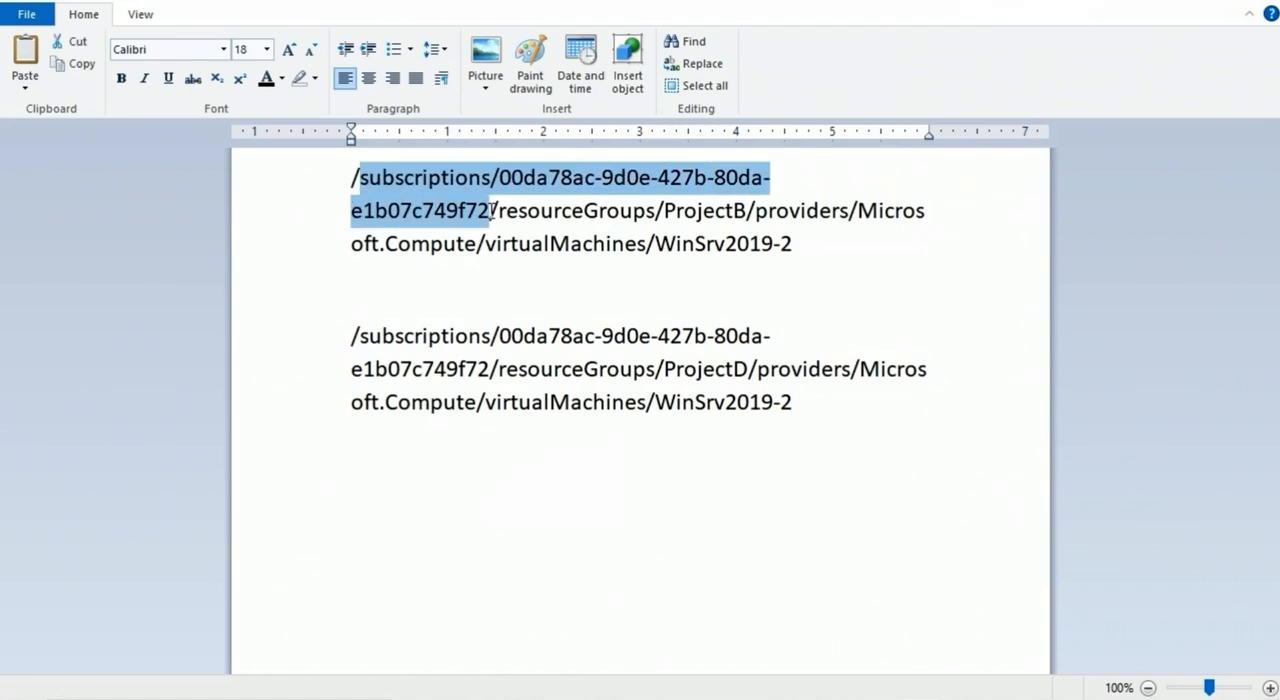
pyautogui.moveTo(666, 211); pyautogui.dragTo(849, 211)
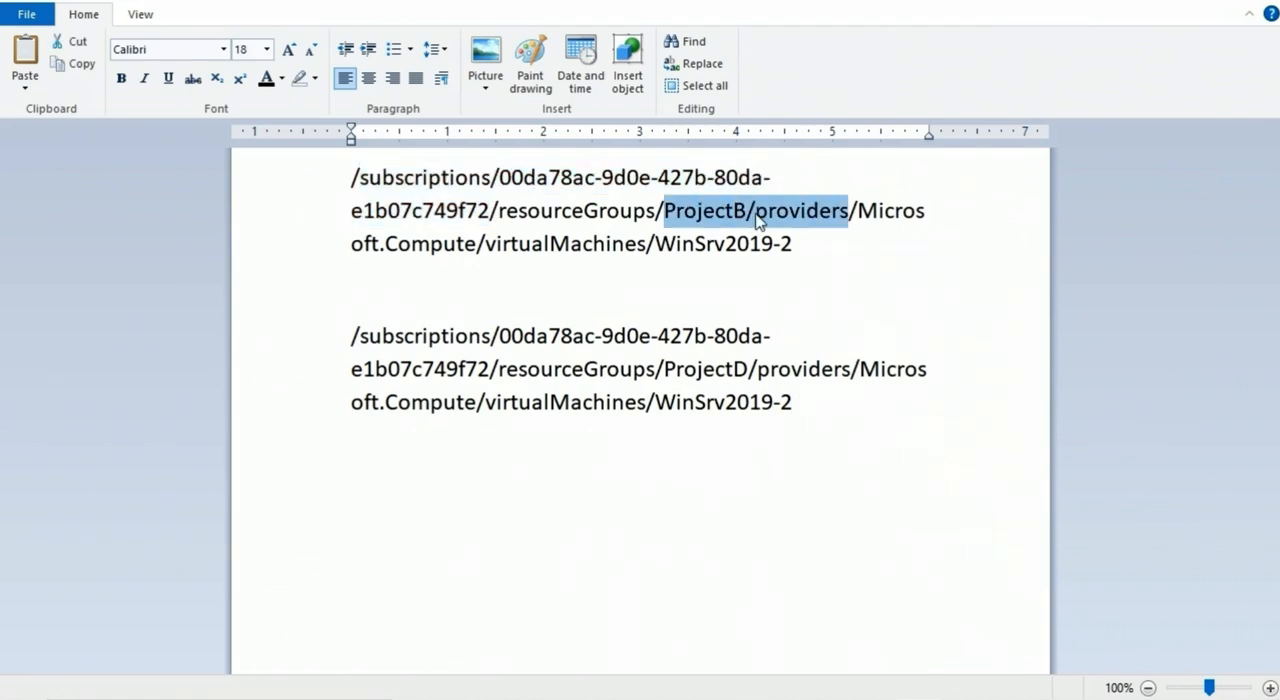
pyautogui.moveTo(665, 369); pyautogui.dragTo(748, 369)
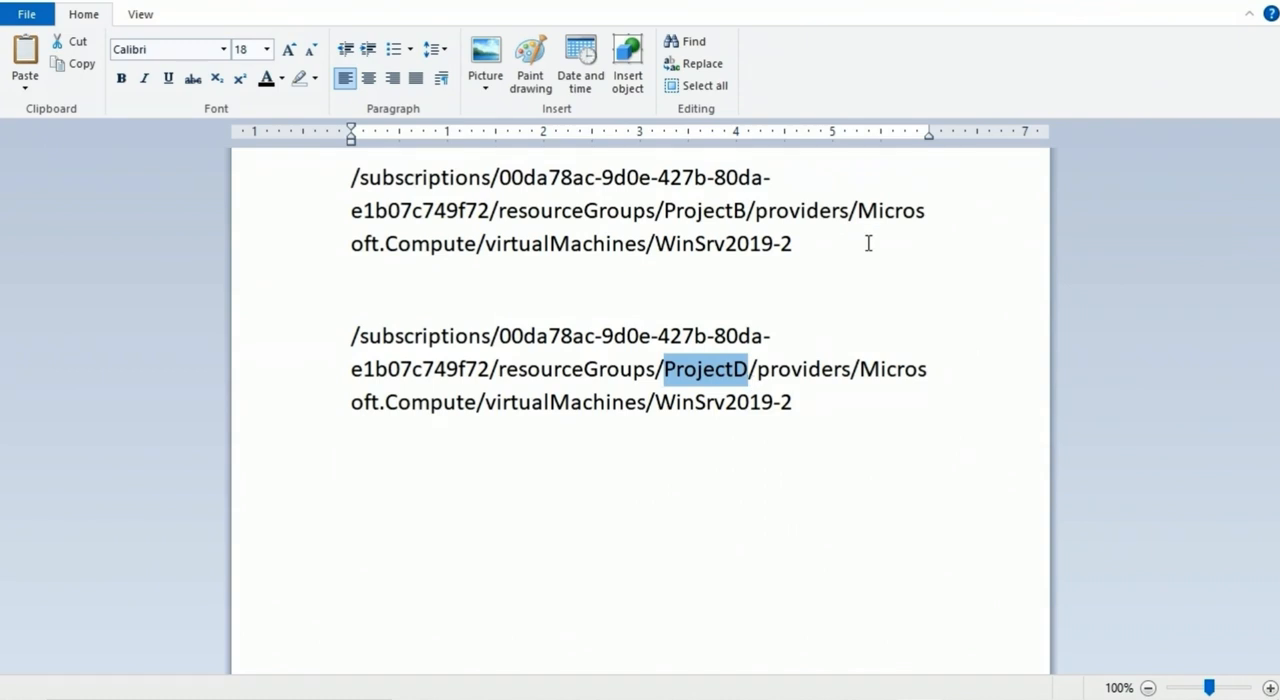
pyautogui.doubleClick(777, 245)
pyautogui.tripleClick(777, 245)
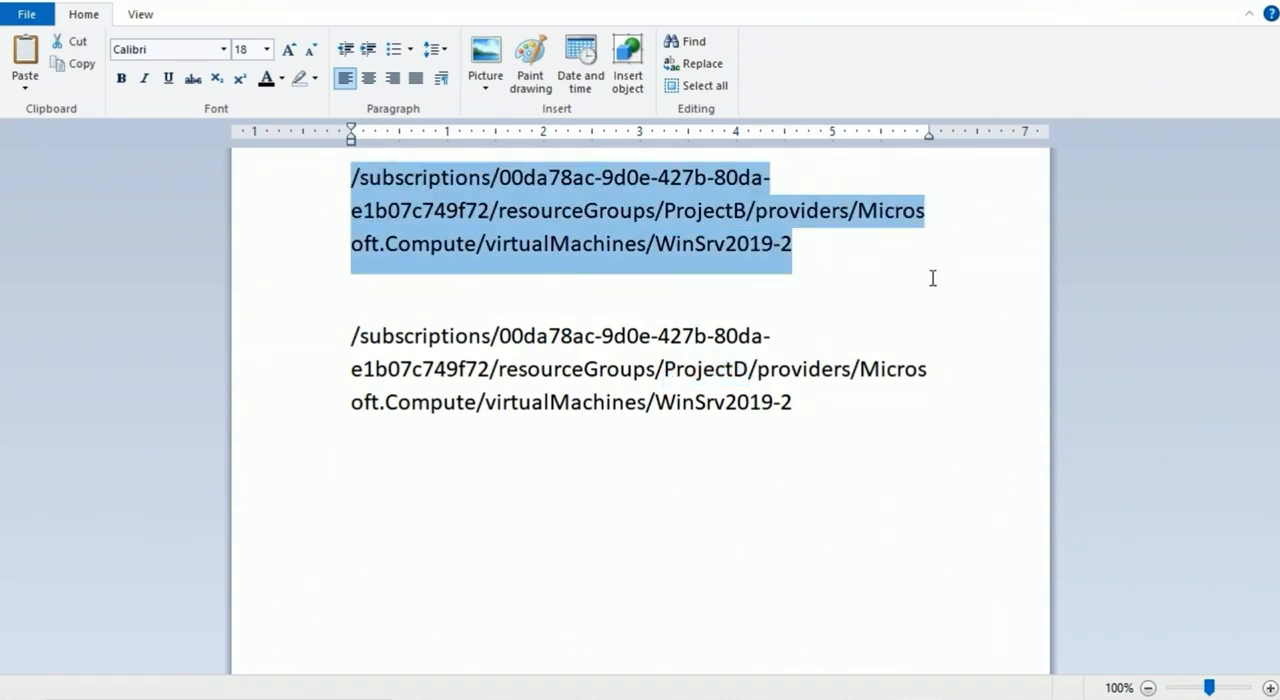
# Switch back to the Azure portal and search WinSrv2019-2's role assignments by the user's first name
pyautogui.hotkey('alt', 'Tab')
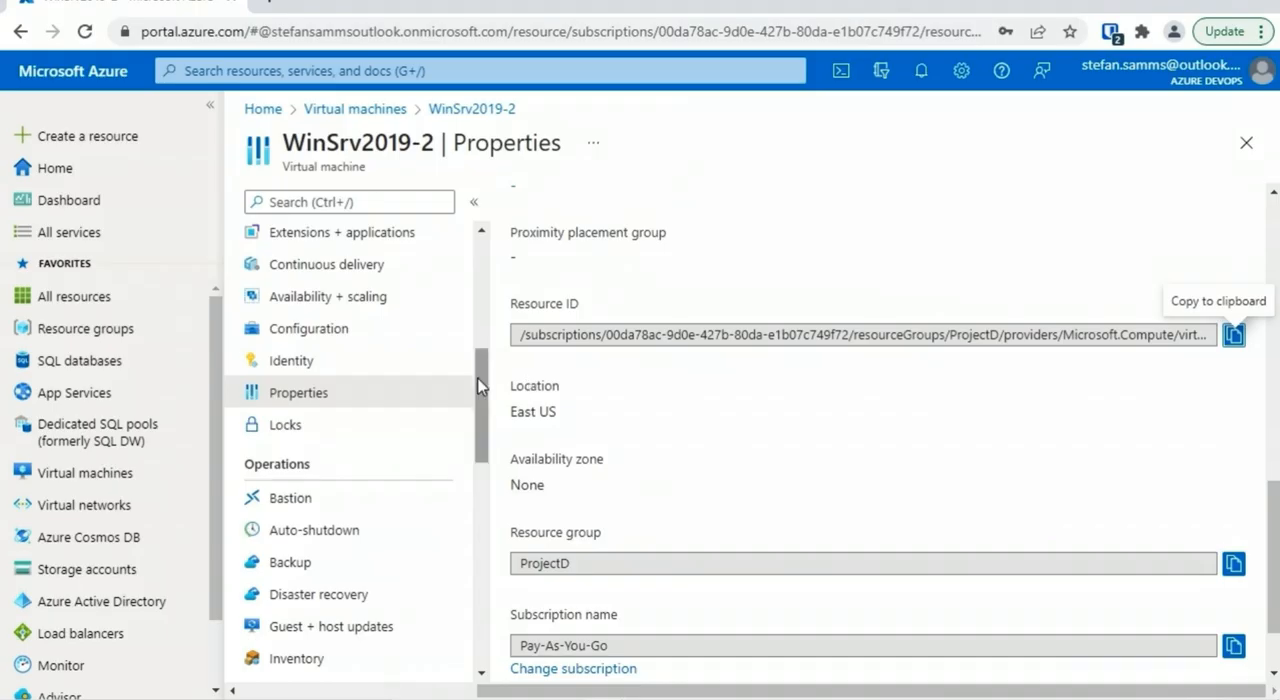
pyautogui.moveTo(475, 374); pyautogui.dragTo(481, 258)
pyautogui.click(328, 302)
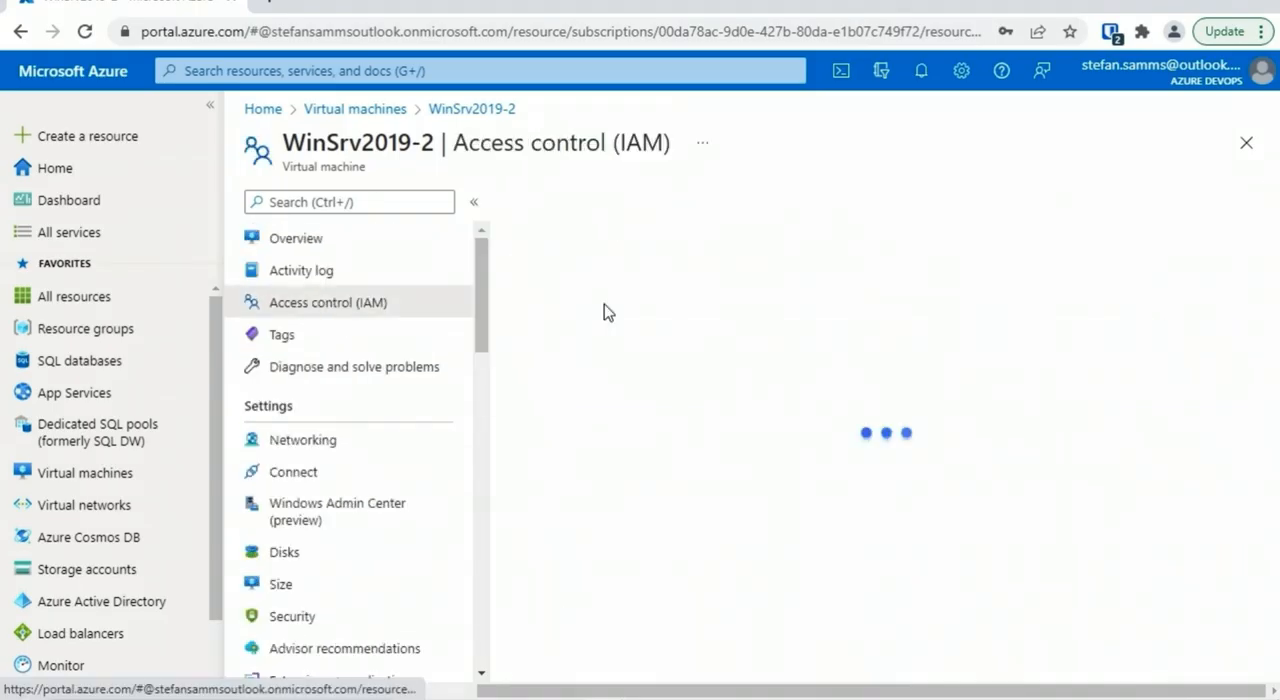
pyautogui.click(655, 253)
pyautogui.click(648, 385)
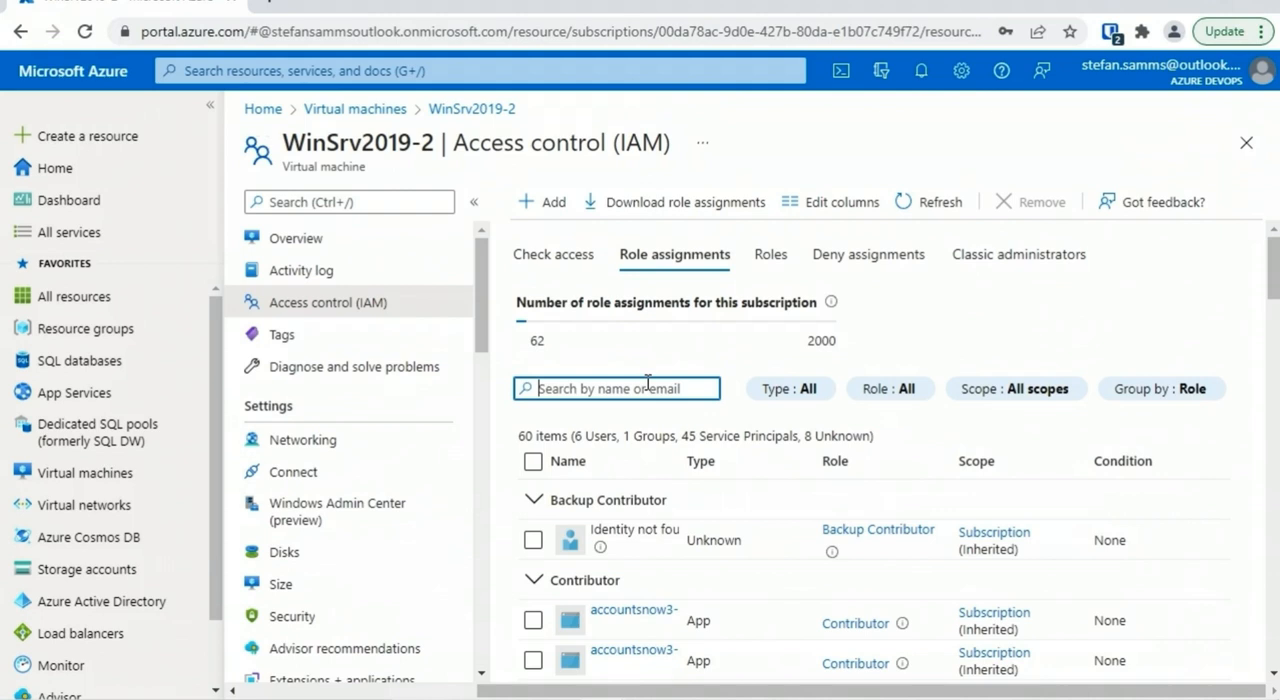
pyautogui.write('codey')
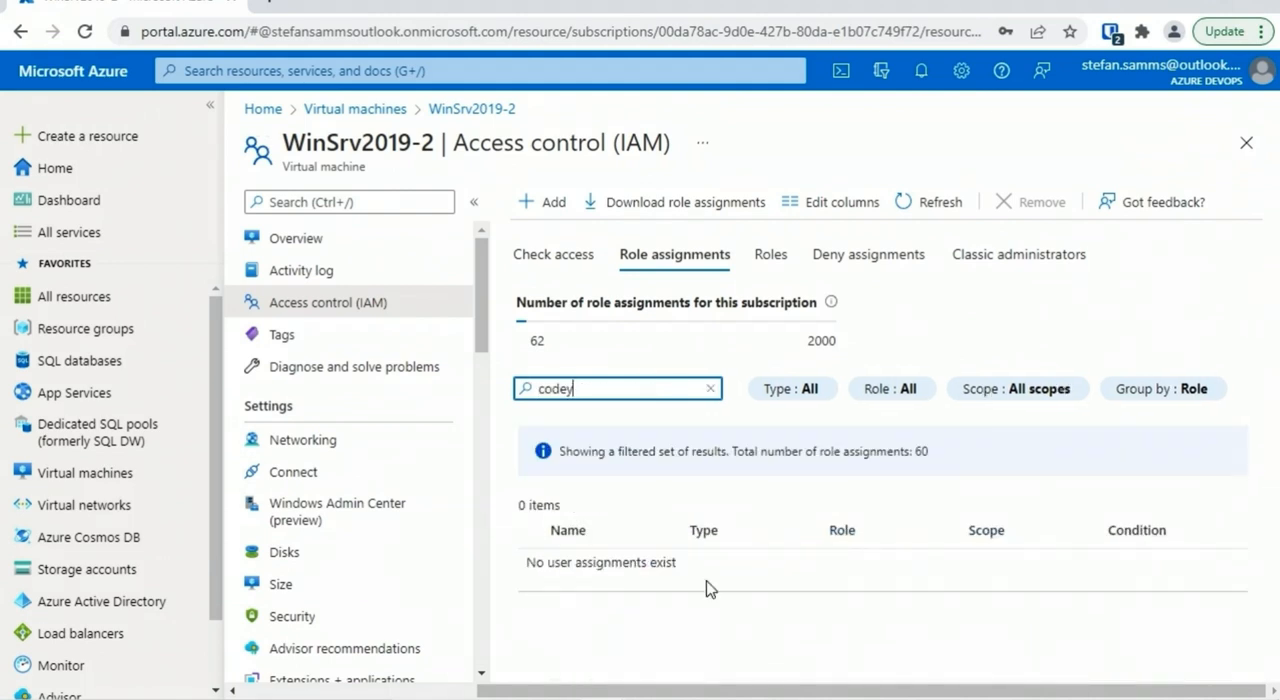
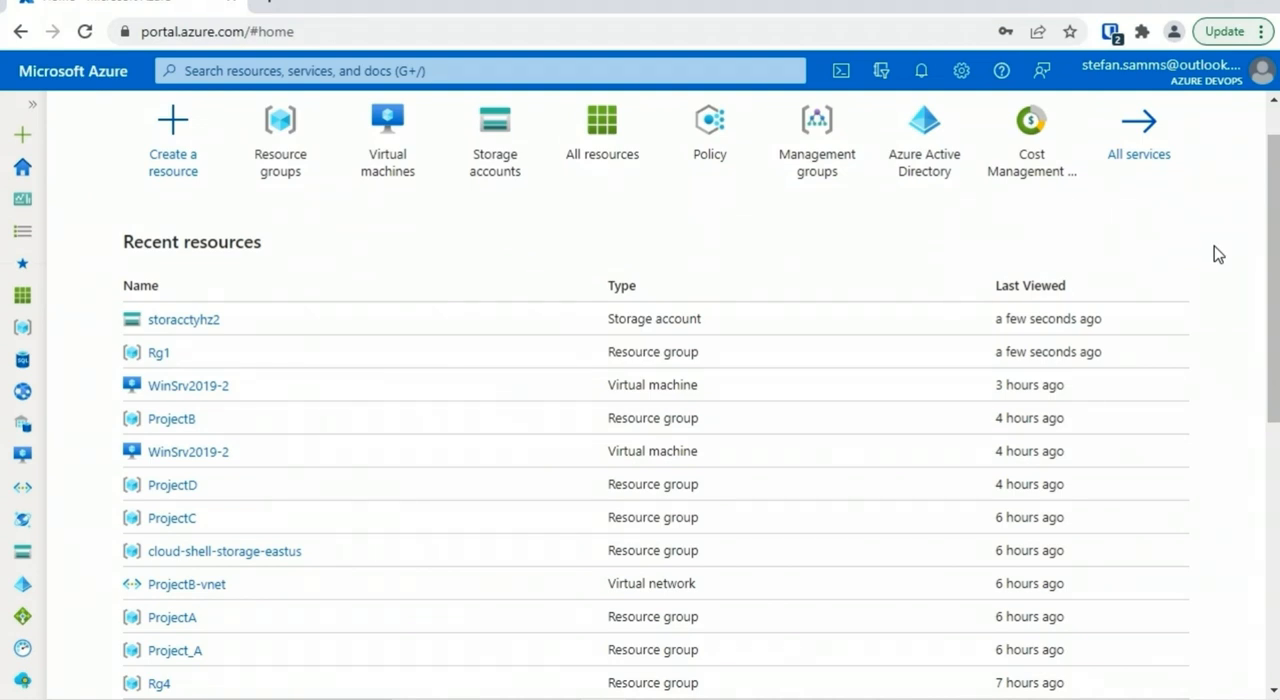
# Start creating a virtual machine, check the existing resource groups available for it, and close the form without creating anything
pyautogui.click(173, 135)
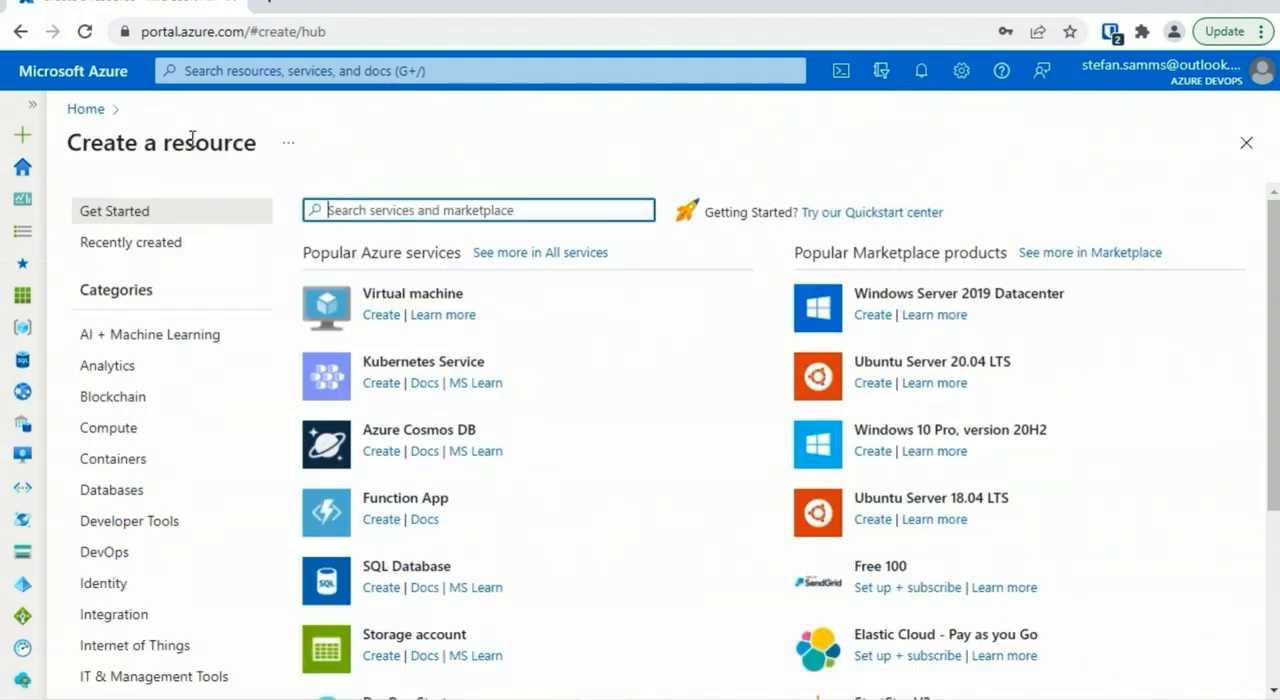
pyautogui.click(435, 293)
pyautogui.click(425, 456)
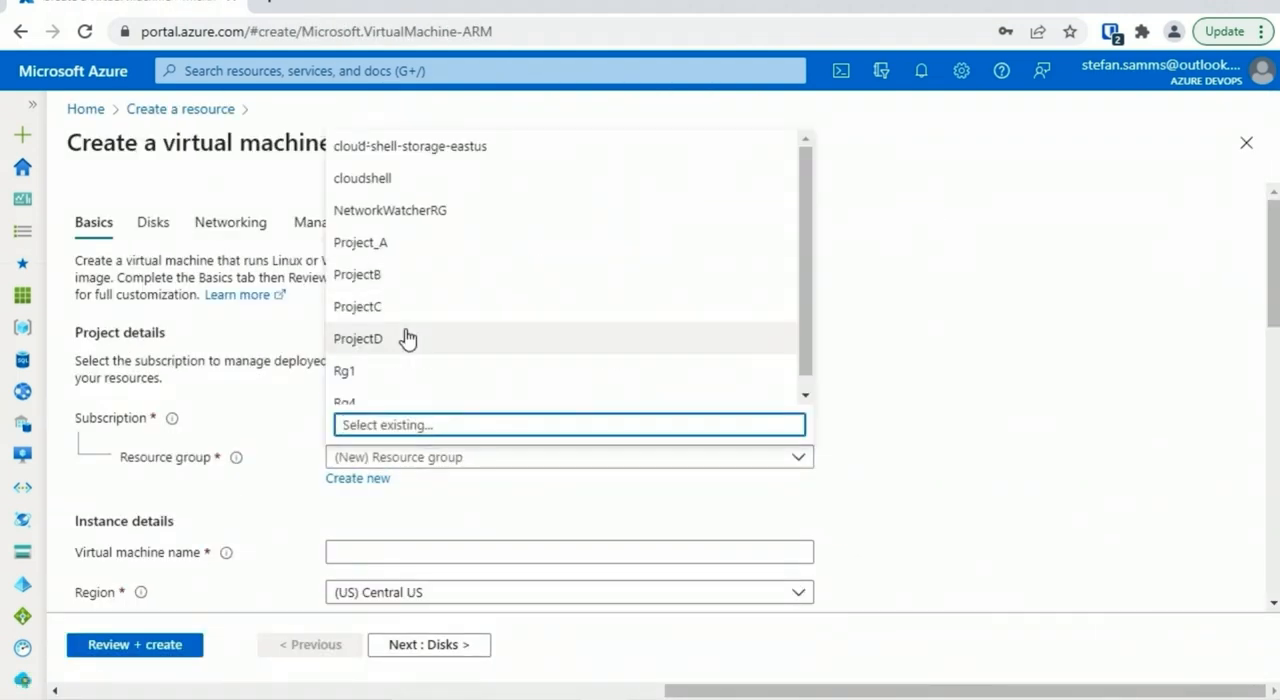
pyautogui.click(450, 492)
pyautogui.click(1246, 142)
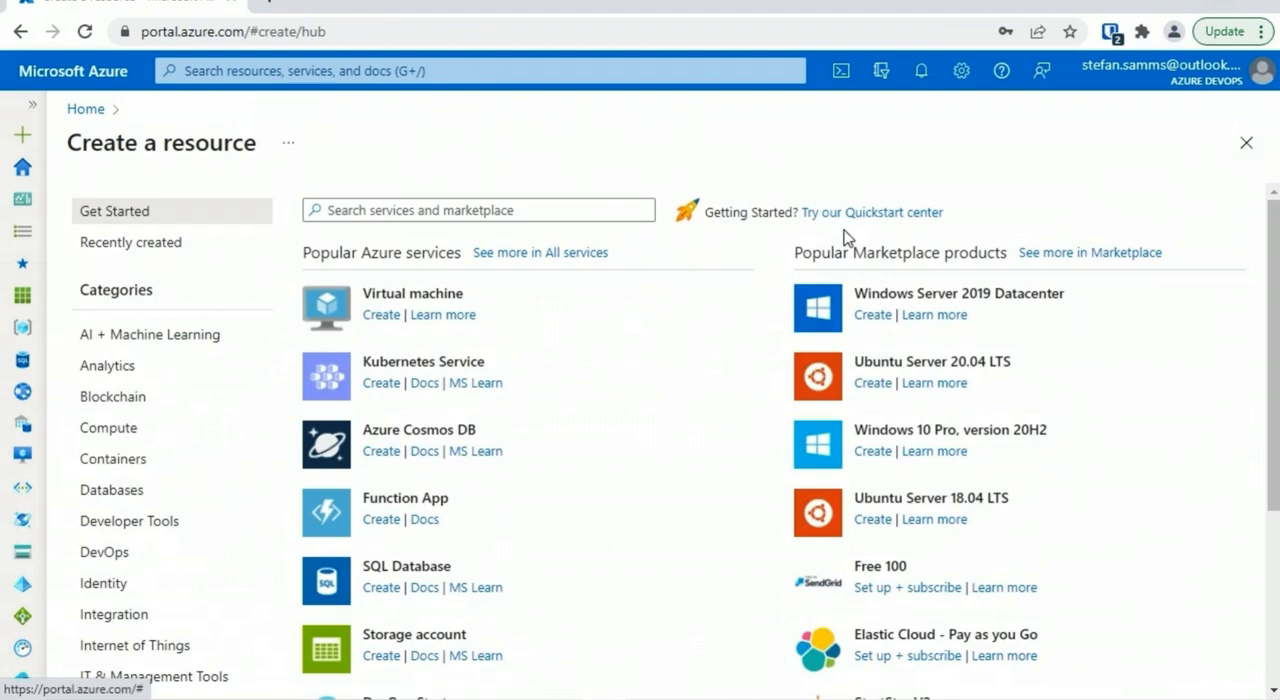
# Open the Rg1 resource group from the list of resource groups and show the resources it contains
pyautogui.click(33, 105)
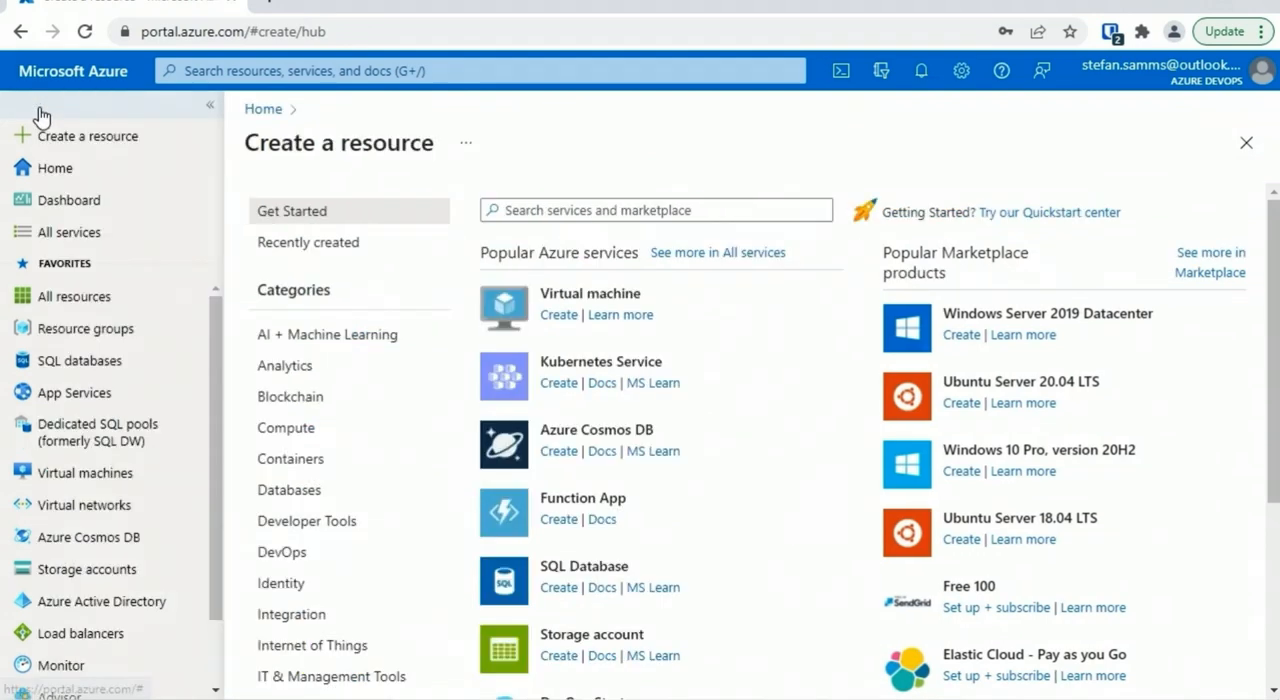
pyautogui.click(72, 328)
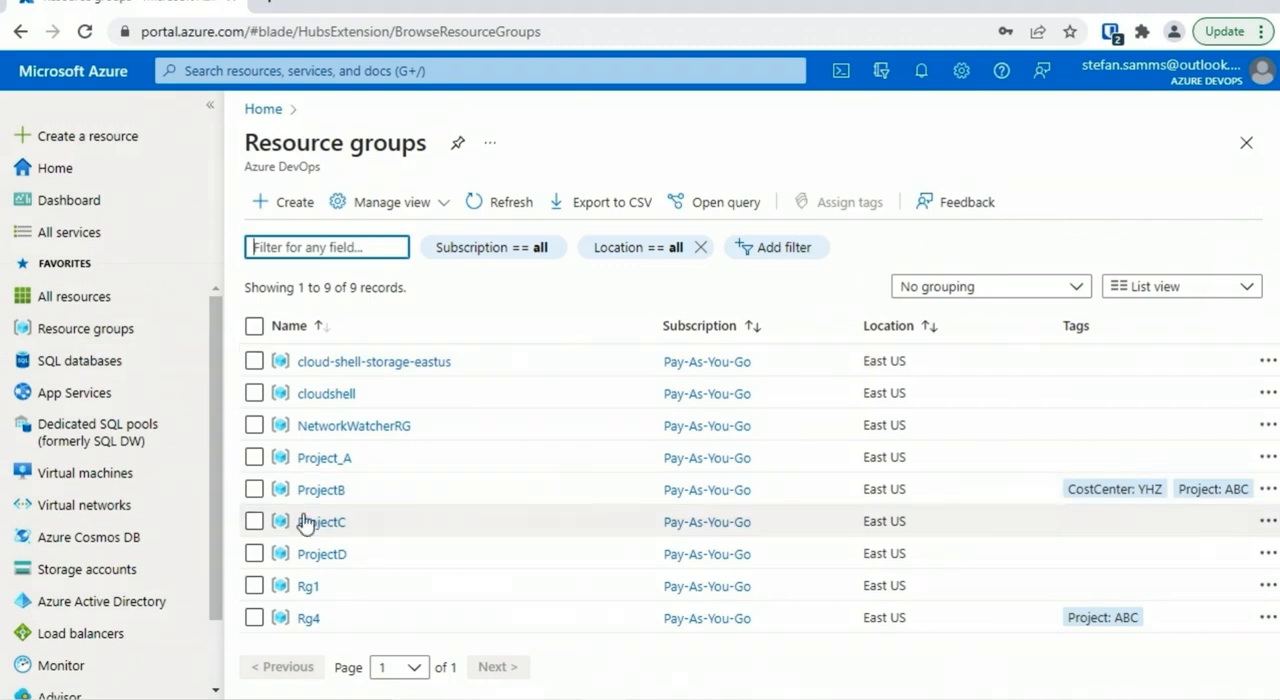
pyautogui.click(308, 586)
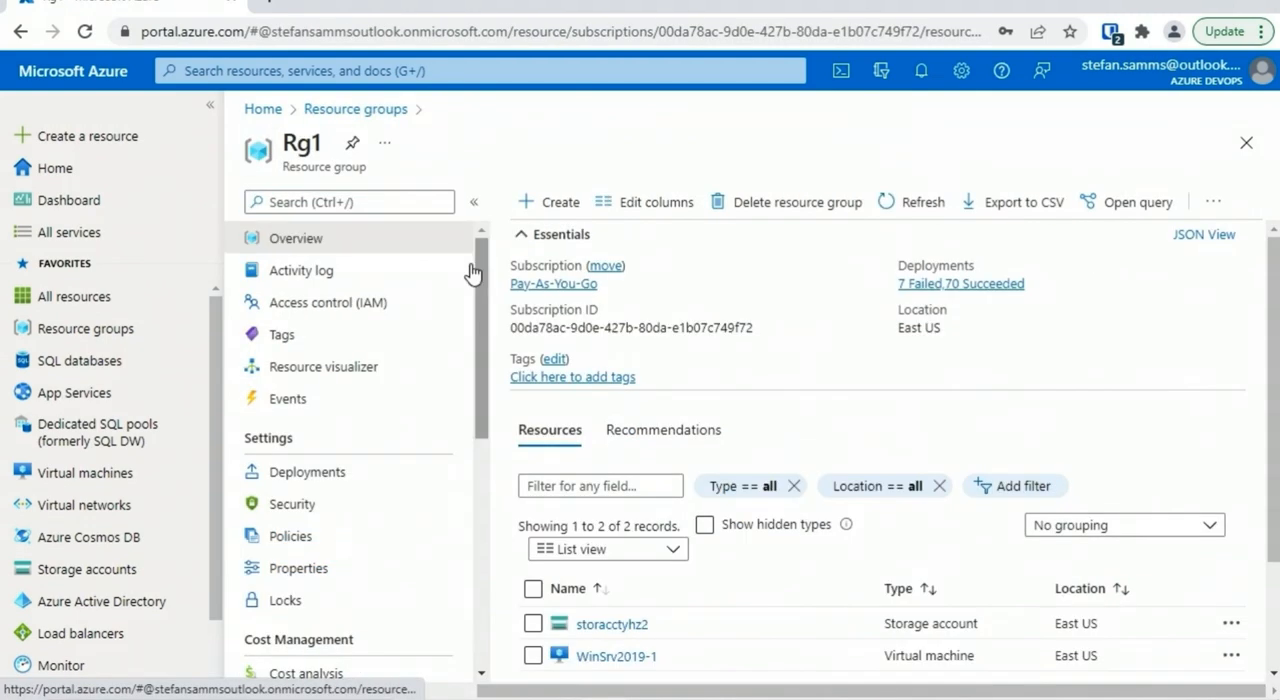
pyautogui.click(210, 105)
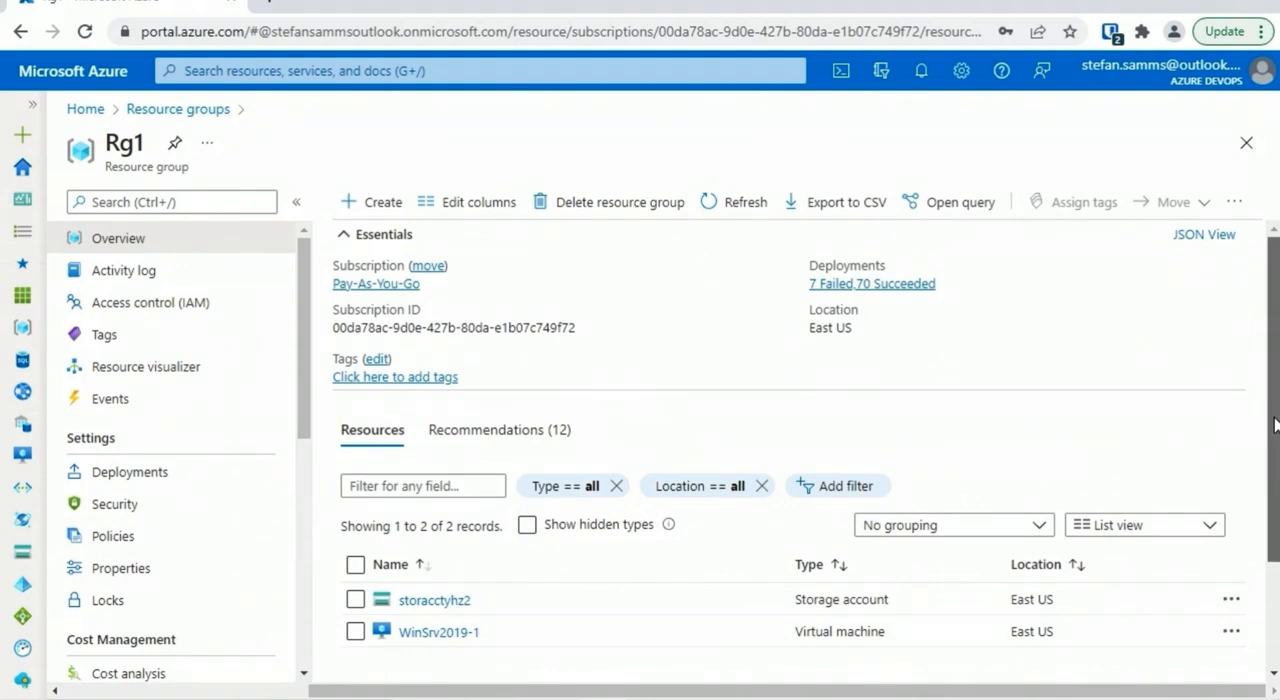
pyautogui.scroll(-2, 491, 374)
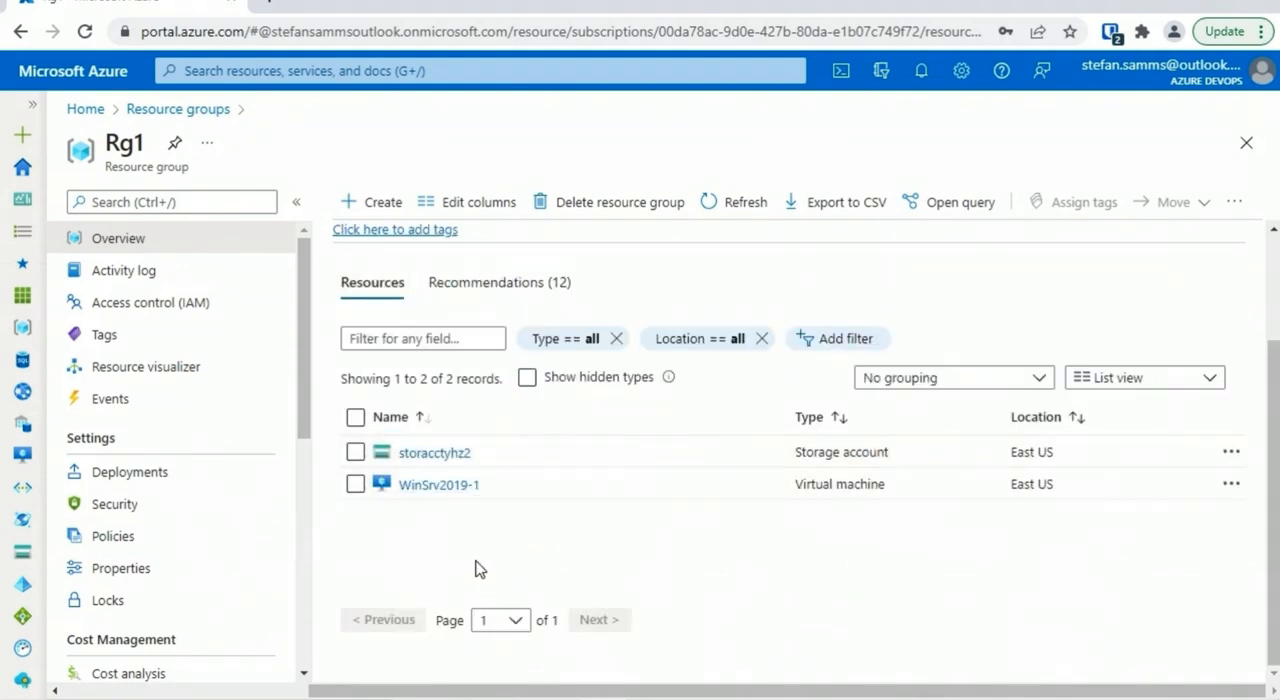
# Examine the export template of storage account storacctyhz2, highlight the default value of its name parameter, and return to Rg1
pyautogui.click(452, 454)
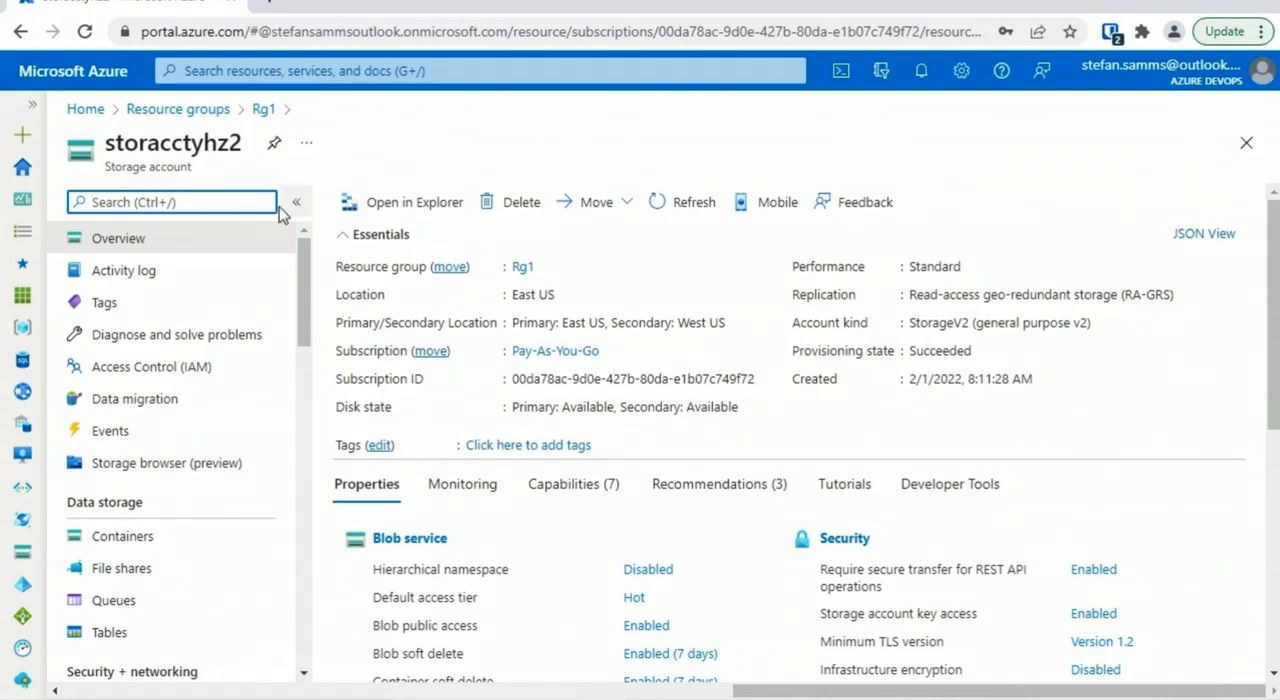
pyautogui.moveTo(299, 268); pyautogui.dragTo(330, 608)
pyautogui.click(152, 490)
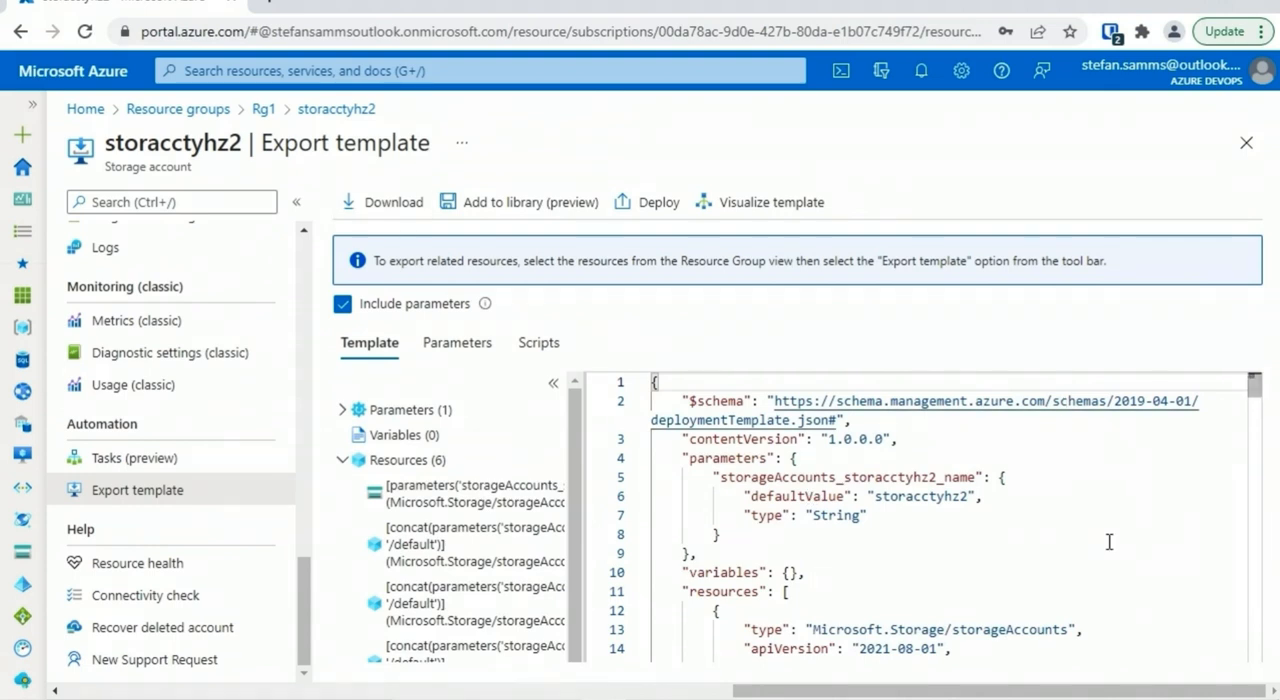
pyautogui.doubleClick(880, 496)
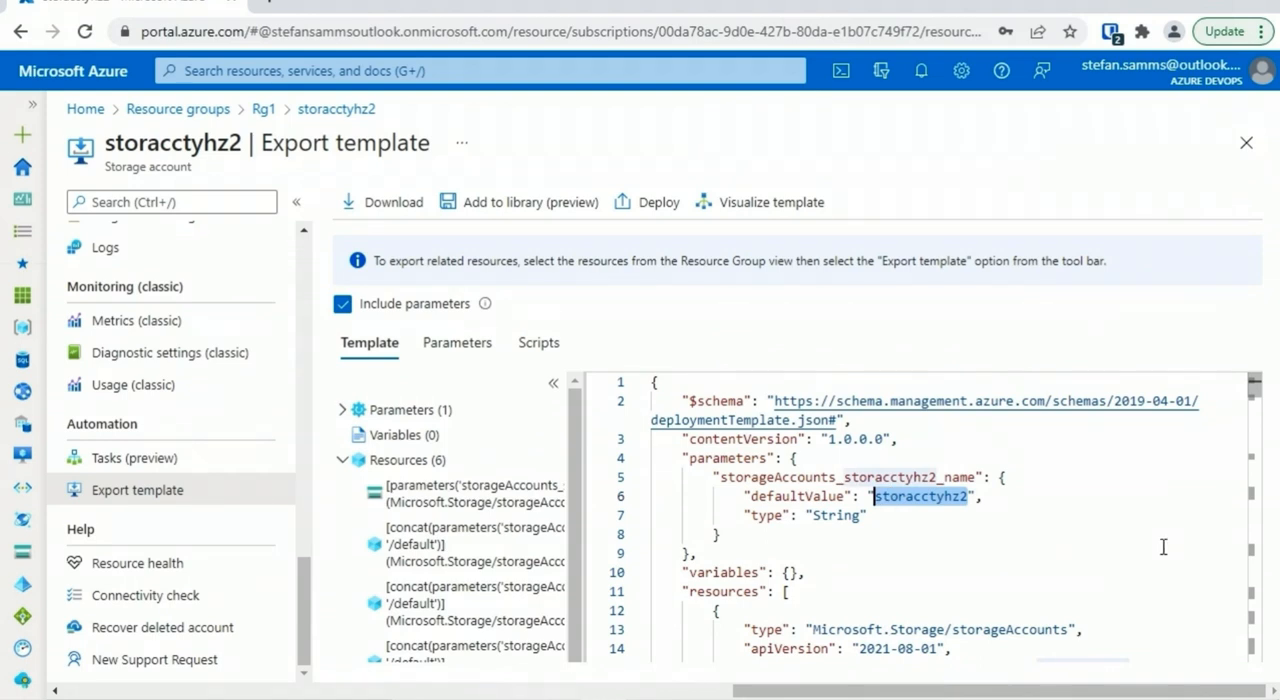
pyautogui.click(1246, 143)
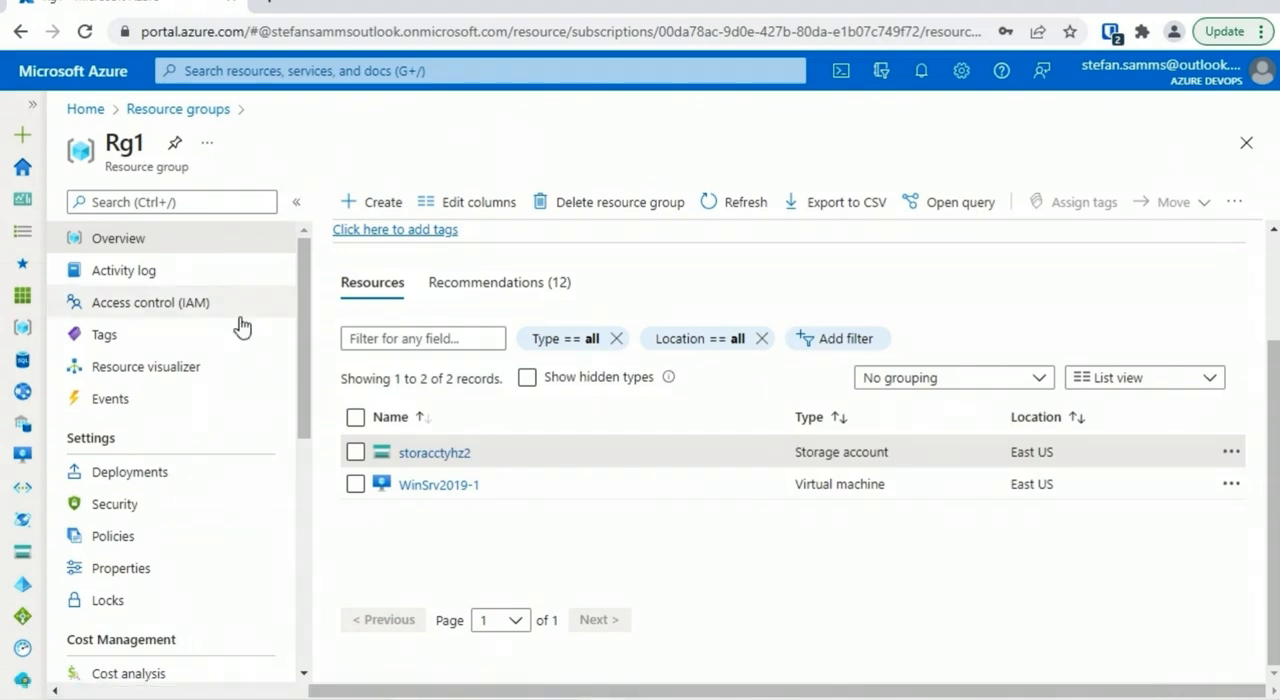
pyautogui.moveTo(303, 301); pyautogui.dragTo(297, 365)
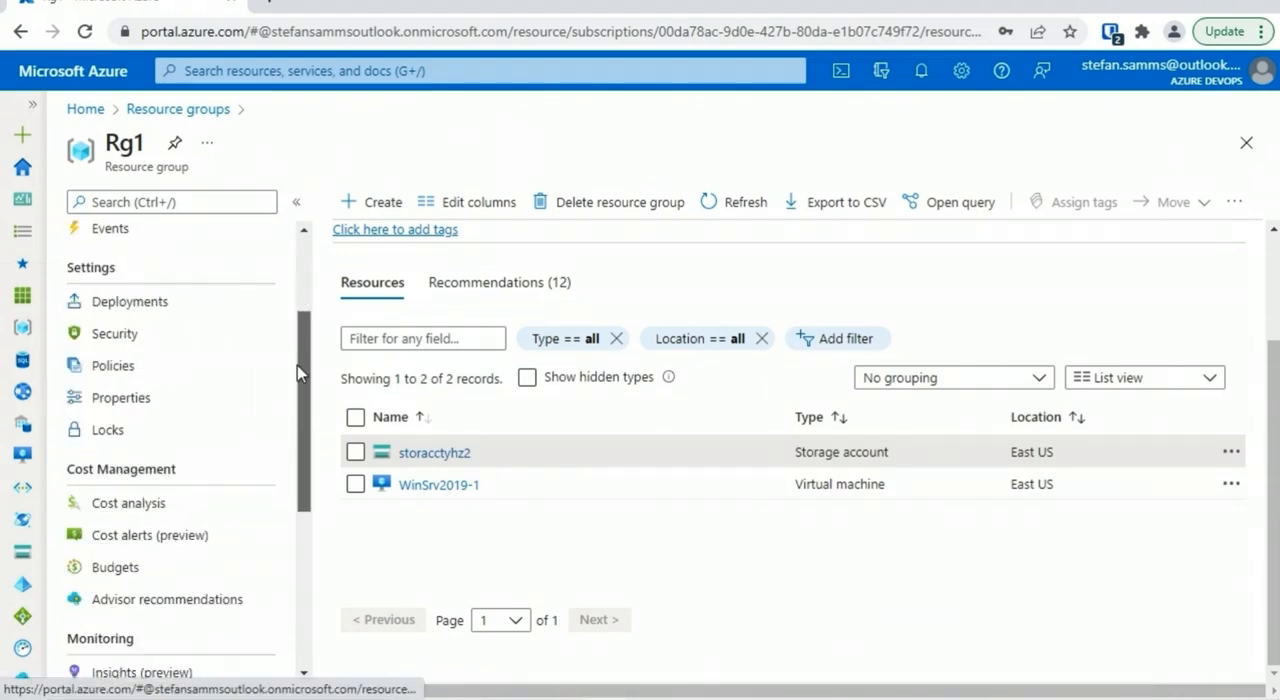
pyautogui.click(127, 303)
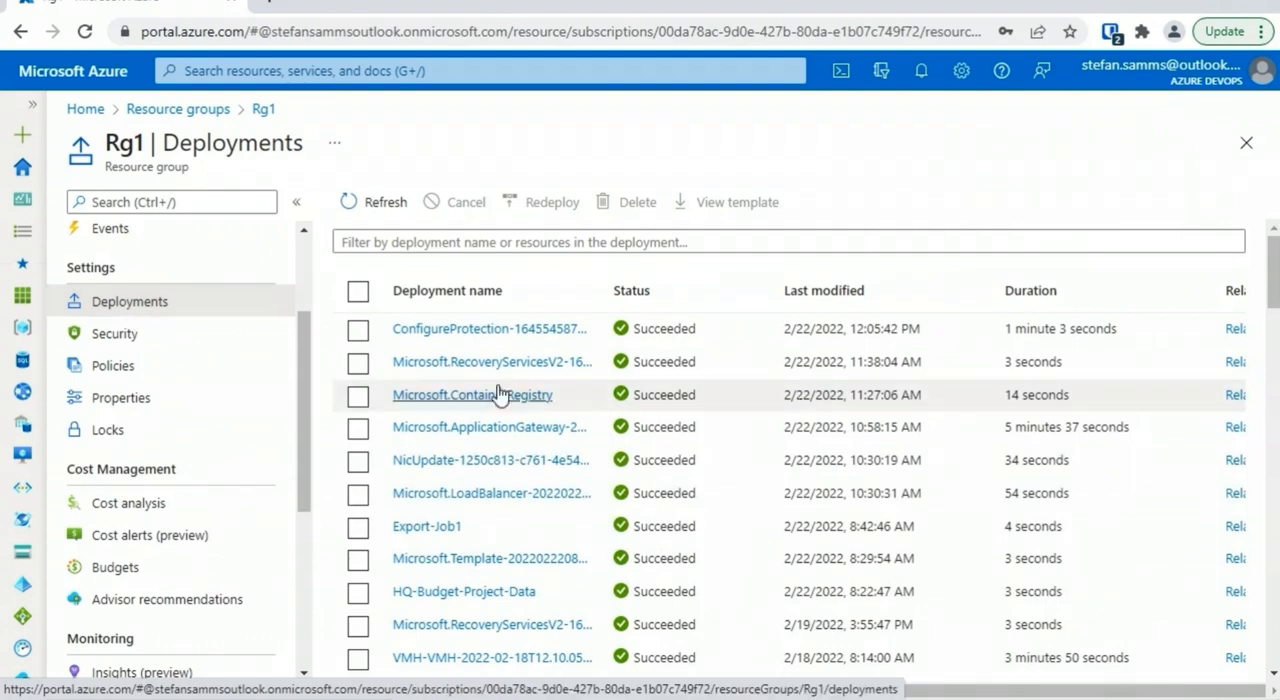
pyautogui.moveTo(1273, 270); pyautogui.dragTo(1265, 615)
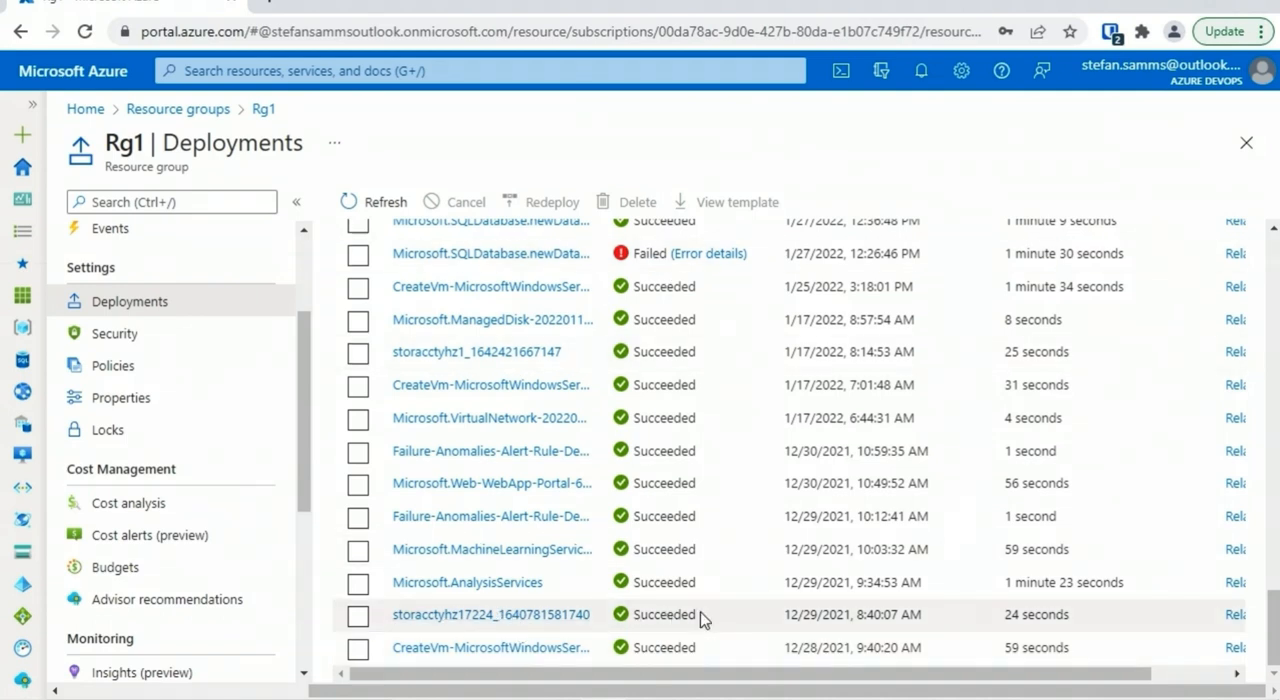
pyautogui.click(536, 618)
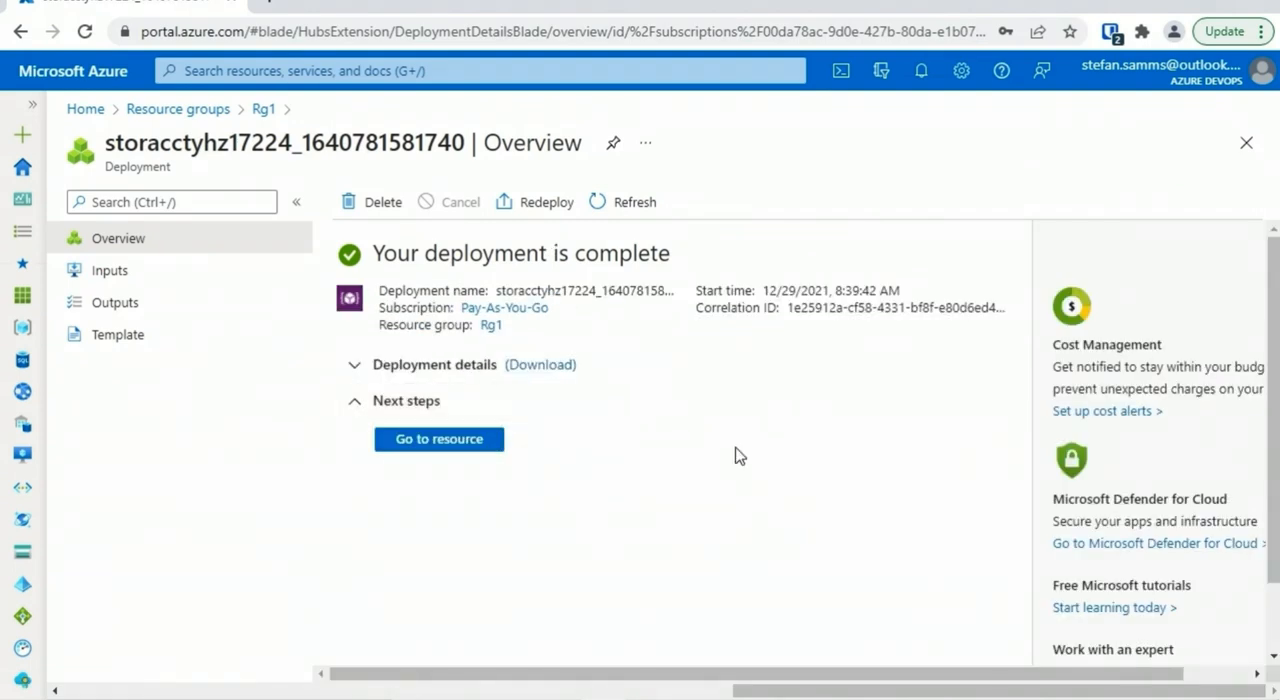
# Review the inputs, outputs and template of the storacctyhz17224 deployment
pyautogui.click(148, 276)
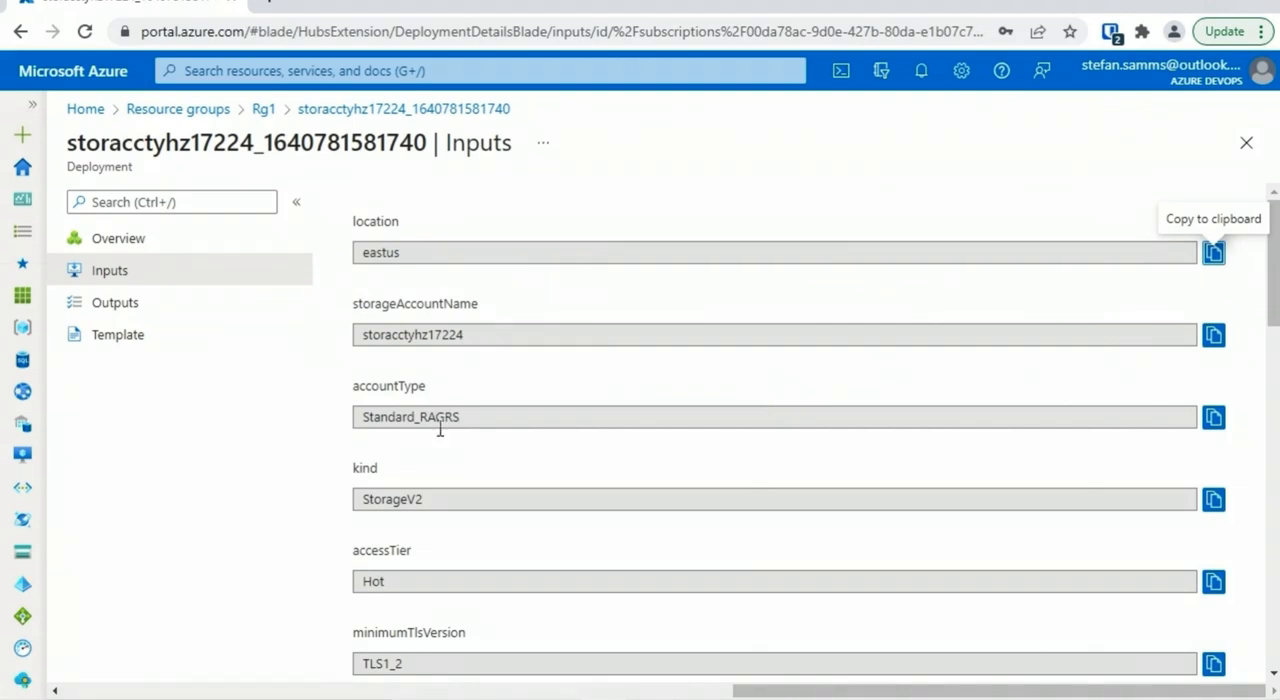
pyautogui.scroll(-7, 1243, 302)
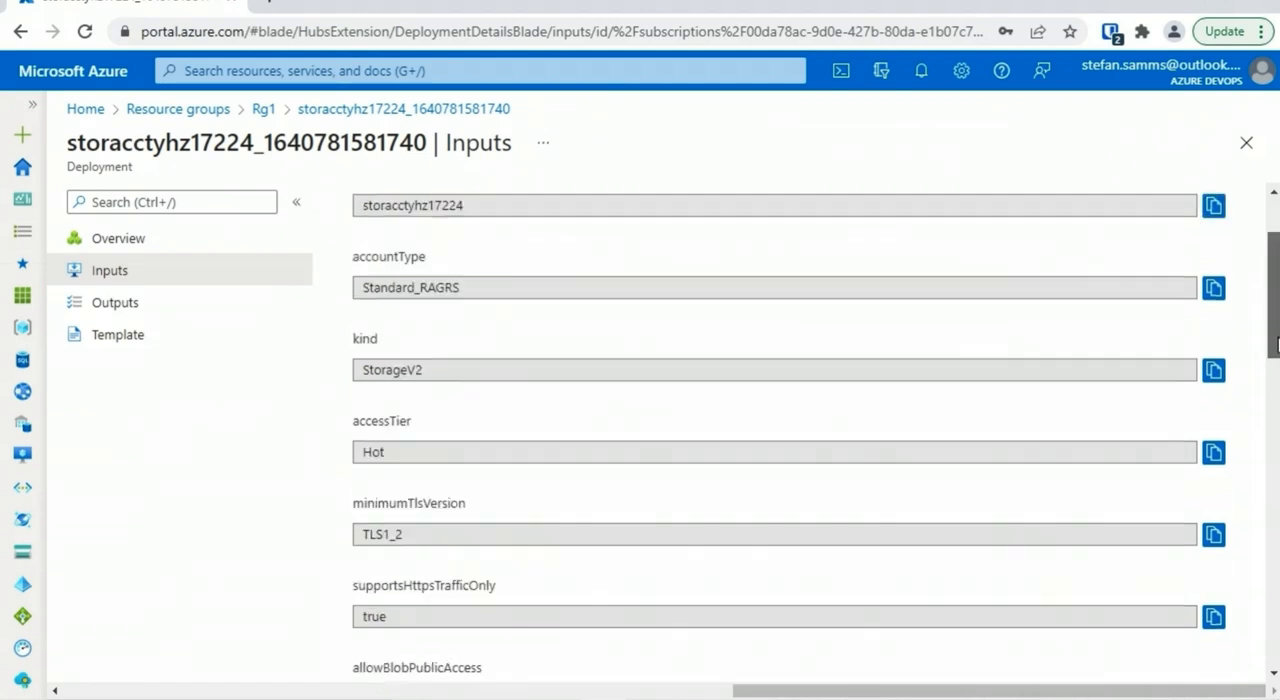
pyautogui.scroll(7, 900, 290)
pyautogui.click(101, 316)
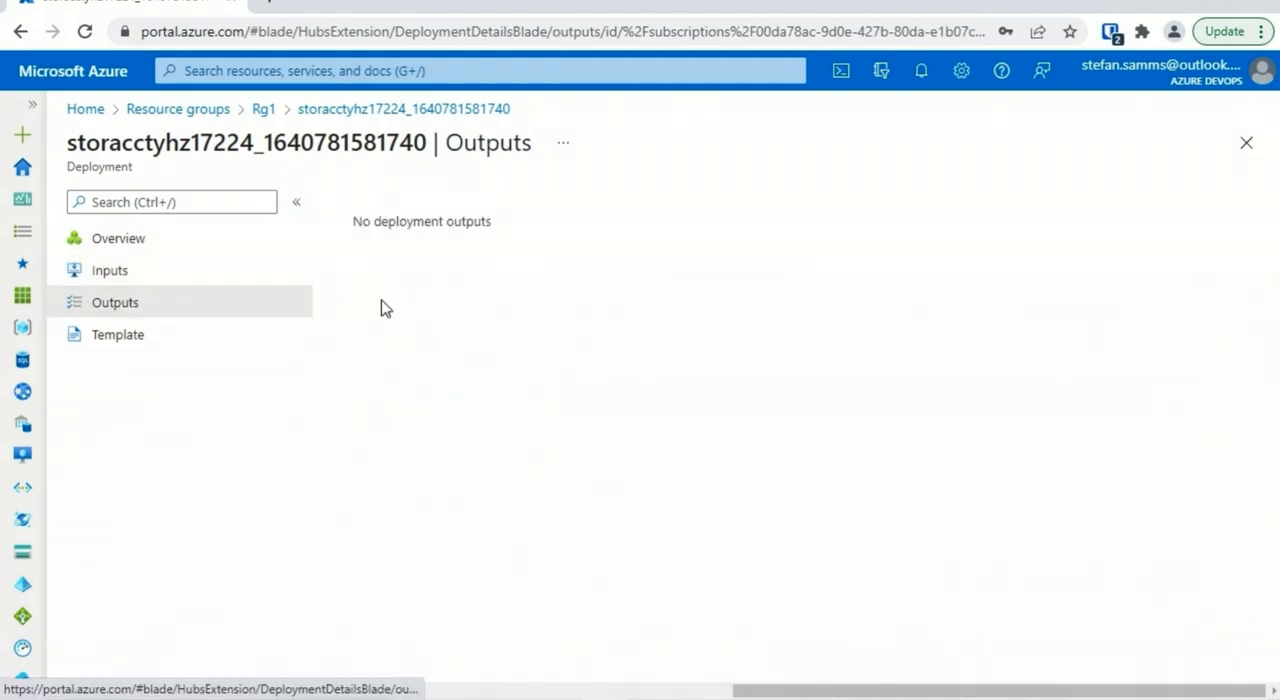
pyautogui.click(120, 337)
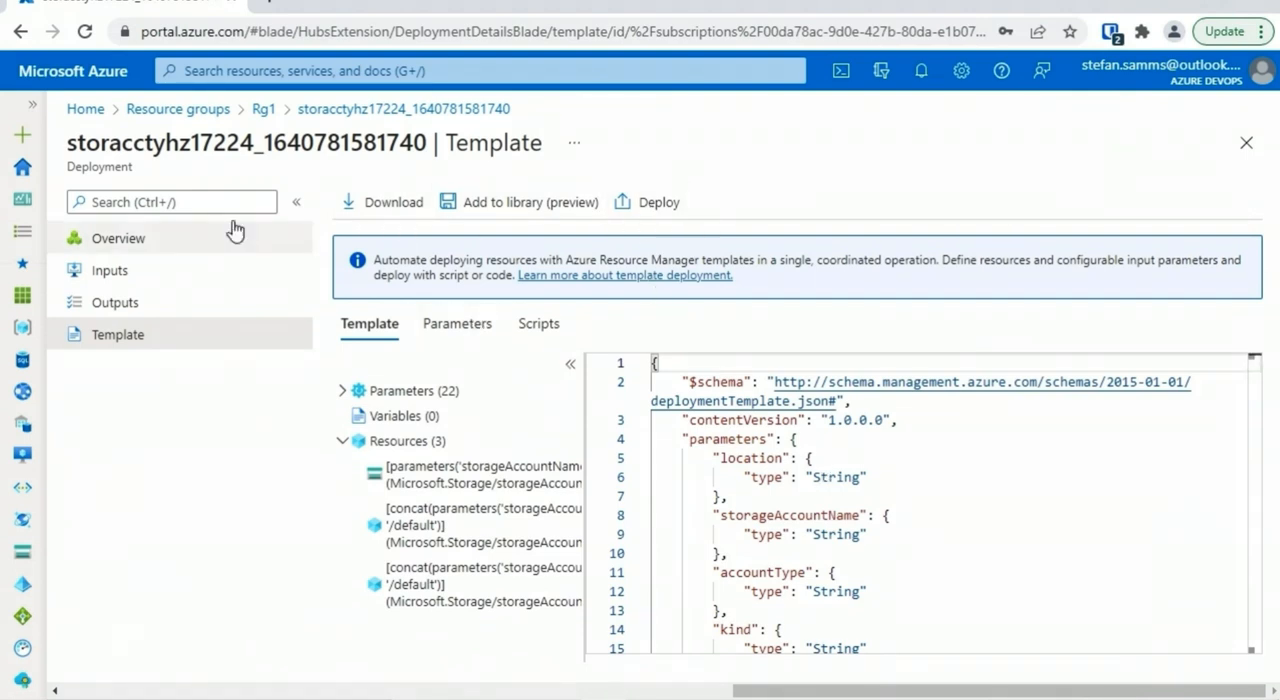
# Open the redeployment form for the storacctyhz17224 deployment and review its prefilled settings
pyautogui.click(171, 241)
pyautogui.click(548, 206)
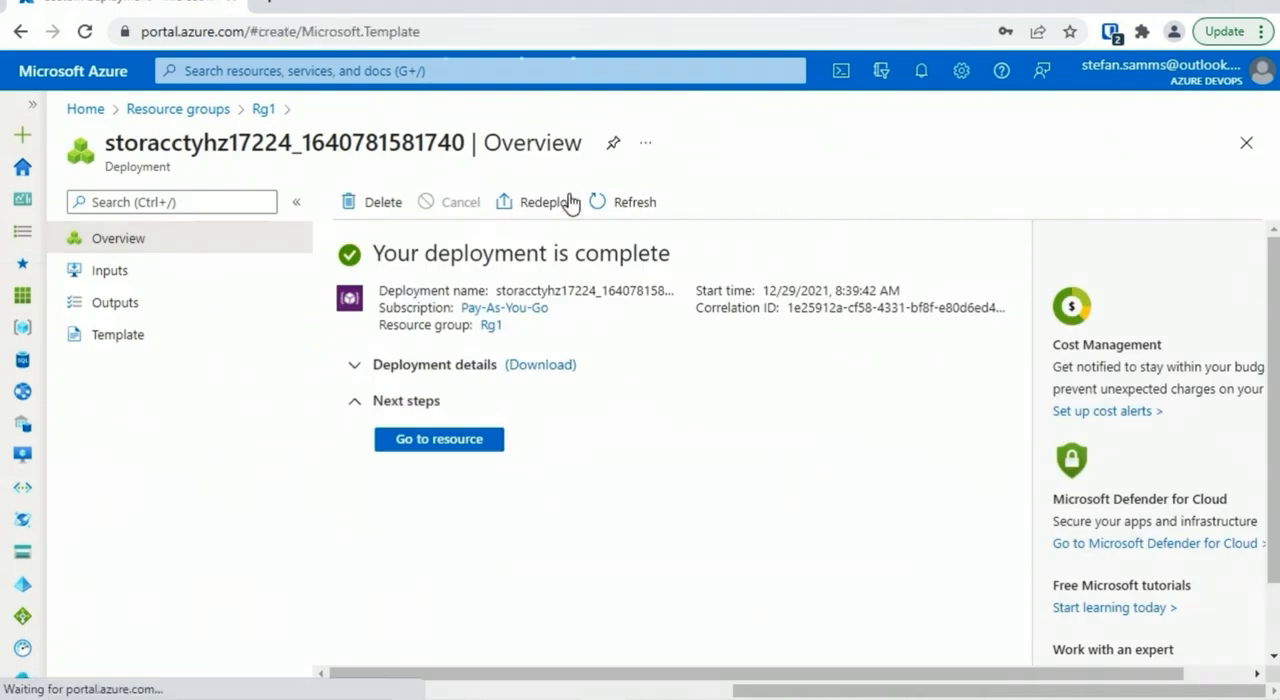
pyautogui.scroll(-4, 1273, 265)
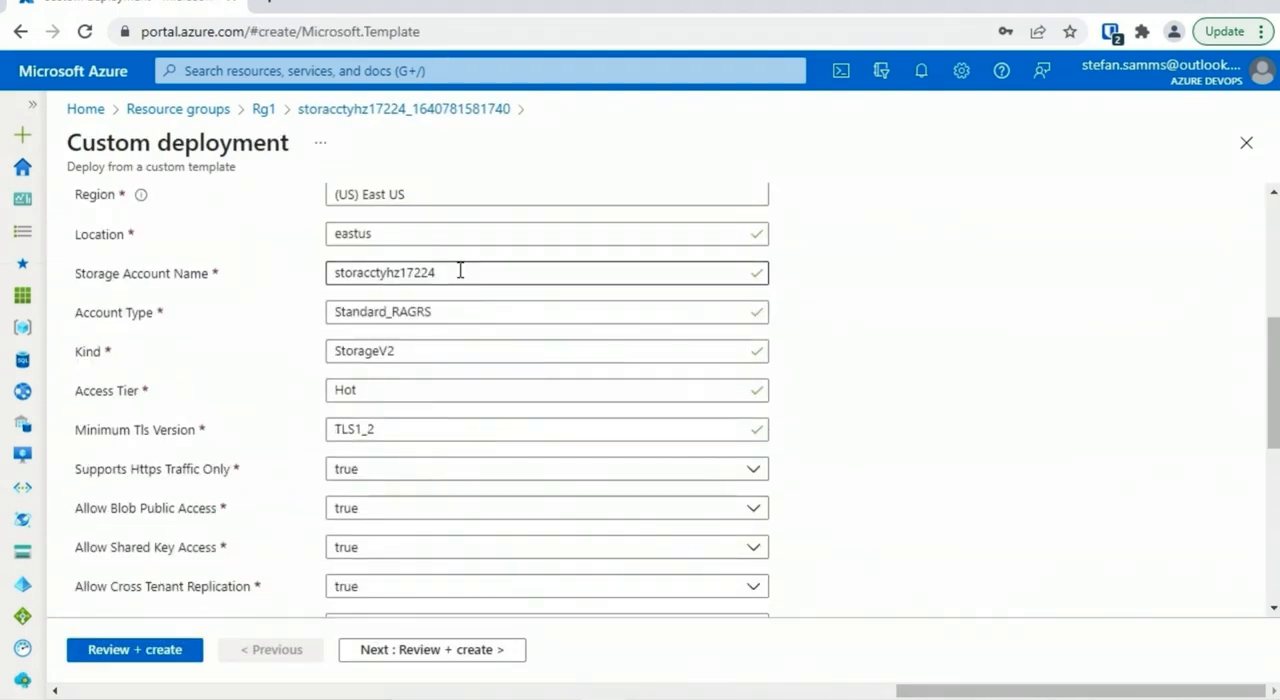
pyautogui.moveTo(1272, 397); pyautogui.dragTo(1268, 275)
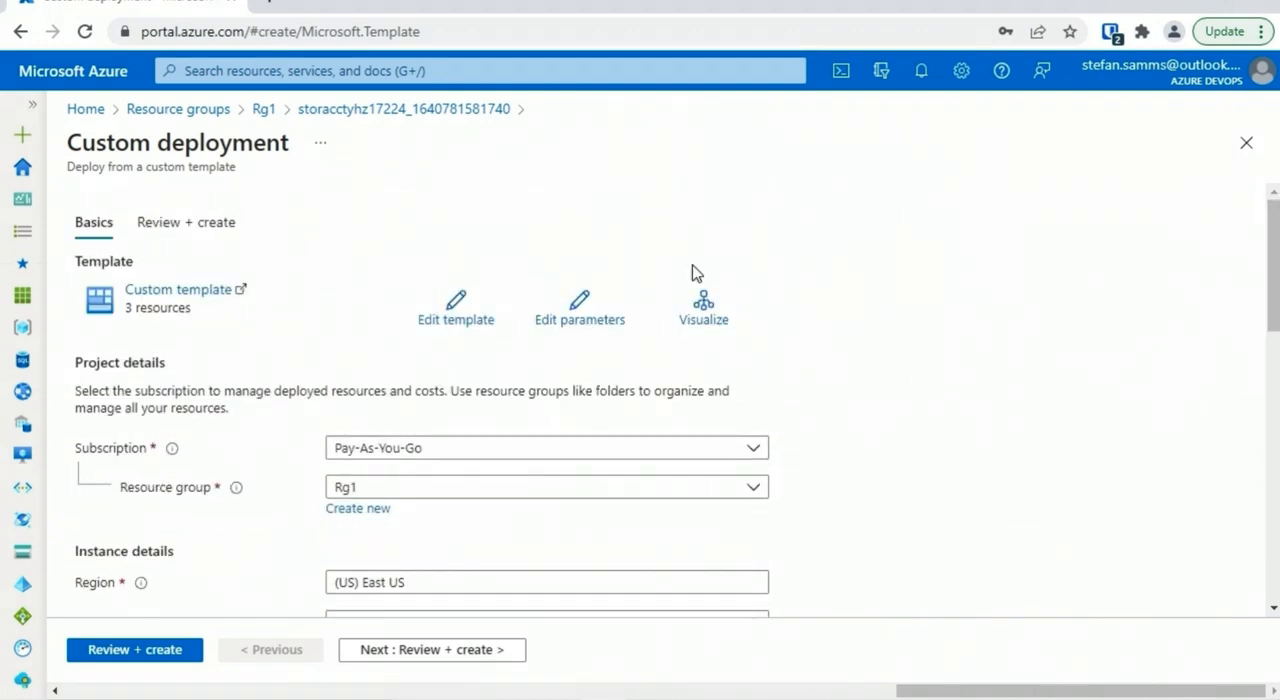
# View the template and parameters editors of the custom deployment, and return to Rg1's deployments without redeploying
pyautogui.click(460, 318)
pyautogui.click(1245, 146)
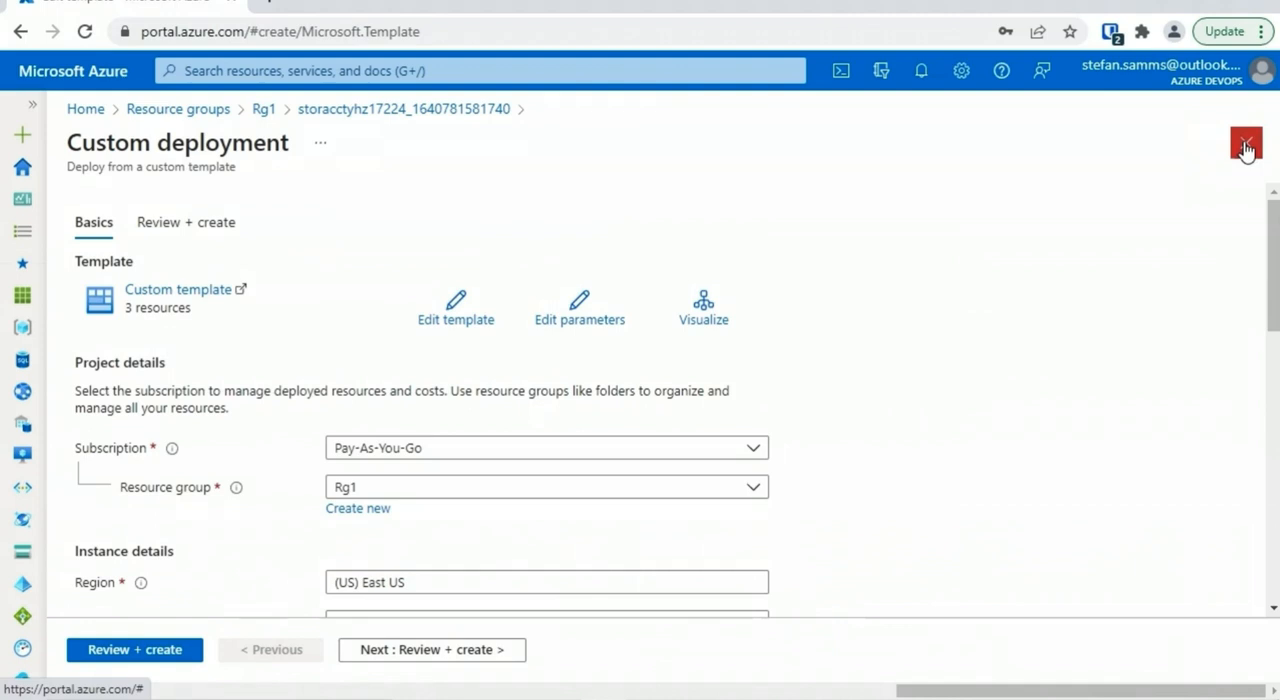
pyautogui.click(580, 306)
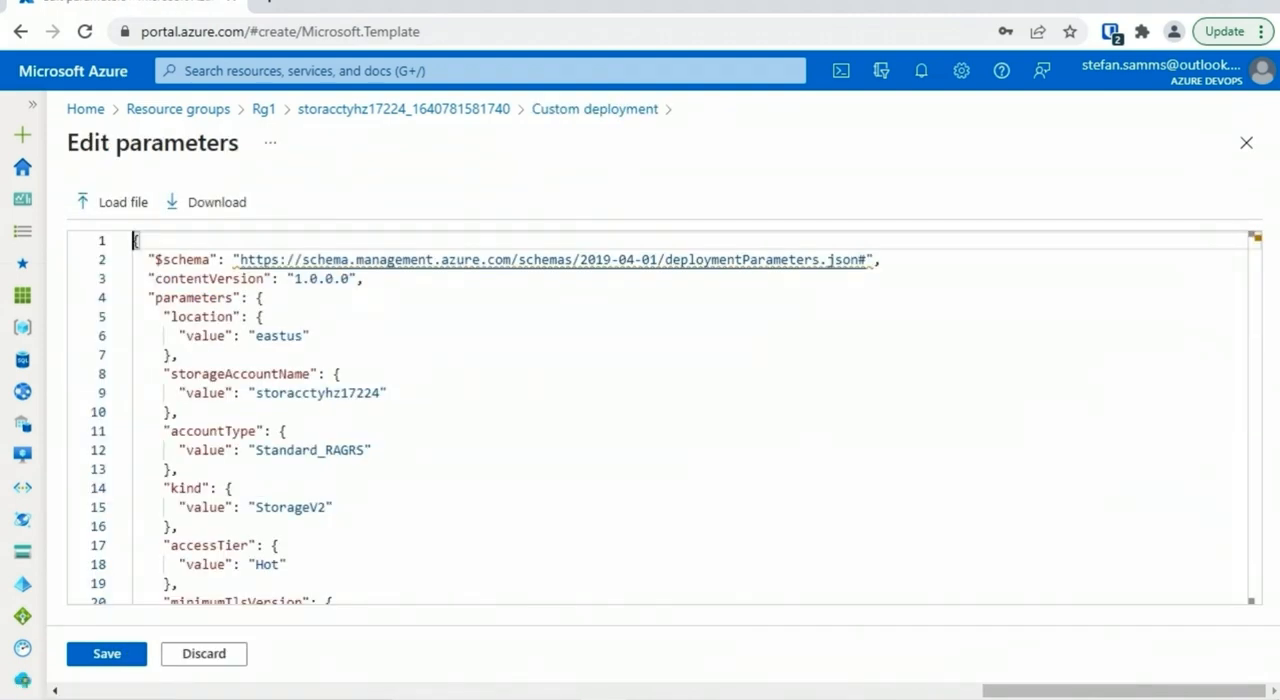
pyautogui.click(1246, 142)
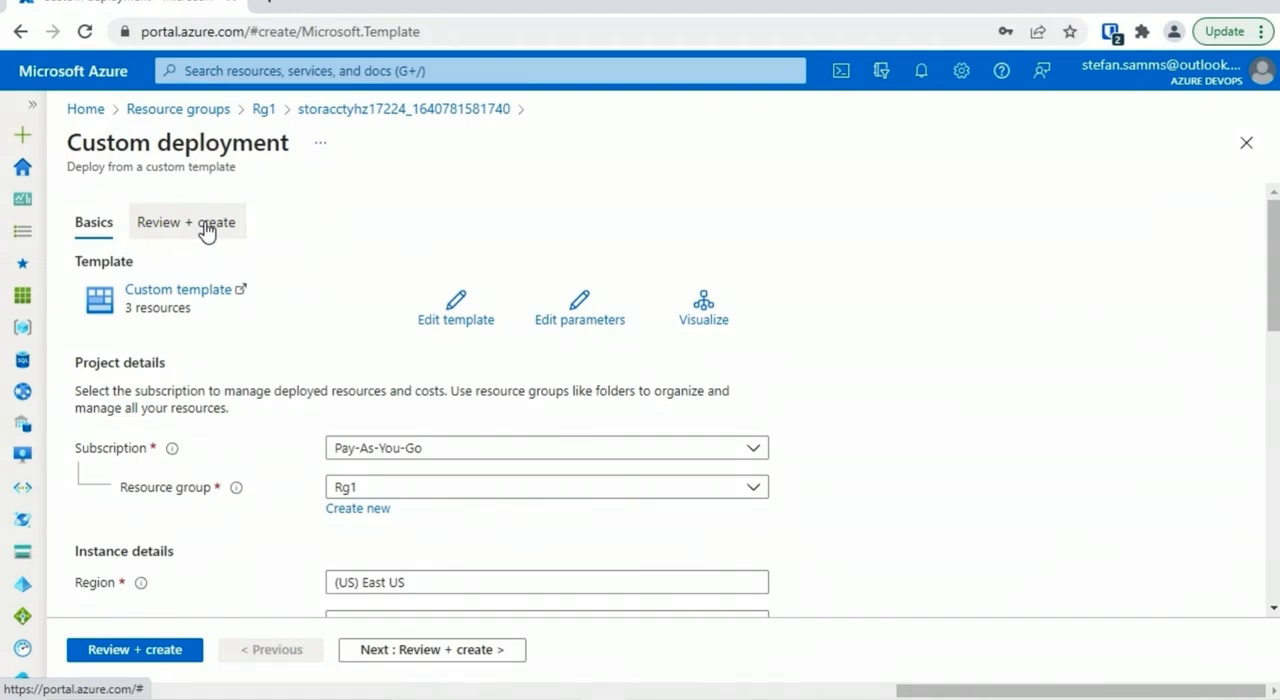
pyautogui.click(1245, 143)
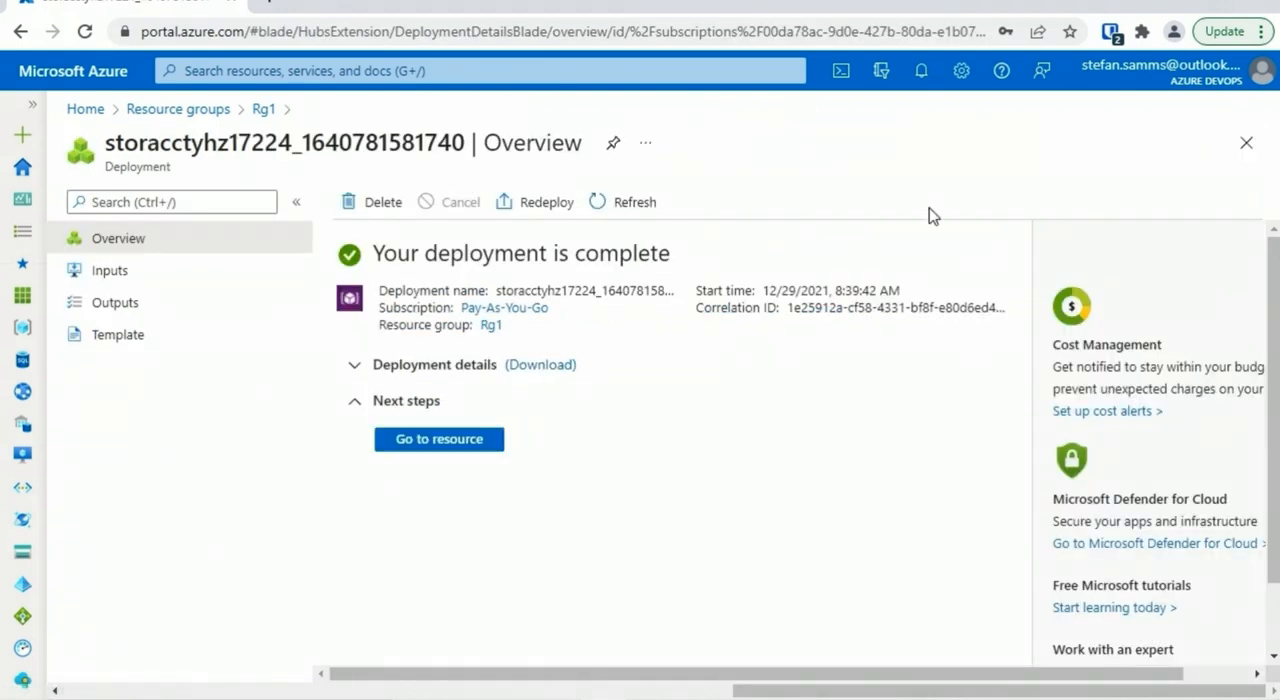
pyautogui.click(1245, 143)
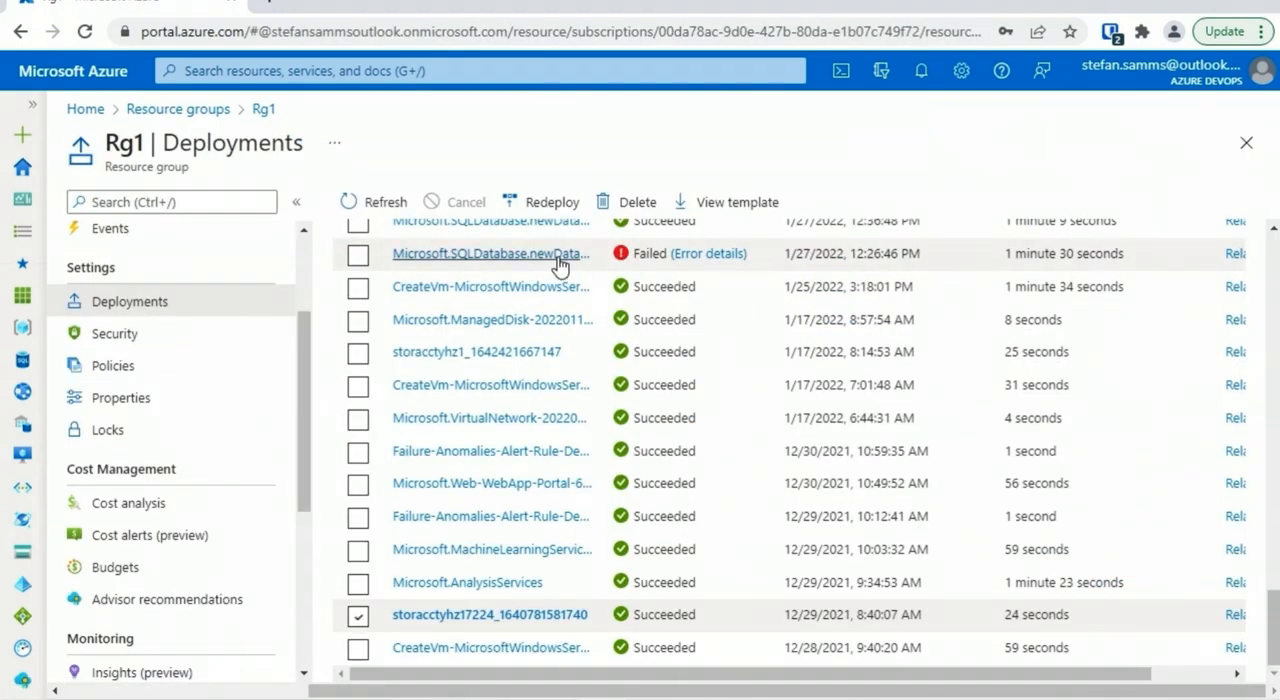
# Examine the error summary and raw error of the failed SQL database deployment from 1/27/2022, and close the details
pyautogui.click(708, 256)
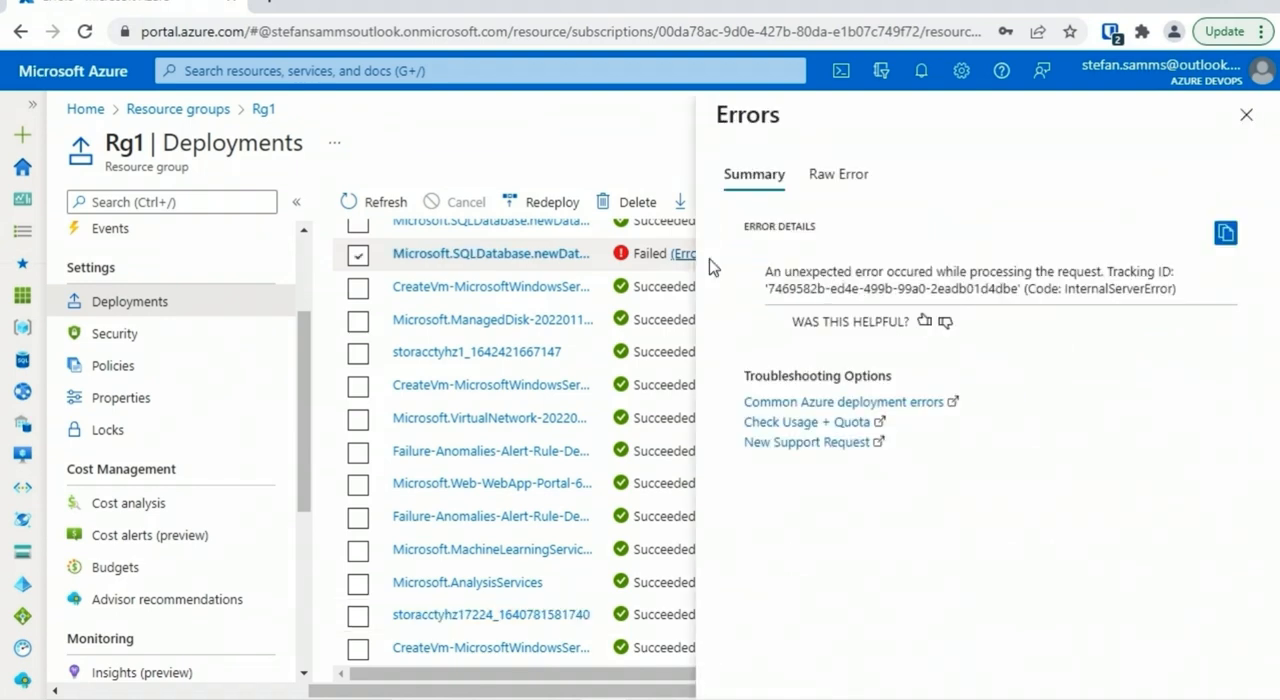
pyautogui.click(826, 174)
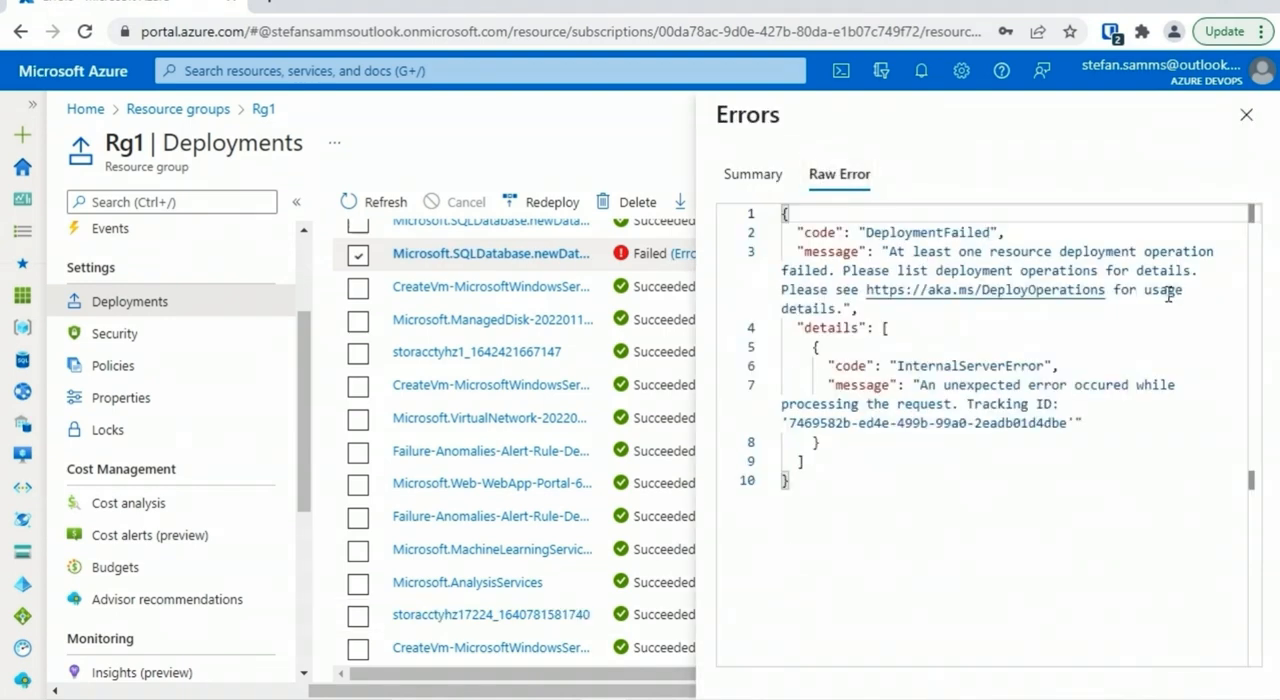
pyautogui.click(1246, 114)
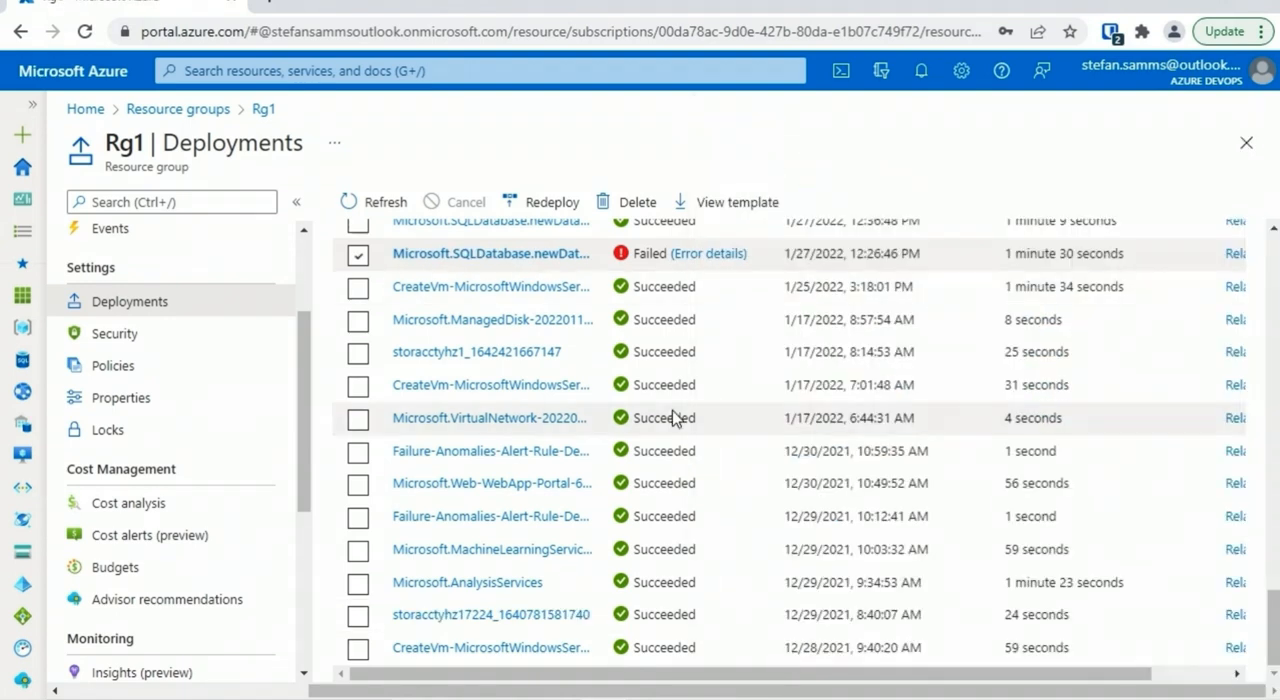
# Download the template of the CreateVm Windows Server deployment from 1/17/2022, 7:01:48 AM
pyautogui.click(546, 388)
pyautogui.click(110, 334)
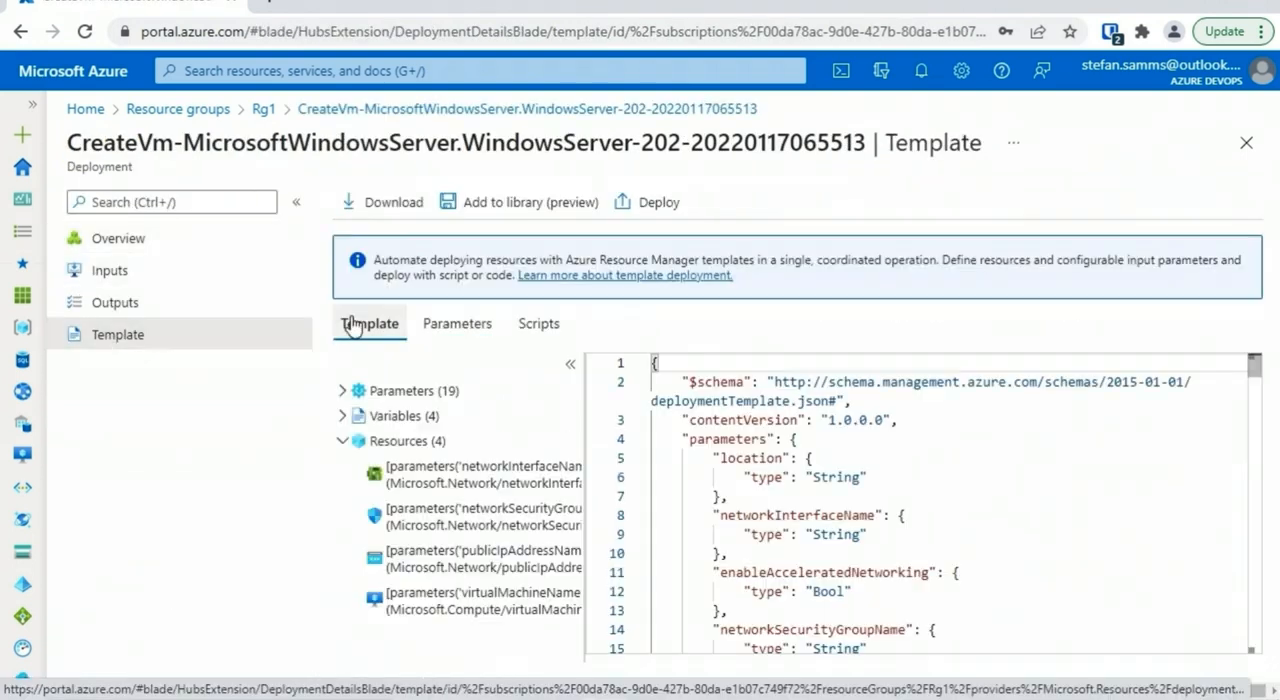
pyautogui.click(383, 204)
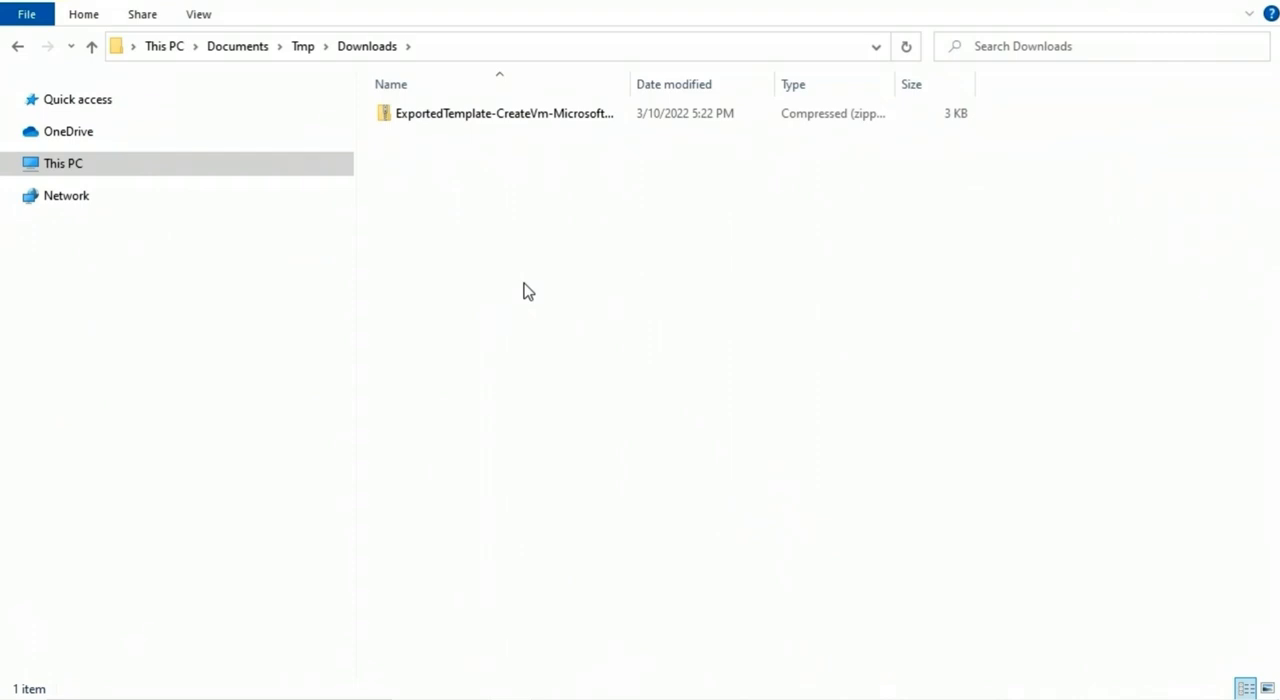
# Extract the downloaded ExportedTemplate-CreateVm archive into the Downloads folder and open parameters.json
pyautogui.rightClick(513, 116)
pyautogui.moveTo(660, 228)
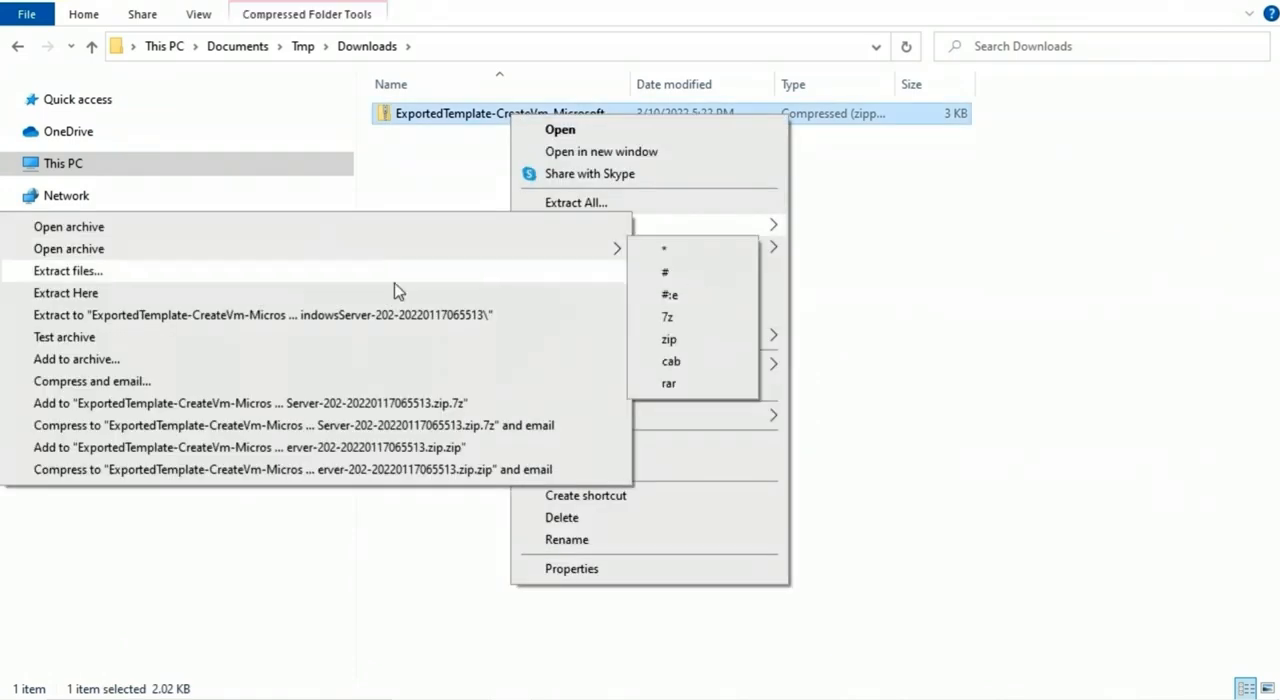
pyautogui.click(405, 292)
pyautogui.doubleClick(472, 138)
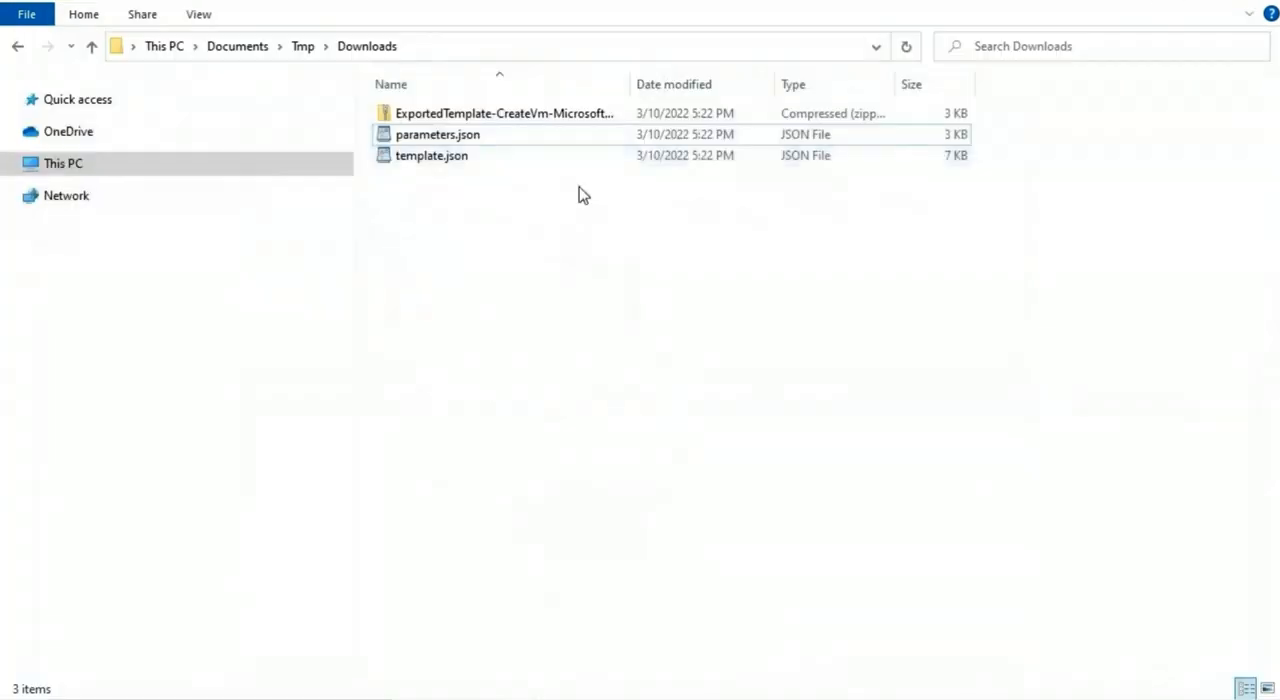
# Open the extracted template.json, look through its parameters and network interface resource definitions, and close the file
pyautogui.click(452, 158)
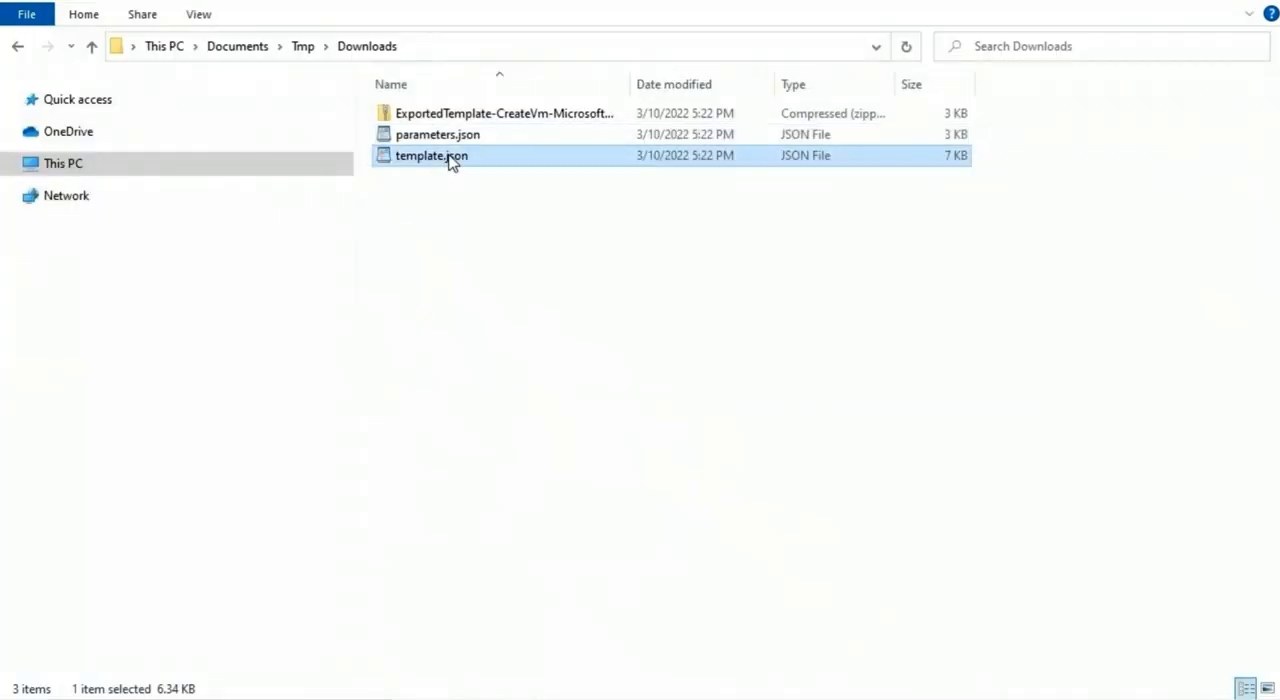
pyautogui.doubleClick(458, 158)
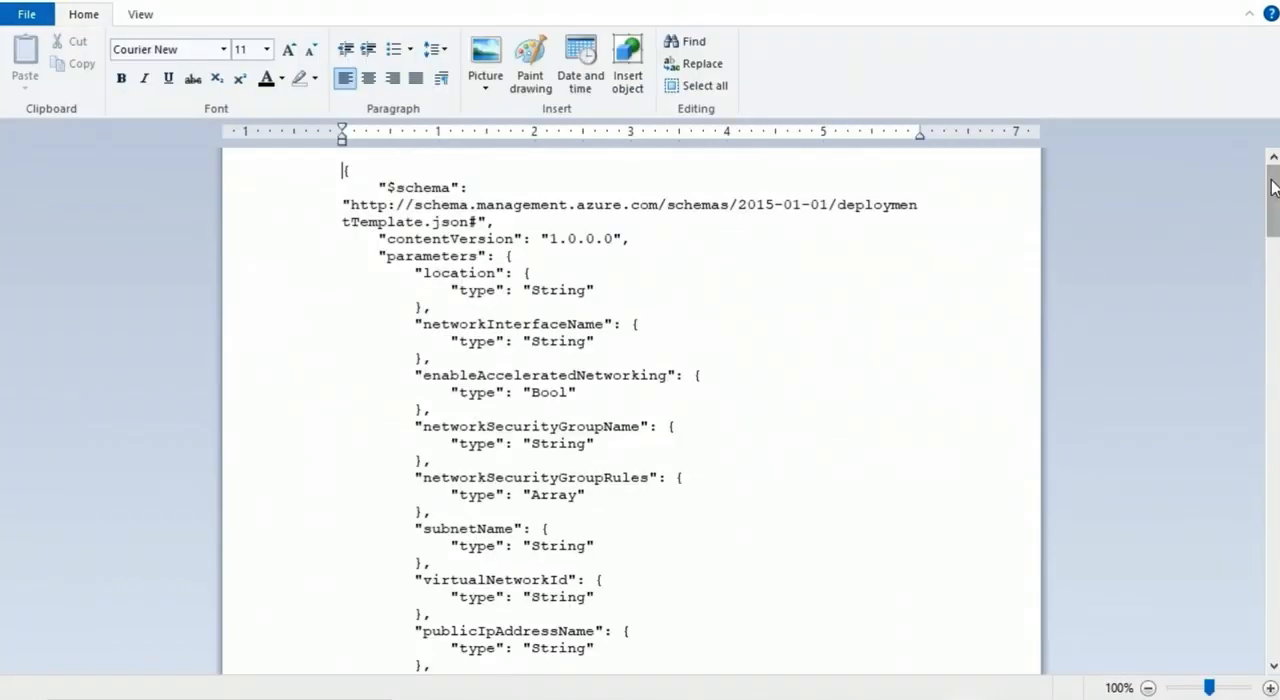
pyautogui.moveTo(1273, 186); pyautogui.dragTo(1276, 366)
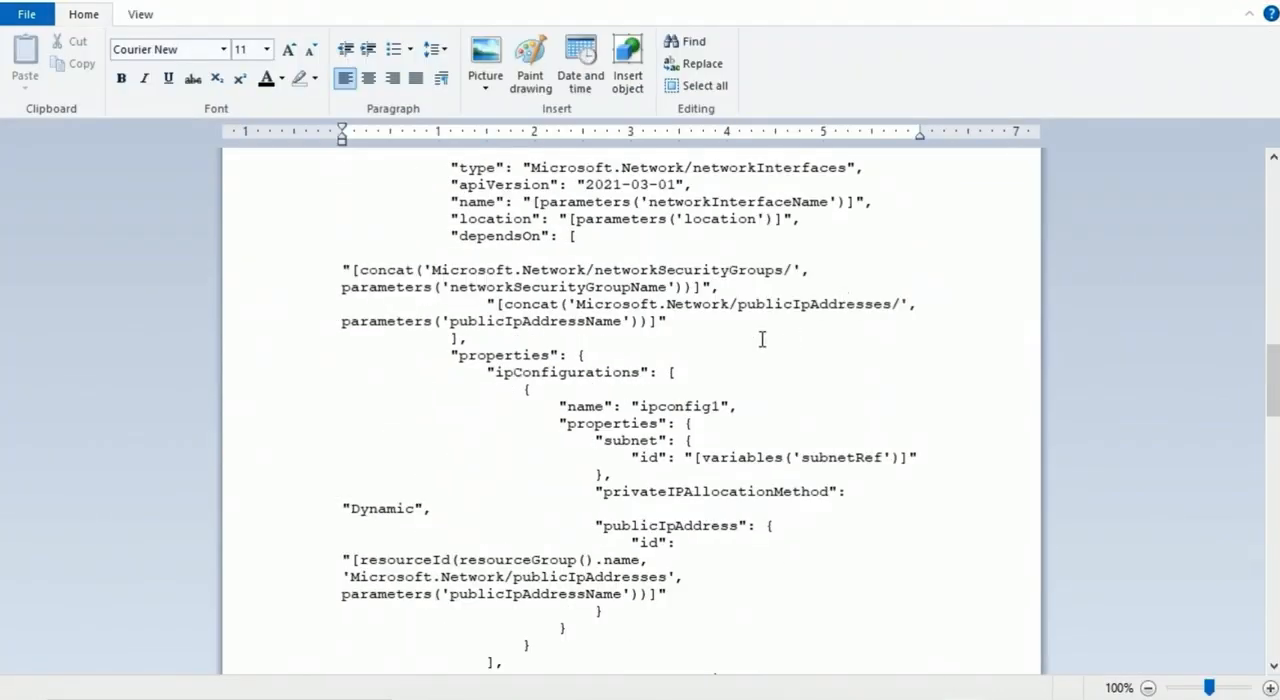
pyautogui.click(1260, 1)
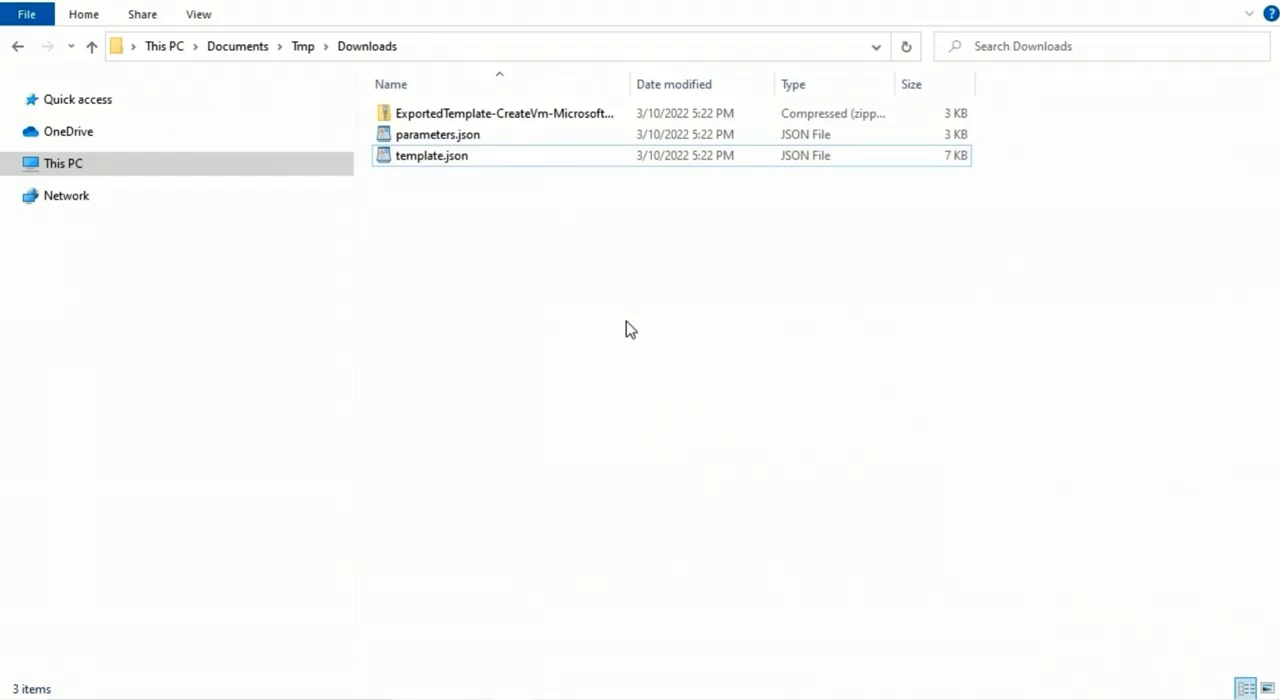
# Switch to the Azure portal, find Template deployment (deploy using custom templates) among the resources to create, and start creating it
pyautogui.hotkey('alt', 'Tab')
pyautogui.click(72, 107)
pyautogui.click(179, 148)
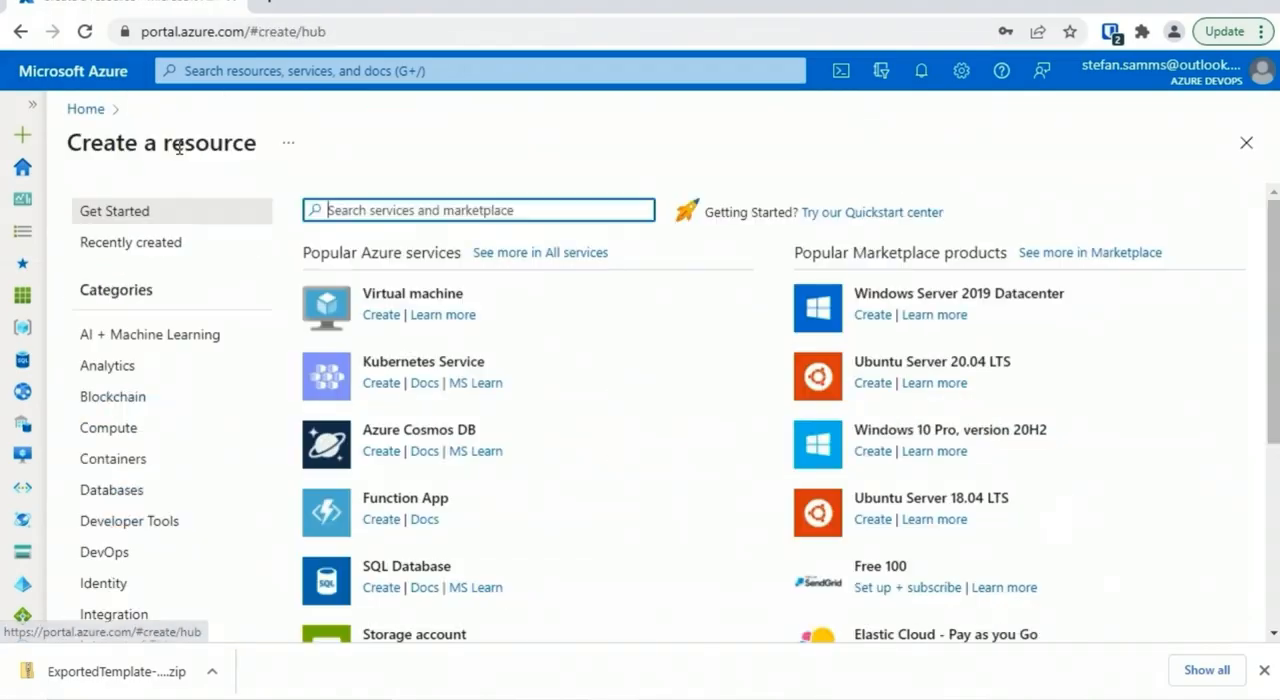
pyautogui.write('template')
pyautogui.click(407, 243)
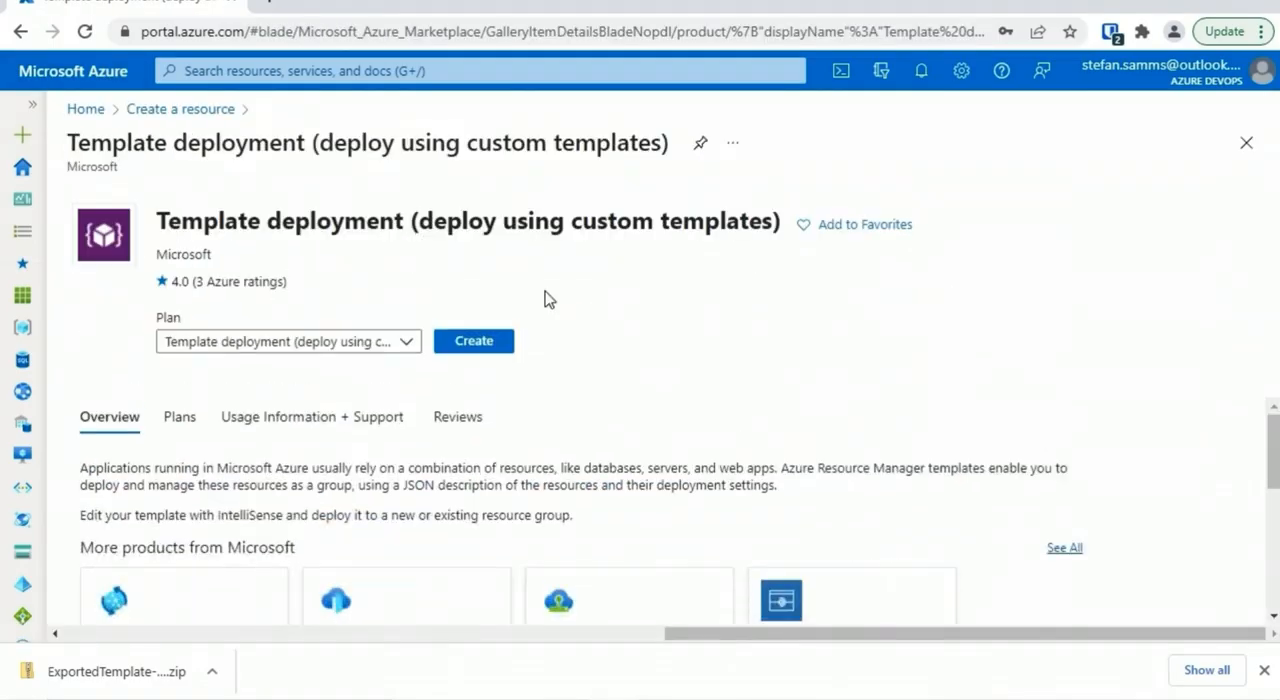
pyautogui.click(470, 345)
# Load the downloaded template into the custom deployment's template editor, save it, and review the deployment's parameter fields
pyautogui.click(266, 326)
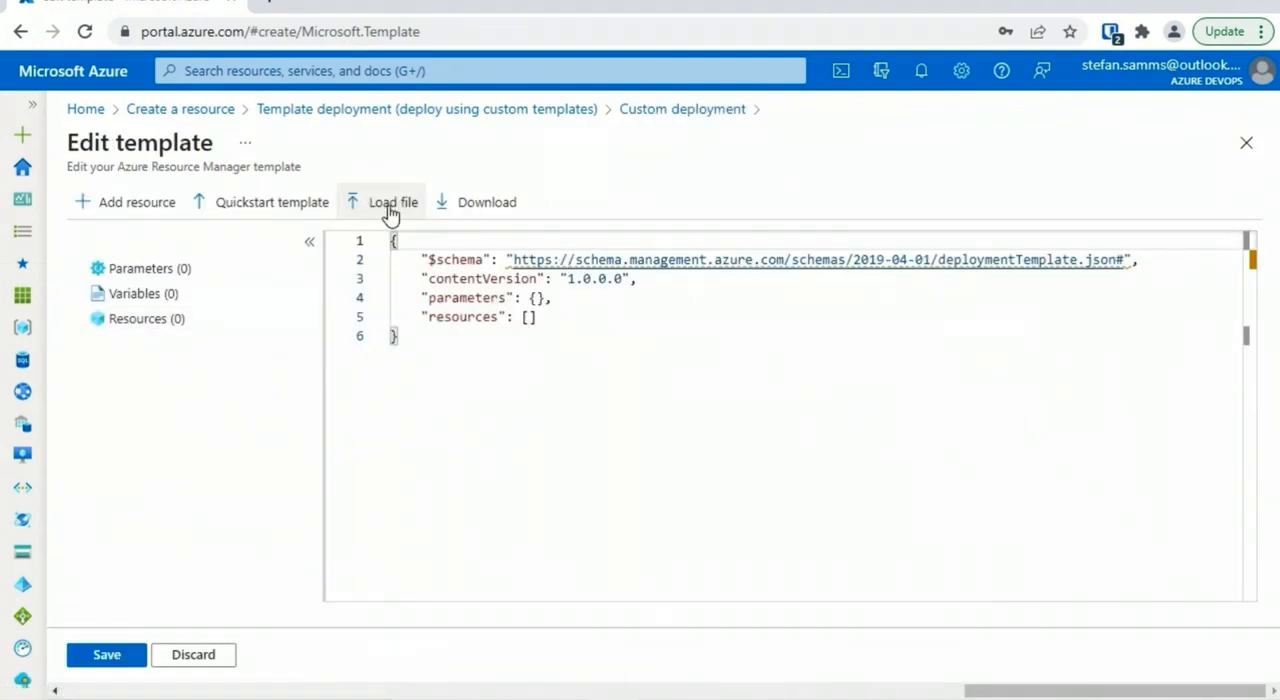
pyautogui.scroll(-1, 1272, 278)
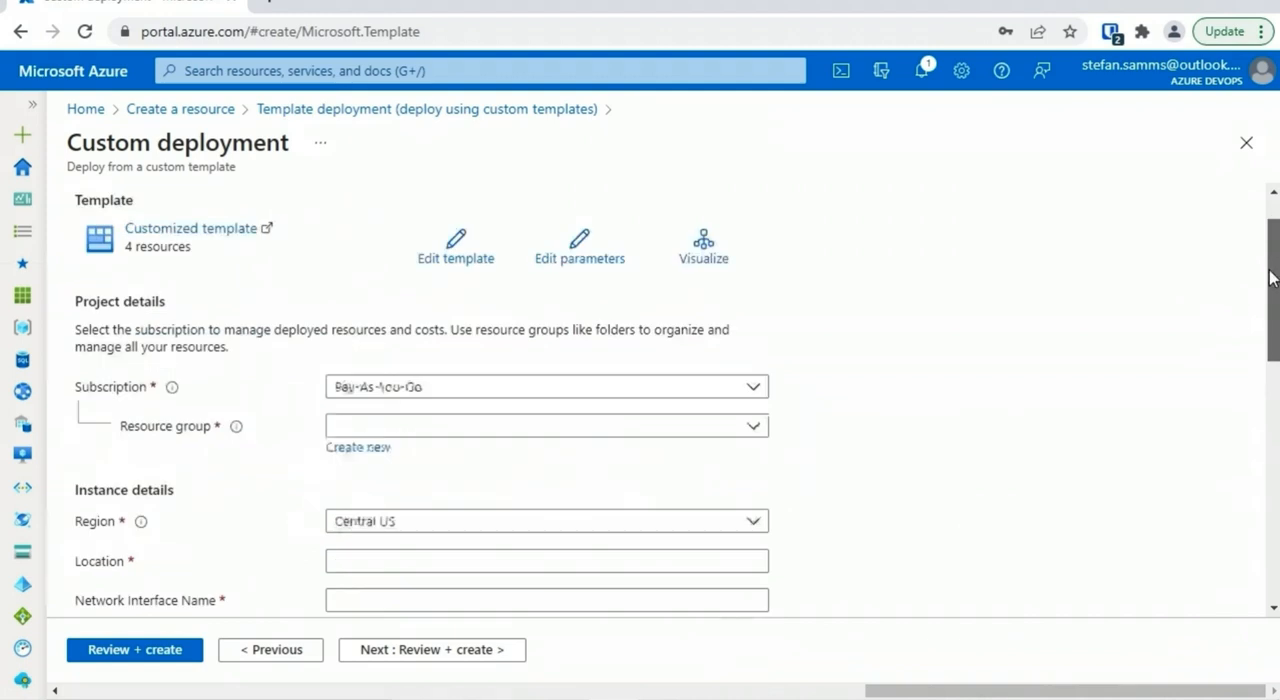
pyautogui.moveTo(1272, 278); pyautogui.dragTo(1251, 383)
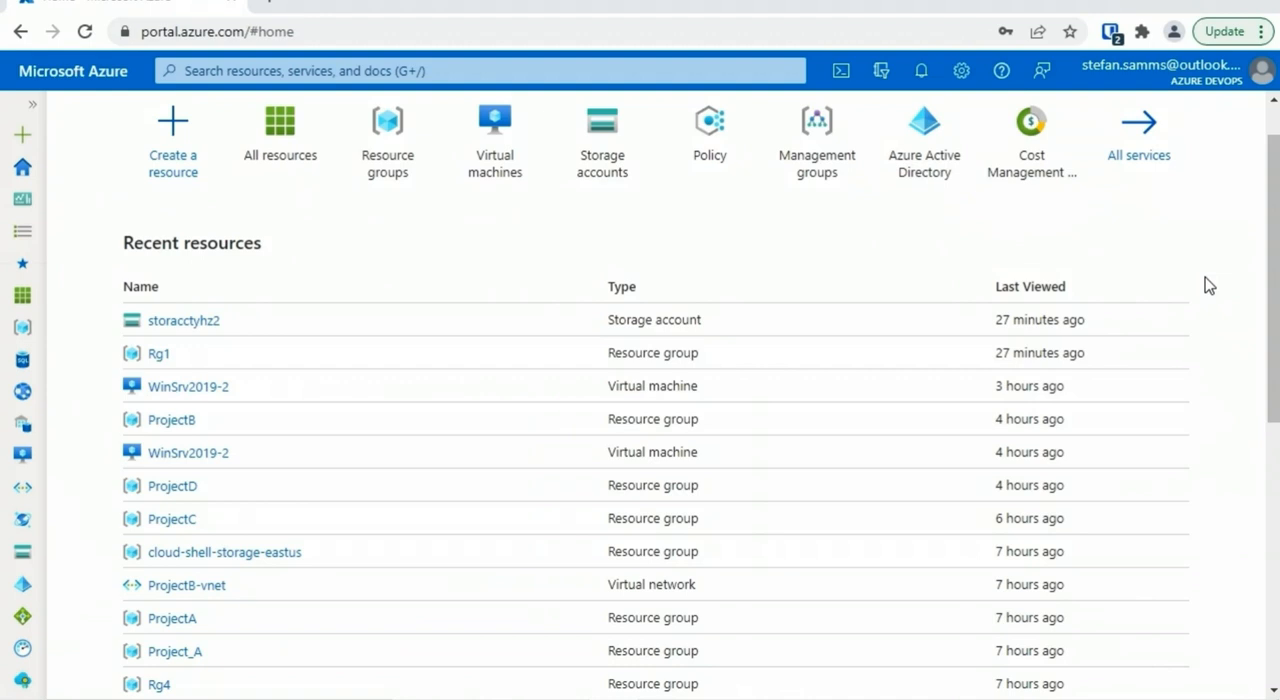
# Open the ProjectD resource group and review the resources it contains
pyautogui.click(32, 104)
pyautogui.click(45, 330)
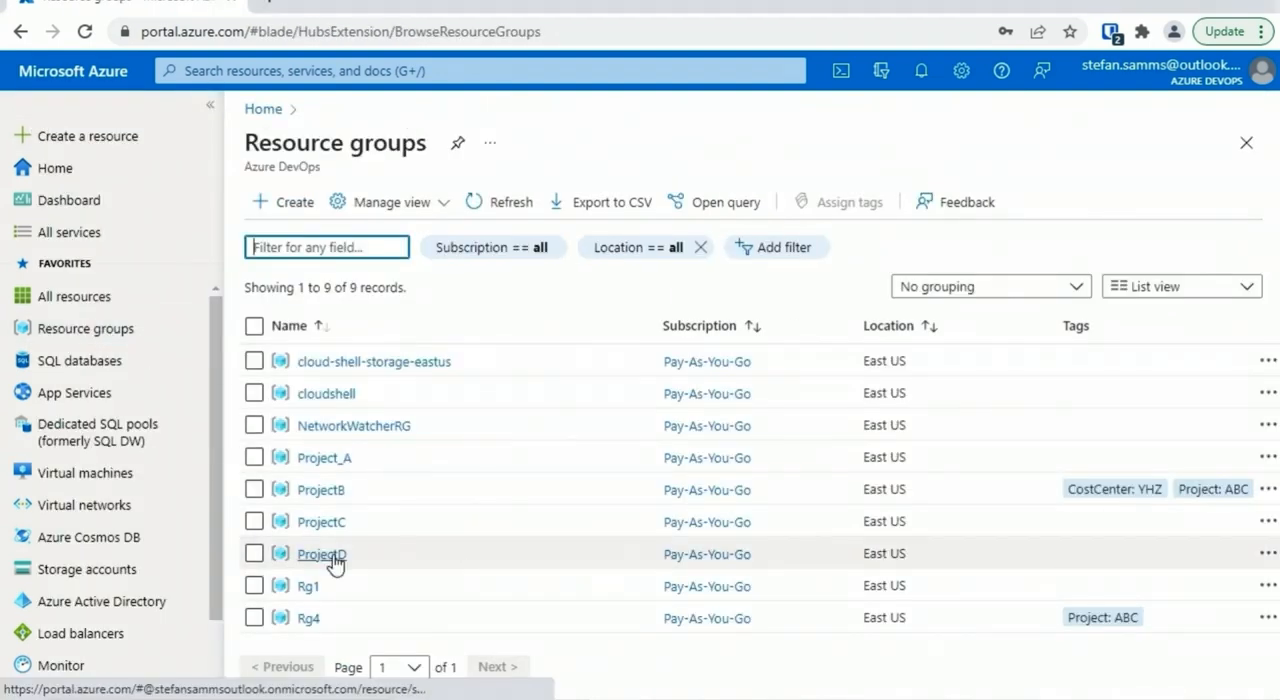
pyautogui.click(322, 554)
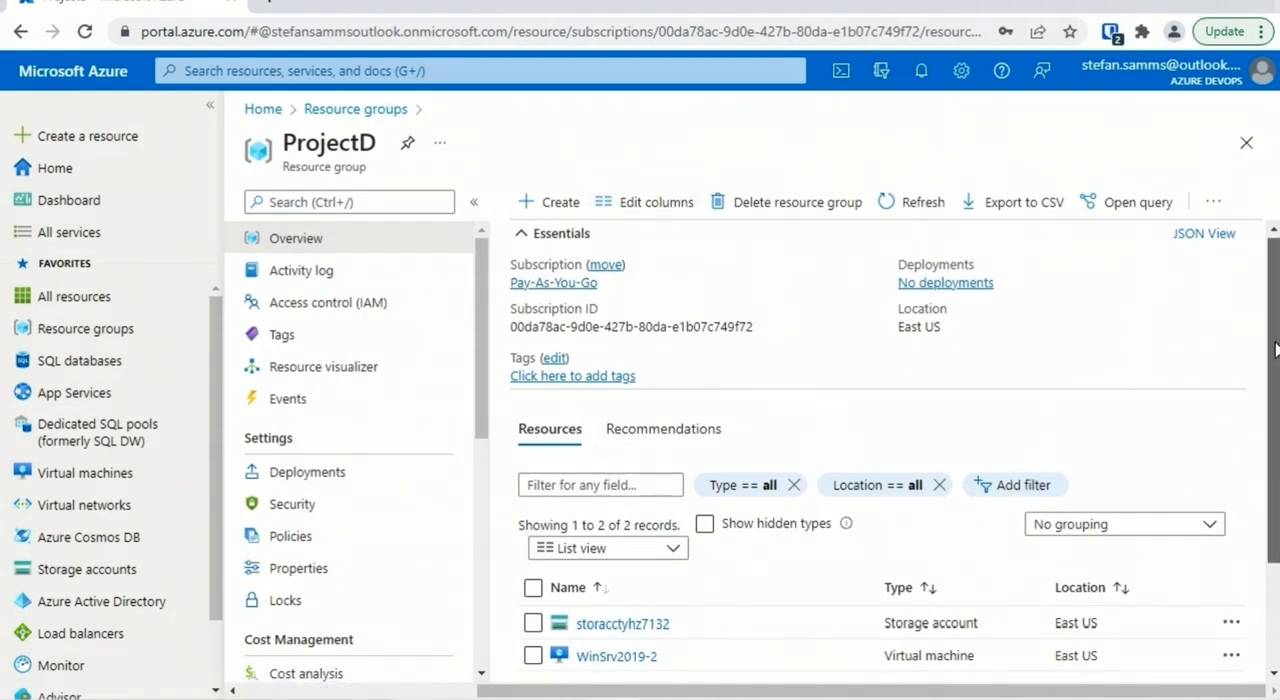
pyautogui.scroll(-3, 1276, 348)
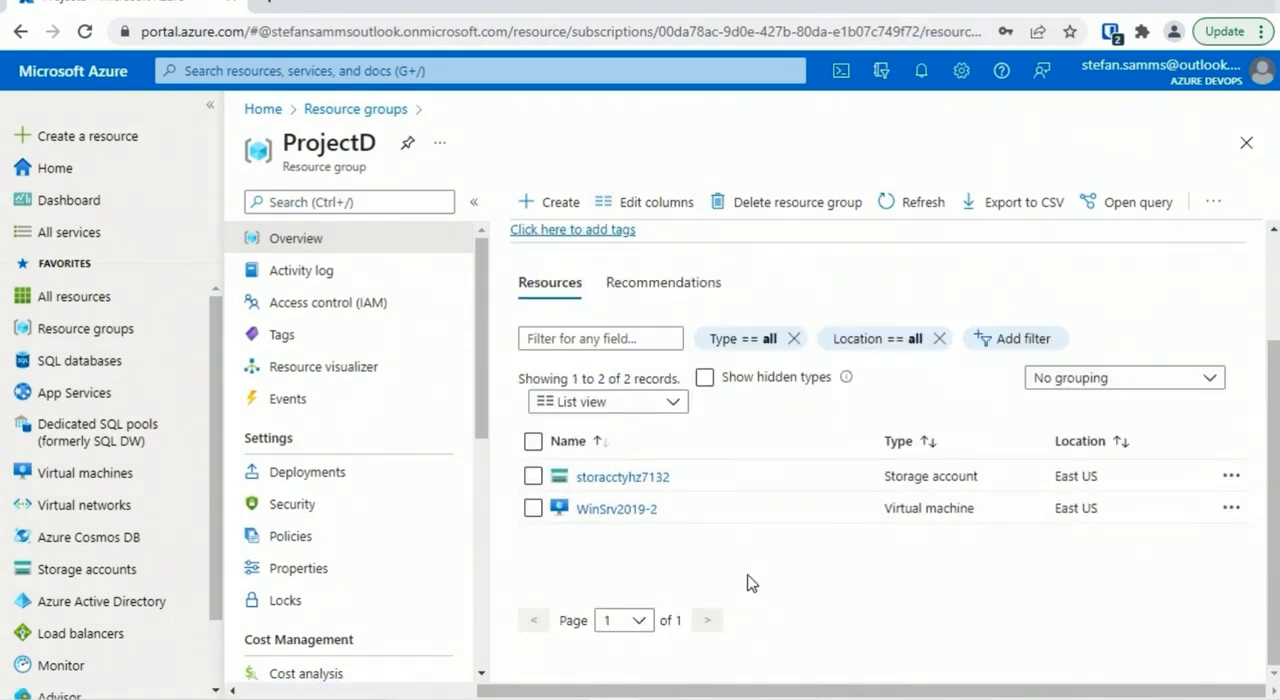
# Filter the list of all resources to the projectb resource group
pyautogui.click(112, 297)
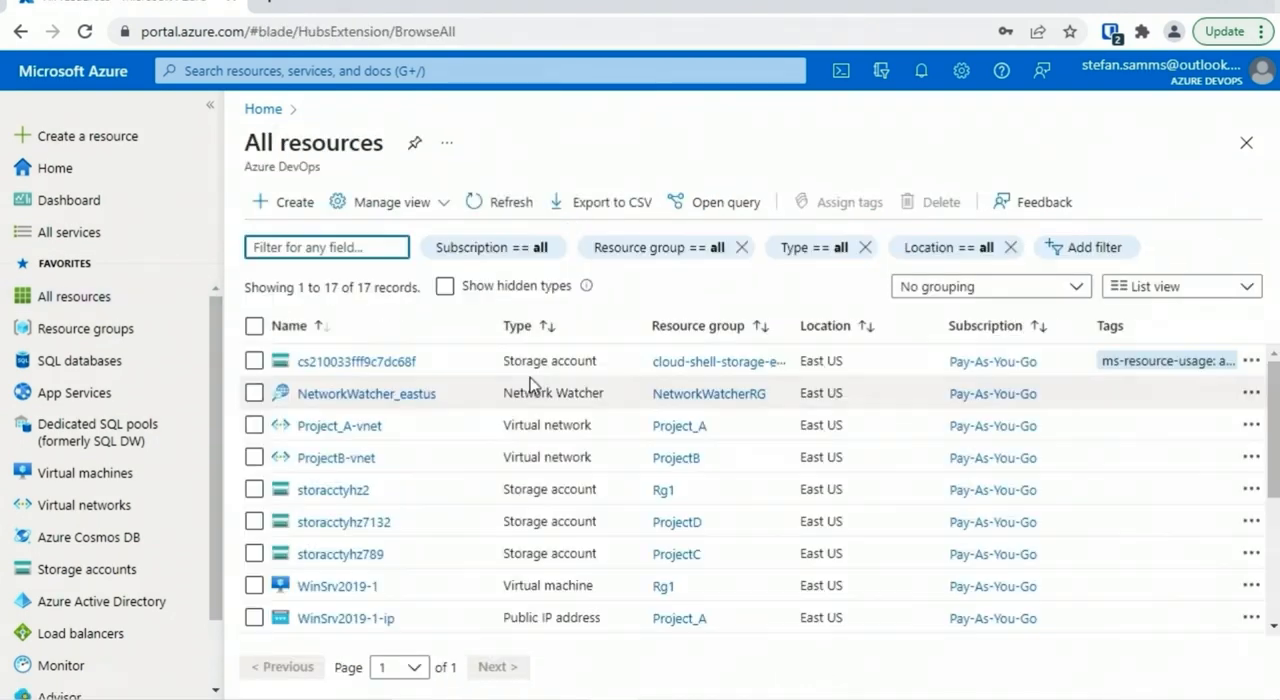
pyautogui.click(671, 250)
pyautogui.scroll(-3, 1040, 480)
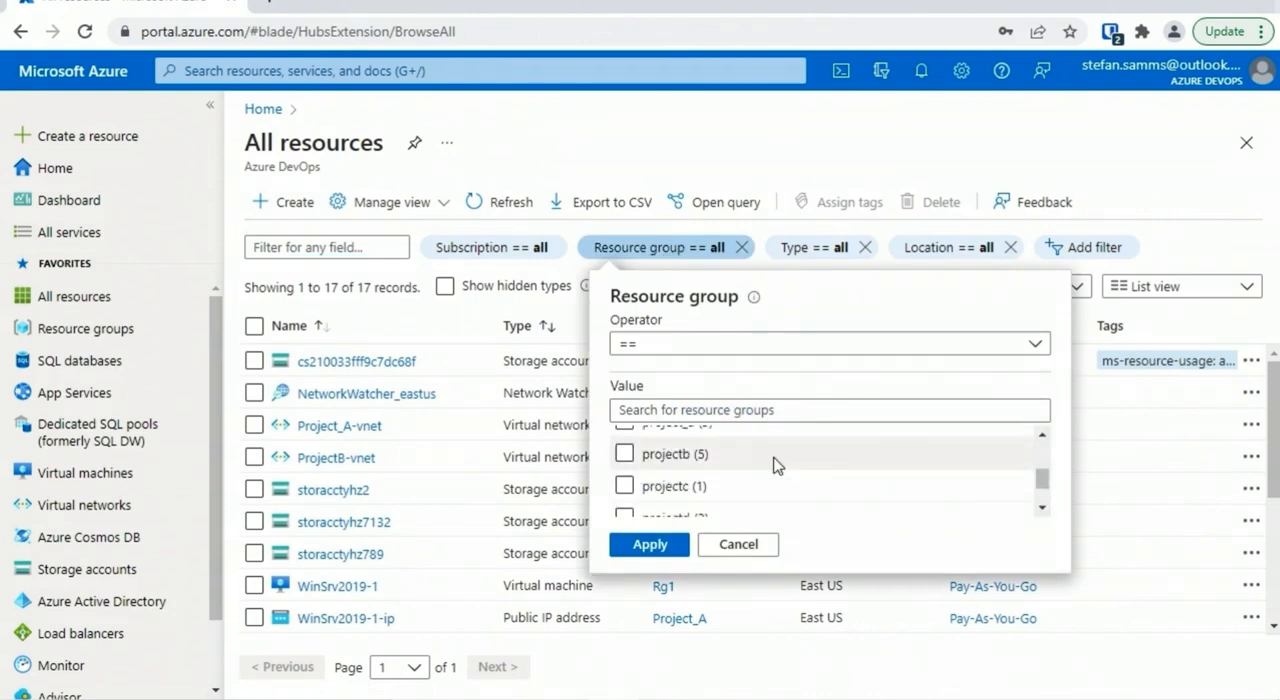
pyautogui.click(624, 456)
pyautogui.click(652, 546)
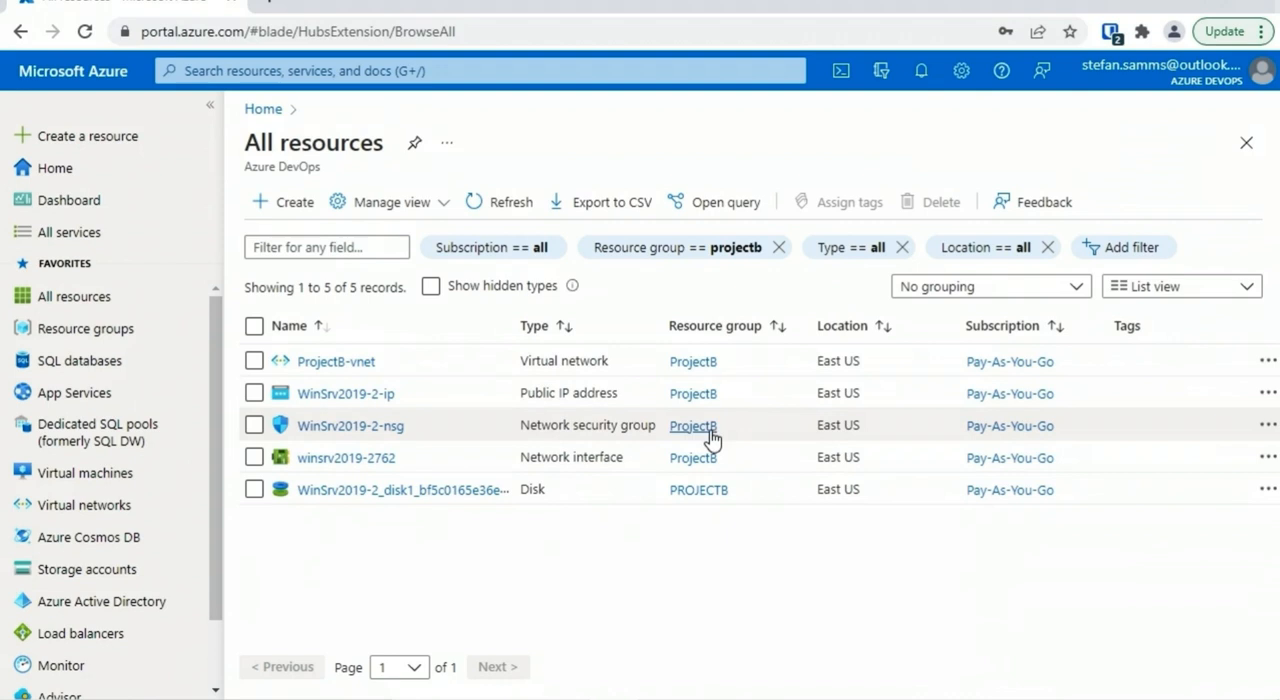
# Delete the ProjectD resource group, confirming the deletion with the name ProjectD
pyautogui.click(175, 332)
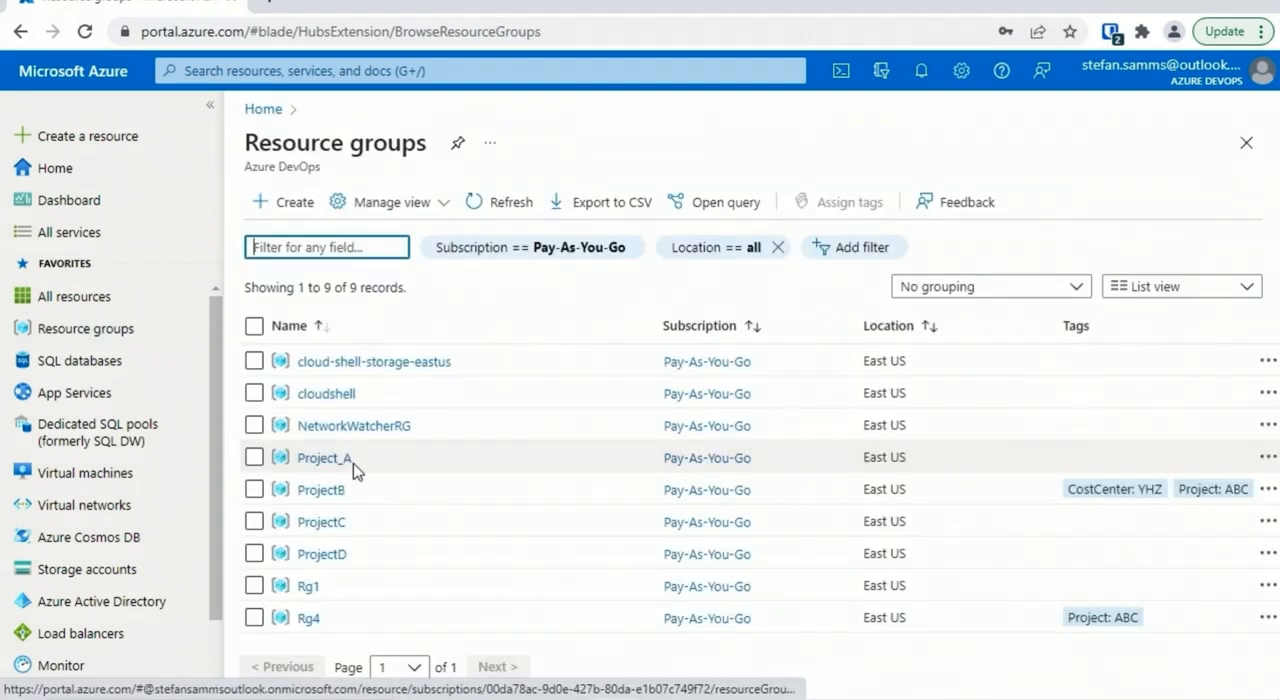
pyautogui.click(330, 553)
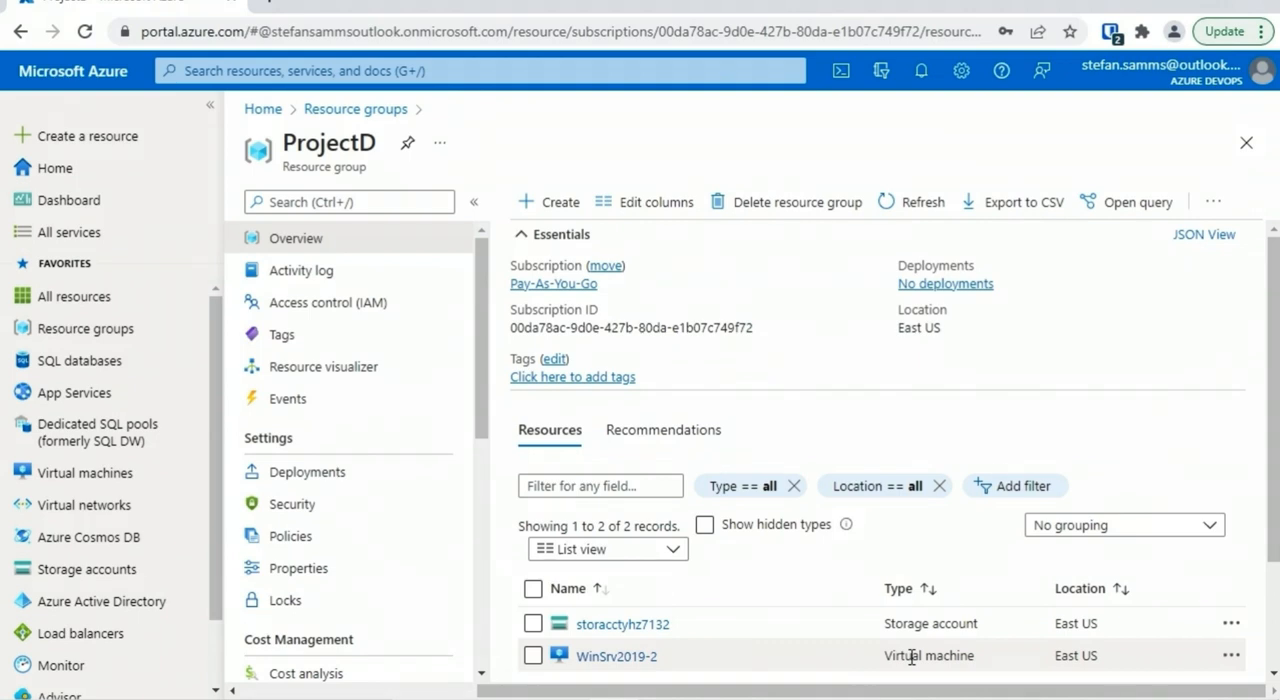
pyautogui.click(801, 203)
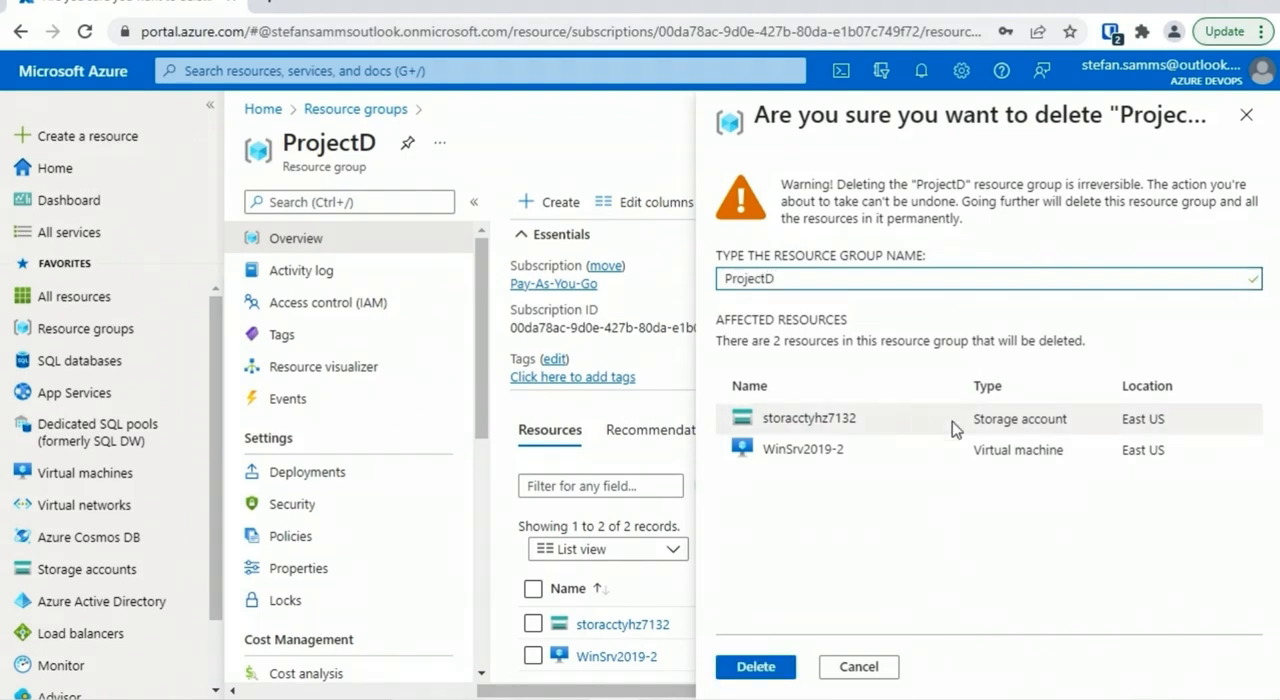
pyautogui.click(757, 667)
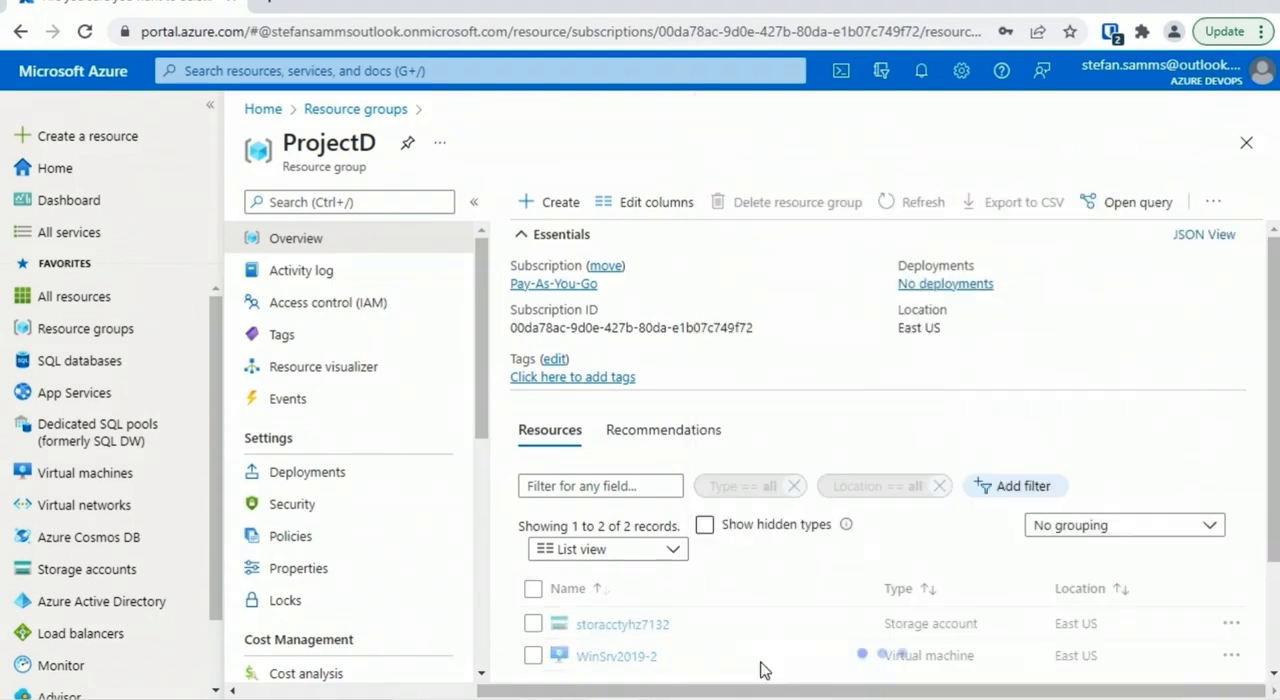
# Check the portal notifications for the status of the ProjectD deletion
pyautogui.click(921, 72)
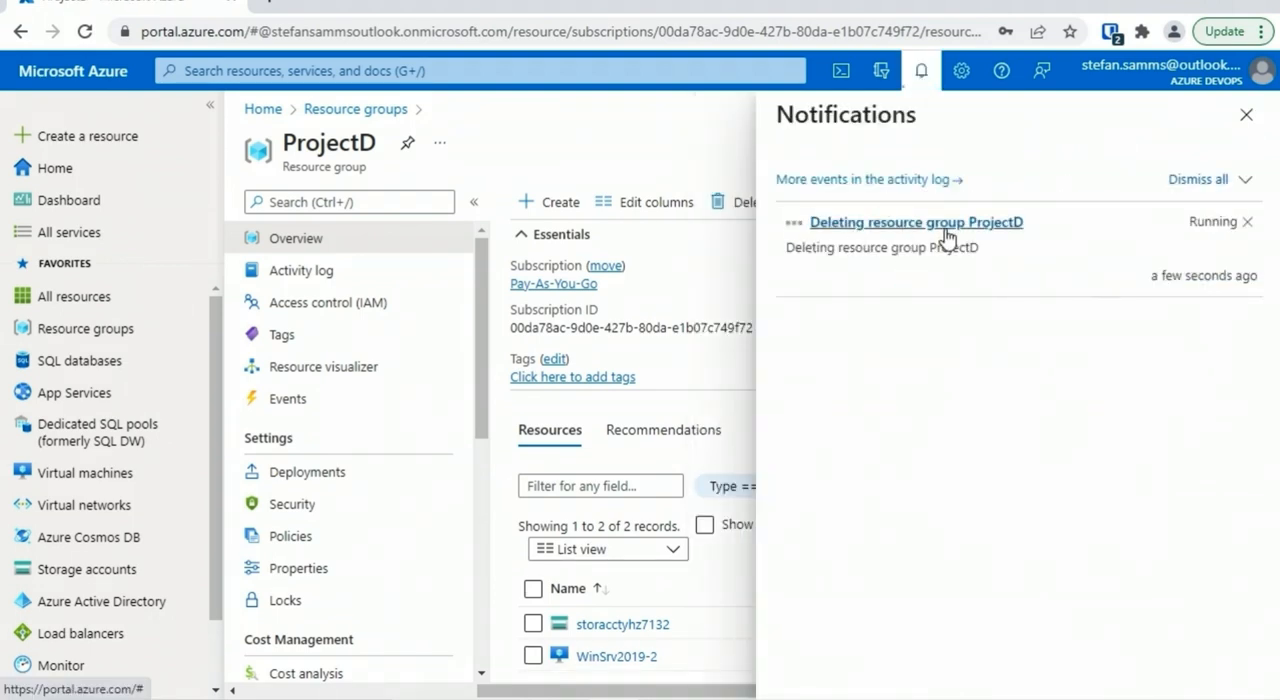
pyautogui.click(921, 72)
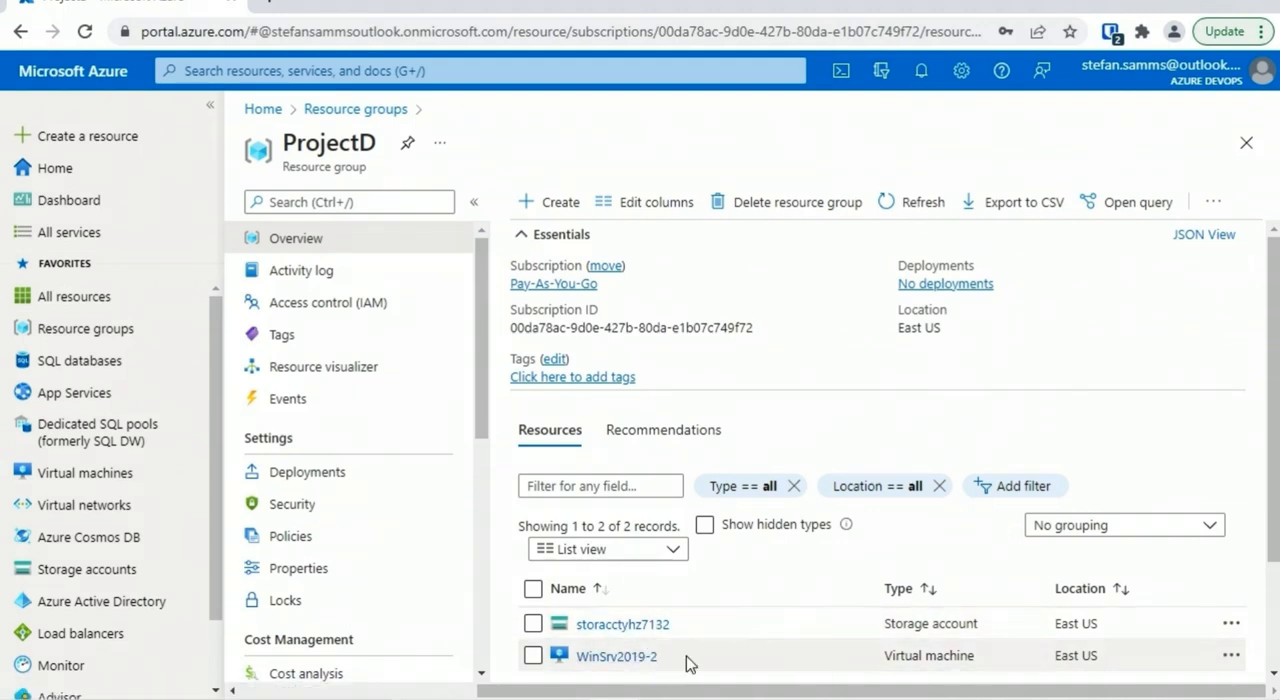
pyautogui.click(922, 74)
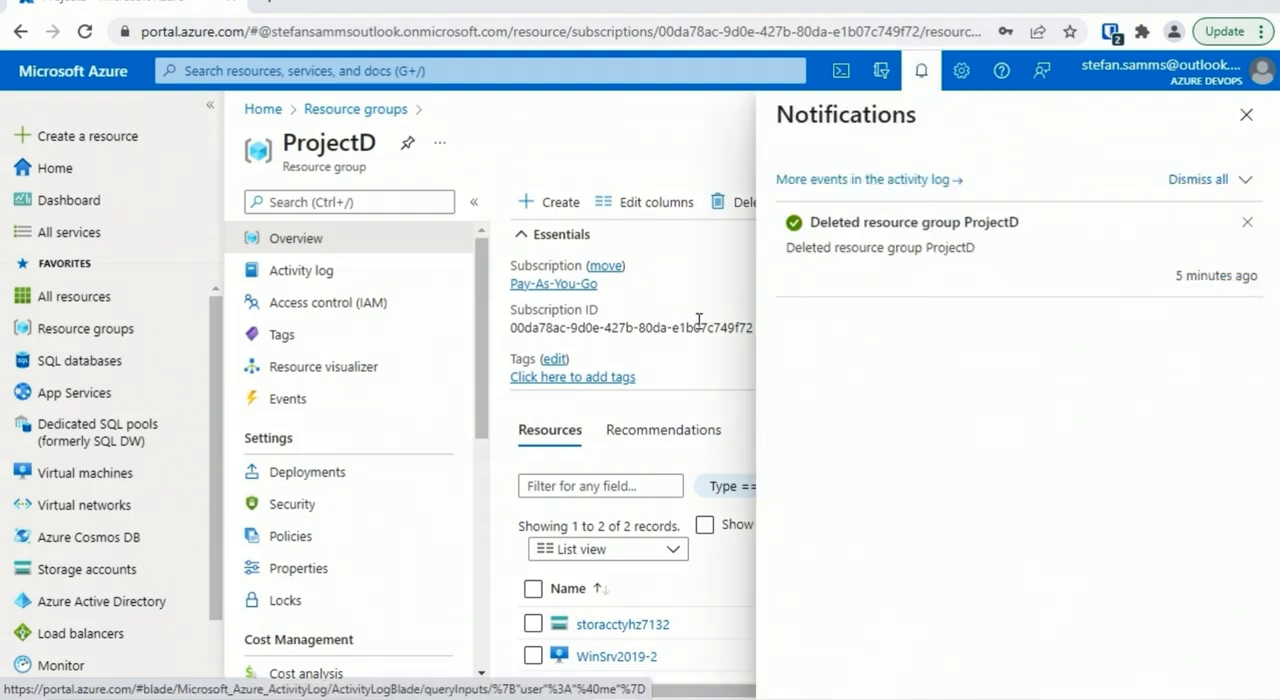
# Check the virtual machines, storage accounts and all resources lists for ProjectD items, leaving the resource group filter unapplied
pyautogui.click(110, 473)
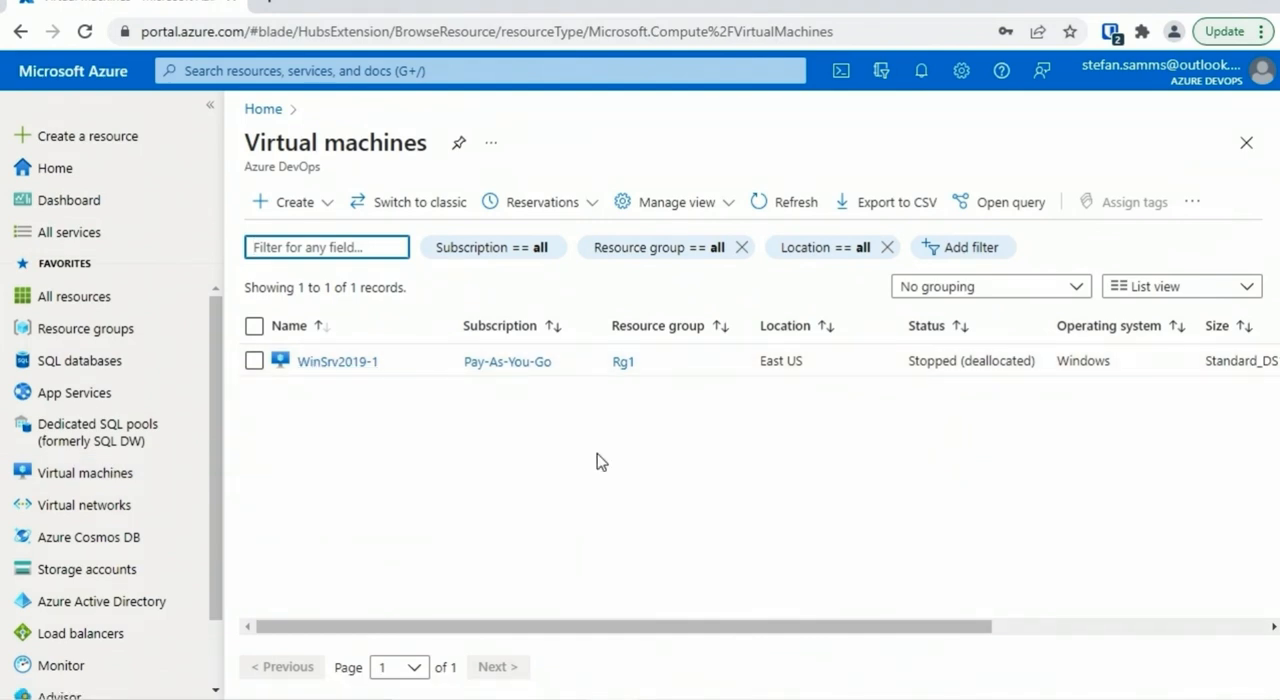
pyautogui.click(100, 569)
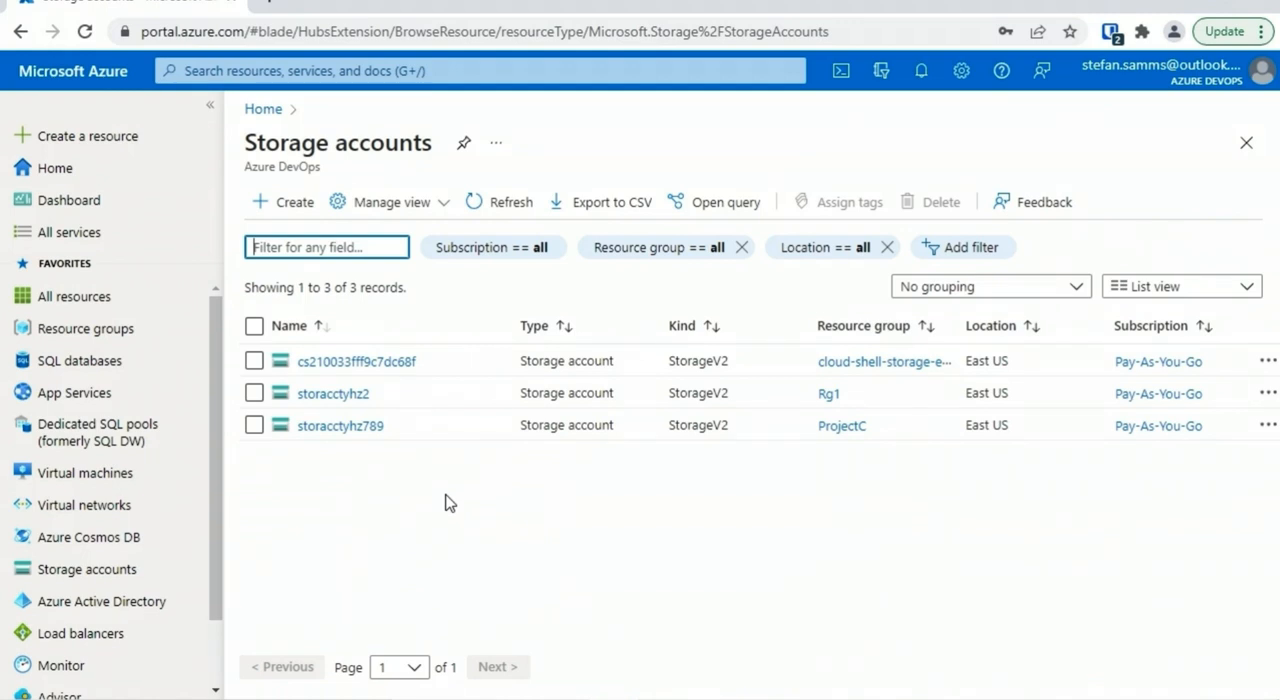
pyautogui.click(98, 298)
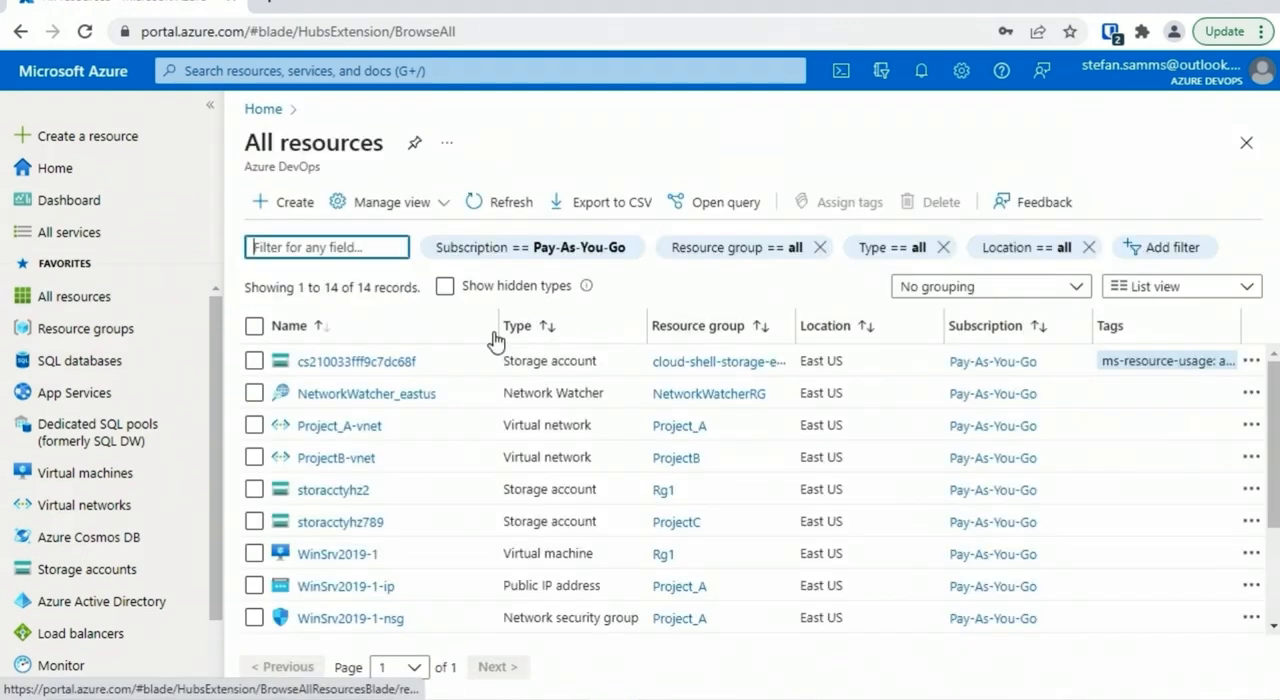
pyautogui.click(679, 258)
pyautogui.moveTo(1043, 449); pyautogui.dragTo(1040, 518)
pyautogui.press('Escape')
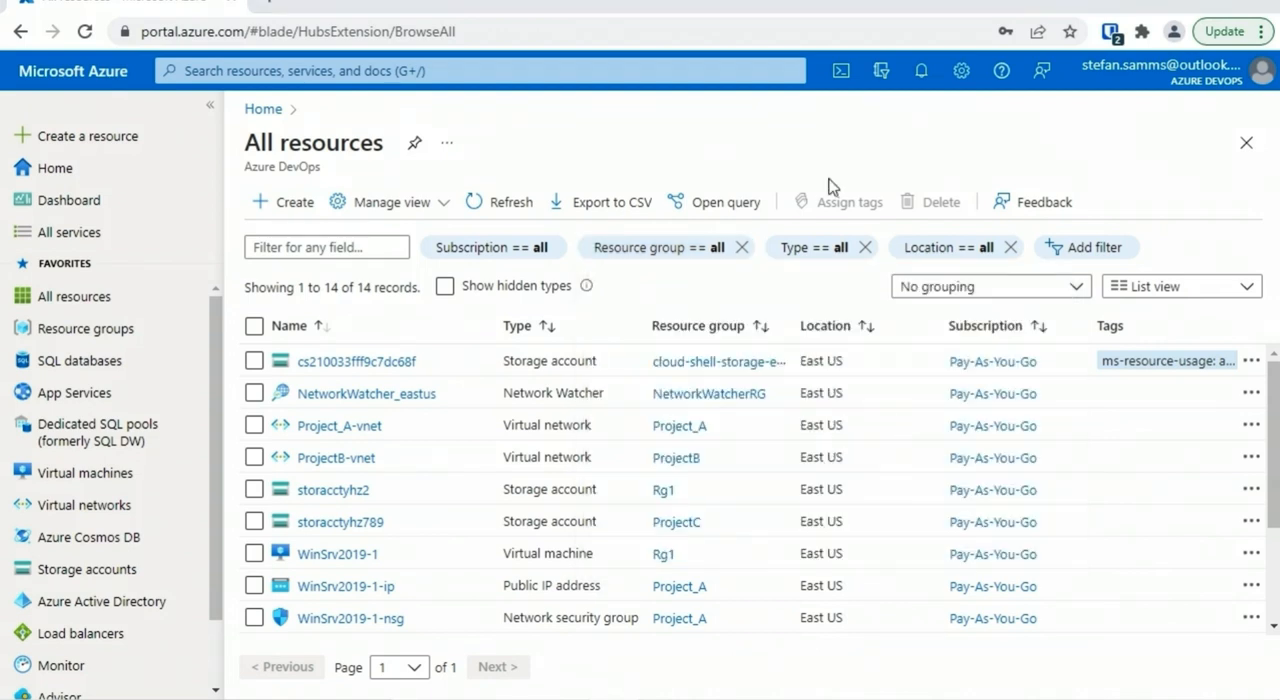
# Start a maximized PowerShell Cloud Shell session and clear its screen with cls
pyautogui.click(840, 72)
pyautogui.click(1234, 421)
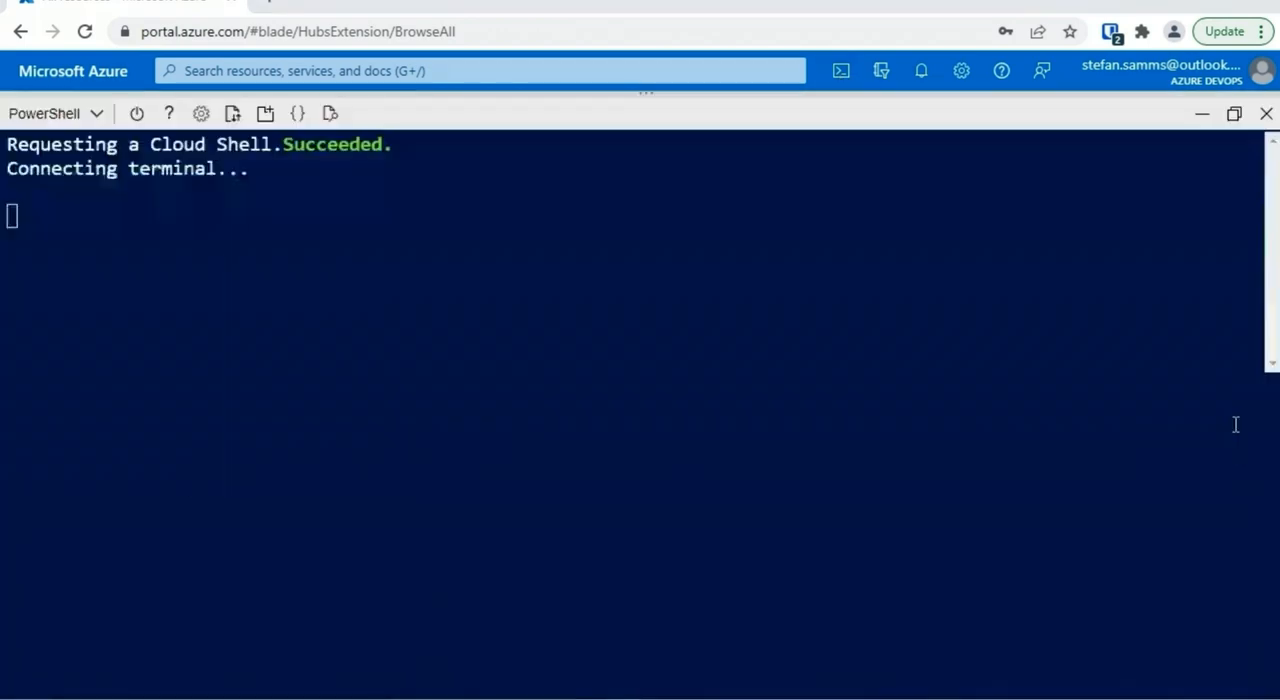
pyautogui.write('cls')
pyautogui.press('Return')
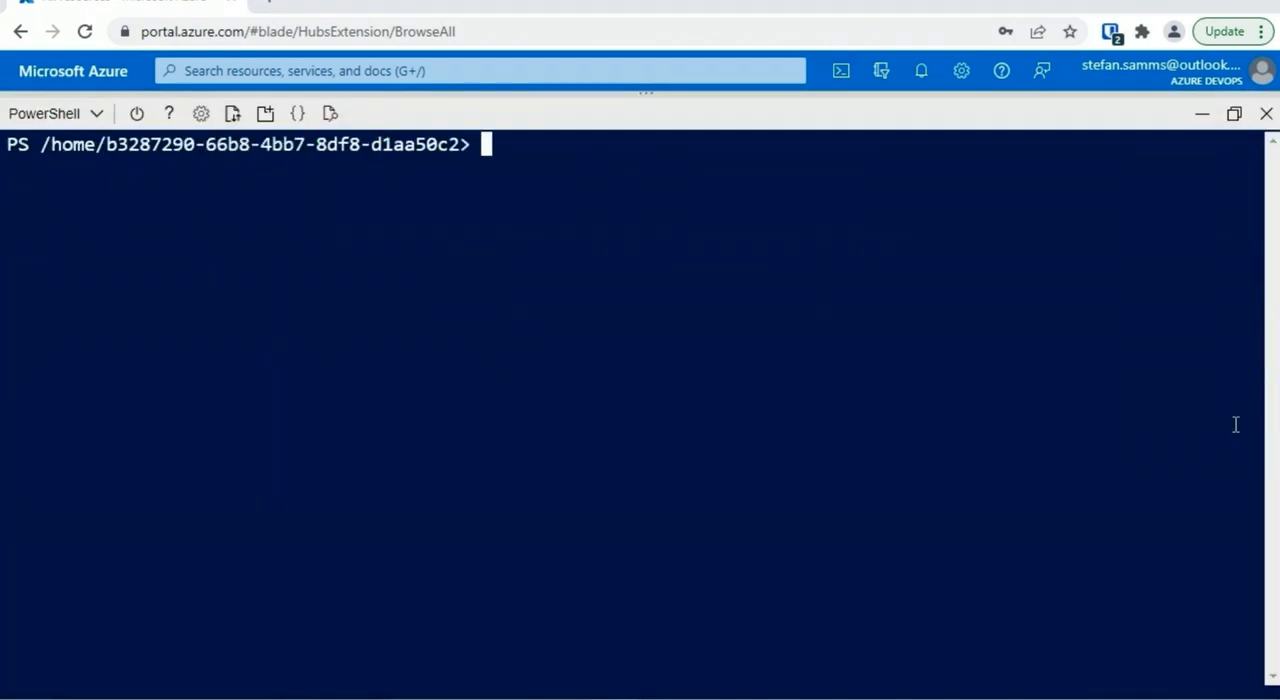
# List the available resource group cmdlets with get-command *azresourcegroup*
pyautogui.write('get-command *')
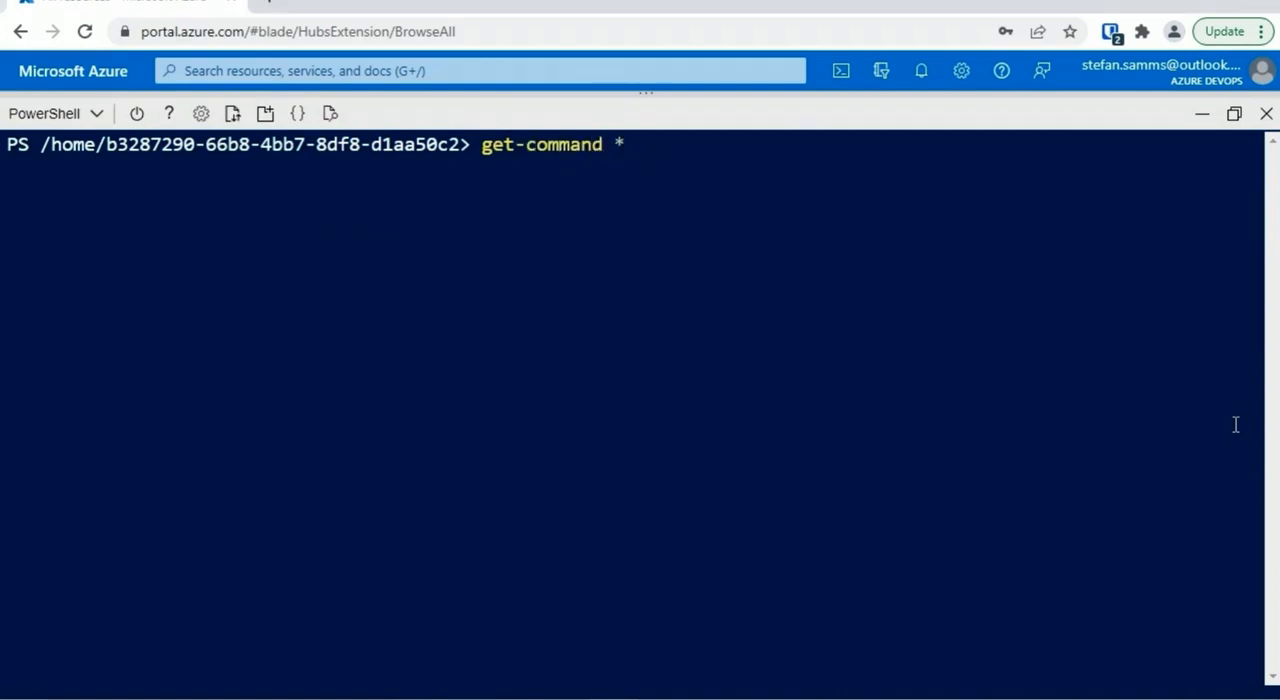
pyautogui.write('azresourcegroup*')
pyautogui.press('Return')
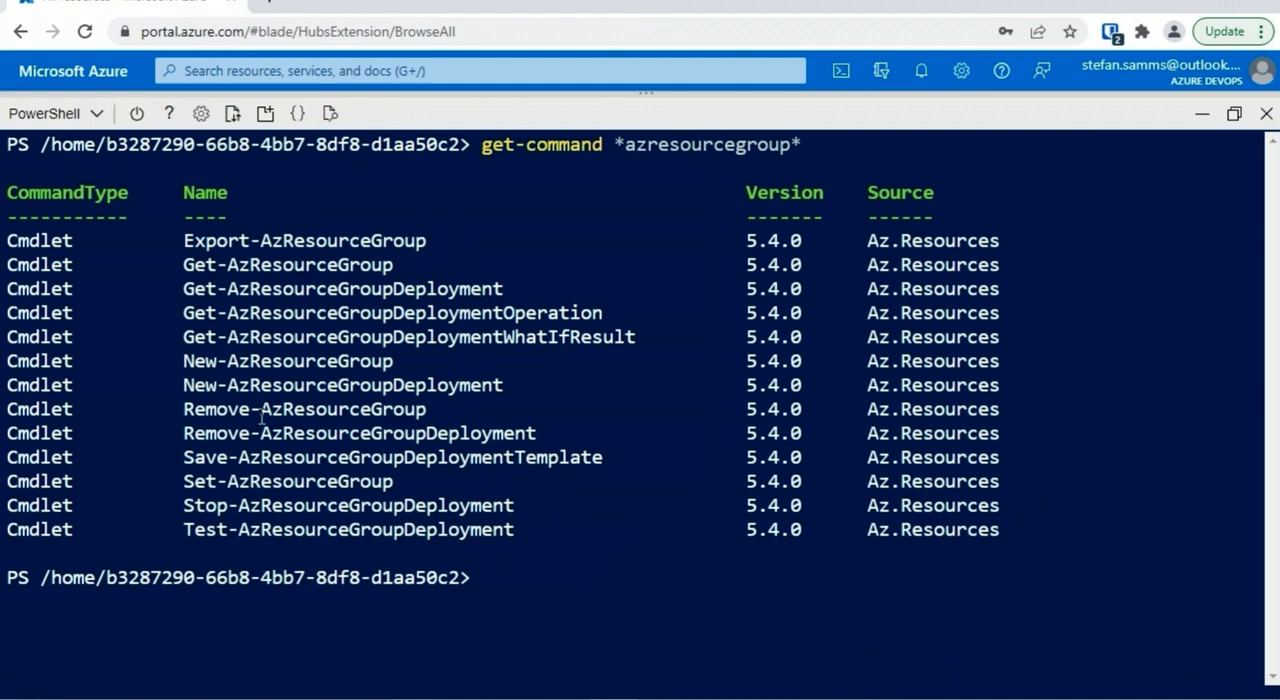
# Display the detailed help for remove-azresourcegroup and read its removal examples
pyautogui.write('get-hel')
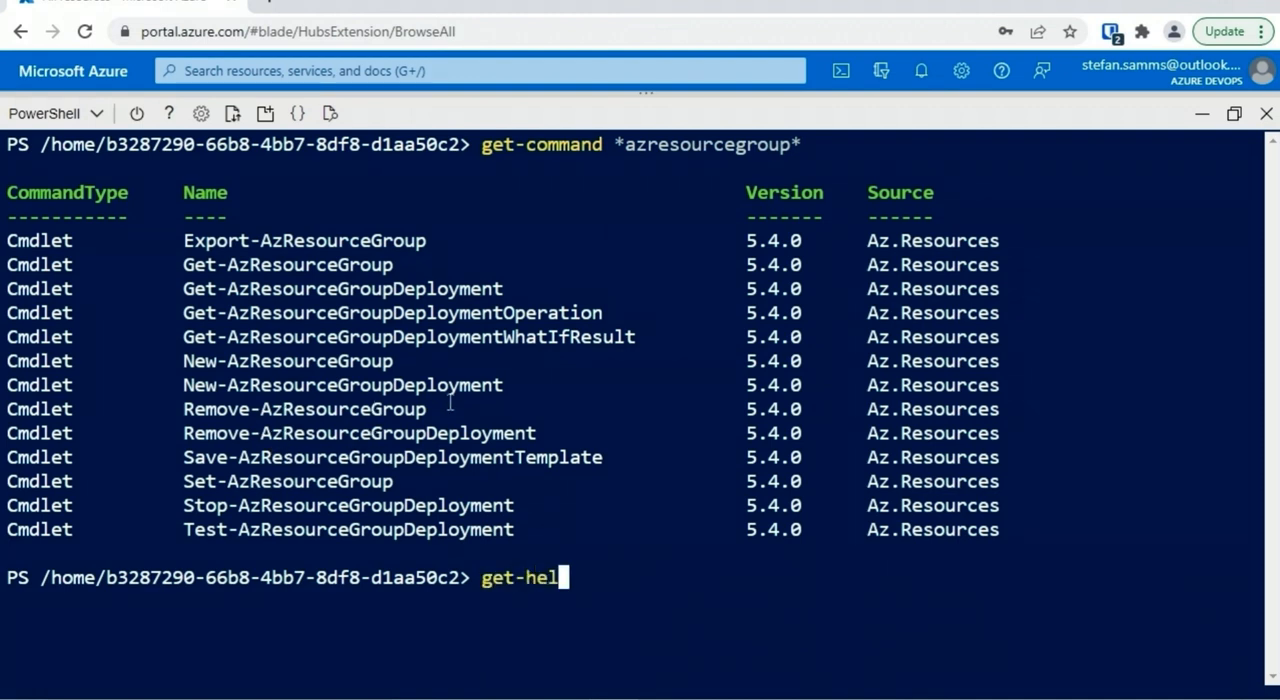
pyautogui.write('p remove-azresourcegroup -detai')
pyautogui.press('Return')
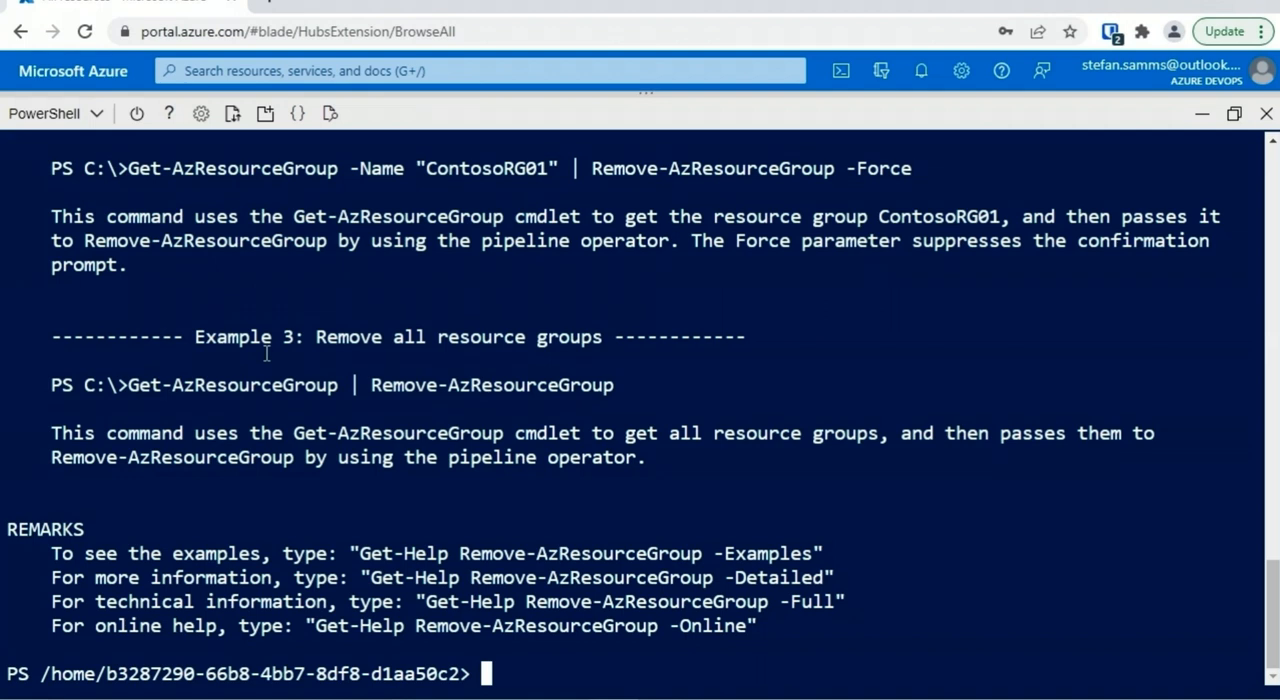
pyautogui.scroll(3, 197, 311)
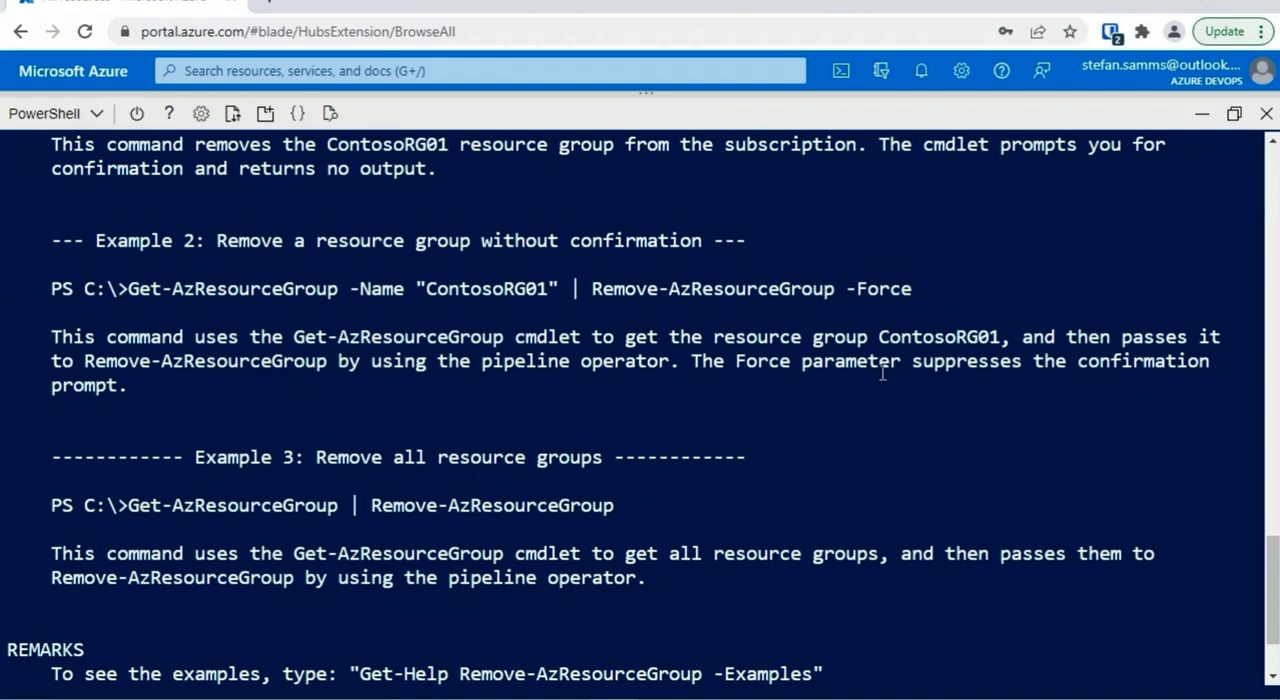
# Clear the console and list only the resource group names with get-azresourcegroup | select resourcegroupname
pyautogui.hotkey('ctrl', 'l')
pyautogui.write('get-azresourcegroup')
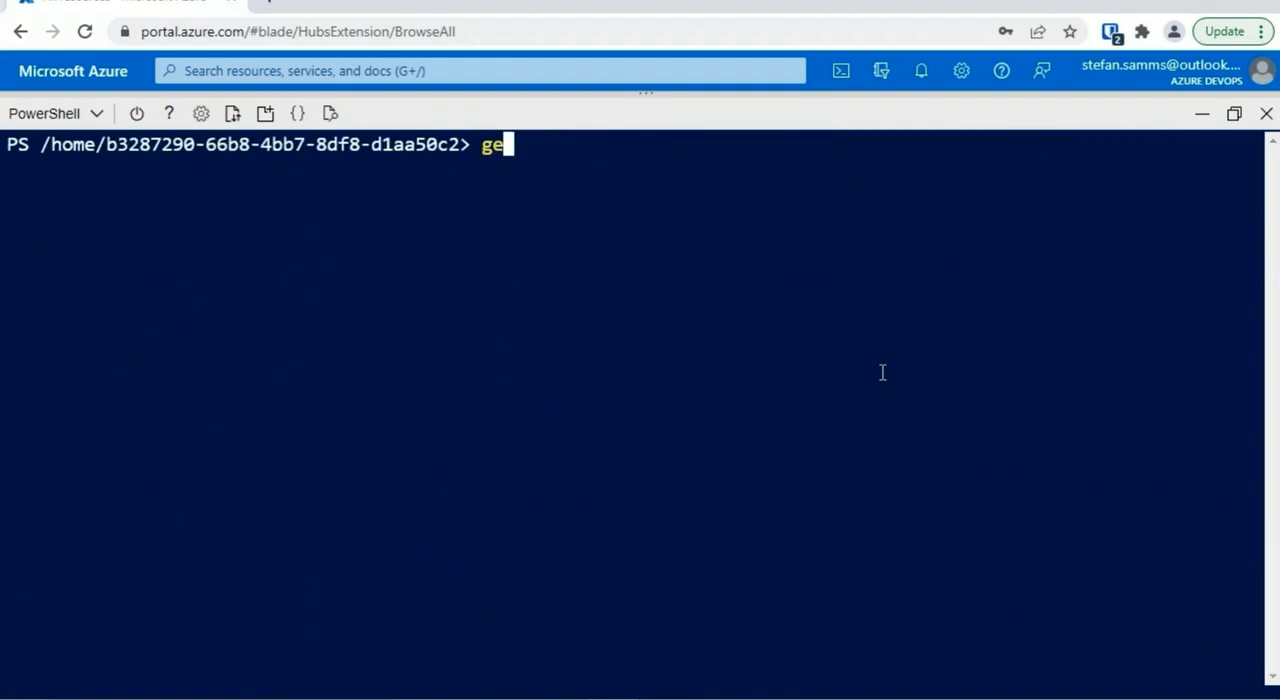
pyautogui.write(' | select resourcegropu')
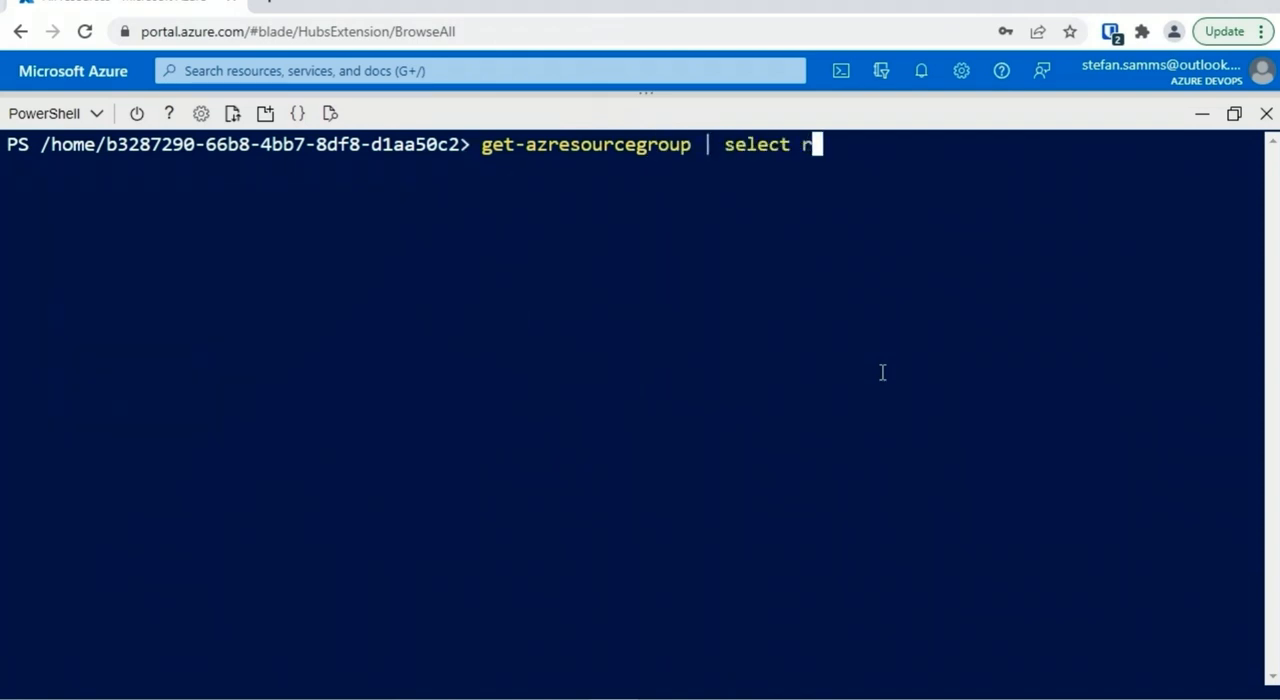
pyautogui.press('BackSpace')
pyautogui.press('BackSpace')
pyautogui.write('upname')
pyautogui.press('Return')
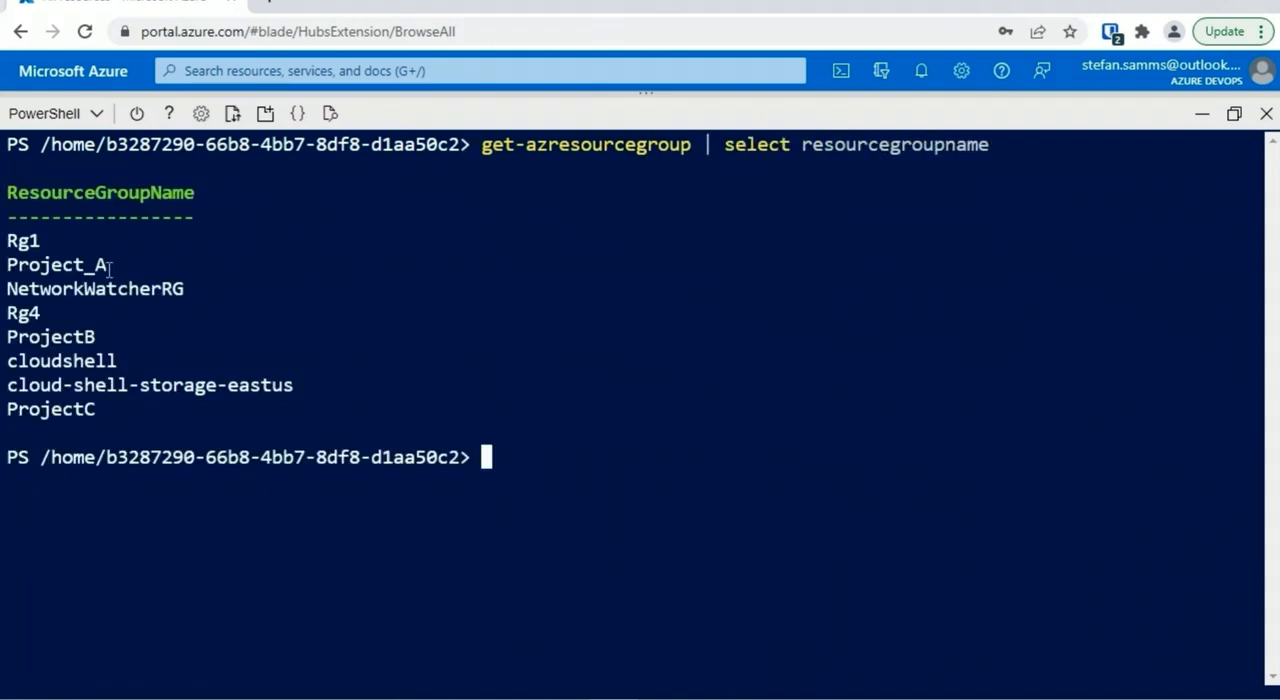
# Remove the Project_A resource group without confirmation by piping get-azresourcegroup -name "Project_A" into remove-azresourcegroup -force
pyautogui.write('get-azresourcegroup')
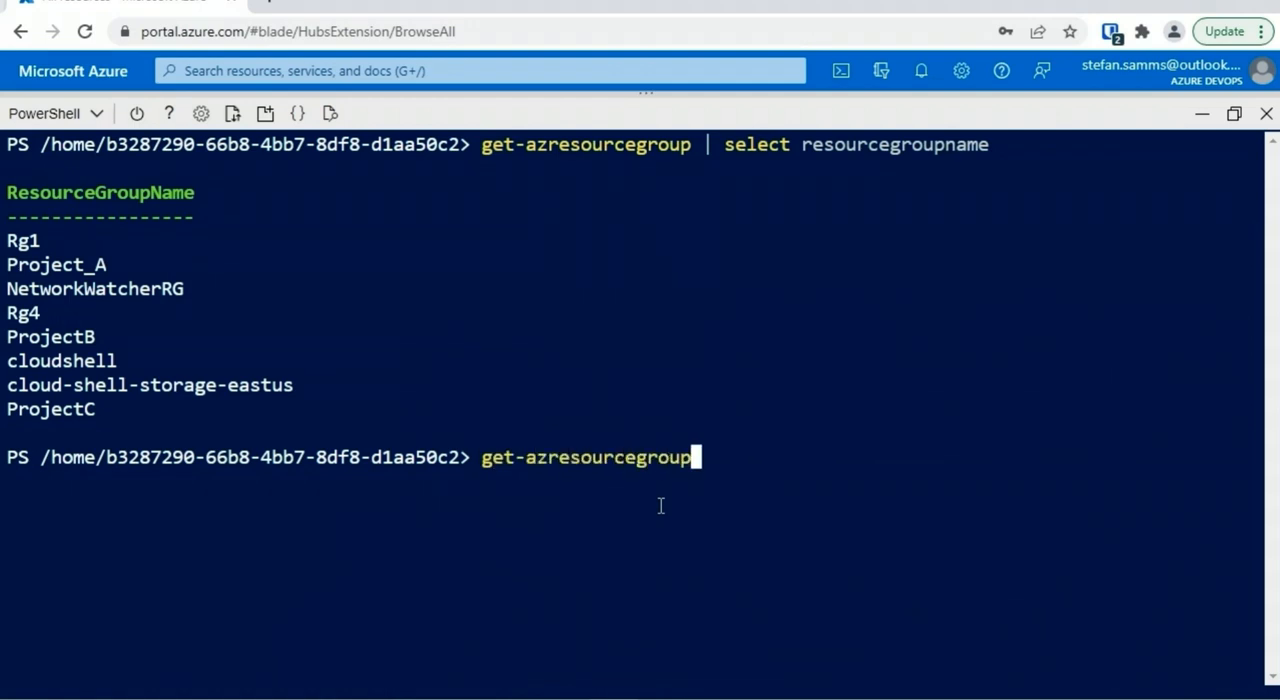
pyautogui.write(' -name "Project_A" | ')
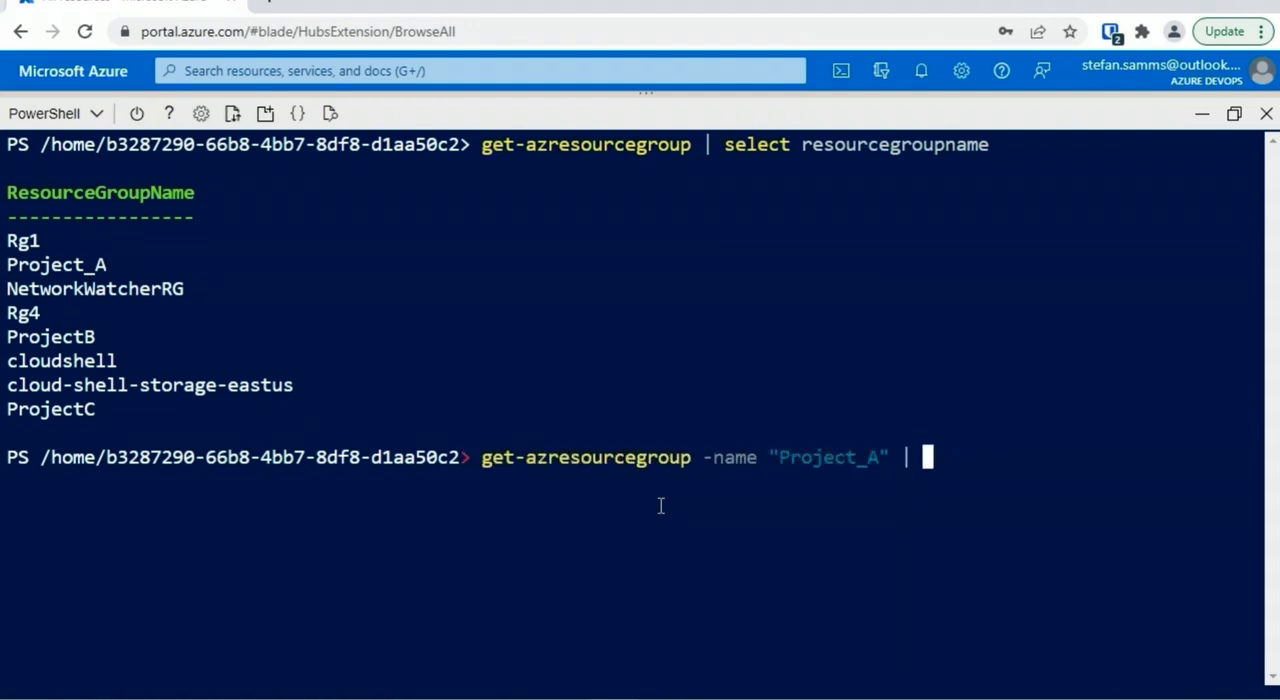
pyautogui.write('remove-azresourcegroup -force')
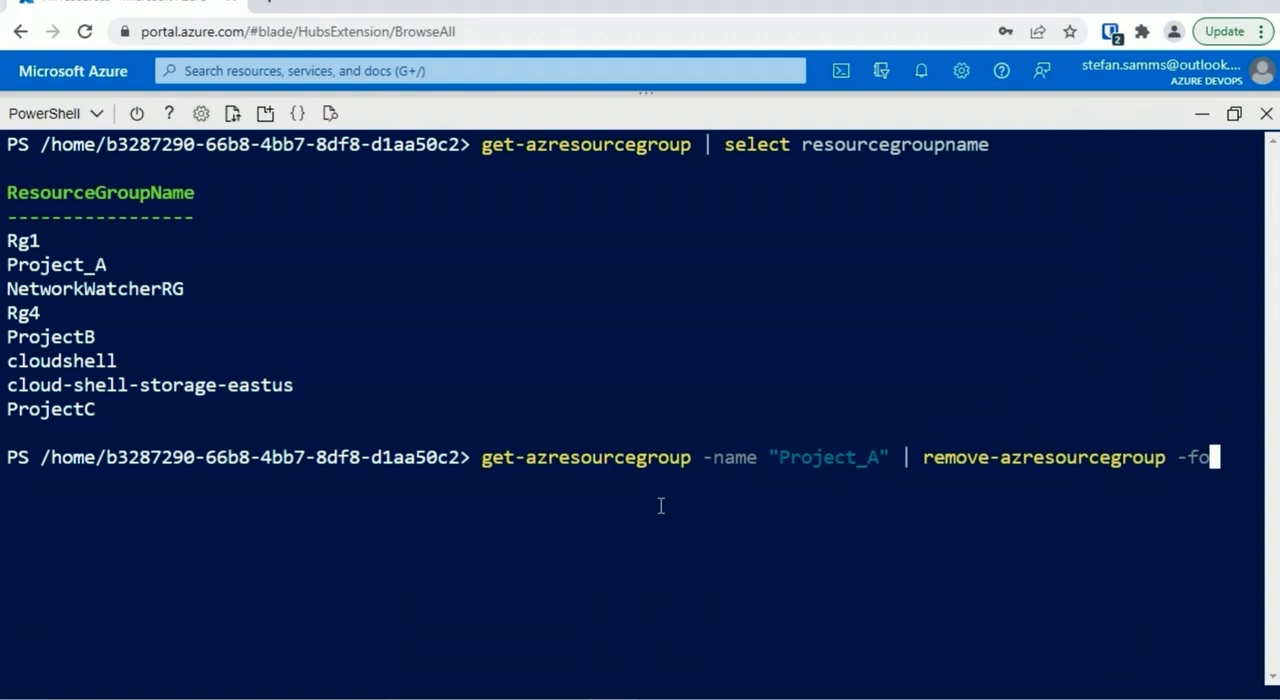
pyautogui.press('Return')
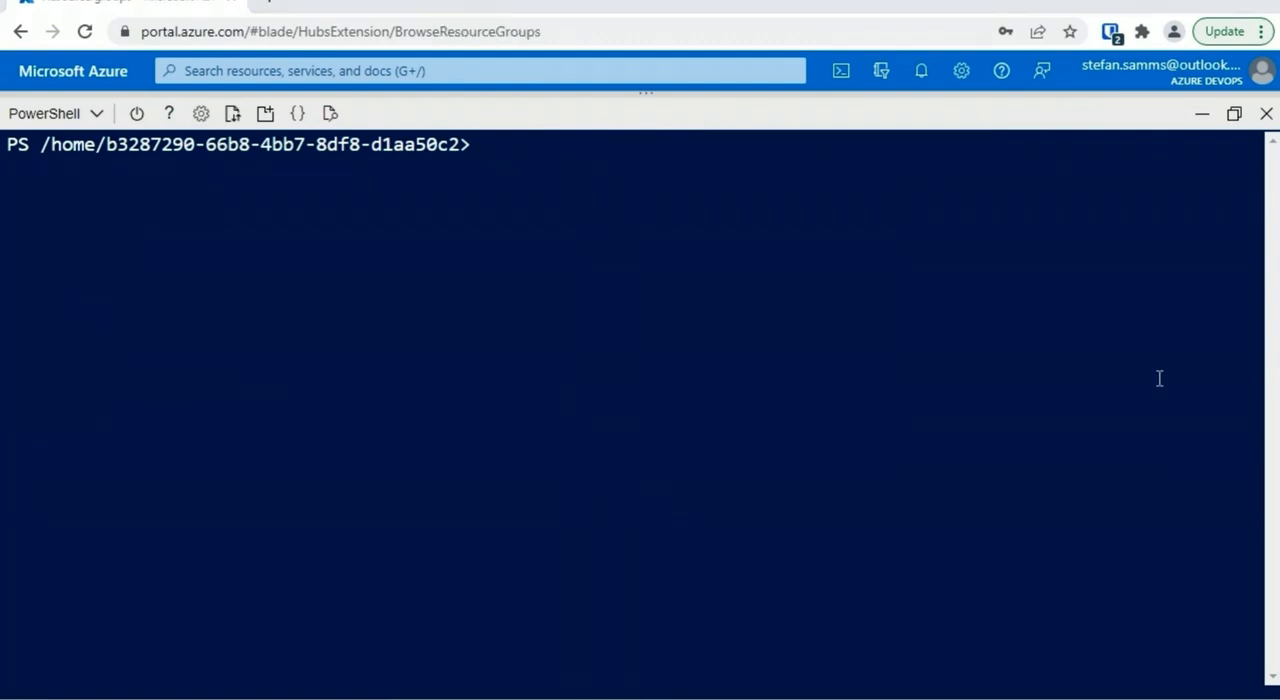
# List the resource group names through the Azure CLI with az group list --query [].name
pyautogui.write('az group list -')
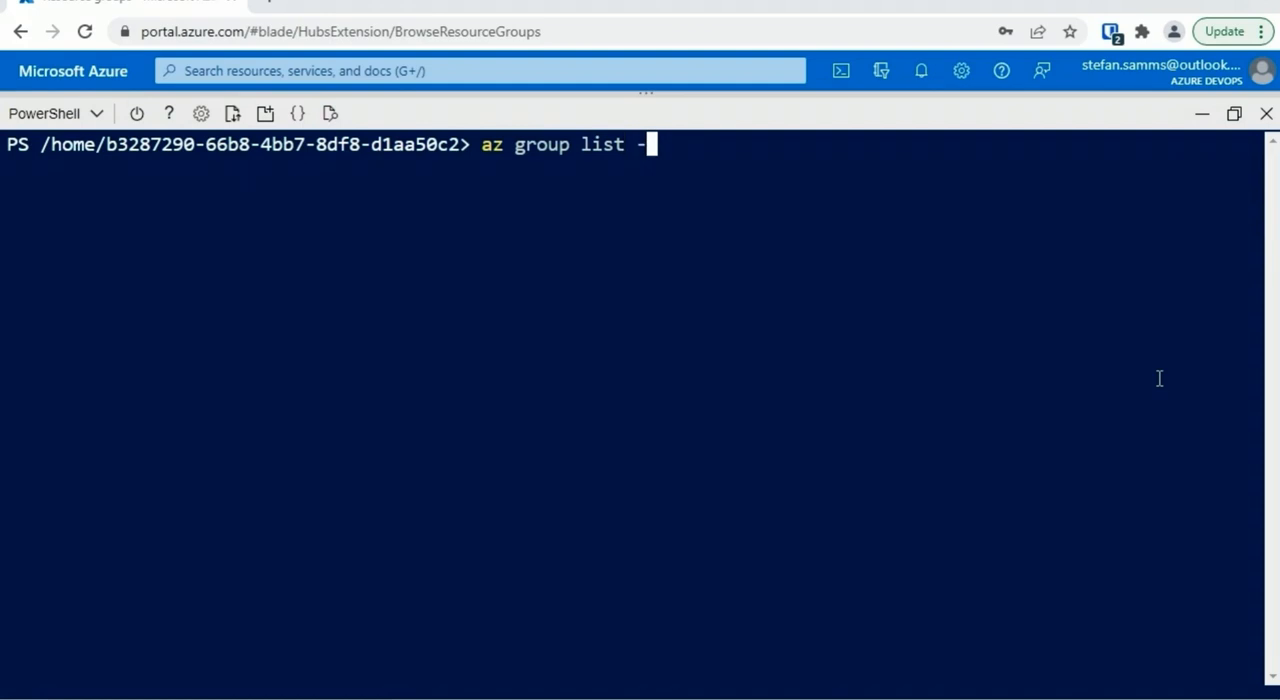
pyautogui.write('-query [].name')
pyautogui.press('Return')
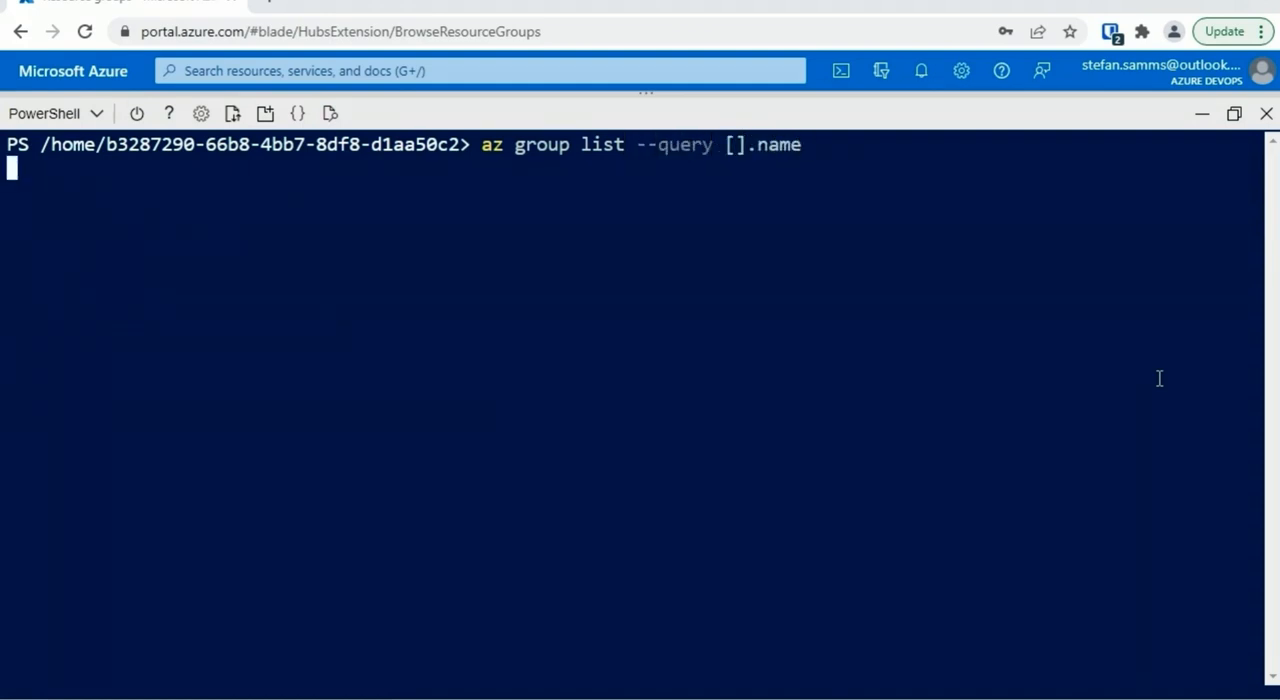
# Clear the console and delete the ProjectB resource group with az group delete --name ProjectB, answering y to the confirmation
pyautogui.write('cls')
pyautogui.press('Return')
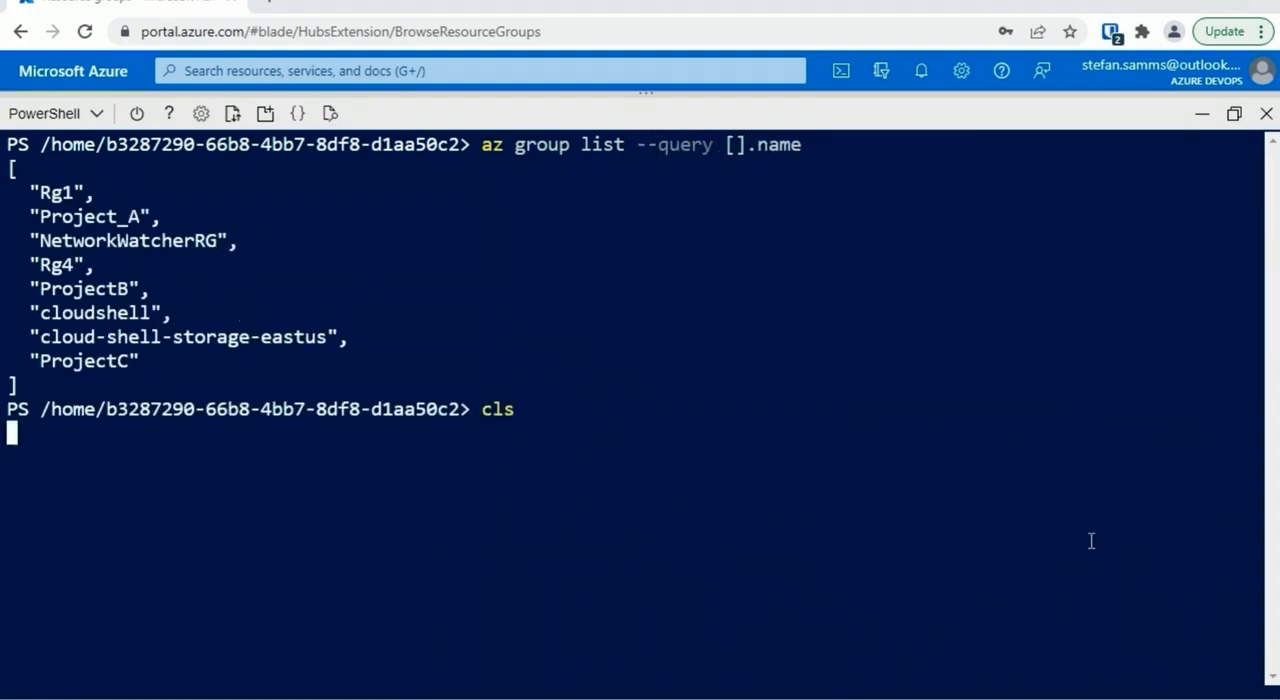
pyautogui.write('az group delete --name ProjectB')
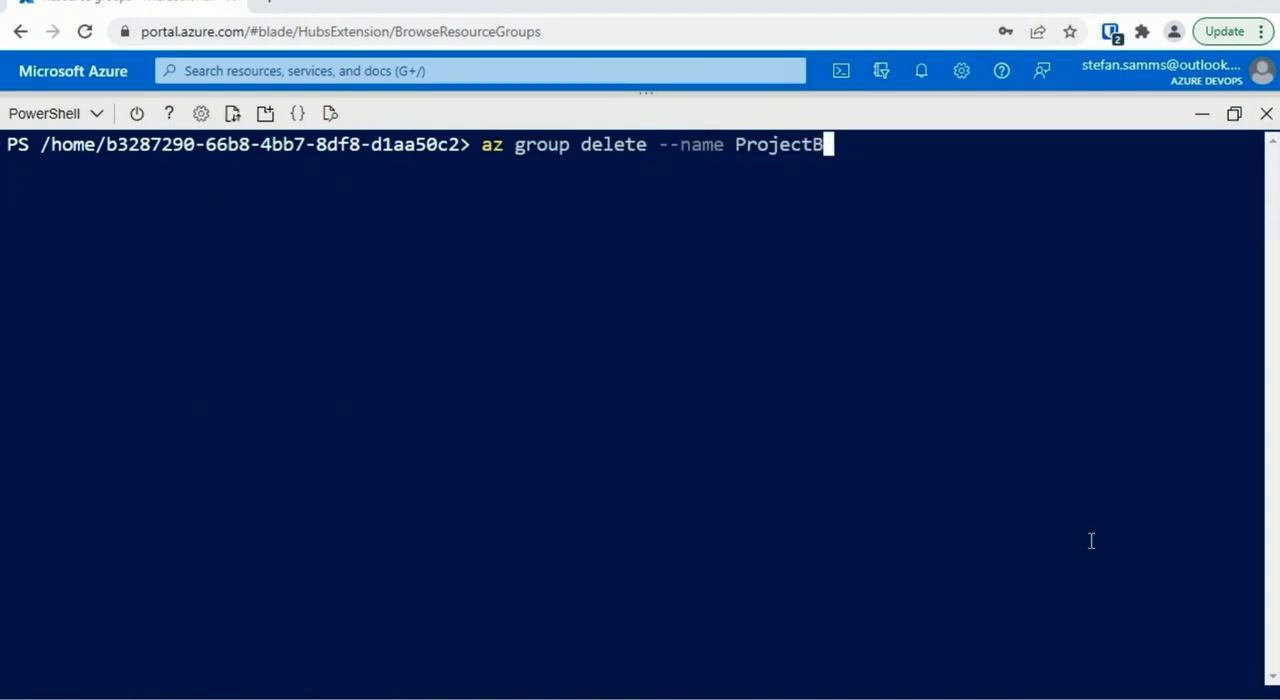
pyautogui.press('Return')
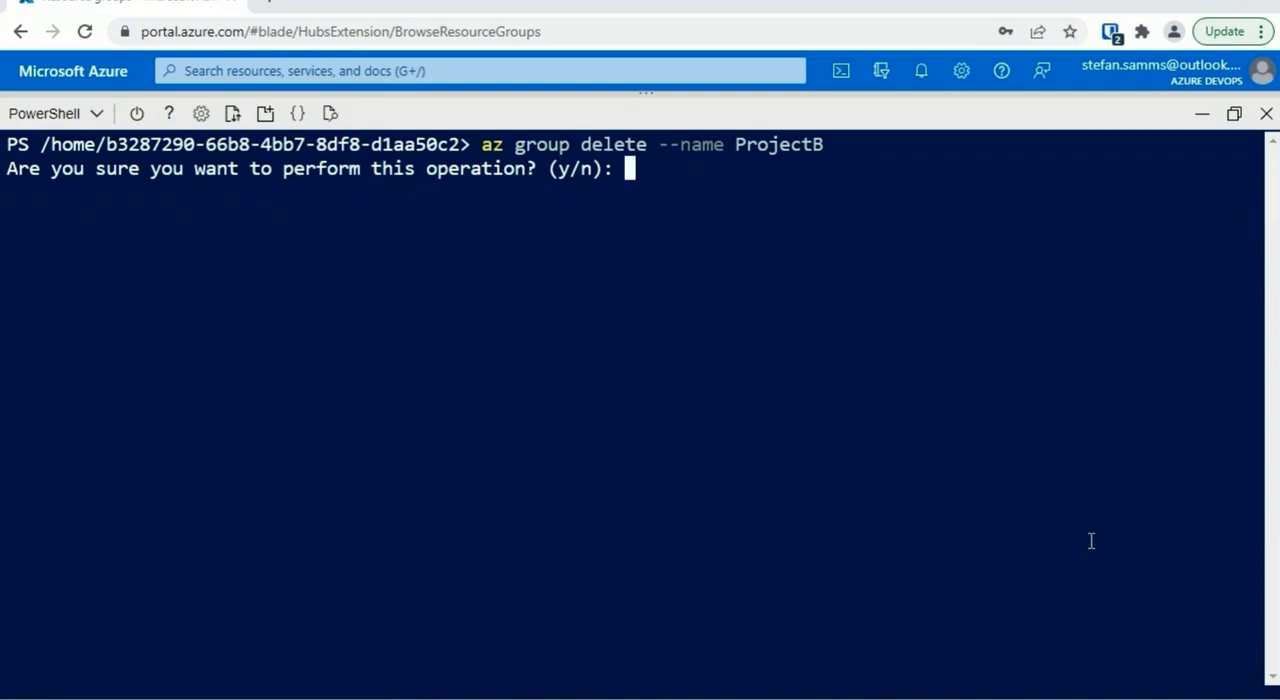
pyautogui.write('y')
pyautogui.press('Return')
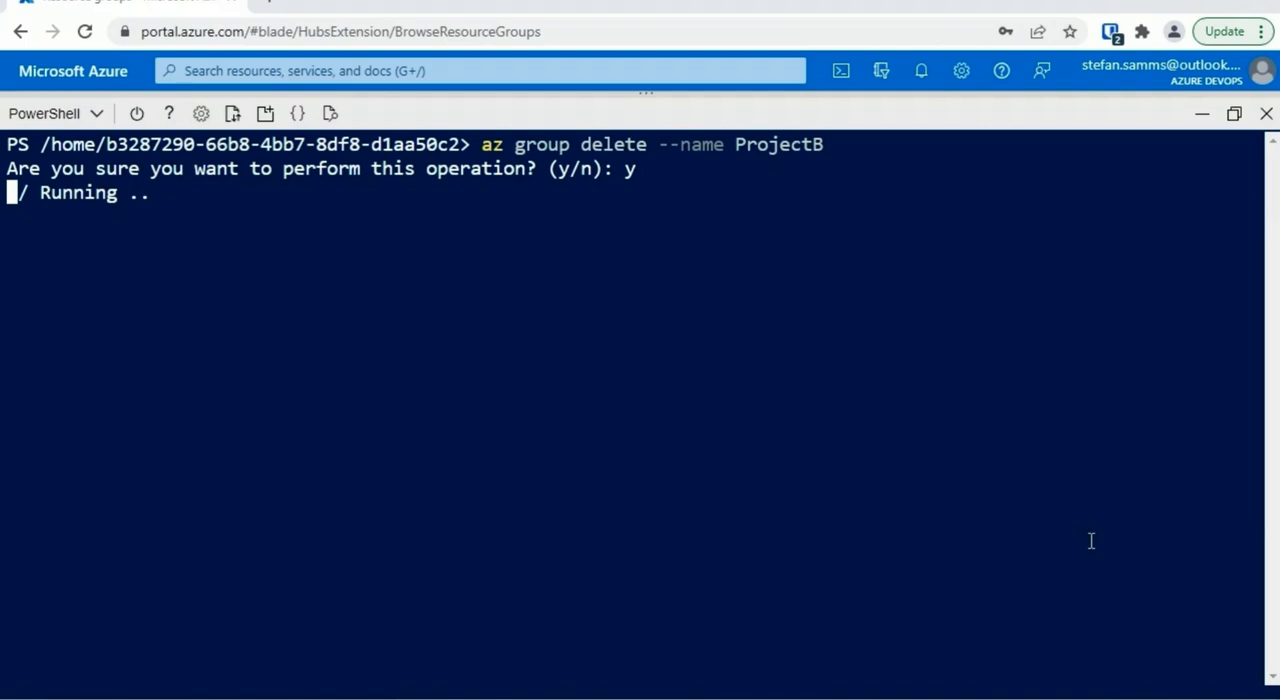